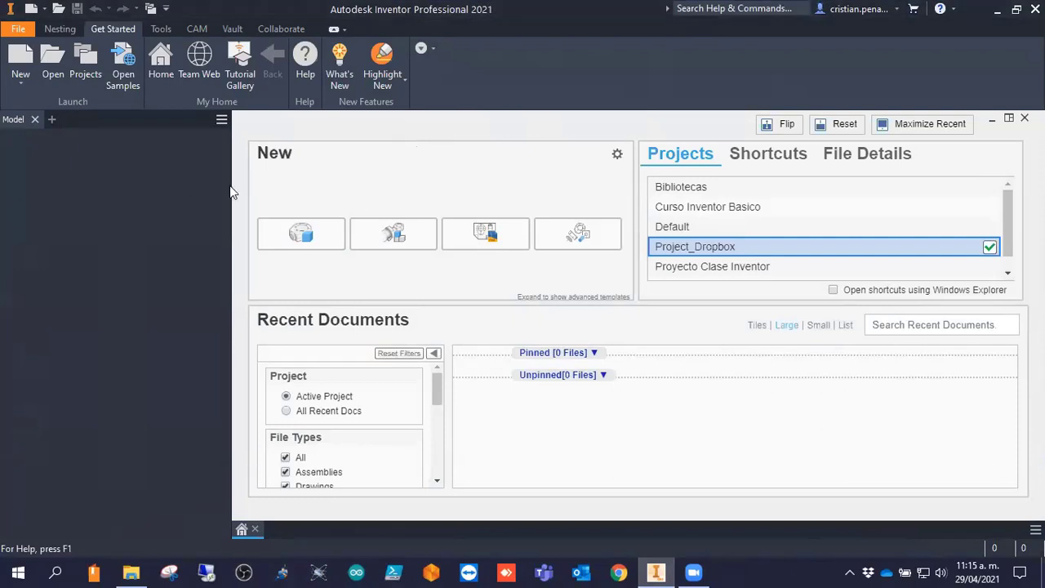
Create a new assembly from the Standard.iam template.
{"action": "left_click", "coordinate": [60, 30]}
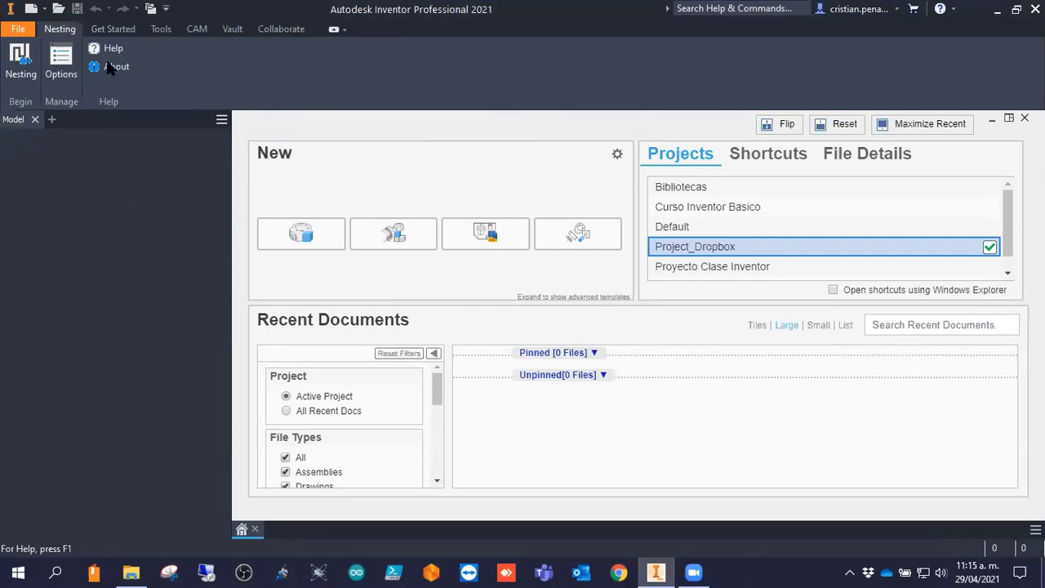
{"action": "left_click", "coordinate": [114, 30]}
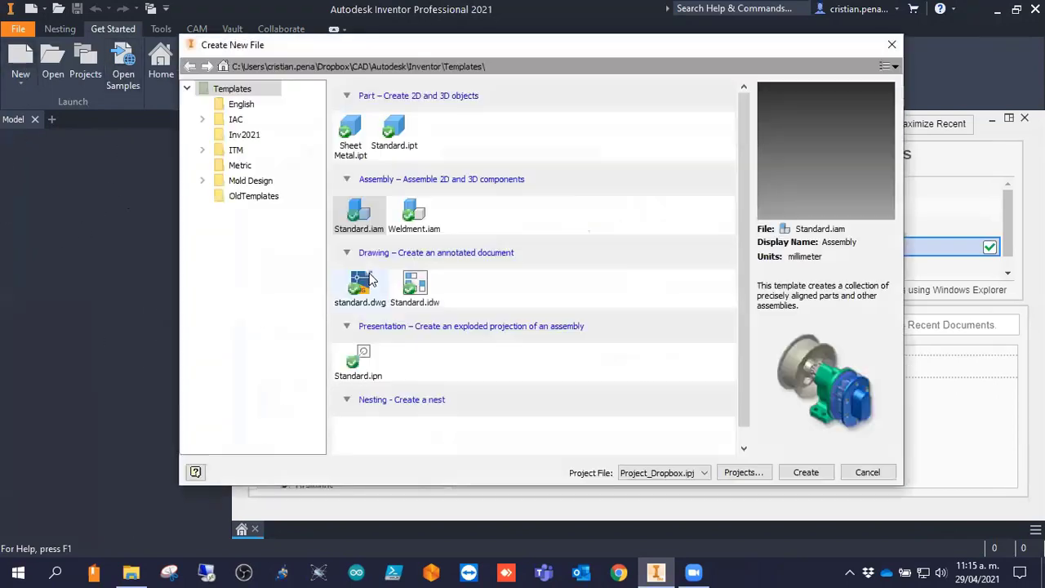
{"action": "double_click", "coordinate": [370, 213]}
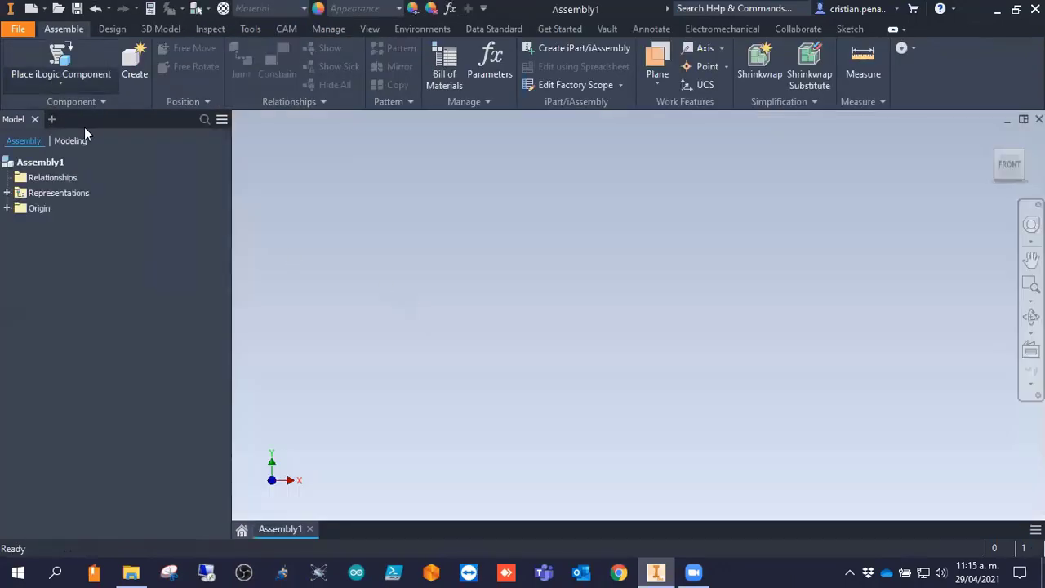
Place AC-621-13-G-1, AC-621-14-G-1 and AC-621-21-A-2 from the Live Nesting folder in the assembly and move the middle plate slightly to separate it.
{"action": "left_click", "coordinate": [61, 83]}
{"action": "left_click", "coordinate": [45, 107]}
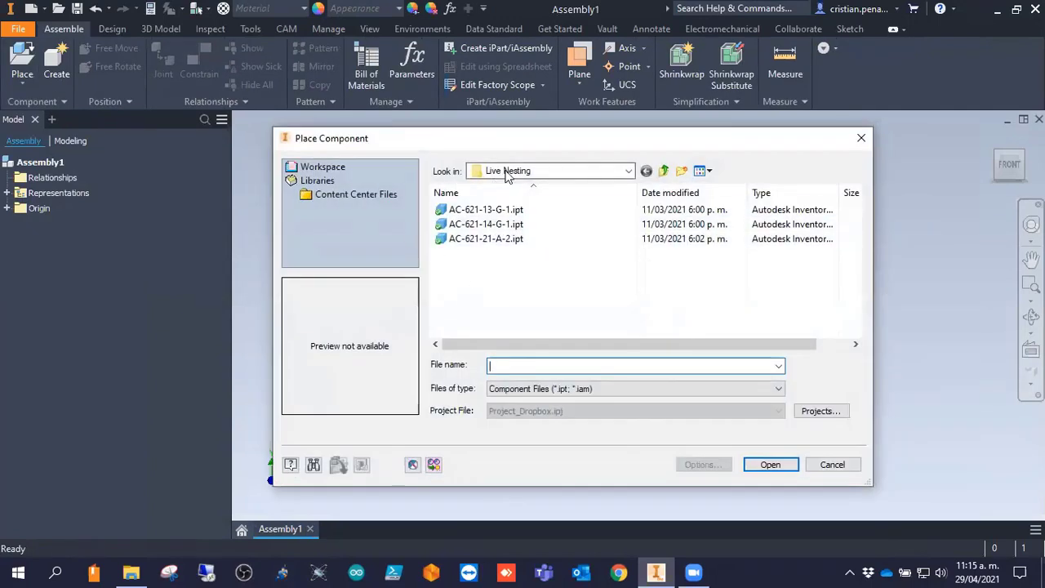
{"action": "left_click_drag", "start_coordinate": [490, 273], "coordinate": [506, 206]}
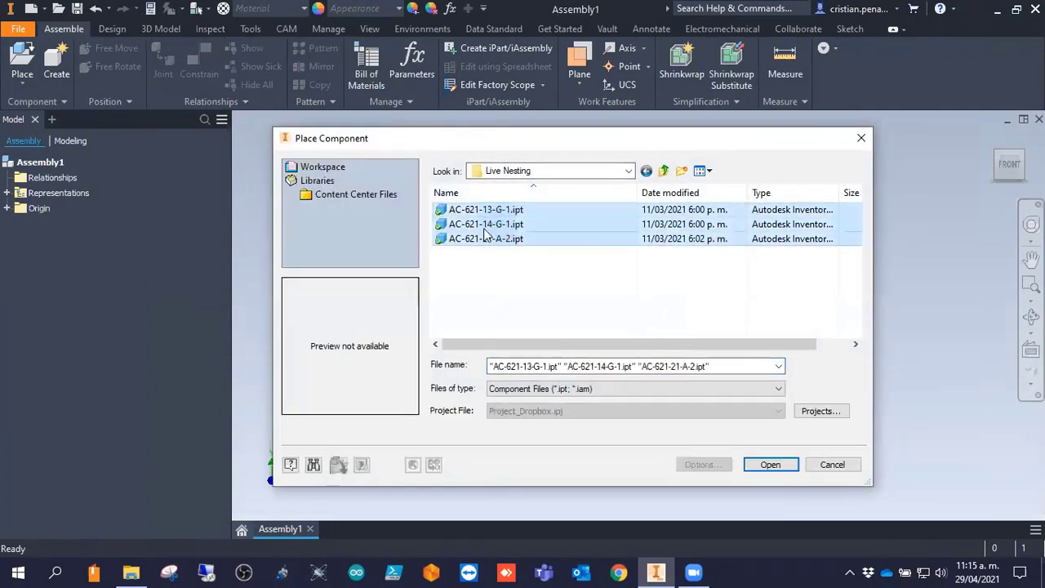
{"action": "left_click", "coordinate": [769, 463]}
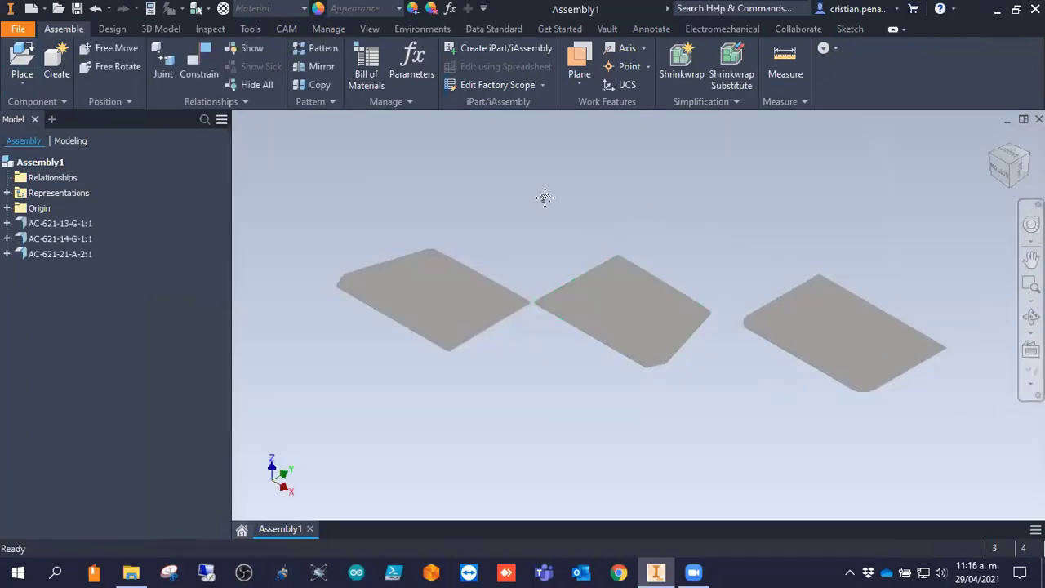
{"action": "left_click", "coordinate": [581, 316]}
{"action": "left_click_drag", "start_coordinate": [585, 315], "coordinate": [600, 319]}
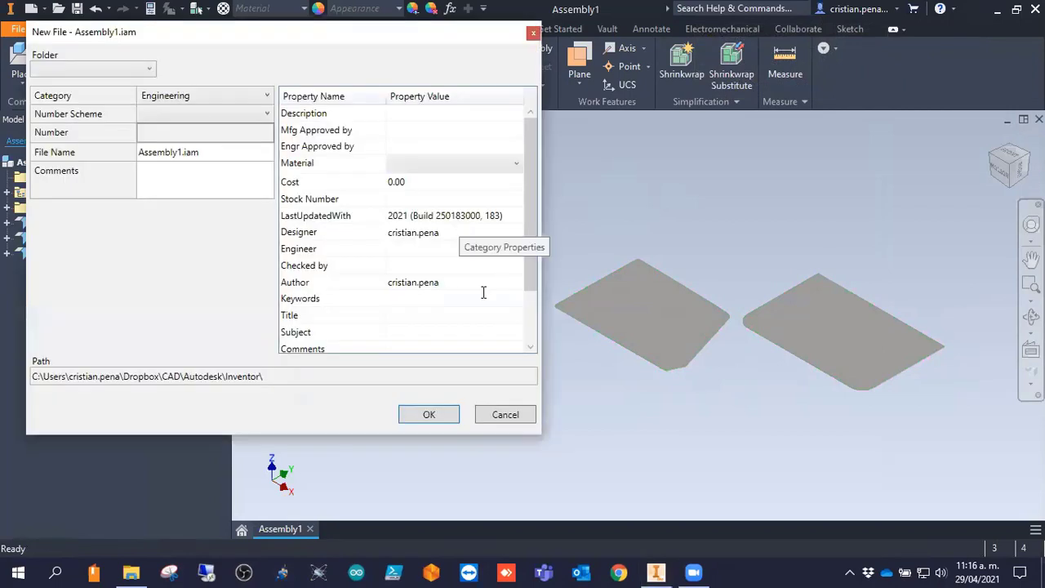
Cancel the New File property form and disable the Data Standard add-in.
{"action": "left_click", "coordinate": [493, 414]}
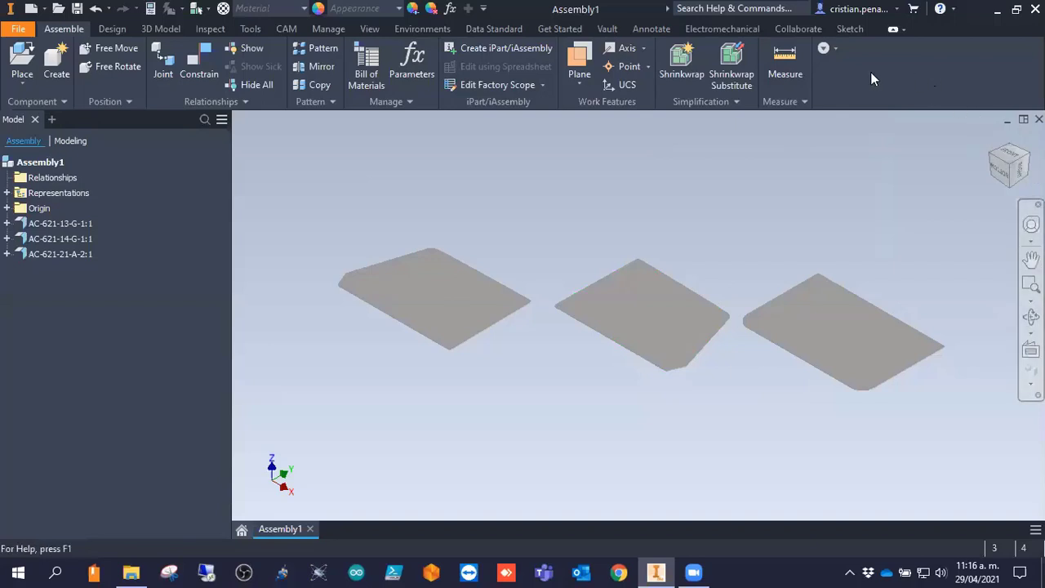
{"action": "left_click", "coordinate": [495, 30]}
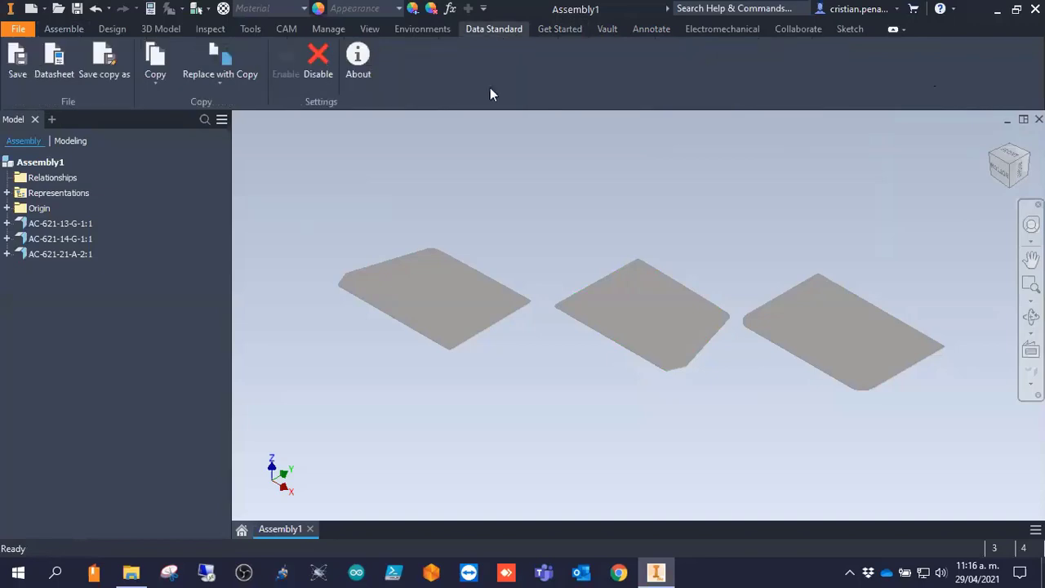
{"action": "left_click", "coordinate": [315, 61]}
{"action": "left_click", "coordinate": [92, 31]}
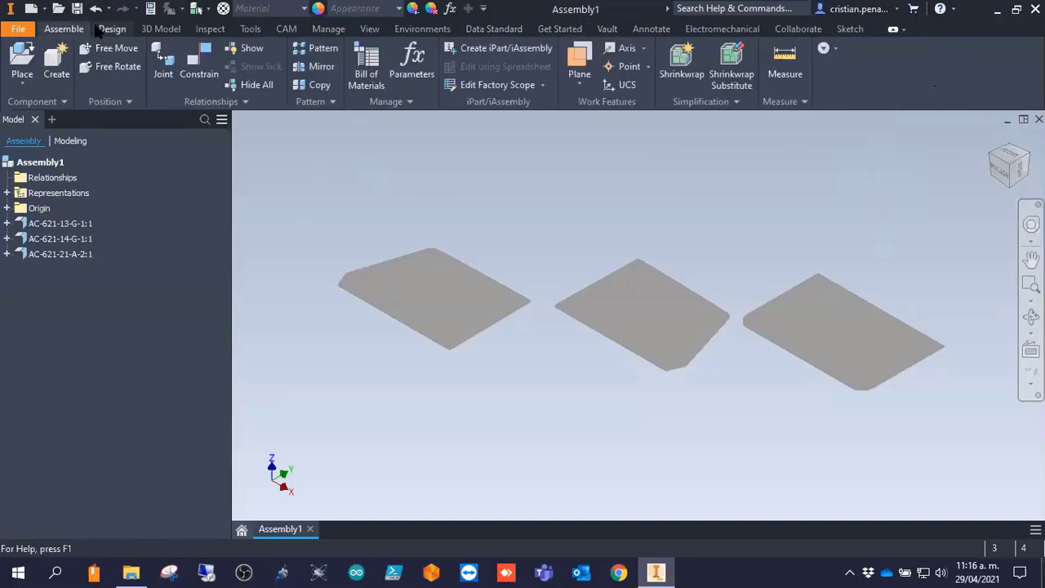
Save the assembly as "Nesting Assembly" in the Live Nesting folder.
{"action": "left_click", "coordinate": [77, 9]}
{"action": "left_click", "coordinate": [494, 237]}
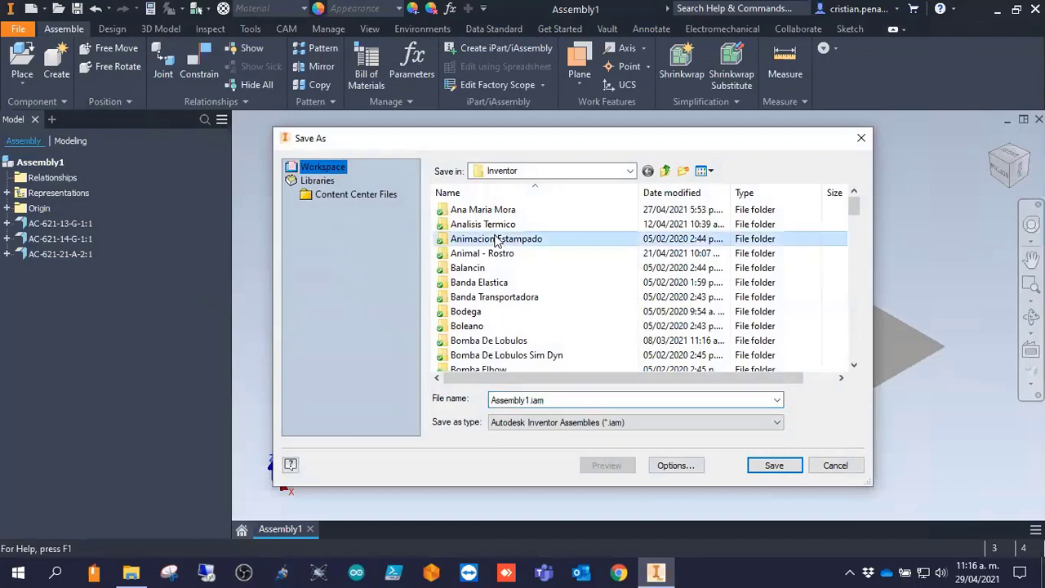
{"action": "key", "text": "l"}
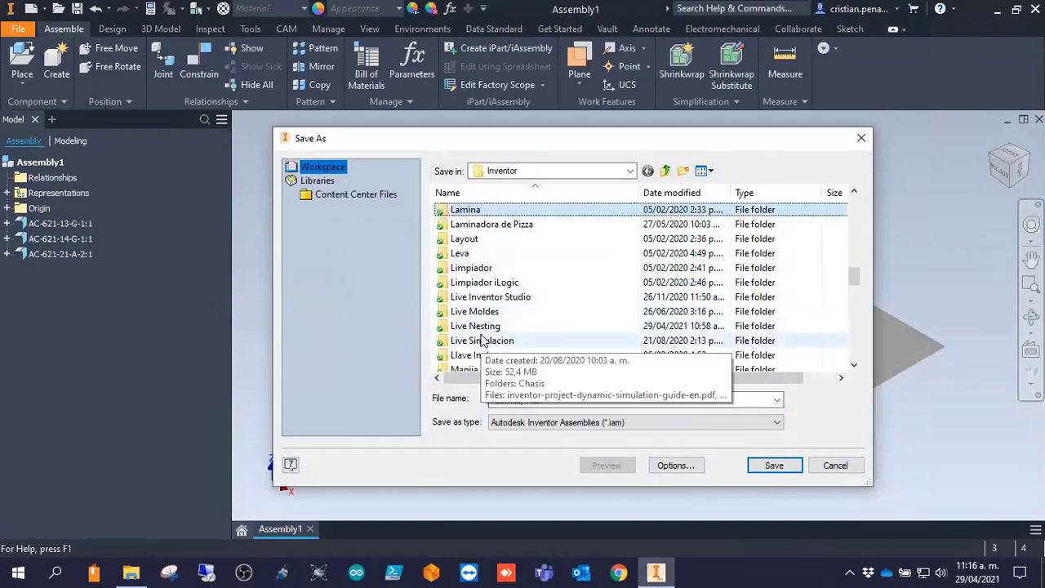
{"action": "double_click", "coordinate": [477, 326]}
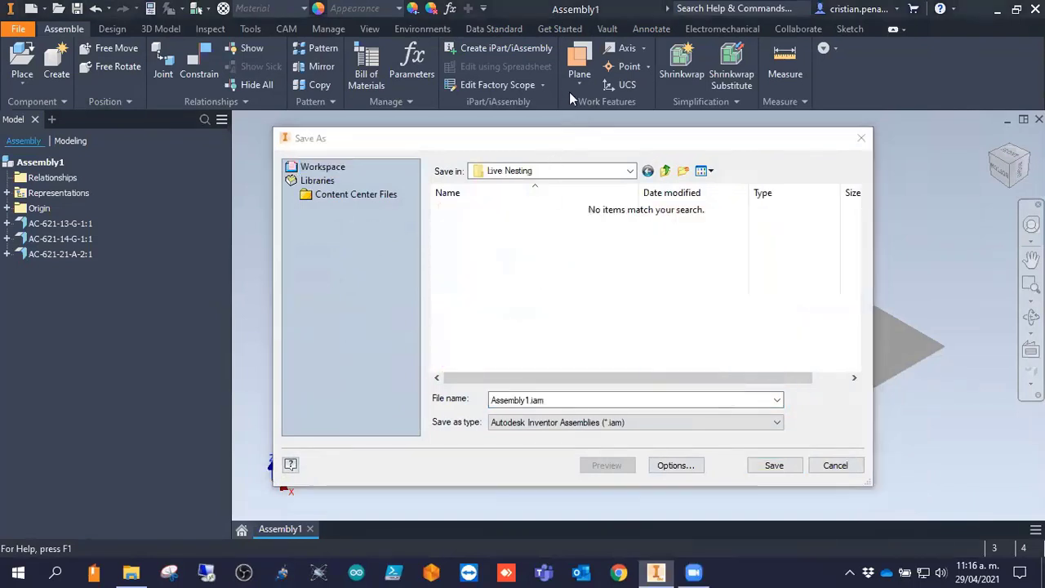
{"action": "double_click", "coordinate": [558, 400]}
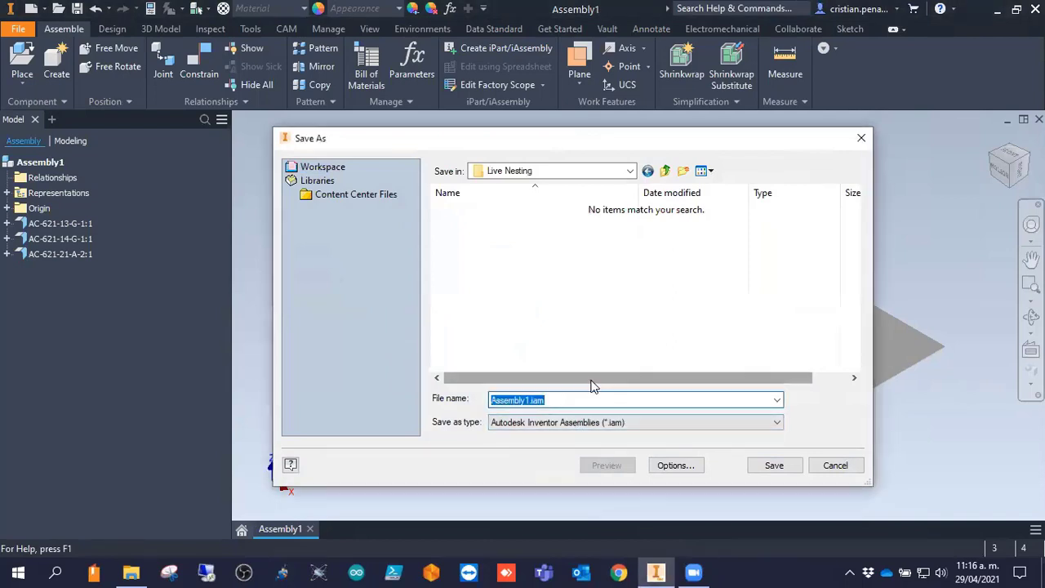
{"action": "type", "text": "Nes"}
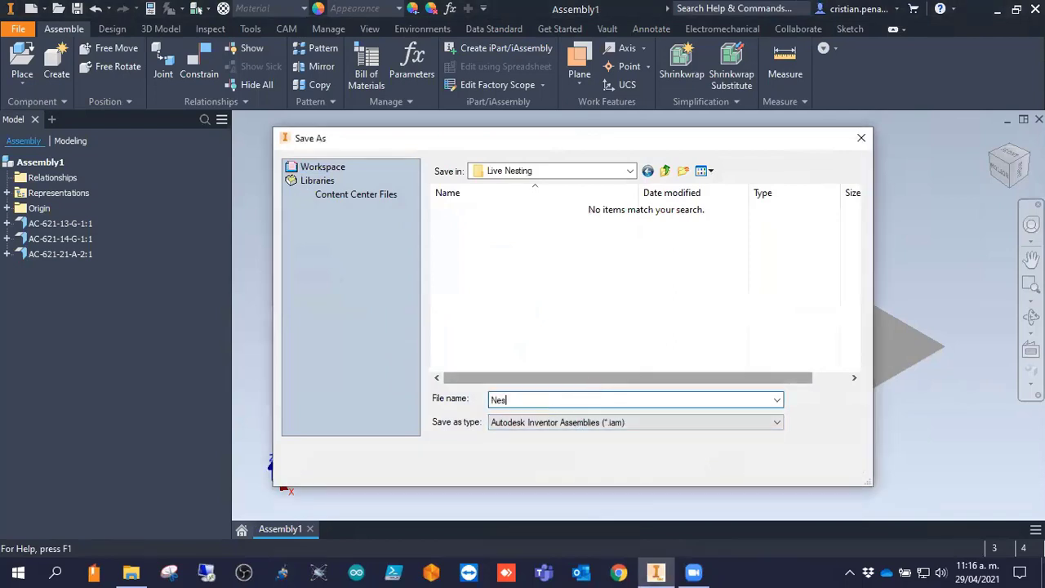
{"action": "type", "text": "ting Assembly"}
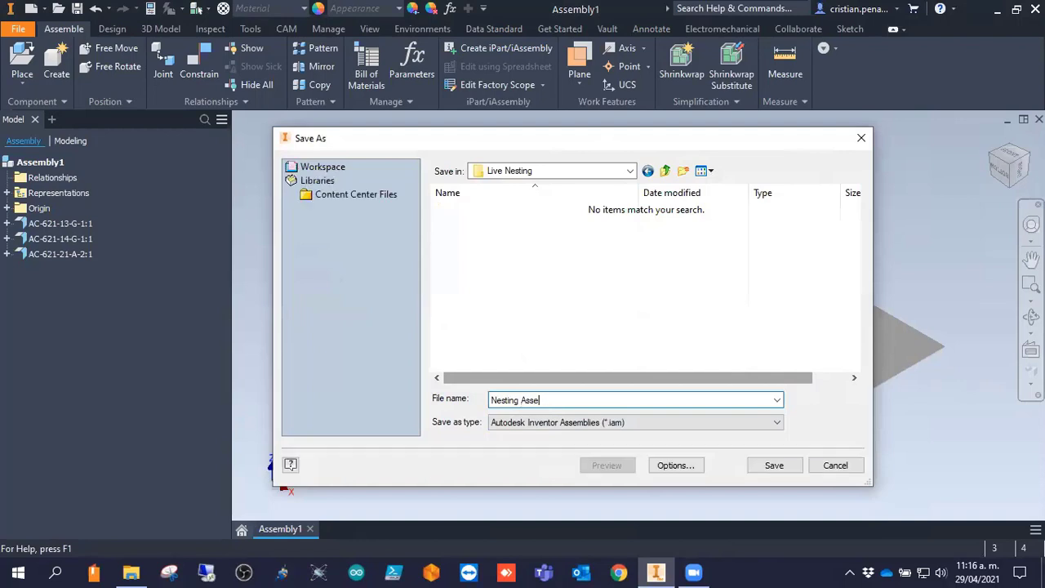
{"action": "left_click", "coordinate": [779, 465]}
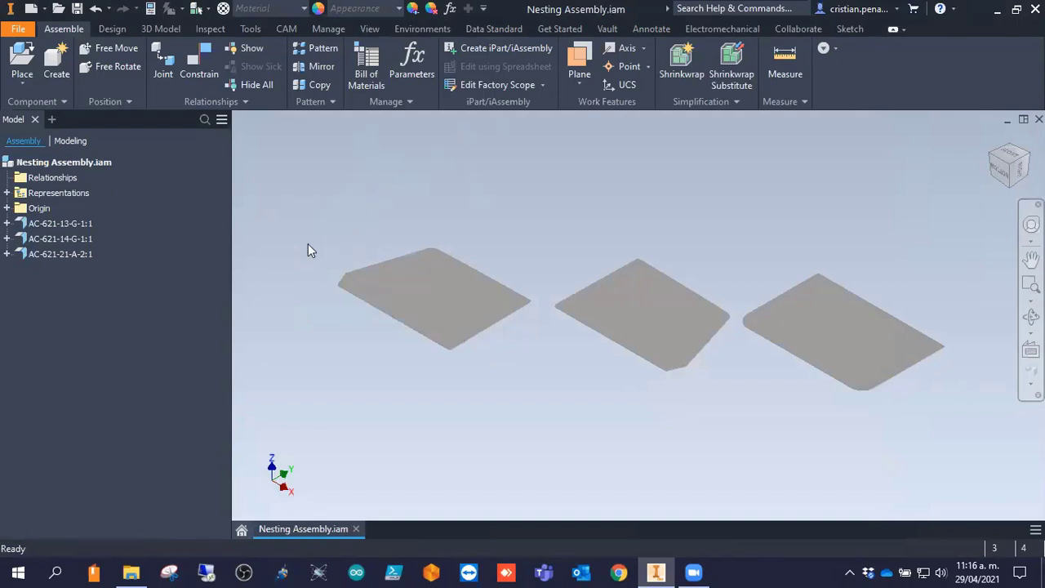
Create a new nest from the whole assembly using the Standard (mm).inest template.
{"action": "right_click", "coordinate": [52, 163]}
{"action": "left_click", "coordinate": [52, 164]}
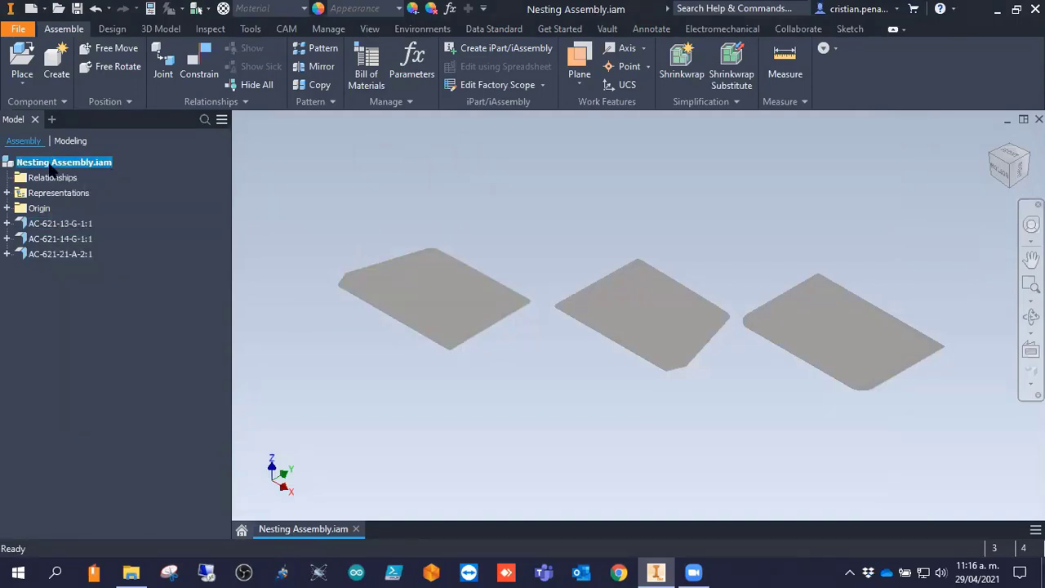
{"action": "right_click", "coordinate": [50, 163]}
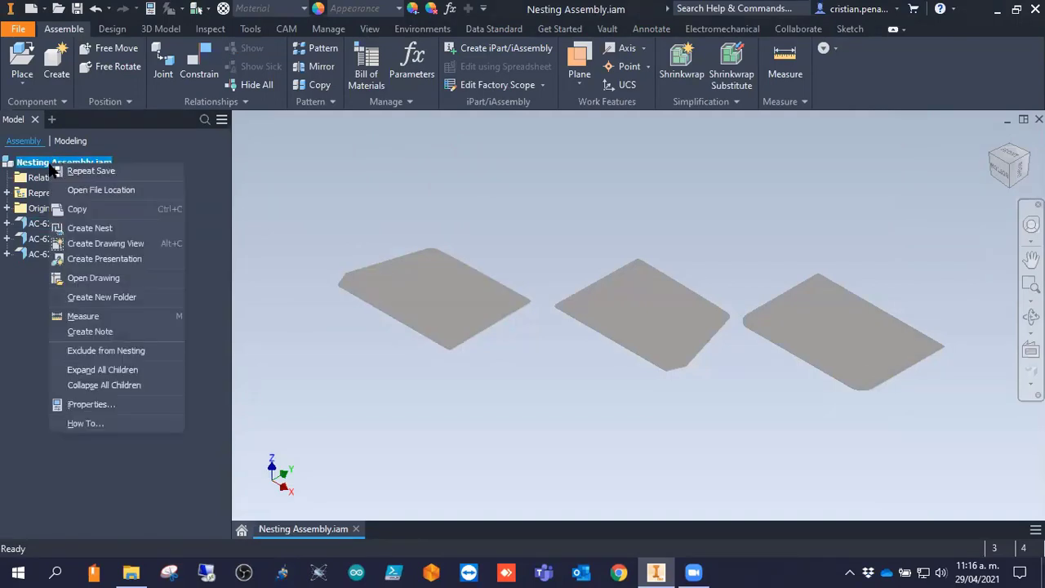
{"action": "left_click", "coordinate": [90, 227]}
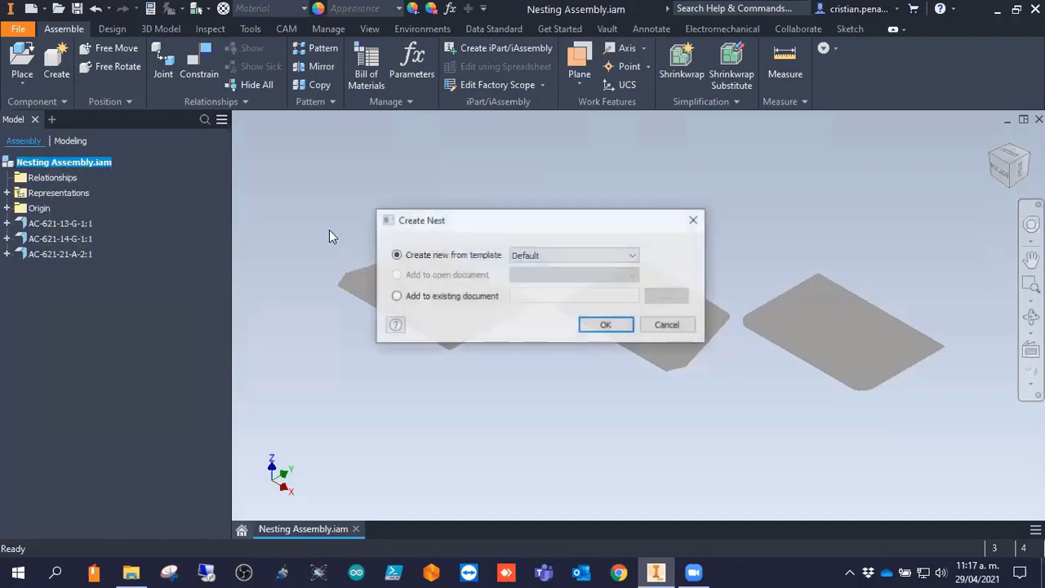
{"action": "left_click", "coordinate": [544, 256]}
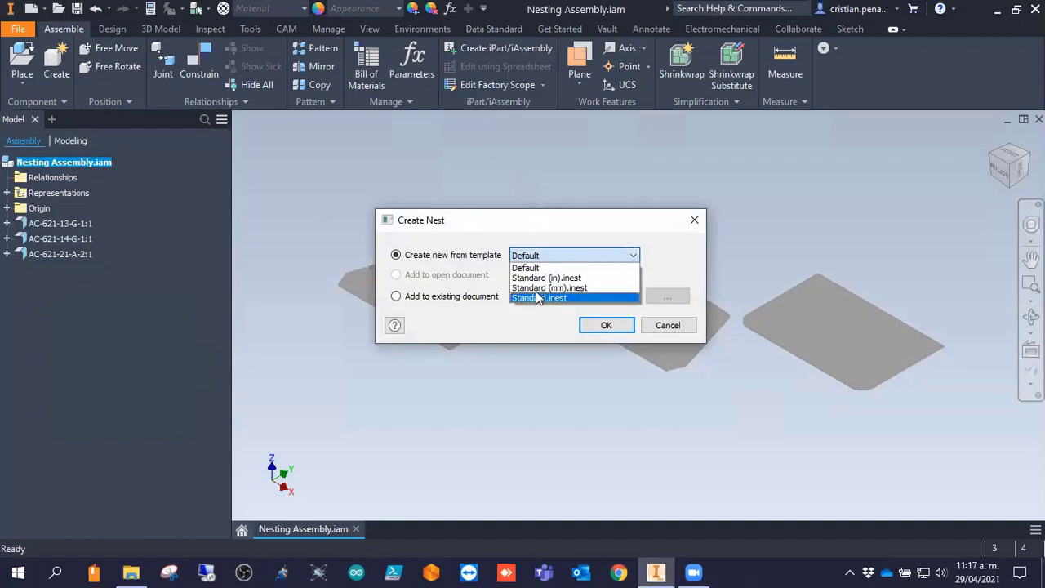
{"action": "left_click", "coordinate": [540, 287]}
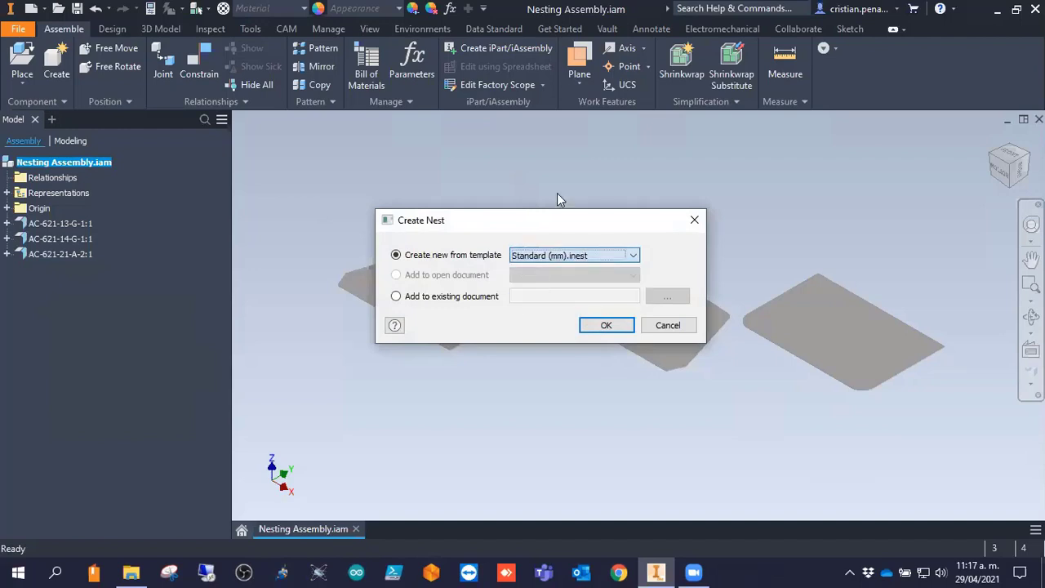
{"action": "left_click", "coordinate": [605, 325]}
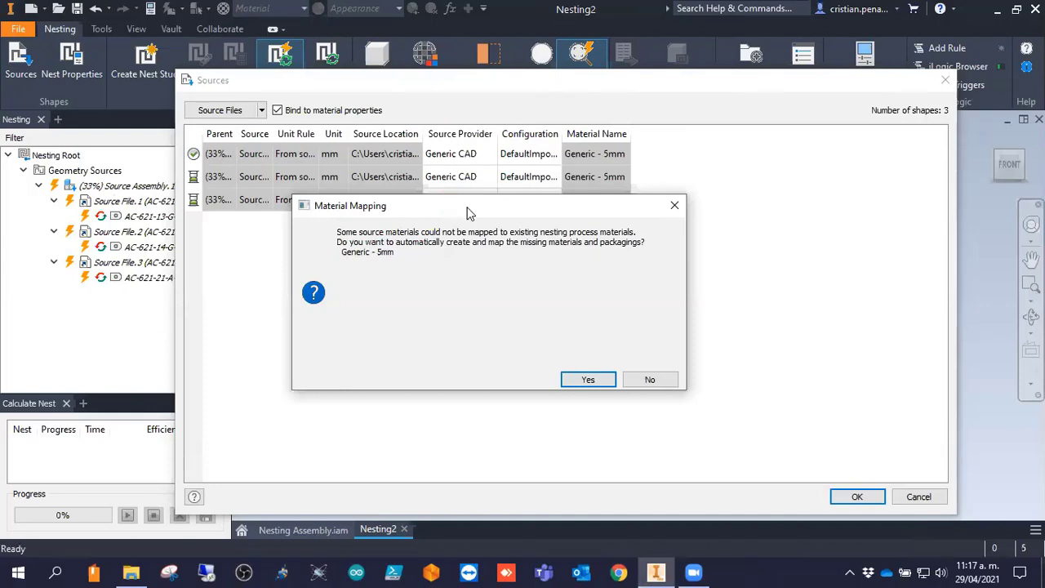
Automatically create and map the missing Generic - 5mm material and packaging, and accept the three source shapes.
{"action": "left_click_drag", "start_coordinate": [474, 210], "coordinate": [509, 193]}
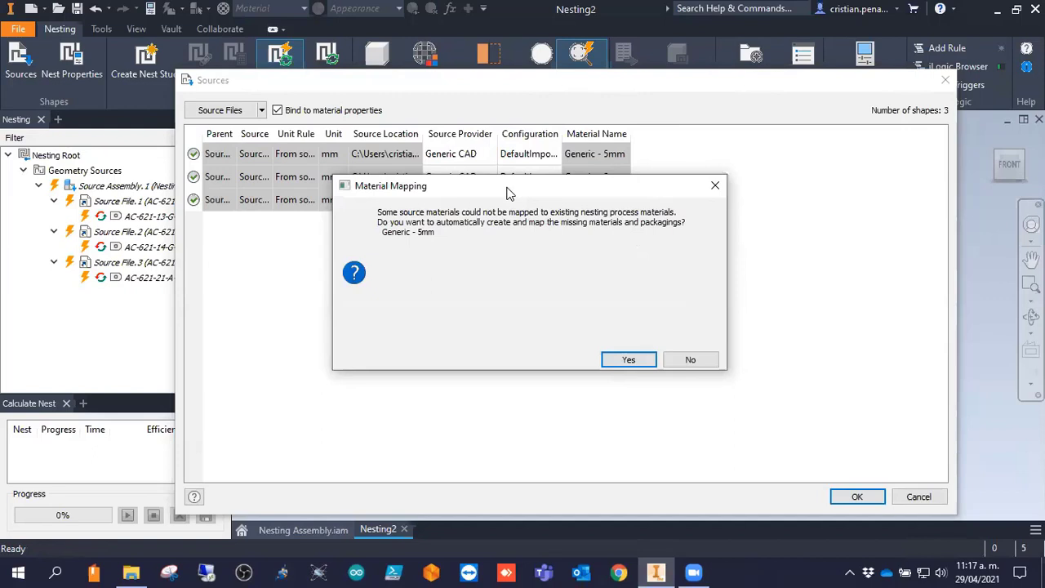
{"action": "left_click_drag", "start_coordinate": [513, 187], "coordinate": [529, 238]}
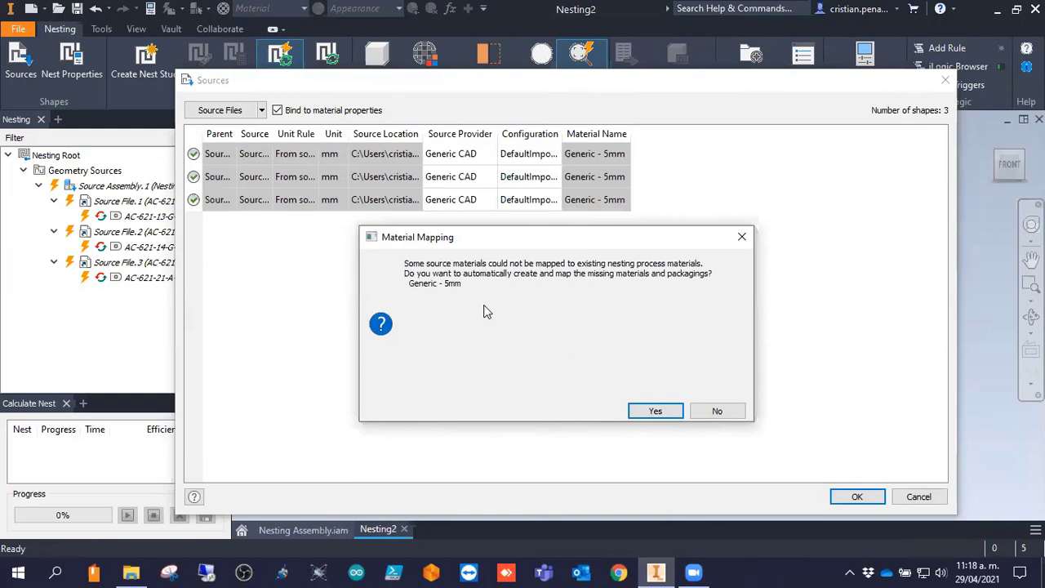
{"action": "left_click", "coordinate": [658, 411]}
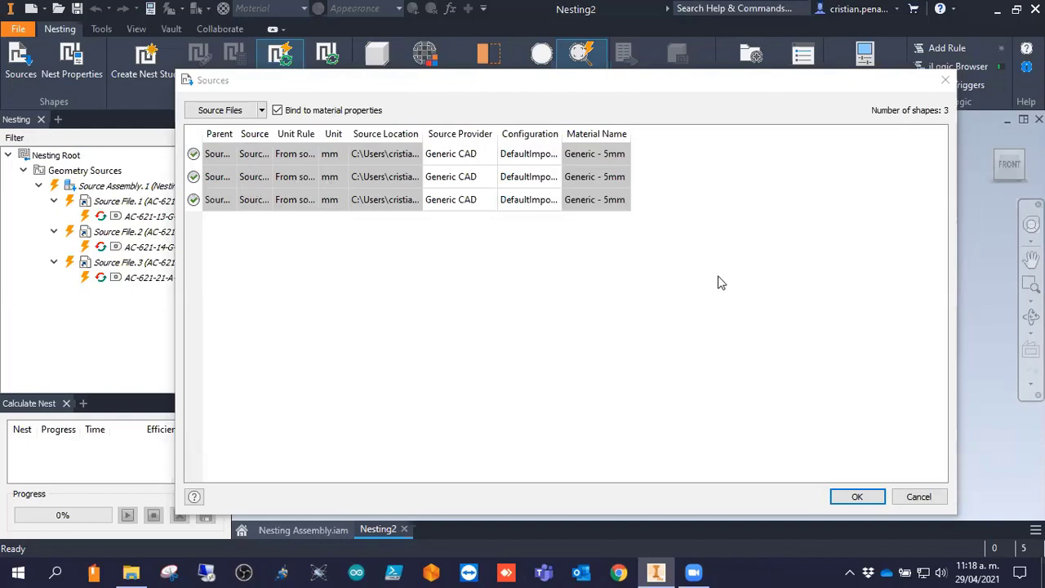
{"action": "left_click", "coordinate": [857, 497]}
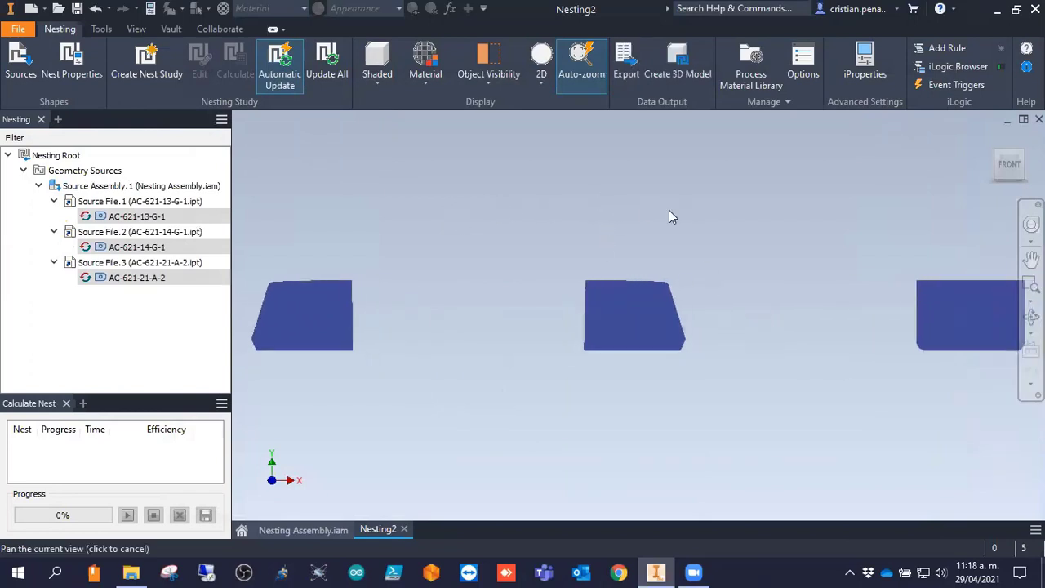
Examine the three extracted shapes in the nest individually and together, comparing them with the plates in Nesting Assembly.iam.
{"action": "scroll", "coordinate": [598, 210], "scroll_direction": "up", "scroll_amount": 3}
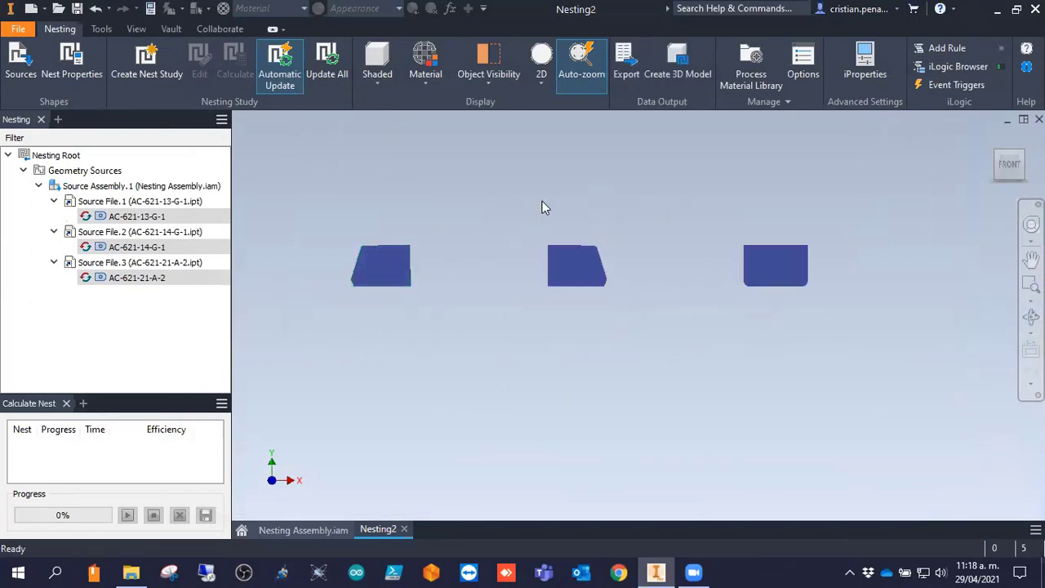
{"action": "left_click", "coordinate": [106, 216]}
{"action": "left_click", "coordinate": [118, 247]}
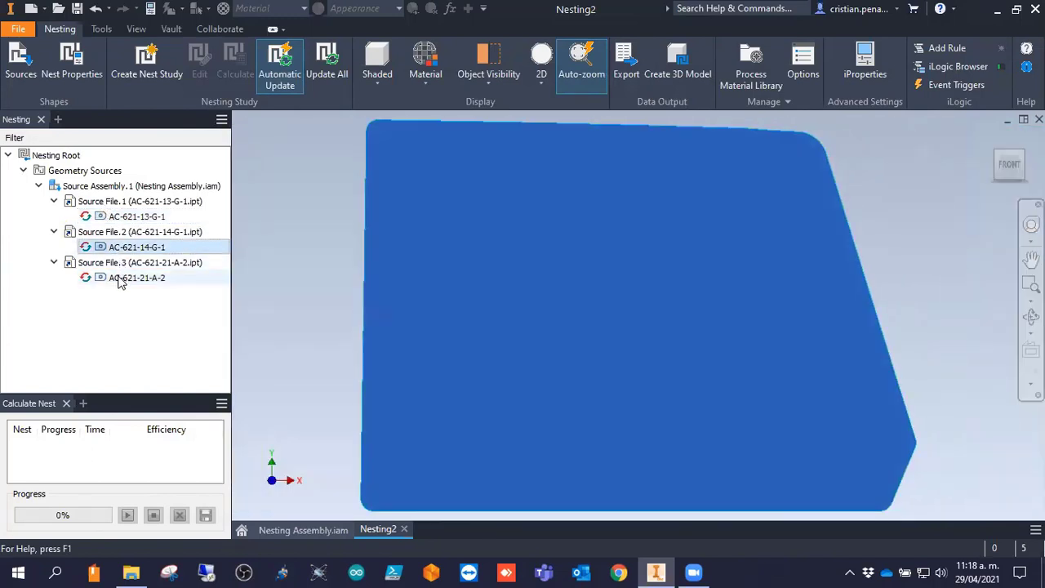
{"action": "left_click", "coordinate": [119, 278]}
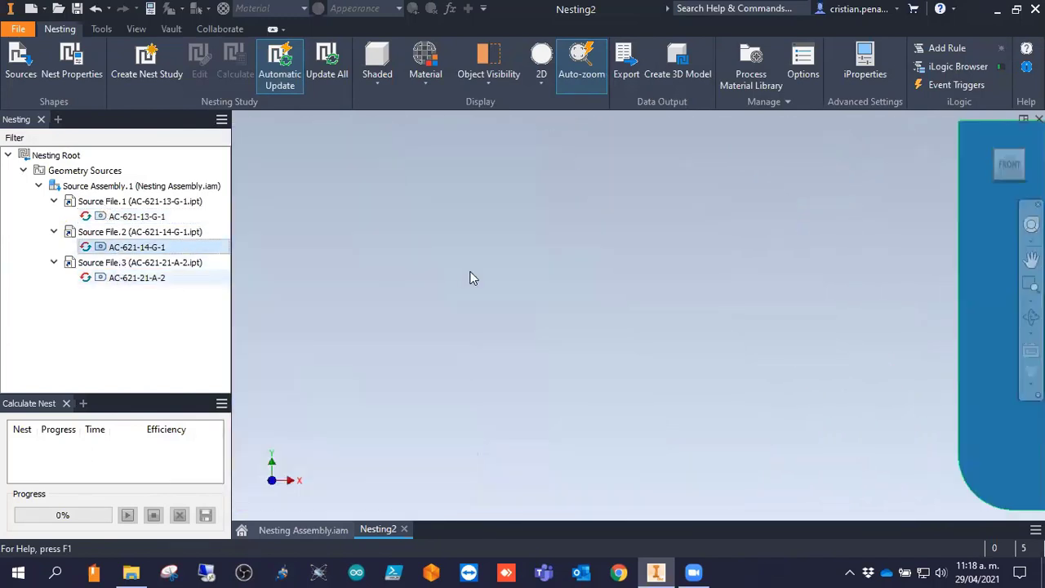
{"action": "left_click", "coordinate": [1007, 167]}
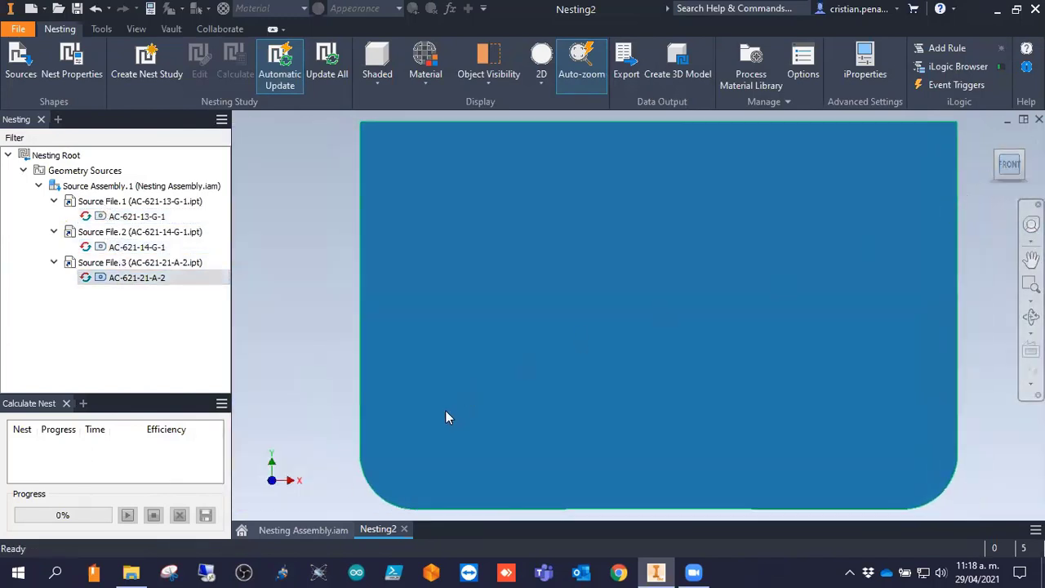
{"action": "left_click", "coordinate": [299, 531]}
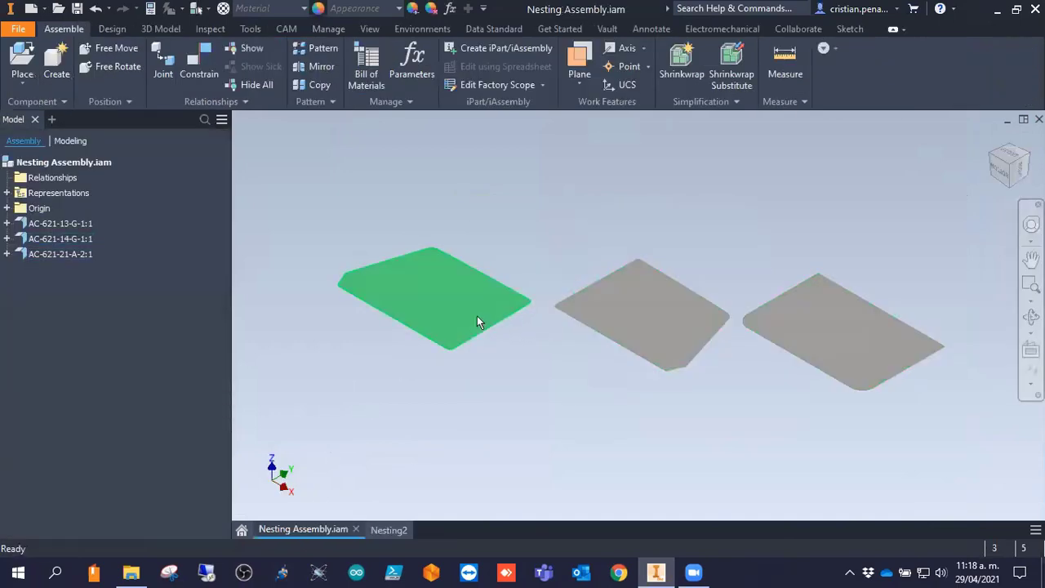
{"action": "left_click", "coordinate": [395, 530]}
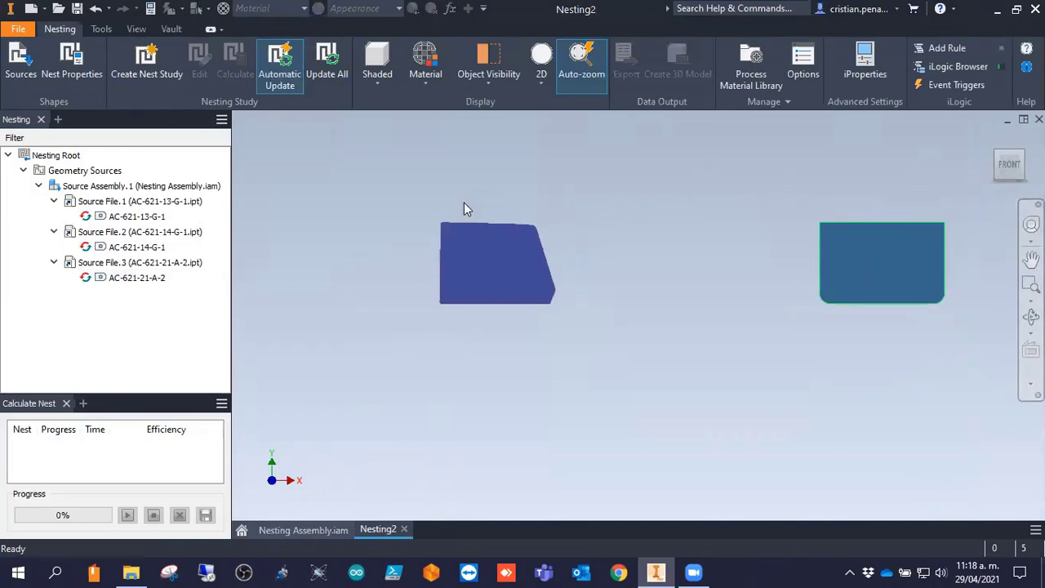
{"action": "scroll", "coordinate": [462, 176], "scroll_direction": "down", "scroll_amount": 3}
{"action": "middle_click_drag", "start_coordinate": [490, 180], "coordinate": [577, 199]}
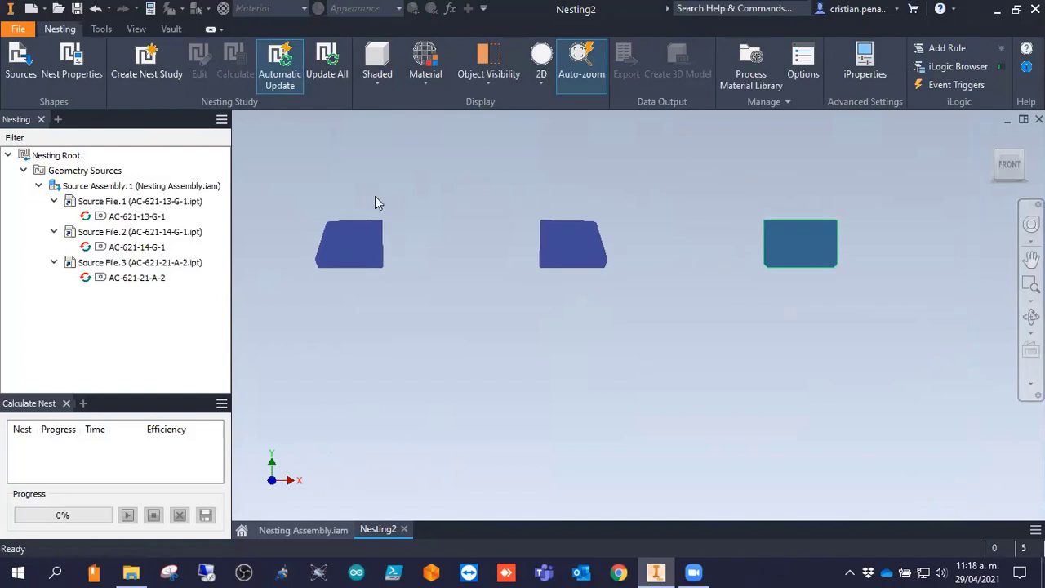
{"action": "left_click", "coordinate": [92, 190]}
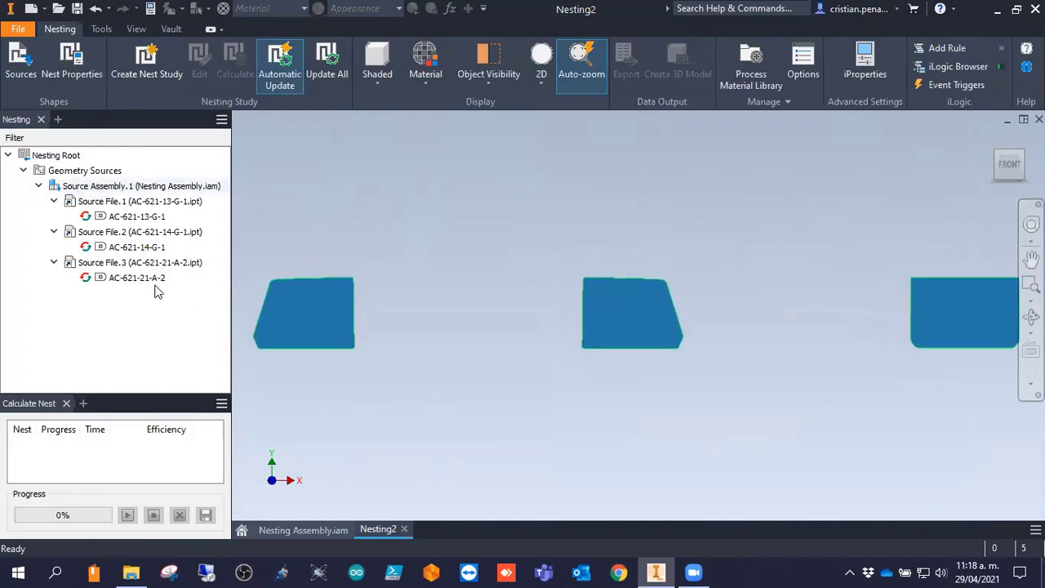
Open the nest properties and review the material, thickness, priority, orientation and rotation settings of the three shapes.
{"action": "left_click", "coordinate": [413, 173]}
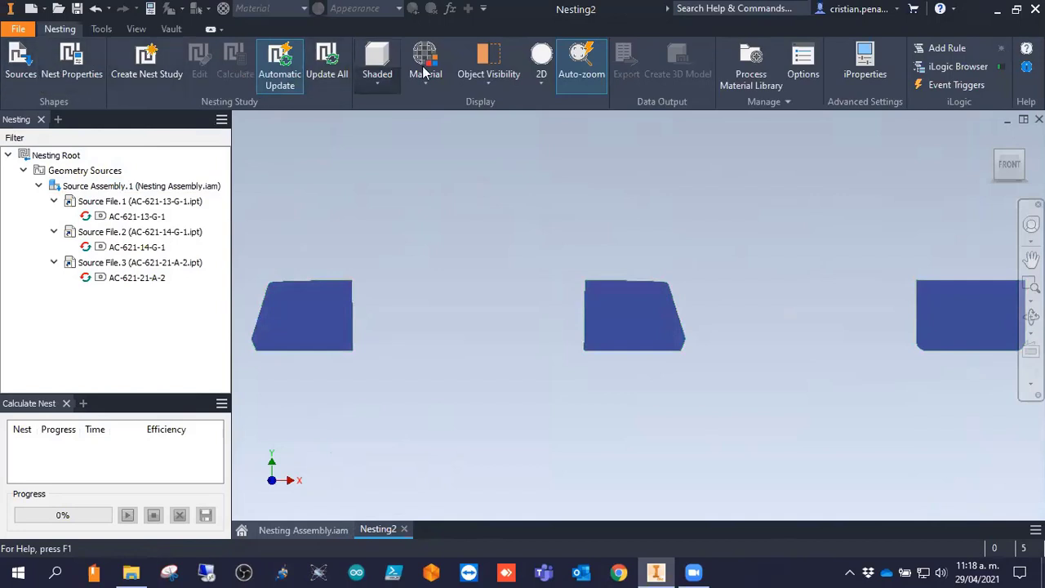
{"action": "left_click", "coordinate": [72, 61]}
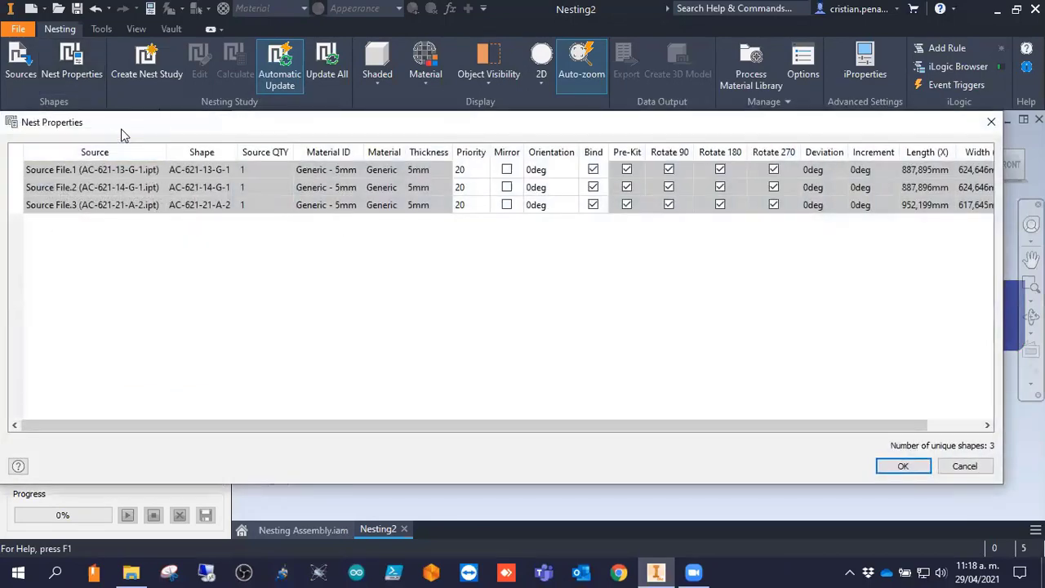
{"action": "left_click_drag", "start_coordinate": [148, 124], "coordinate": [173, 131]}
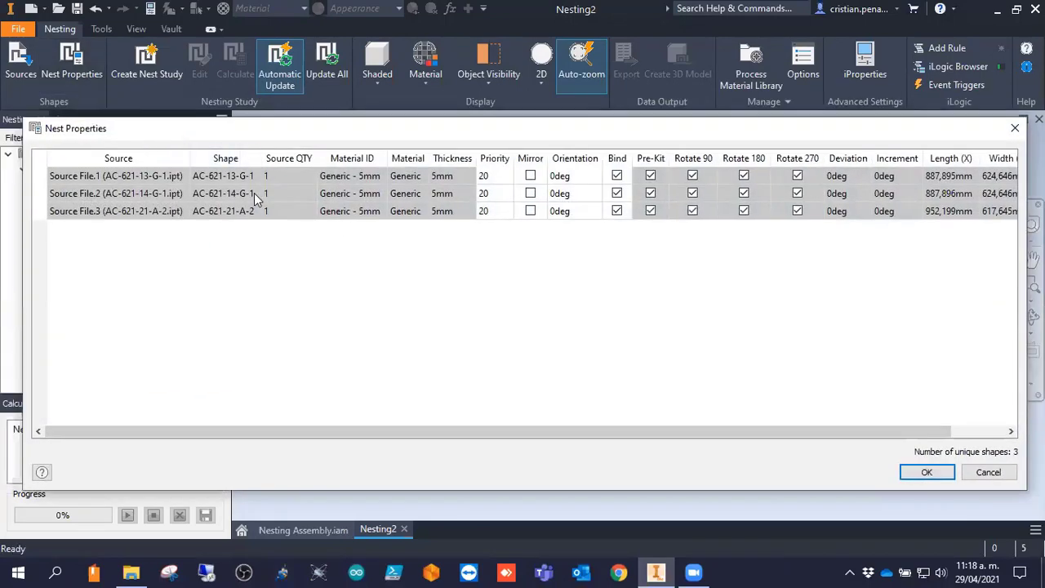
{"action": "left_click_drag", "start_coordinate": [321, 133], "coordinate": [290, 131]}
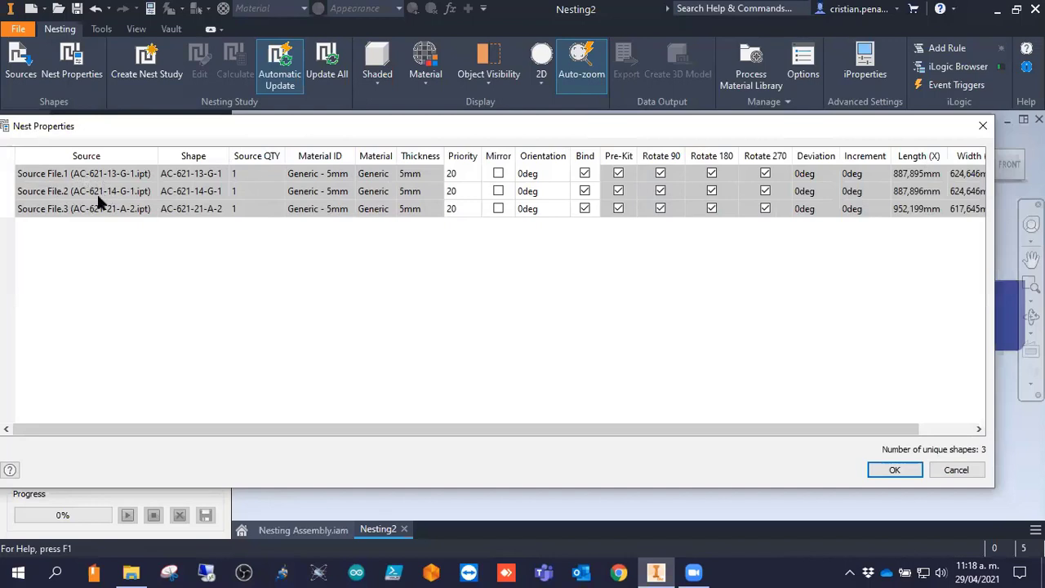
{"action": "left_click", "coordinate": [320, 175]}
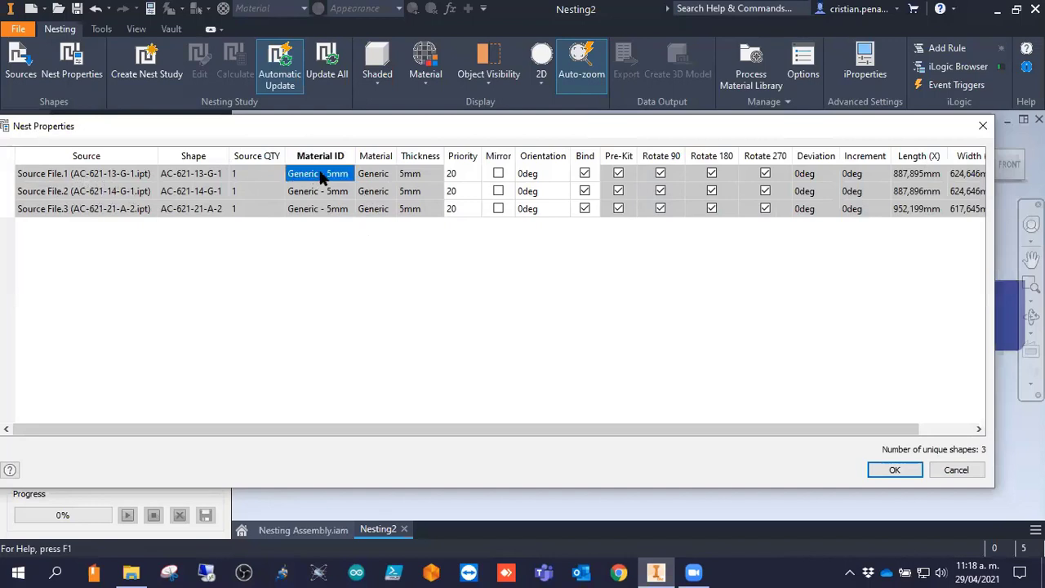
{"action": "left_click", "coordinate": [329, 252]}
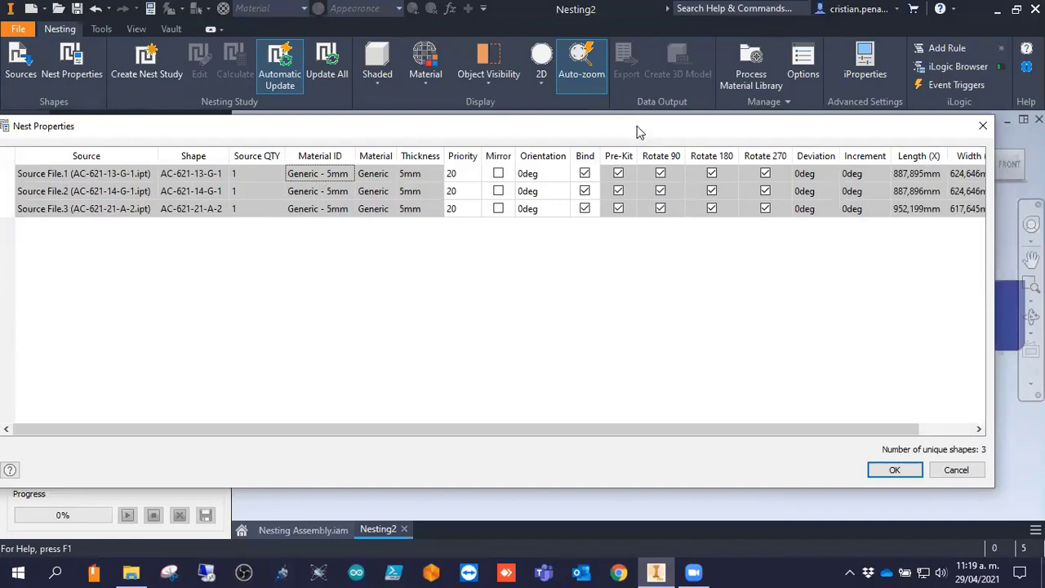
{"action": "left_click_drag", "start_coordinate": [635, 125], "coordinate": [640, 125]}
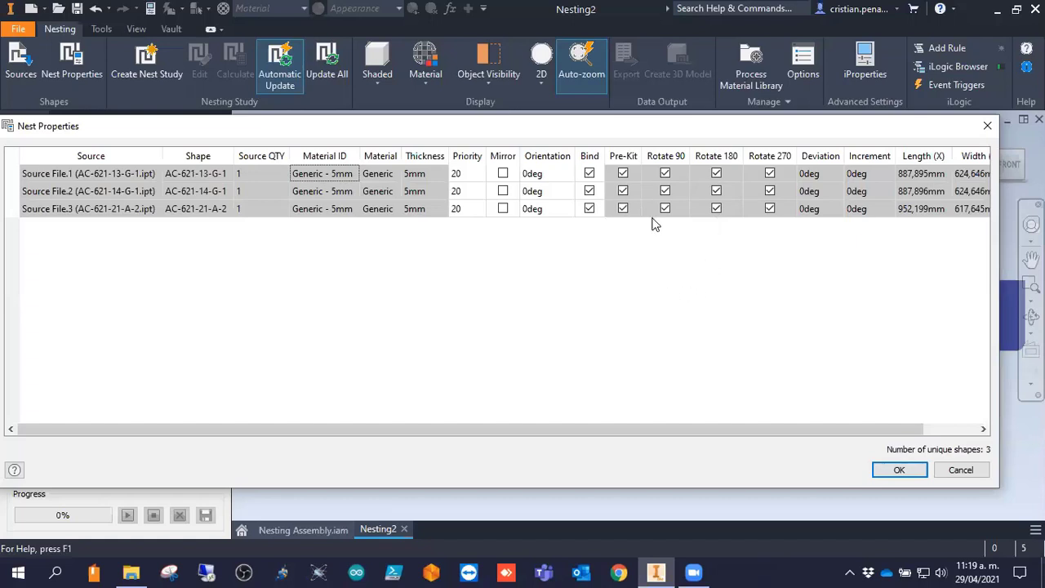
Try unbinding the AC-621-13-G-1 shape and disallowing its 90 and 270 degree rotations, restore its binding, and accept the nest properties.
{"action": "left_click", "coordinate": [590, 174]}
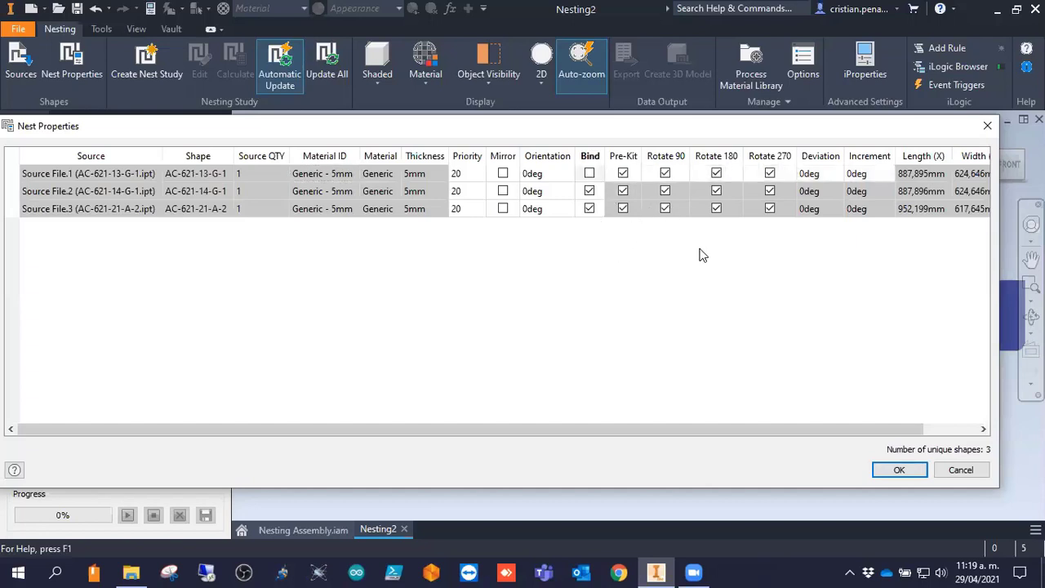
{"action": "left_click", "coordinate": [664, 173]}
{"action": "left_click", "coordinate": [769, 173]}
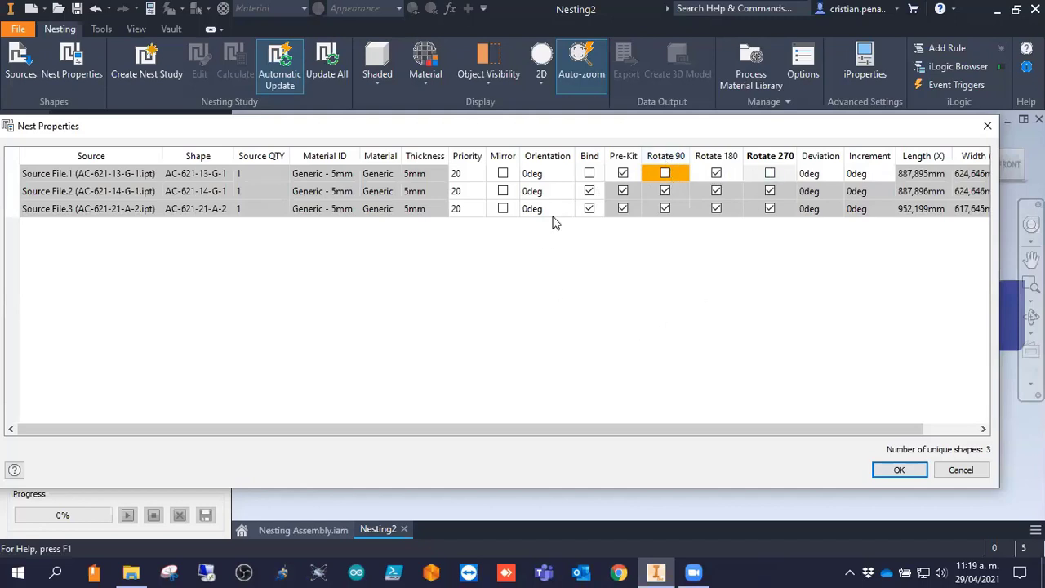
{"action": "left_click", "coordinate": [590, 174]}
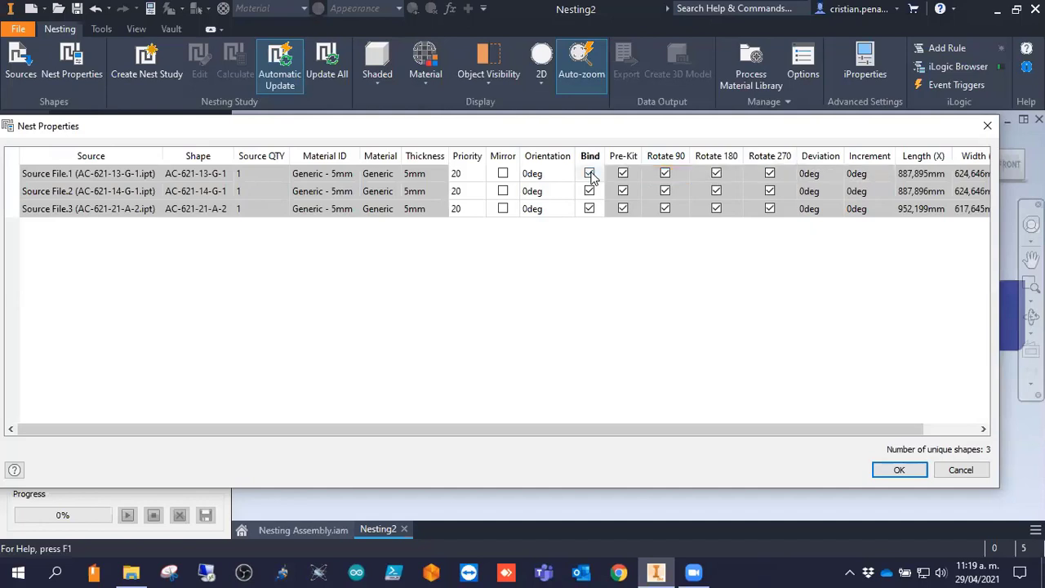
{"action": "left_click", "coordinate": [589, 174]}
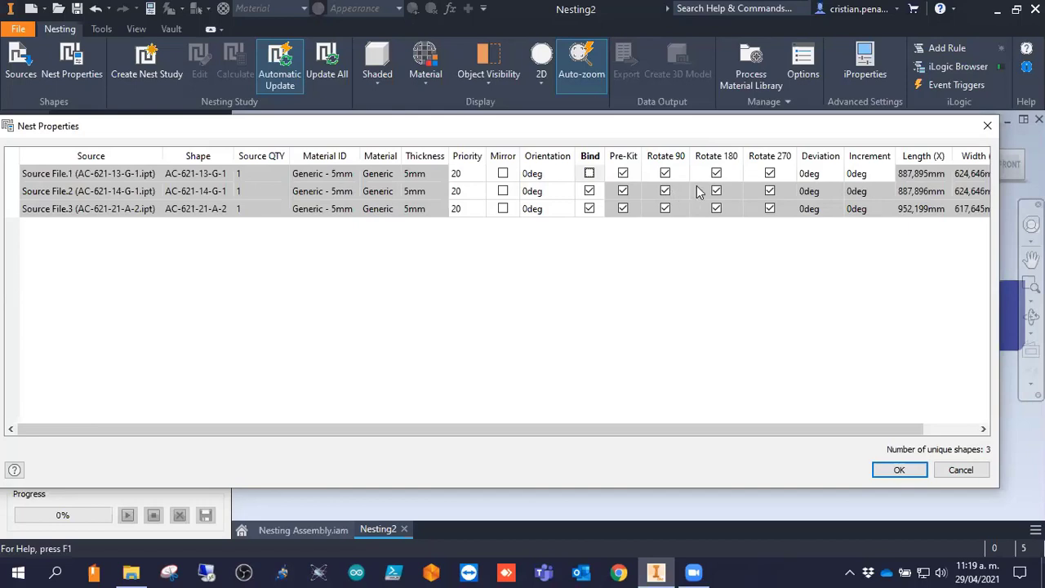
{"action": "left_click", "coordinate": [589, 174]}
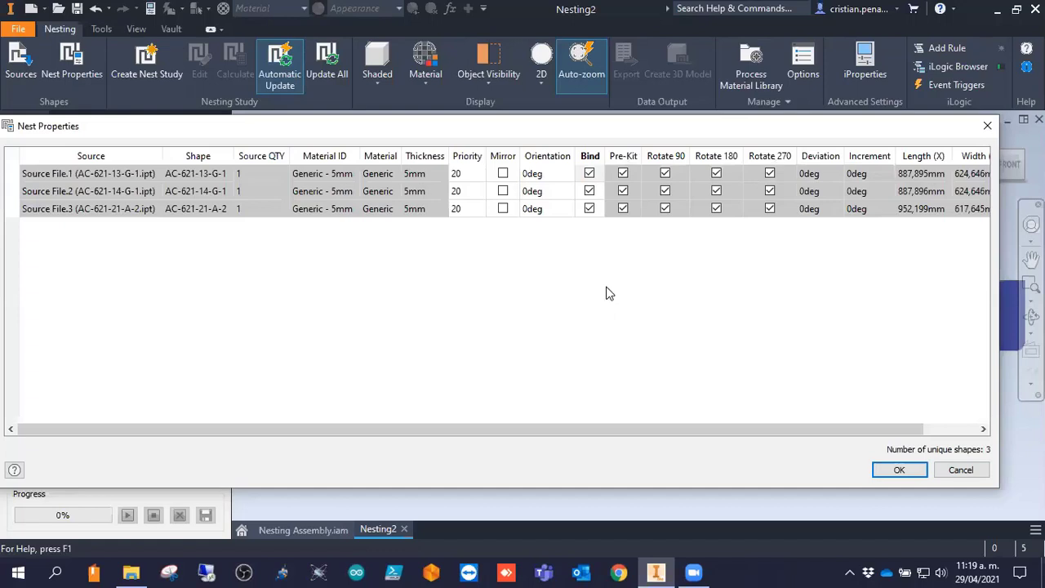
{"action": "left_click", "coordinate": [899, 471]}
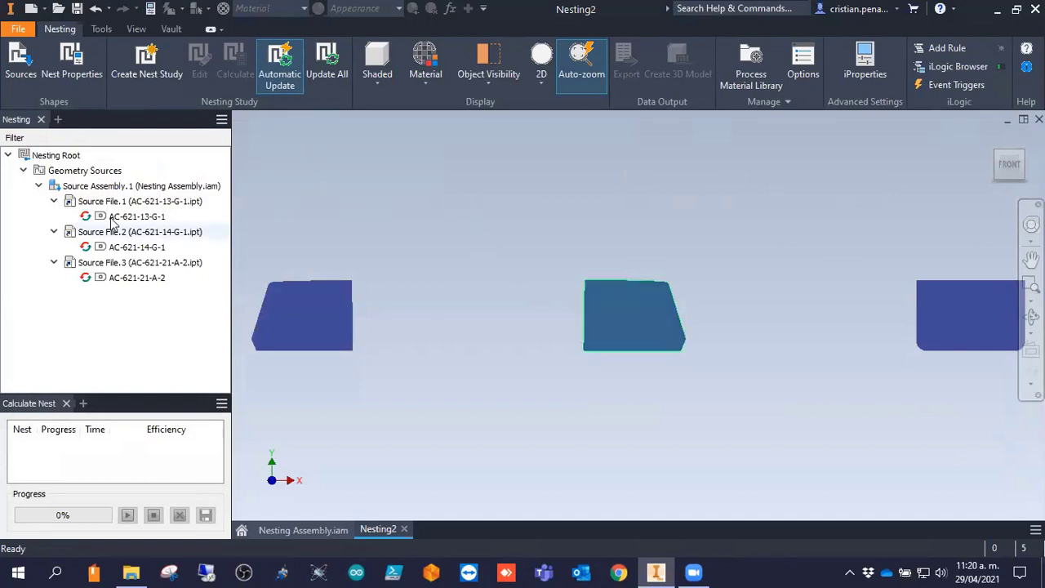
Delete the unused Material ID.1 and its packaging from the Process Material Library.
{"action": "left_click", "coordinate": [38, 186]}
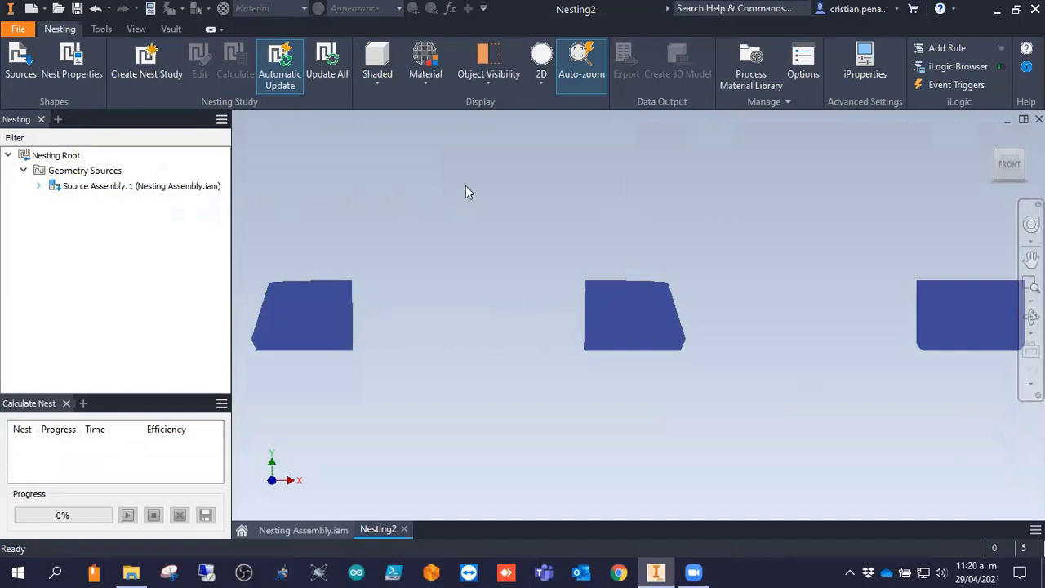
{"action": "scroll", "coordinate": [465, 192], "scroll_direction": "up", "scroll_amount": 3}
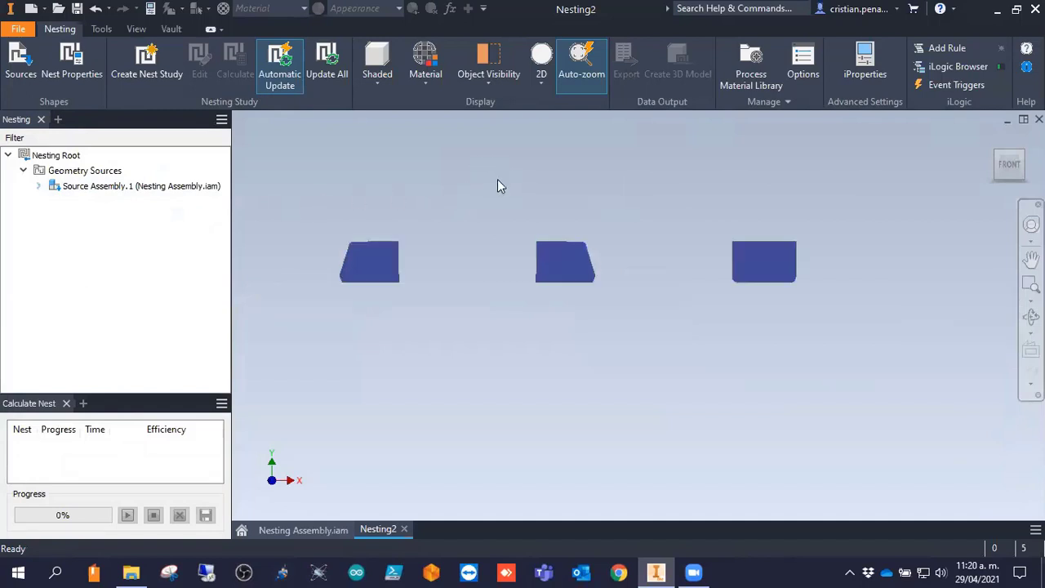
{"action": "middle_click_drag", "start_coordinate": [506, 157], "coordinate": [527, 177]}
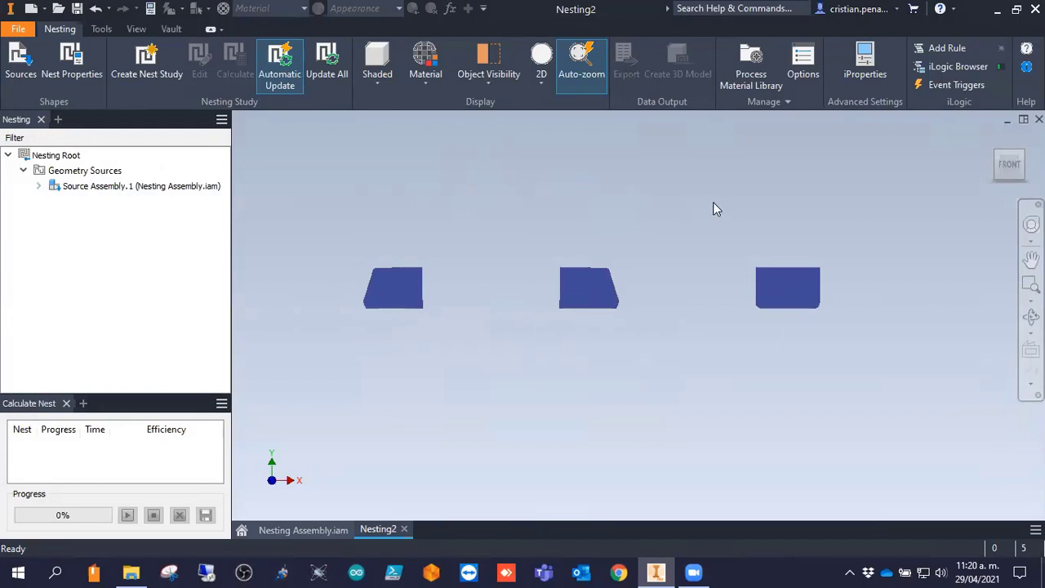
{"action": "left_click", "coordinate": [774, 102]}
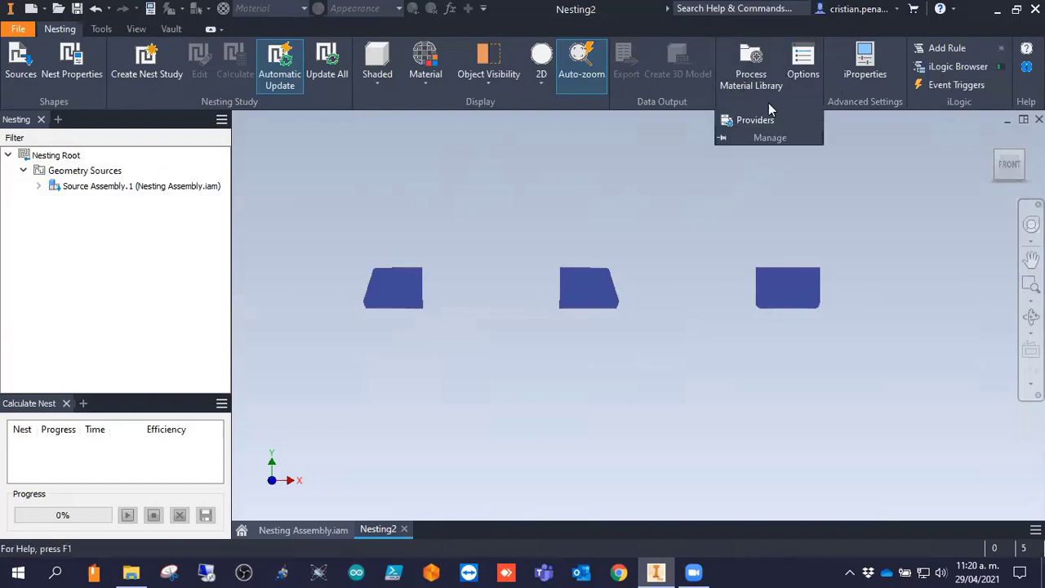
{"action": "left_click", "coordinate": [745, 75]}
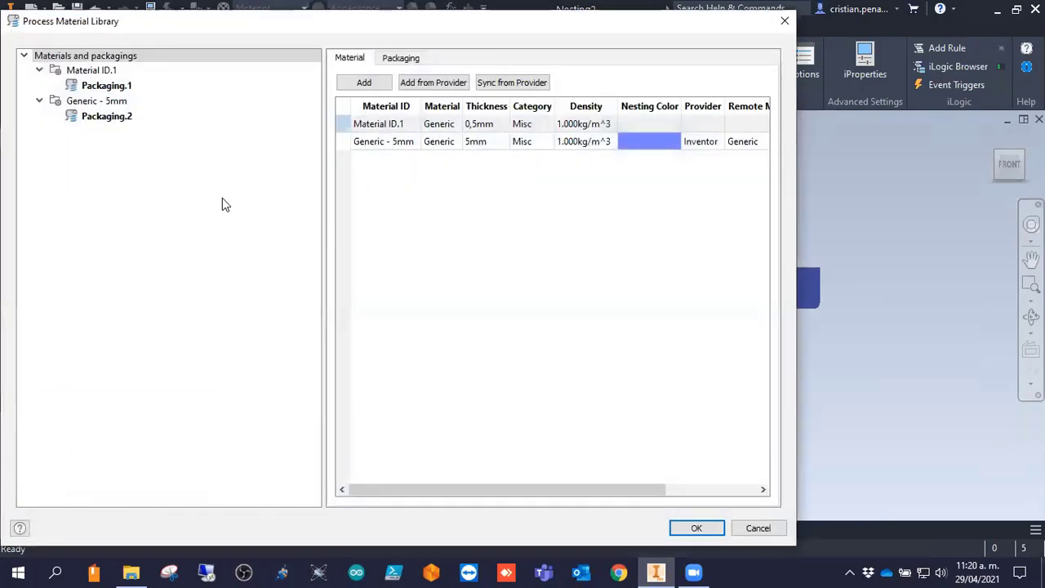
{"action": "left_click_drag", "start_coordinate": [148, 26], "coordinate": [327, 46]}
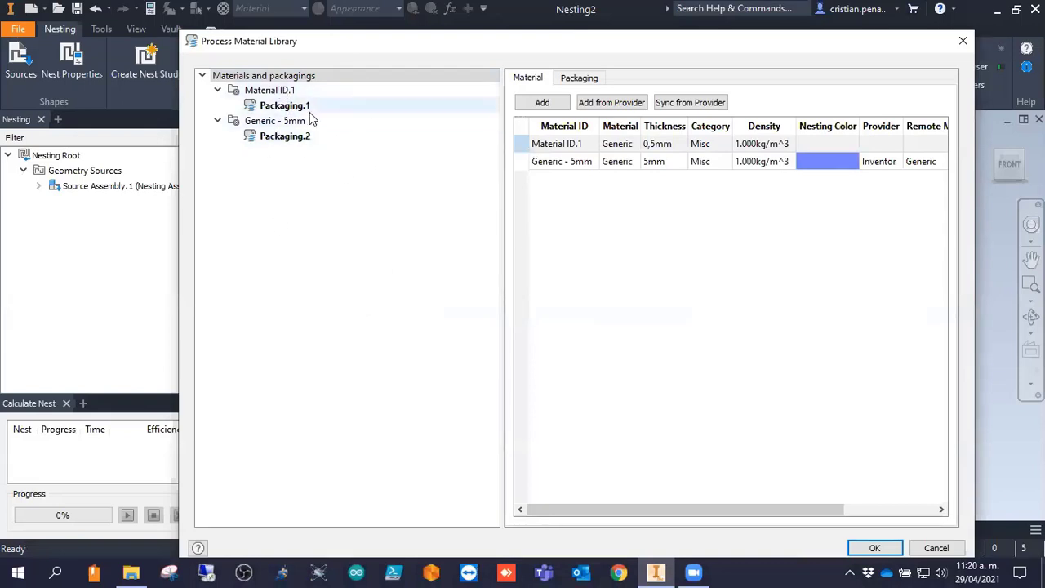
{"action": "left_click", "coordinate": [267, 91]}
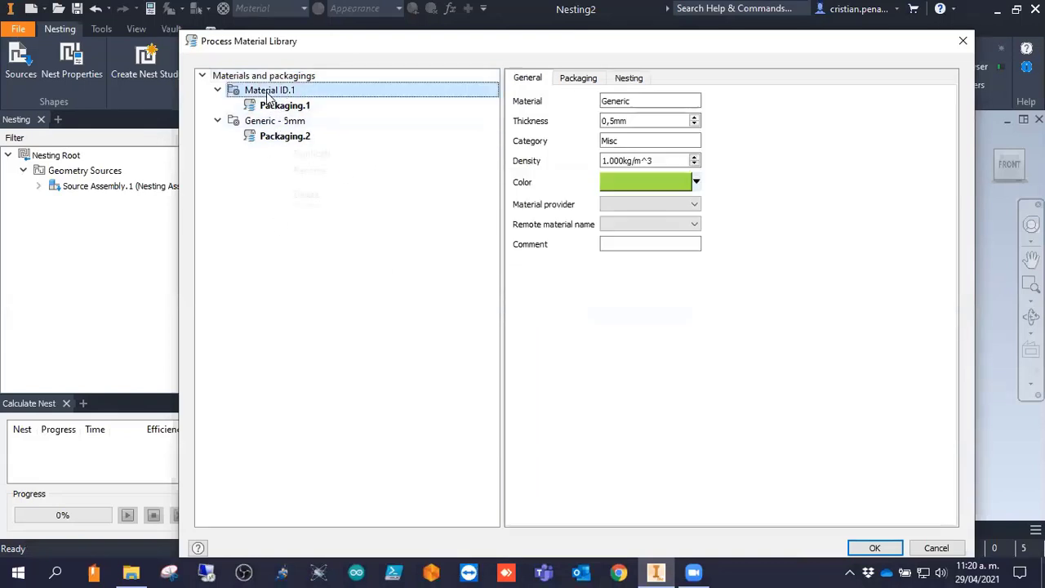
{"action": "right_click", "coordinate": [267, 93]}
{"action": "left_click", "coordinate": [304, 194]}
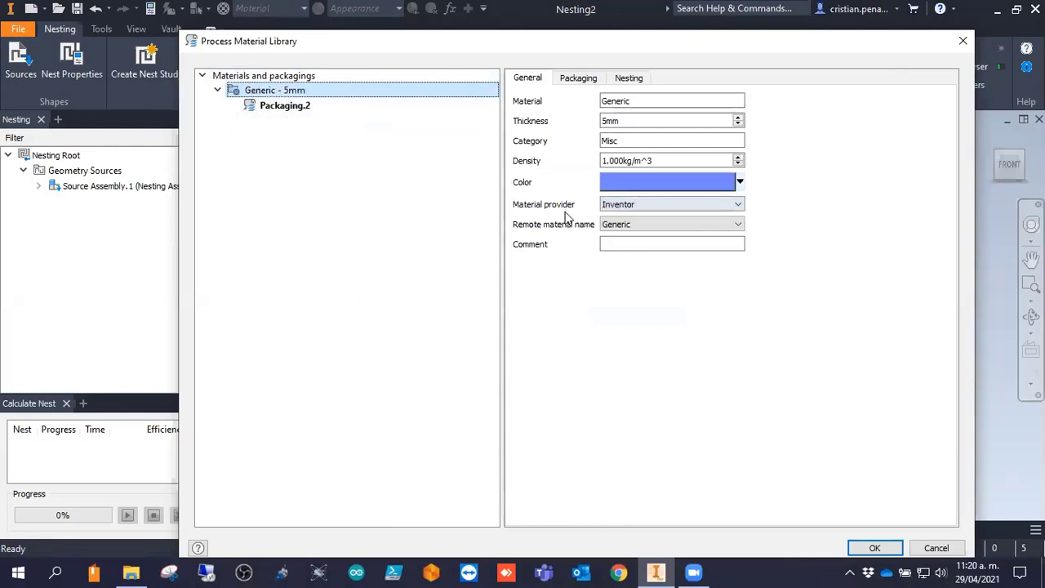
Review the general properties of Packaging.2 and the thickness and material name of Generic - 5mm.
{"action": "left_click", "coordinate": [284, 109]}
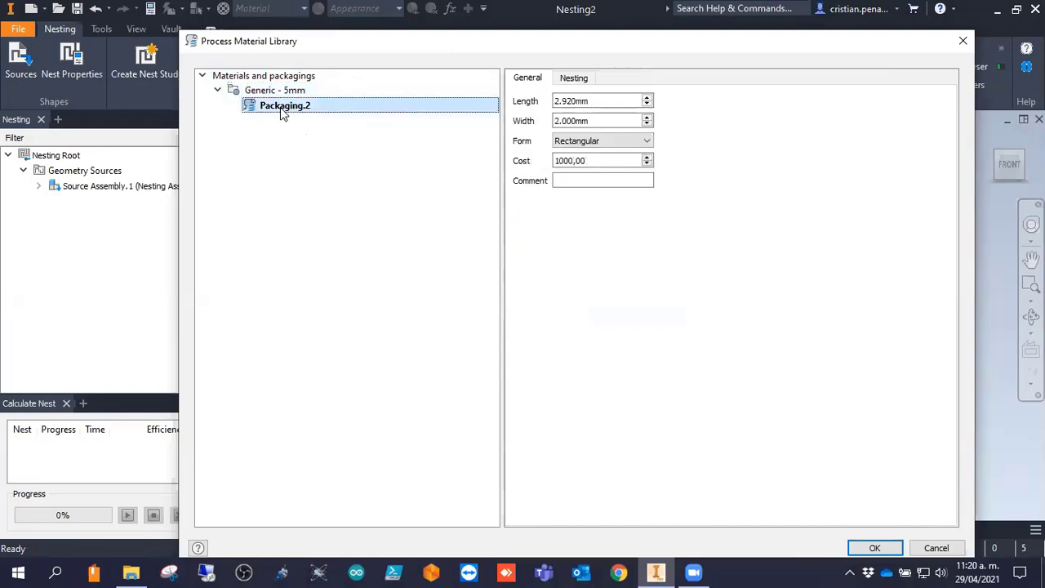
{"action": "left_click", "coordinate": [279, 91]}
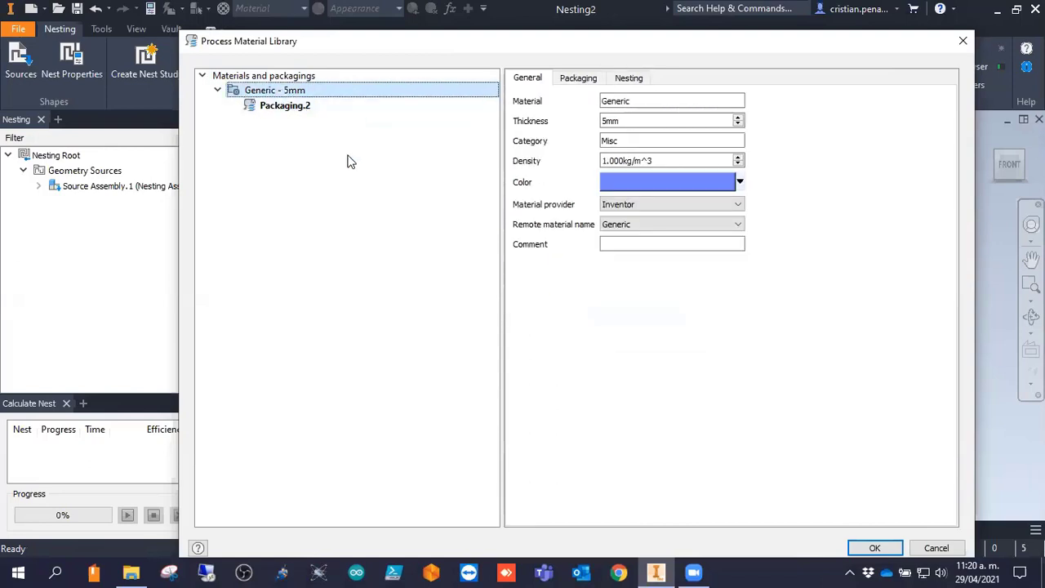
{"action": "left_click", "coordinate": [639, 120]}
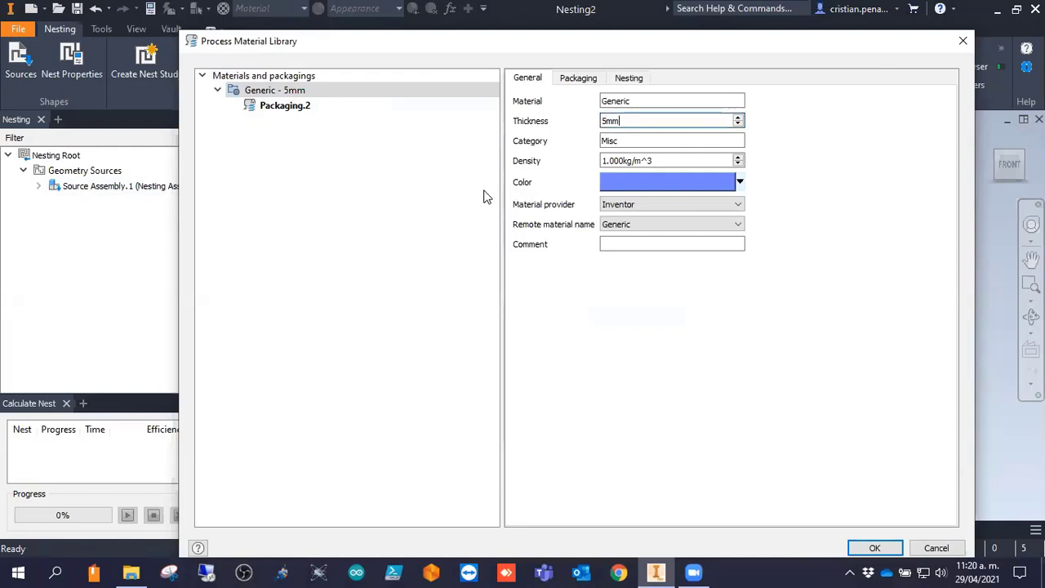
{"action": "left_click_drag", "start_coordinate": [622, 121], "coordinate": [583, 121]}
{"action": "left_click", "coordinate": [623, 346]}
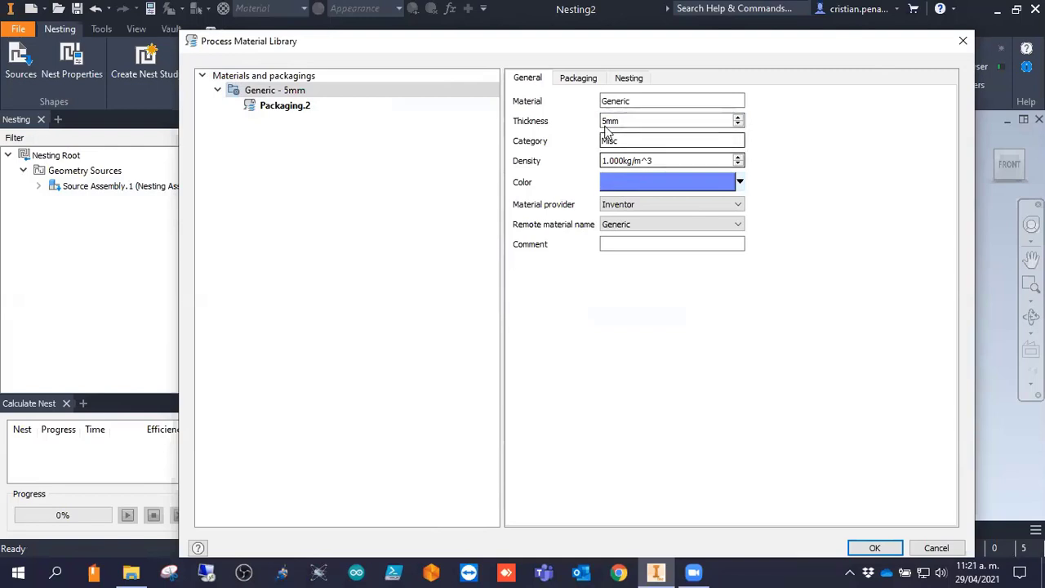
{"action": "left_click", "coordinate": [635, 102]}
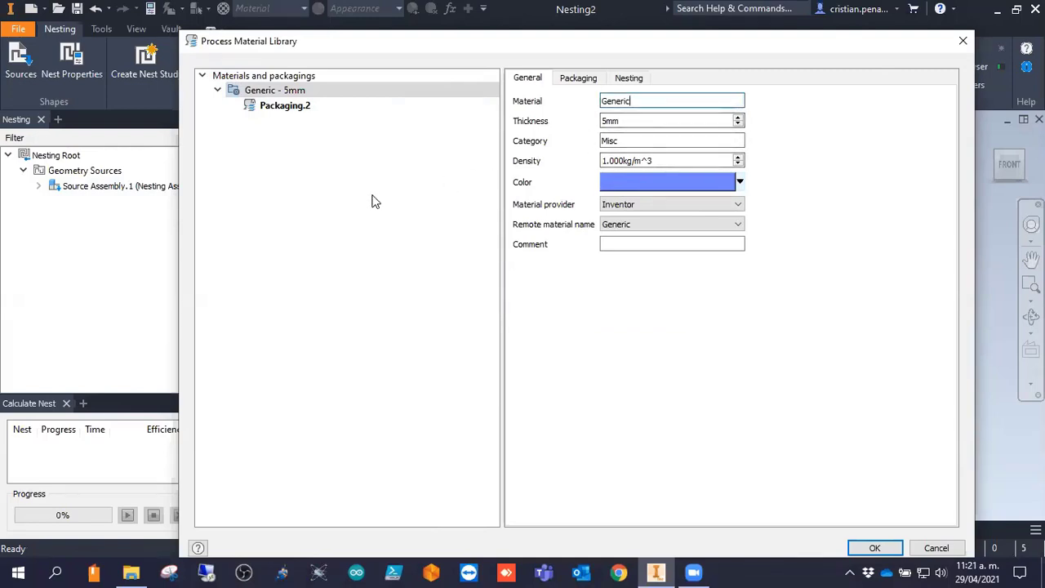
Set the remote material name of Generic - 5mm to Aluminum 6061, keeping Inventor as the material provider.
{"action": "left_click", "coordinate": [657, 206]}
{"action": "left_click", "coordinate": [656, 205]}
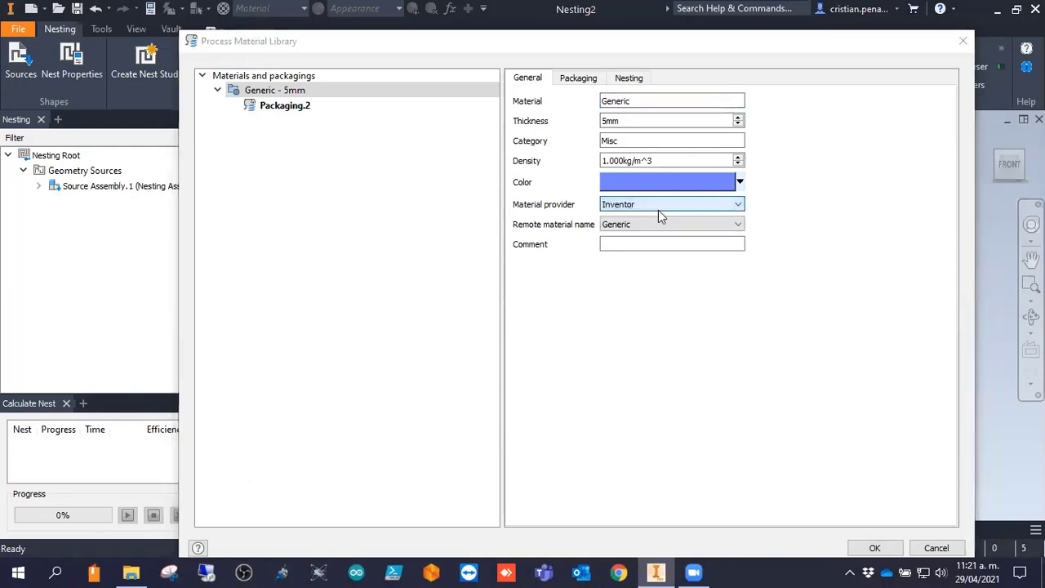
{"action": "left_click", "coordinate": [656, 225]}
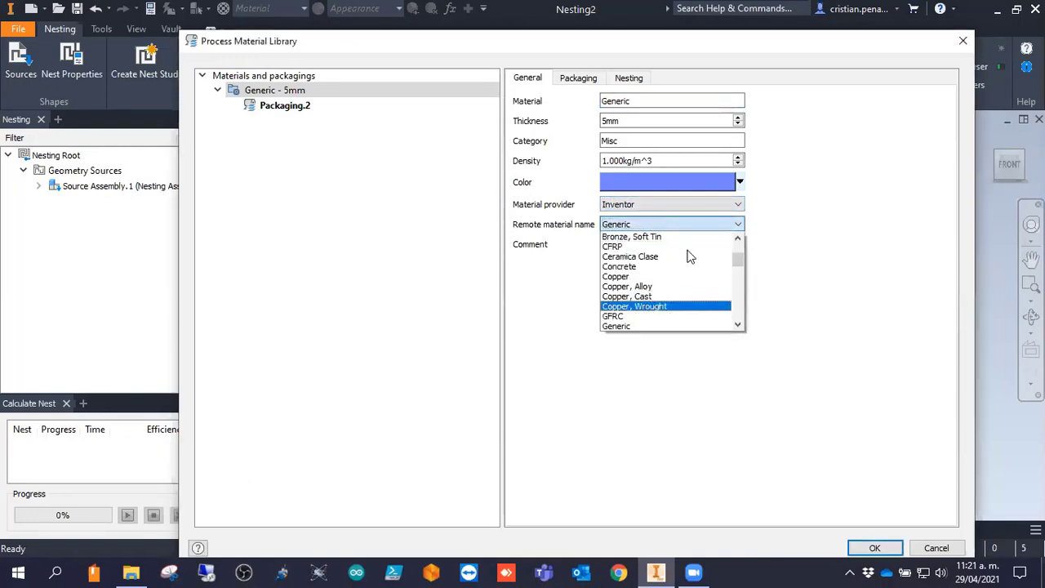
{"action": "left_click_drag", "start_coordinate": [737, 262], "coordinate": [739, 252]}
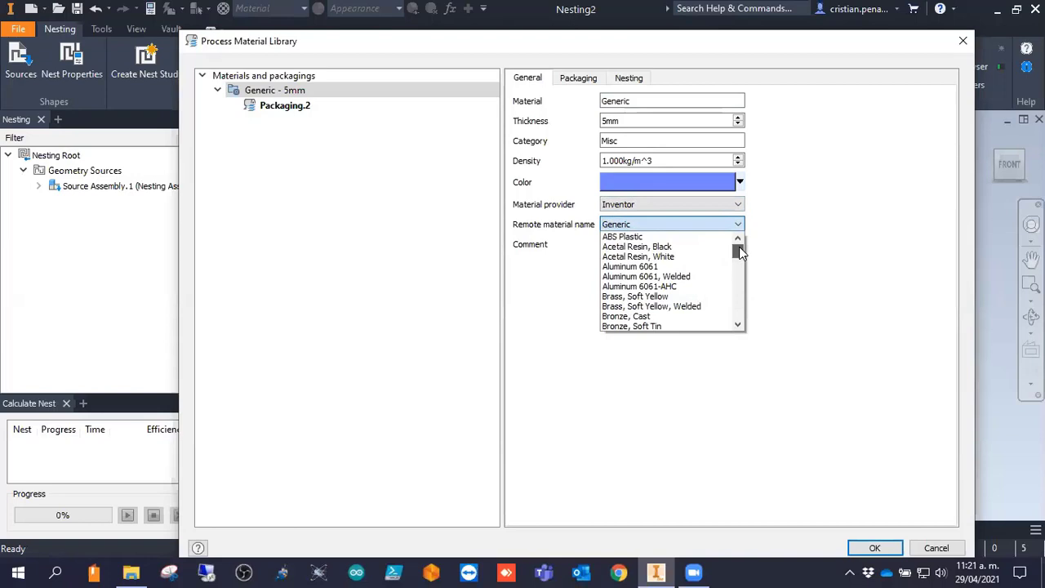
{"action": "left_click", "coordinate": [666, 267]}
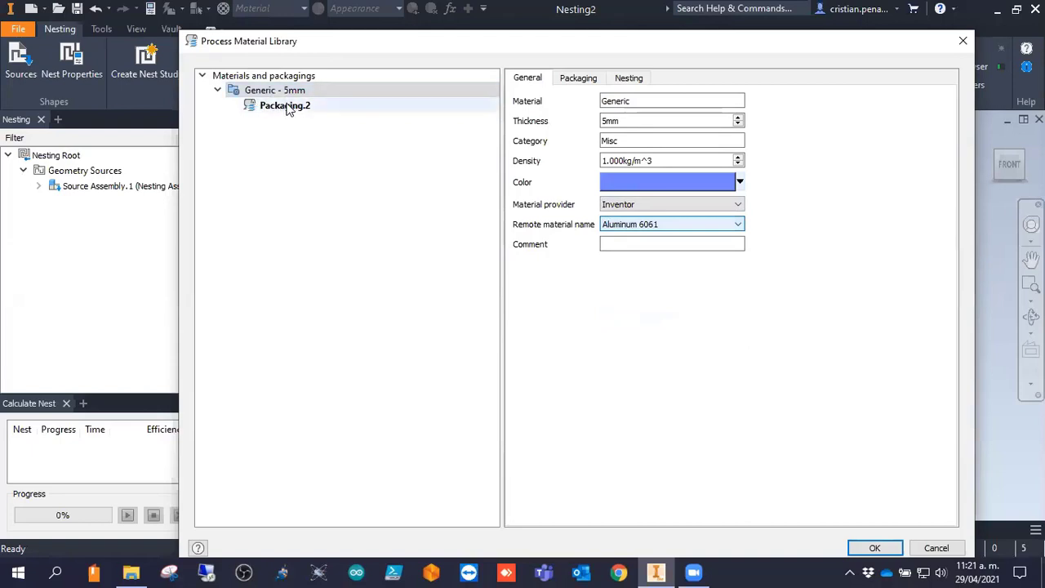
Review the packaging list of Generic - 5mm and open the general properties of Packaging.2.
{"action": "left_click", "coordinate": [357, 160]}
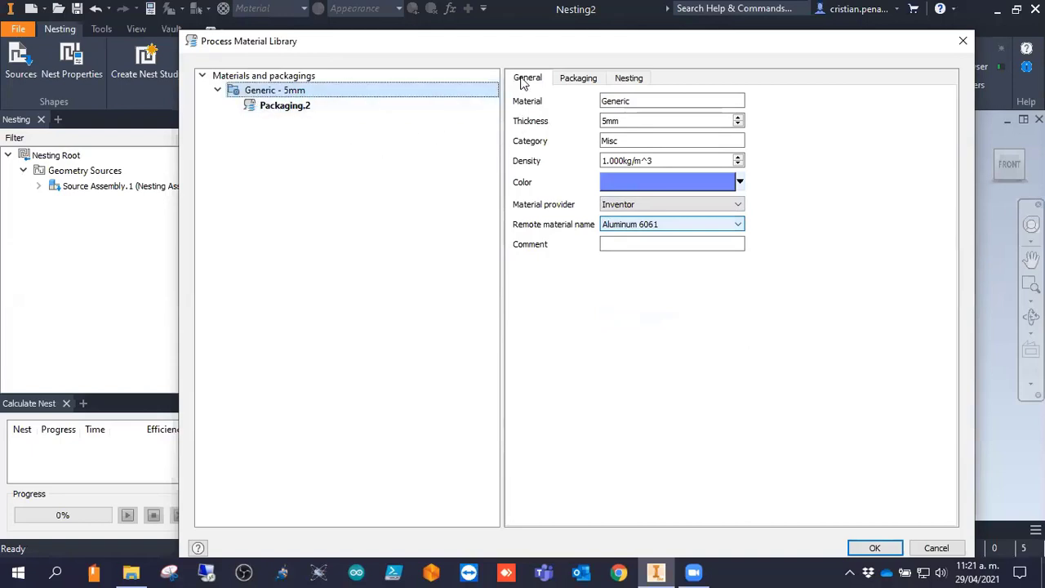
{"action": "left_click", "coordinate": [582, 81]}
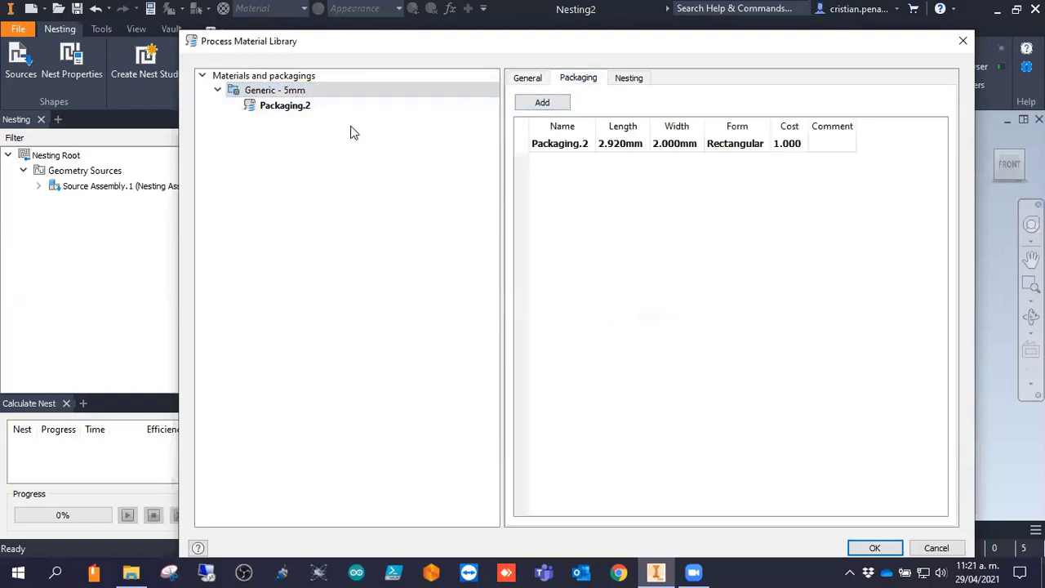
{"action": "left_click", "coordinate": [526, 78]}
{"action": "left_click", "coordinate": [396, 137]}
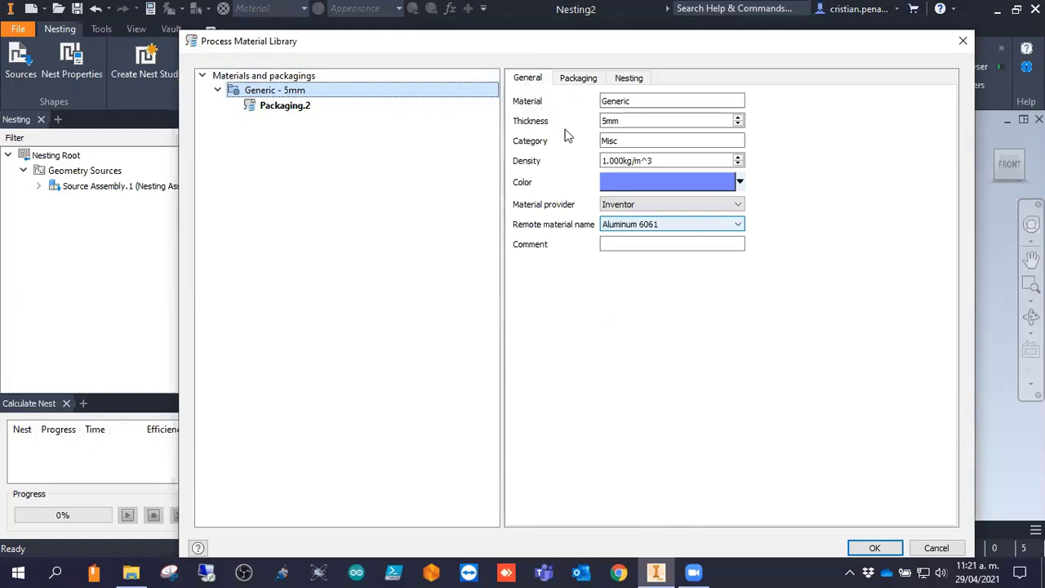
{"action": "left_click", "coordinate": [589, 84]}
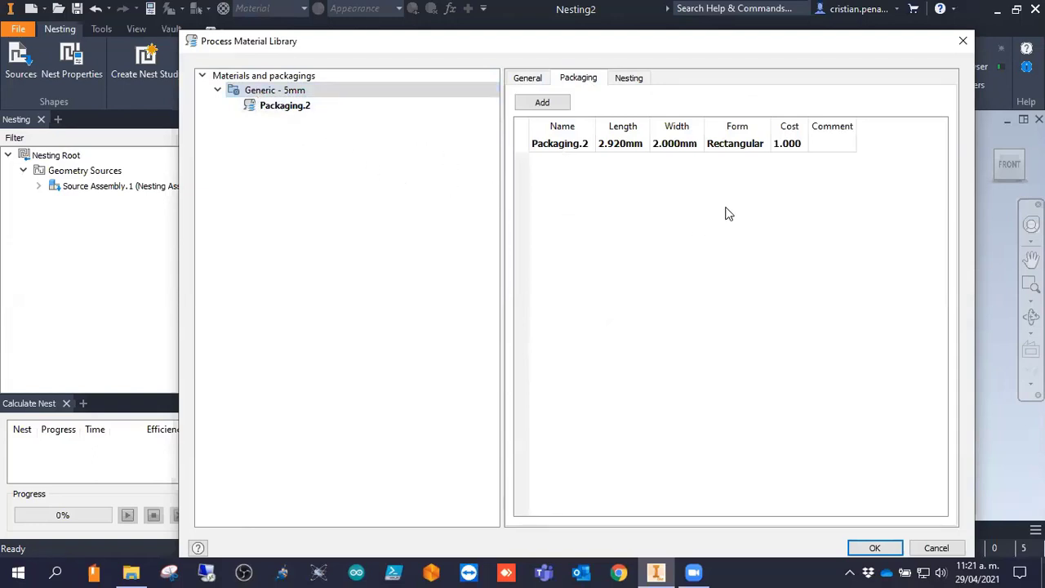
{"action": "left_click", "coordinate": [284, 107]}
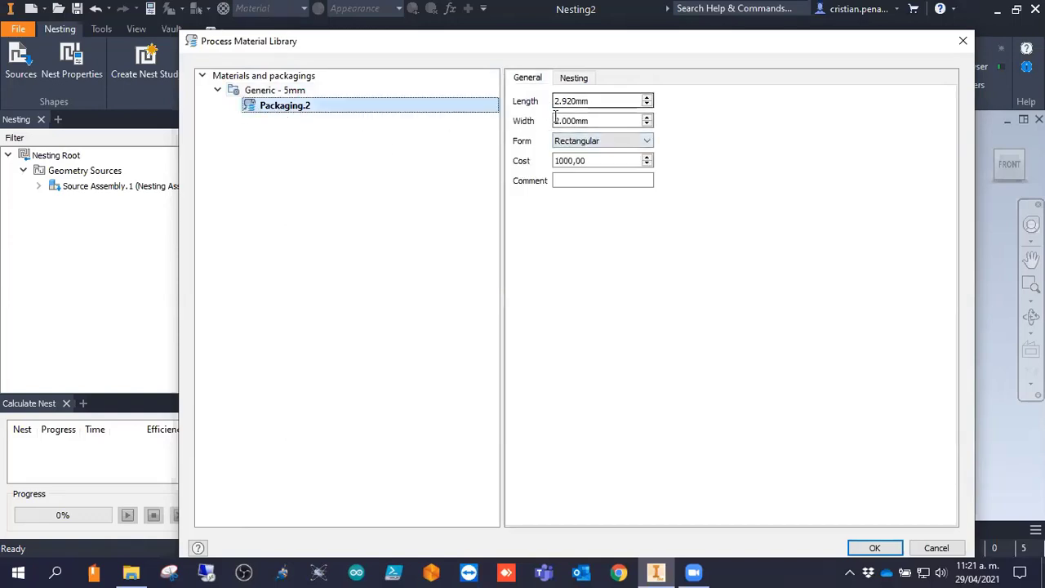
Examine the form and cost settings of Packaging.2 along with its nesting trim values.
{"action": "left_click", "coordinate": [524, 108]}
{"action": "left_click", "coordinate": [603, 140]}
{"action": "left_click", "coordinate": [582, 153]}
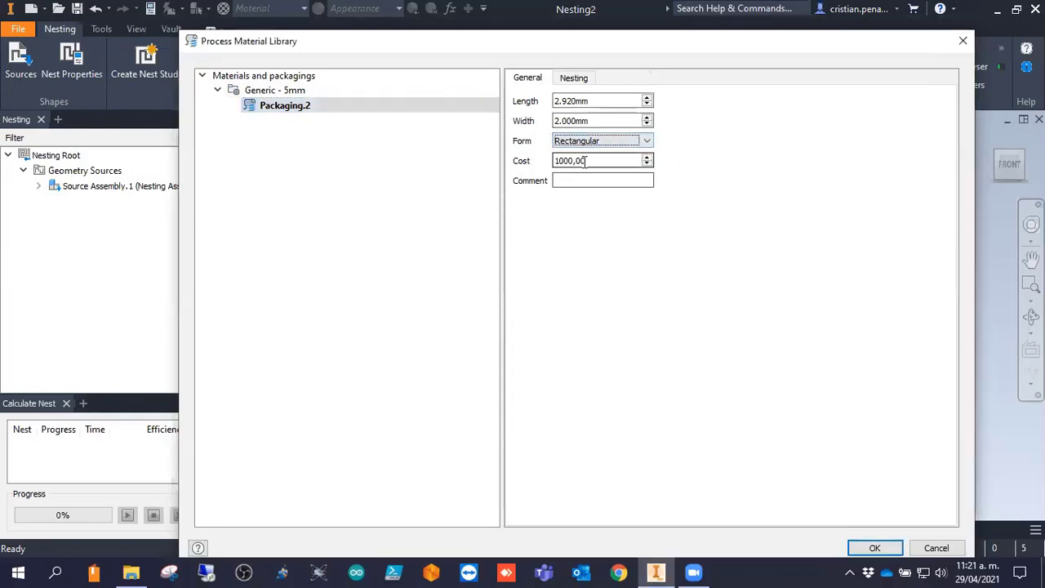
{"action": "left_click", "coordinate": [555, 163]}
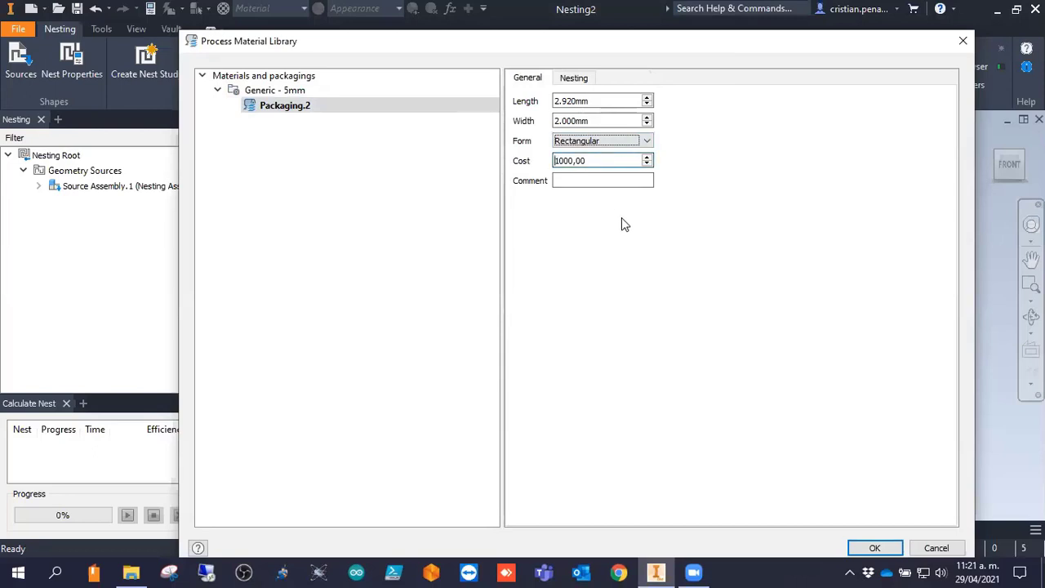
{"action": "left_click", "coordinate": [580, 80]}
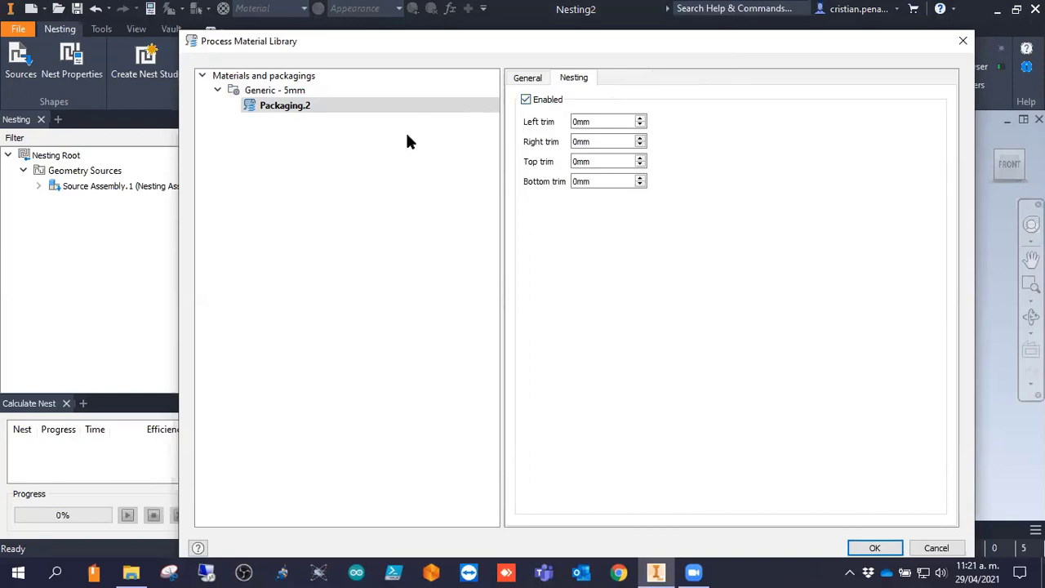
{"action": "left_click", "coordinate": [528, 78]}
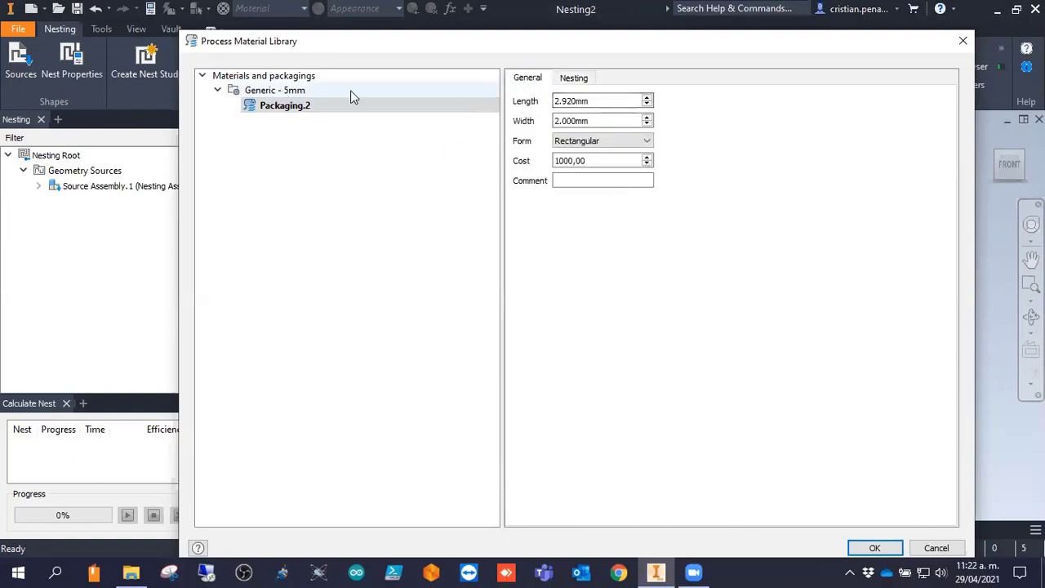
Review the orientation and positioning settings of Generic - 5mm, recheck the Packaging.2 dimensions, and accept the Process Material Library.
{"action": "left_click", "coordinate": [286, 90]}
{"action": "left_click", "coordinate": [628, 78]}
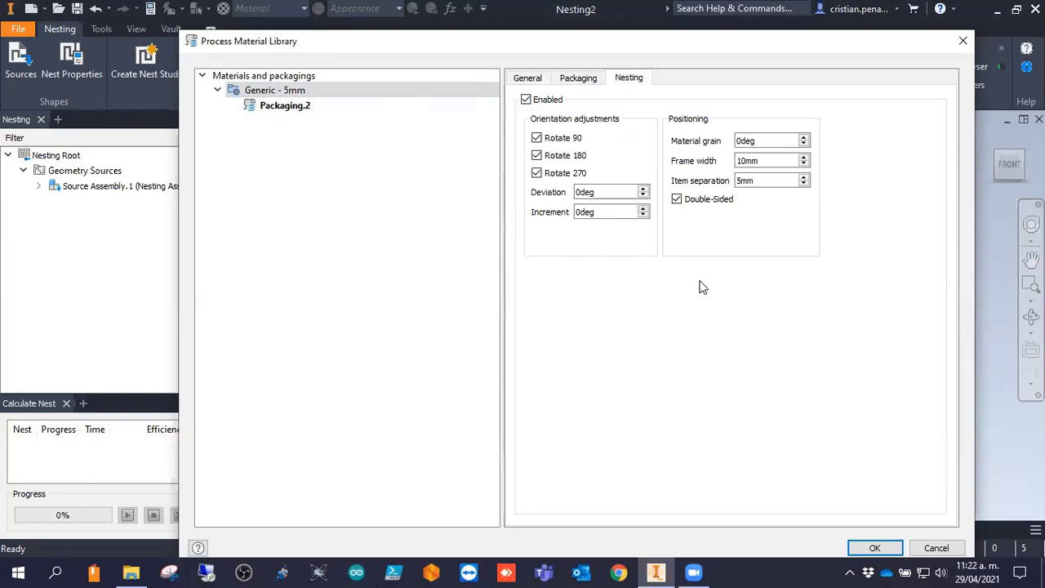
{"action": "left_click", "coordinate": [769, 180]}
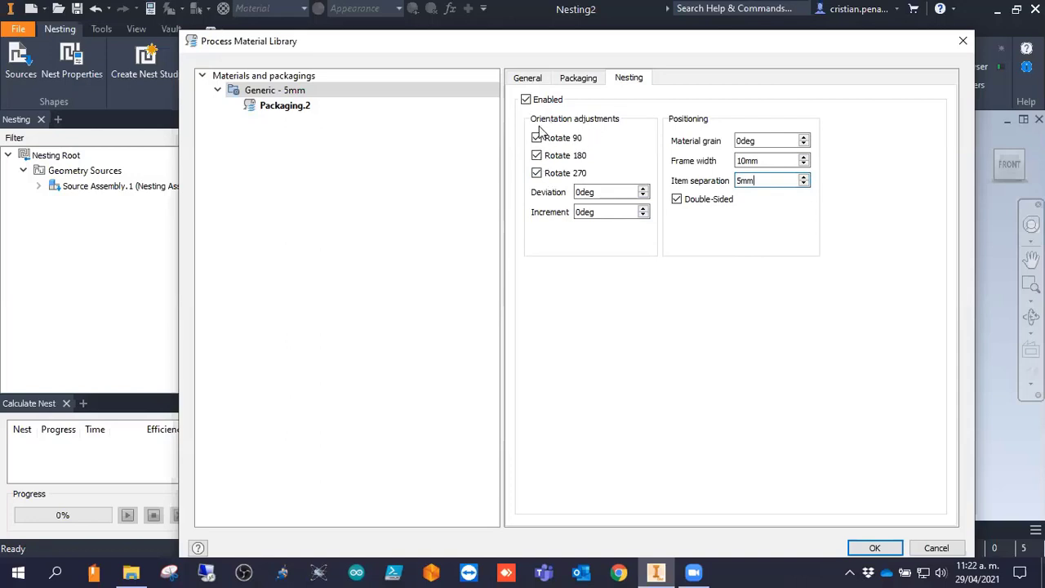
{"action": "left_click", "coordinate": [539, 82]}
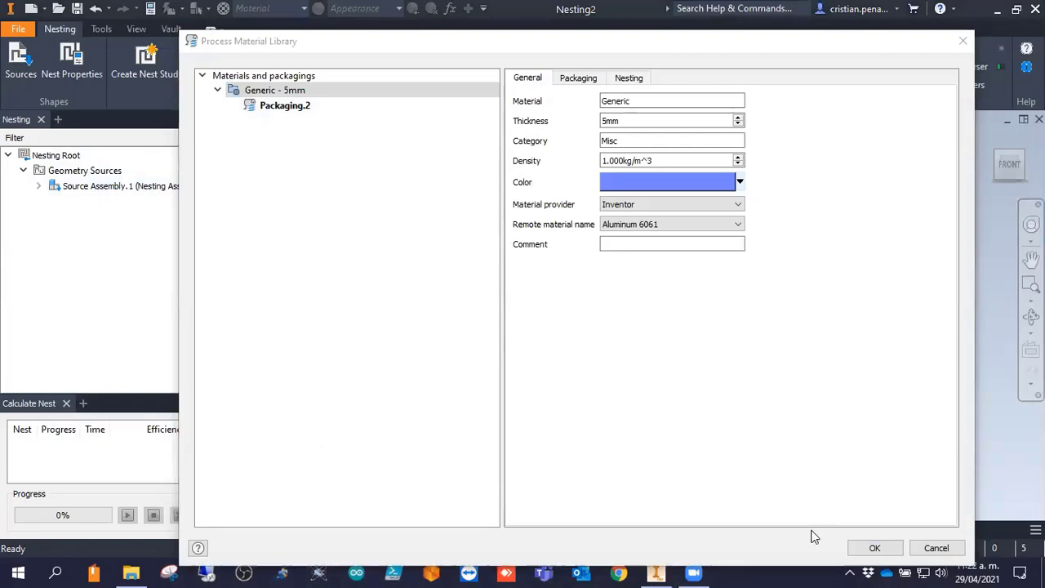
{"action": "left_click", "coordinate": [289, 108]}
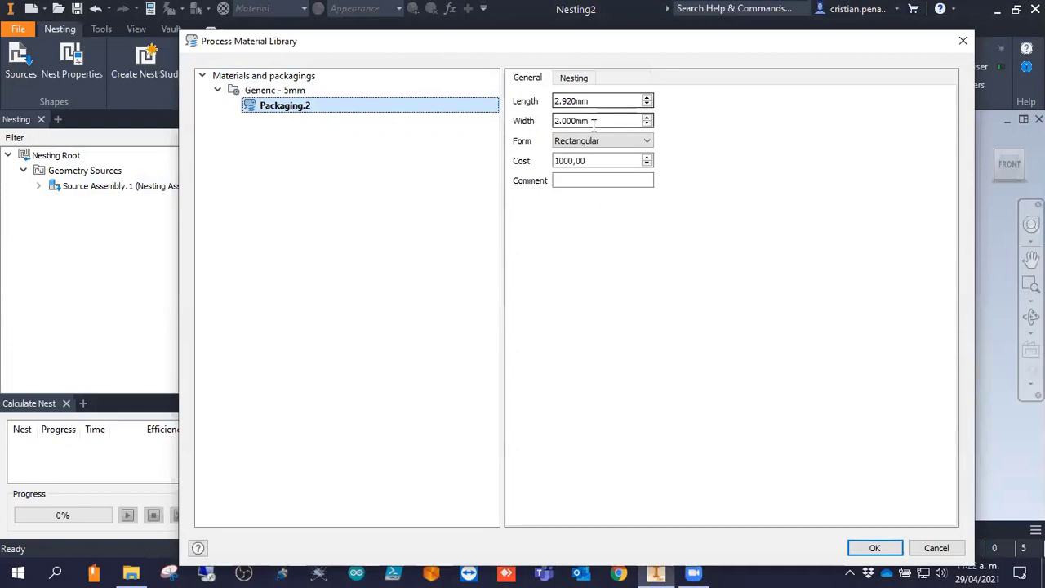
{"action": "left_click", "coordinate": [875, 548]}
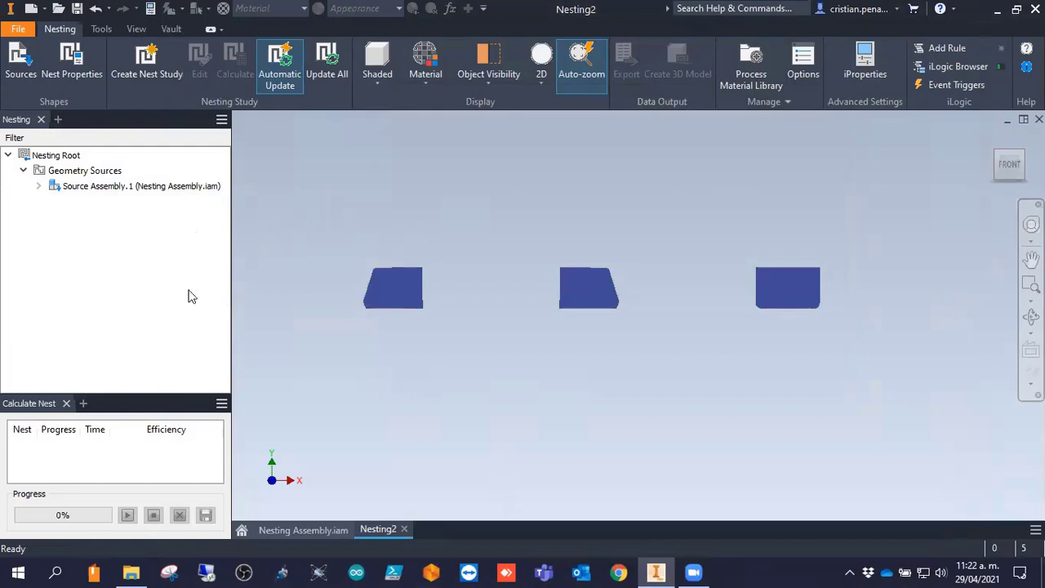
Start a new nest study and check the available job quantity types.
{"action": "left_click", "coordinate": [147, 74]}
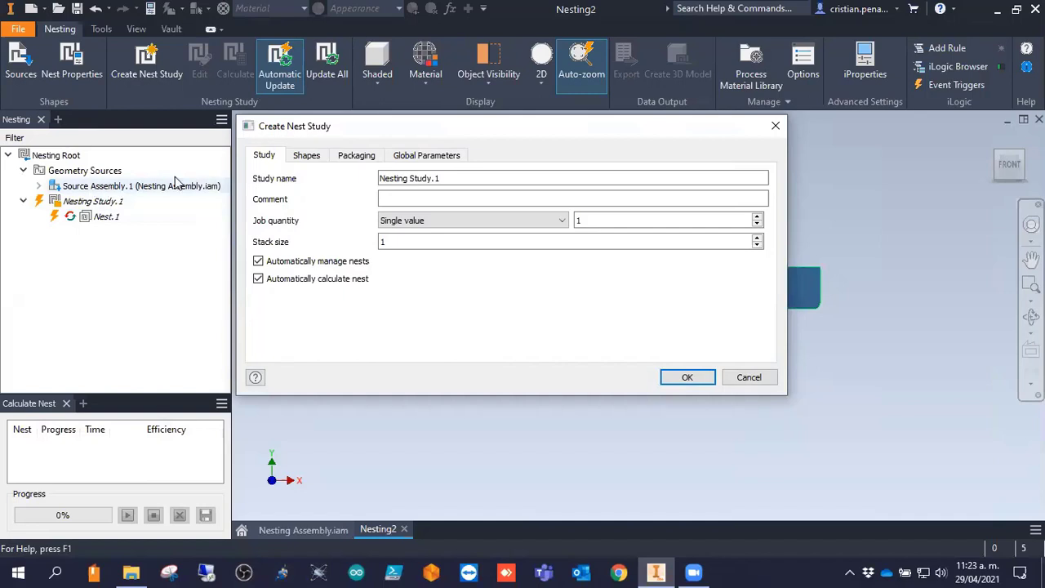
{"action": "left_click", "coordinate": [440, 222]}
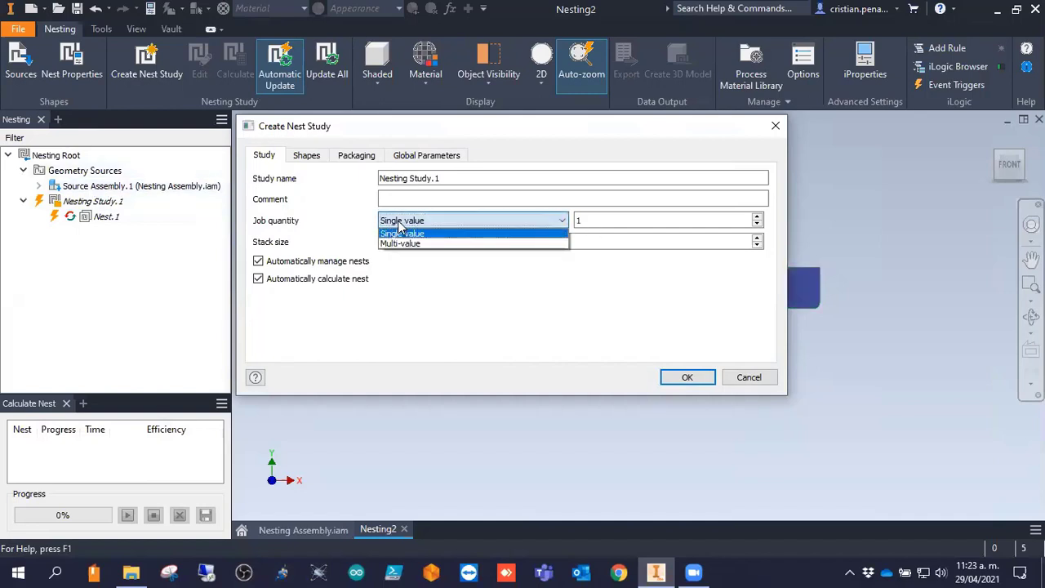
{"action": "left_click", "coordinate": [335, 227]}
{"action": "left_click", "coordinate": [437, 226]}
{"action": "left_click", "coordinate": [433, 224]}
{"action": "left_click", "coordinate": [426, 225]}
{"action": "left_click", "coordinate": [427, 222]}
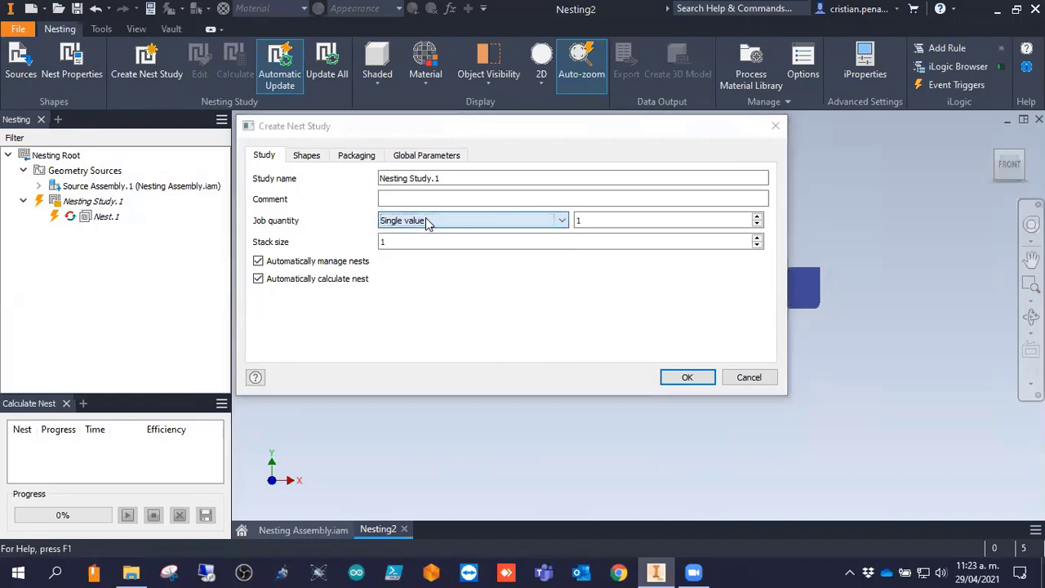
{"action": "left_click", "coordinate": [430, 196]}
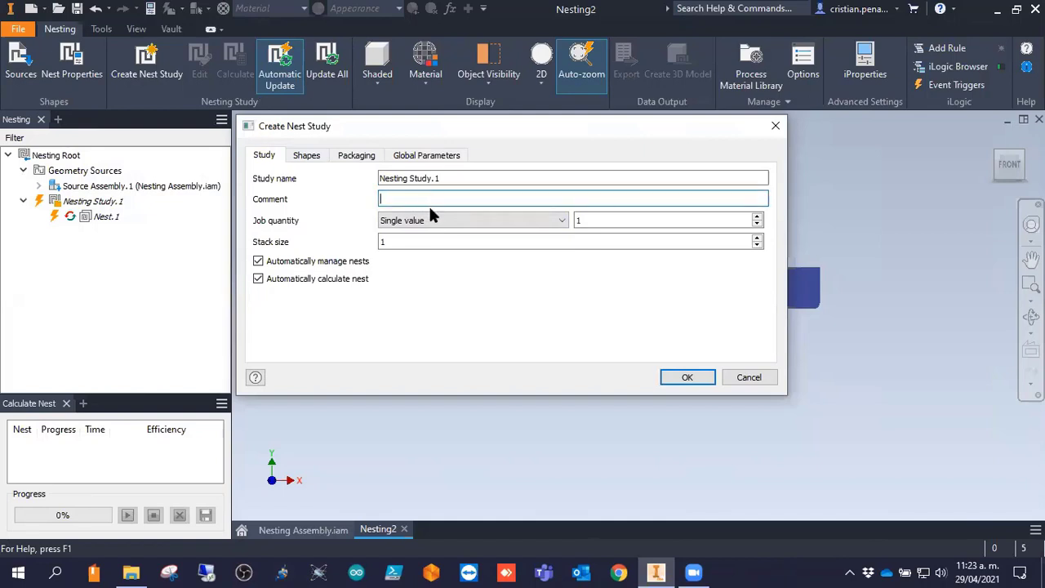
Set the job quantity type of the nest study to Multi-value.
{"action": "left_click", "coordinate": [434, 221]}
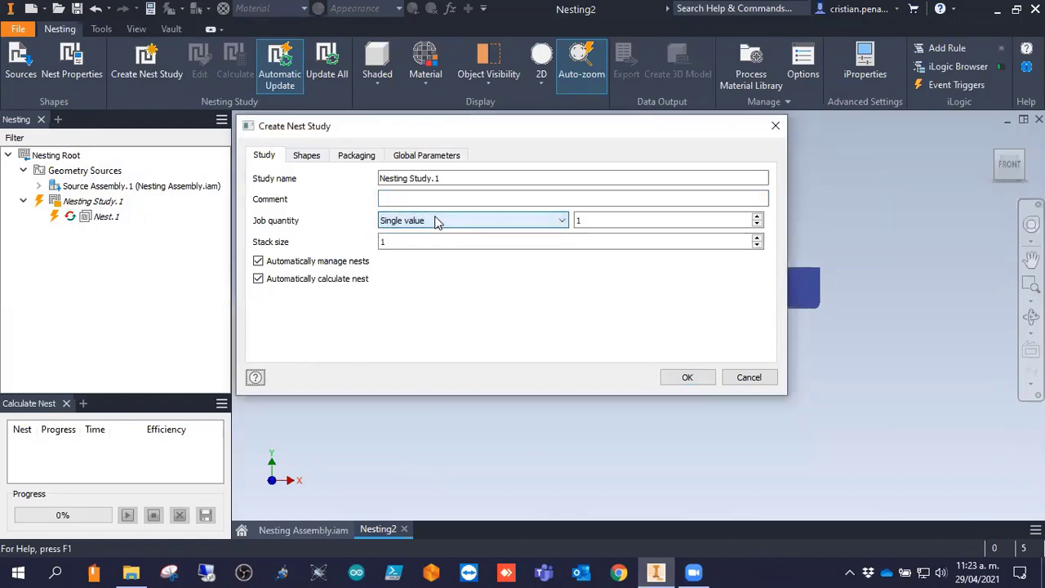
{"action": "left_click", "coordinate": [435, 221]}
{"action": "left_click", "coordinate": [436, 221]}
{"action": "left_click", "coordinate": [436, 222]}
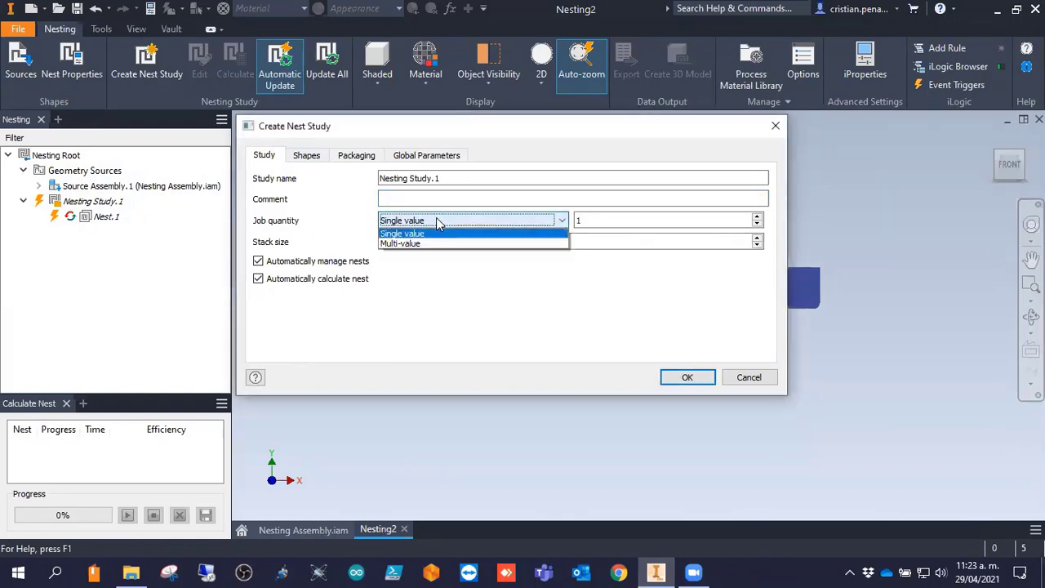
{"action": "left_click", "coordinate": [424, 219]}
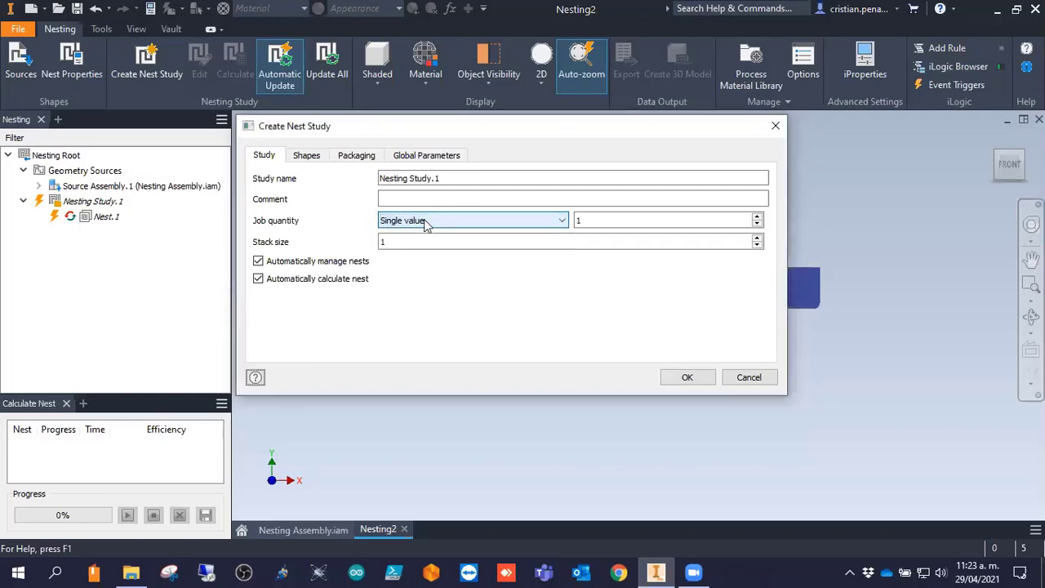
{"action": "left_click", "coordinate": [424, 222]}
{"action": "left_click", "coordinate": [424, 222]}
{"action": "left_click", "coordinate": [602, 219]}
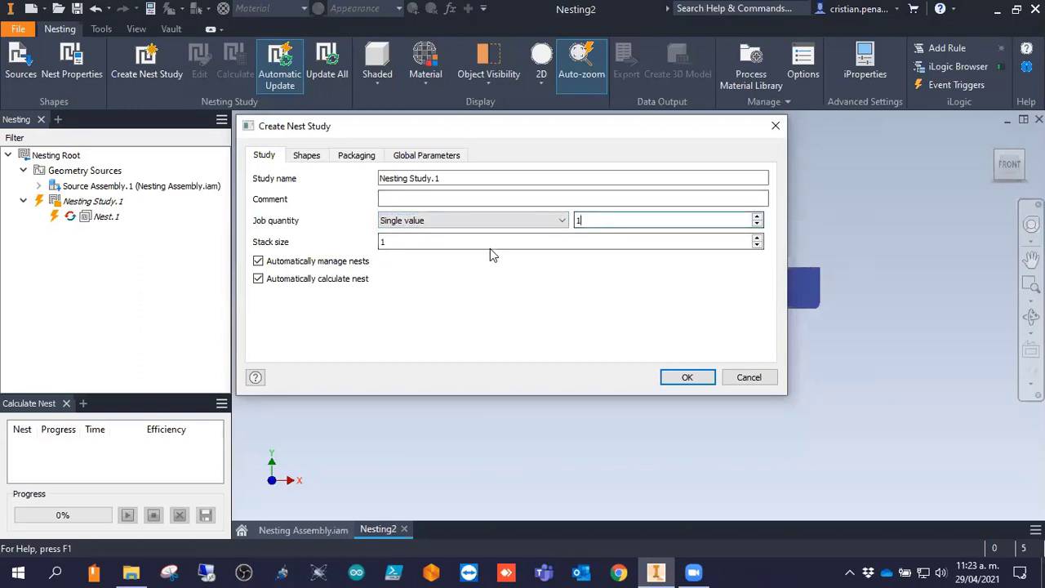
{"action": "left_click", "coordinate": [476, 218]}
{"action": "left_click", "coordinate": [417, 243]}
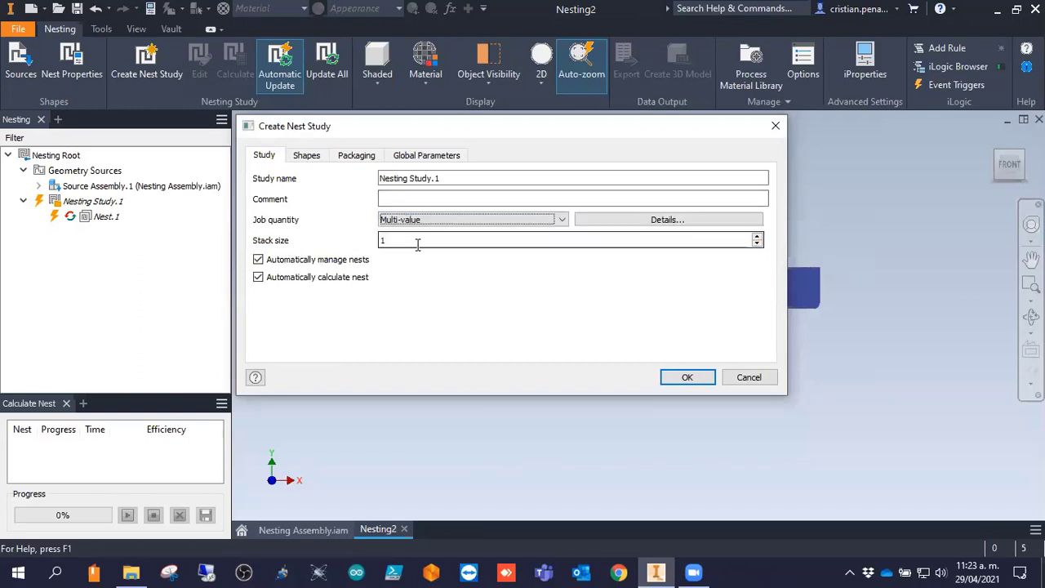
Inspect the job quantity details per source without changing them, and check the study's stack size.
{"action": "left_click", "coordinate": [641, 221]}
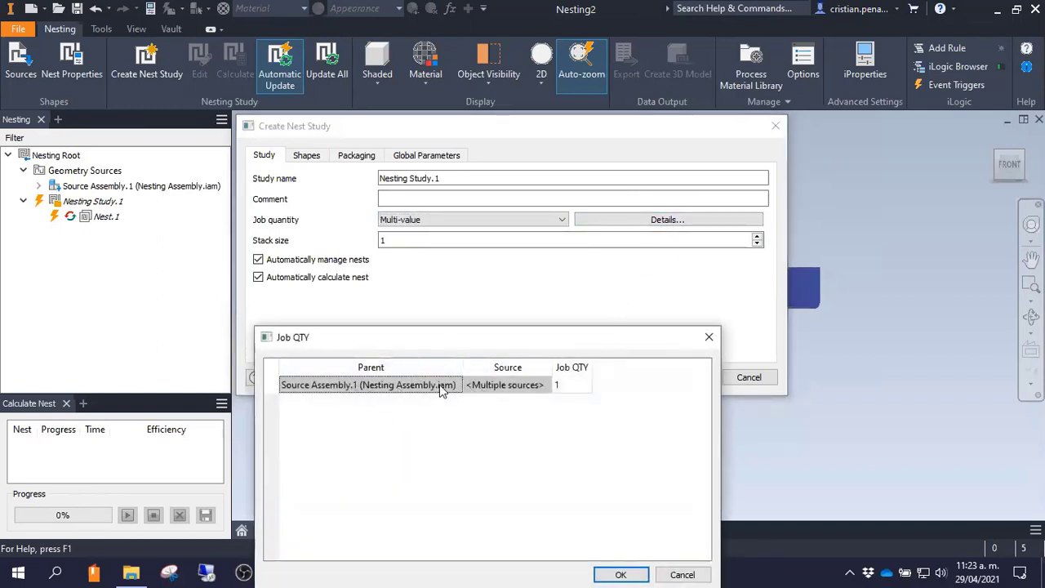
{"action": "left_click_drag", "start_coordinate": [484, 339], "coordinate": [456, 234]}
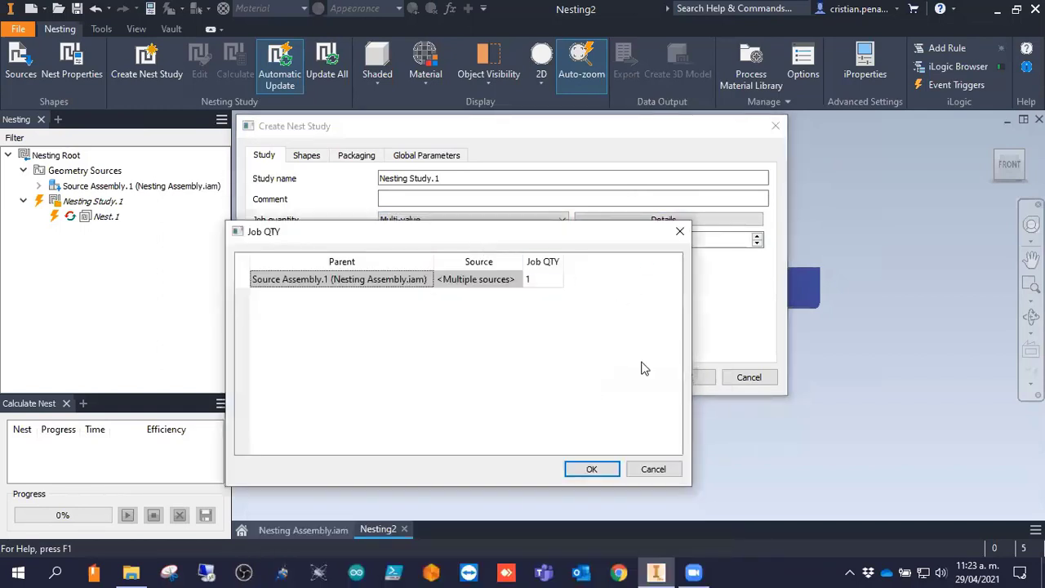
{"action": "left_click", "coordinate": [651, 471]}
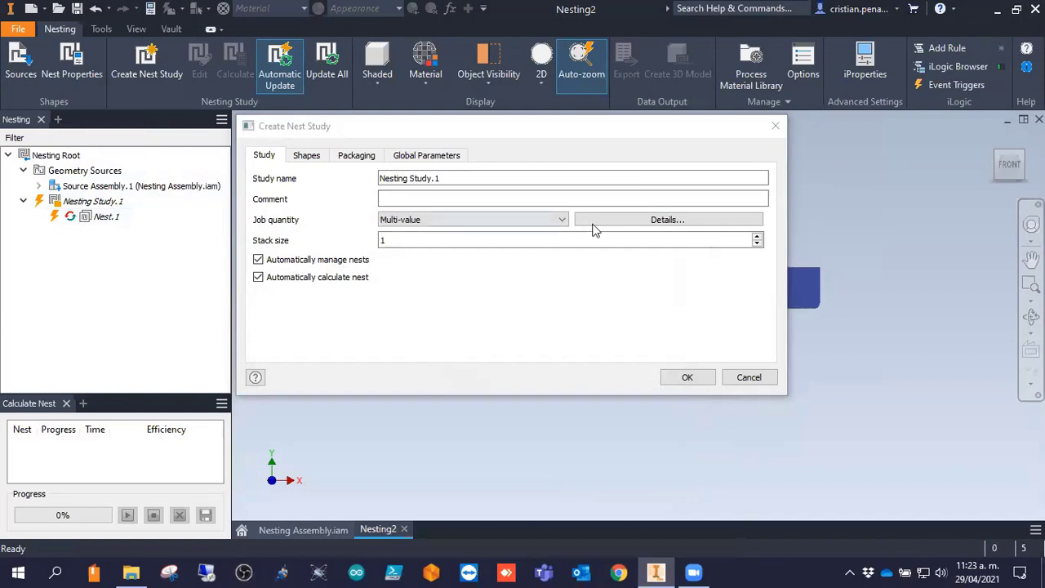
{"action": "left_click", "coordinate": [671, 221]}
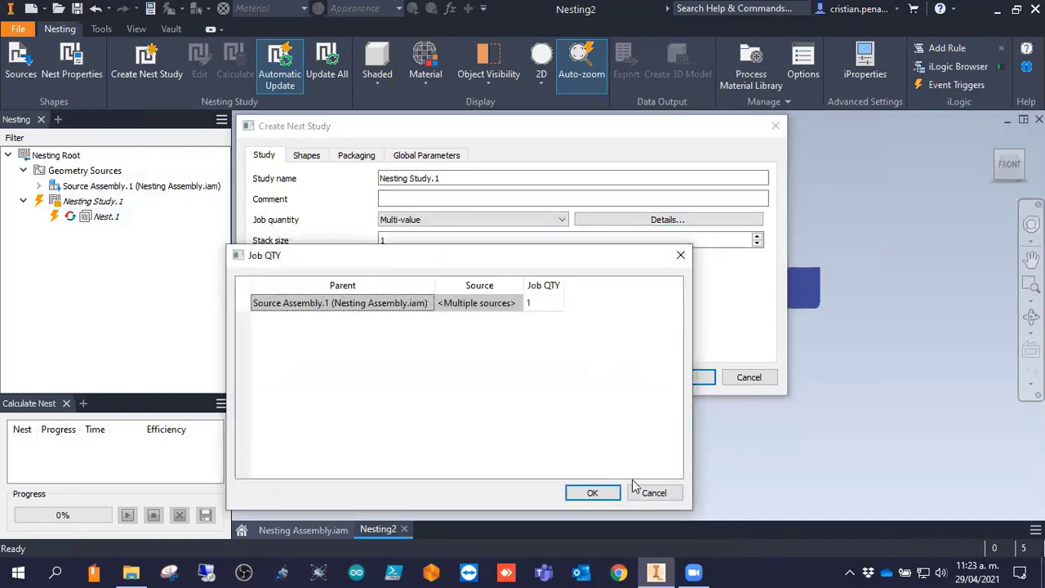
{"action": "left_click", "coordinate": [653, 493]}
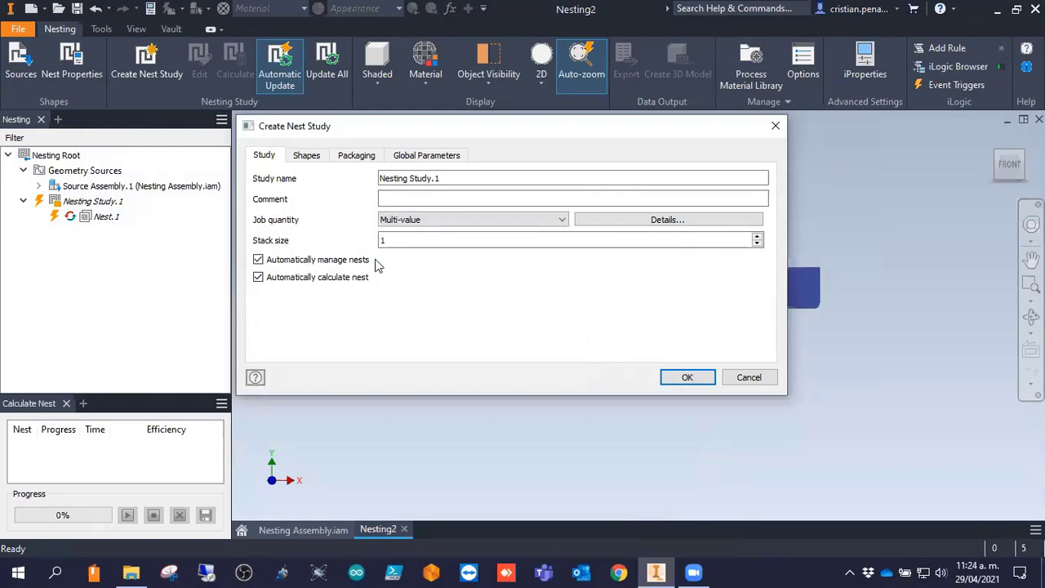
{"action": "left_click_drag", "start_coordinate": [408, 240], "coordinate": [350, 254]}
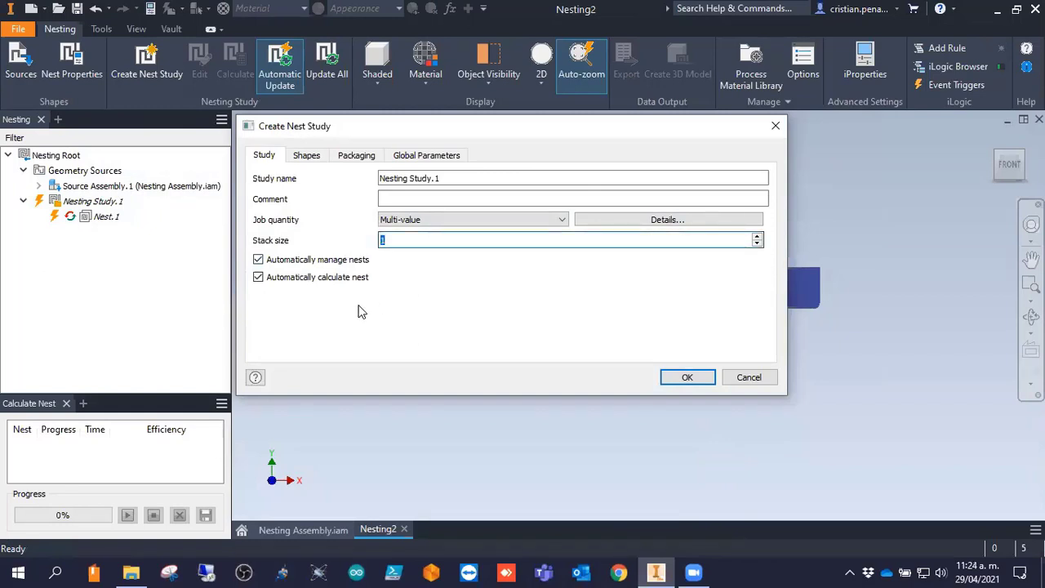
{"action": "left_click", "coordinate": [392, 241]}
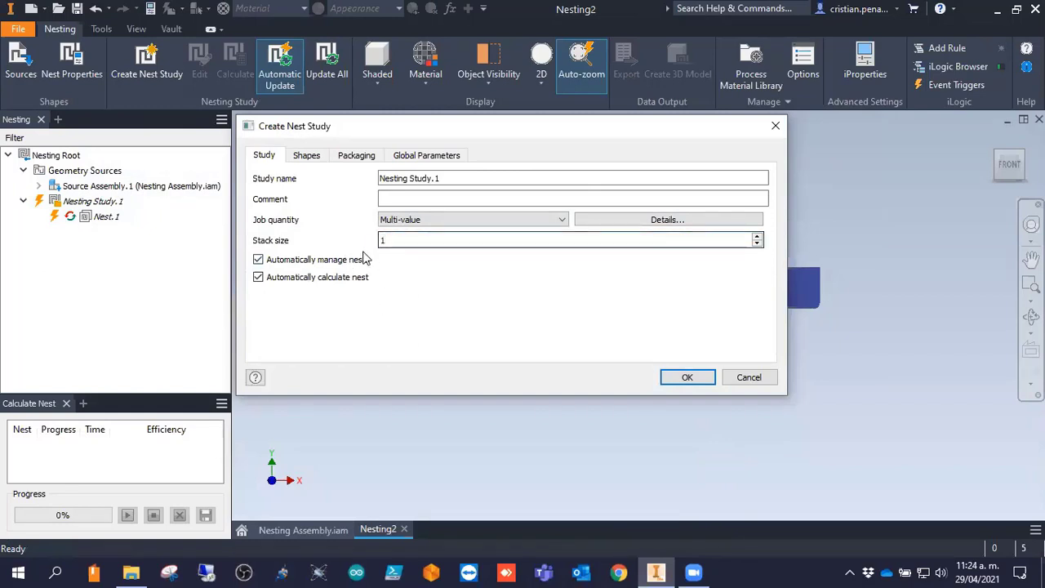
Try unbinding the study's shapes from their sources and deselecting shape AC-621-13-G-1, then restore both options.
{"action": "left_click", "coordinate": [306, 156]}
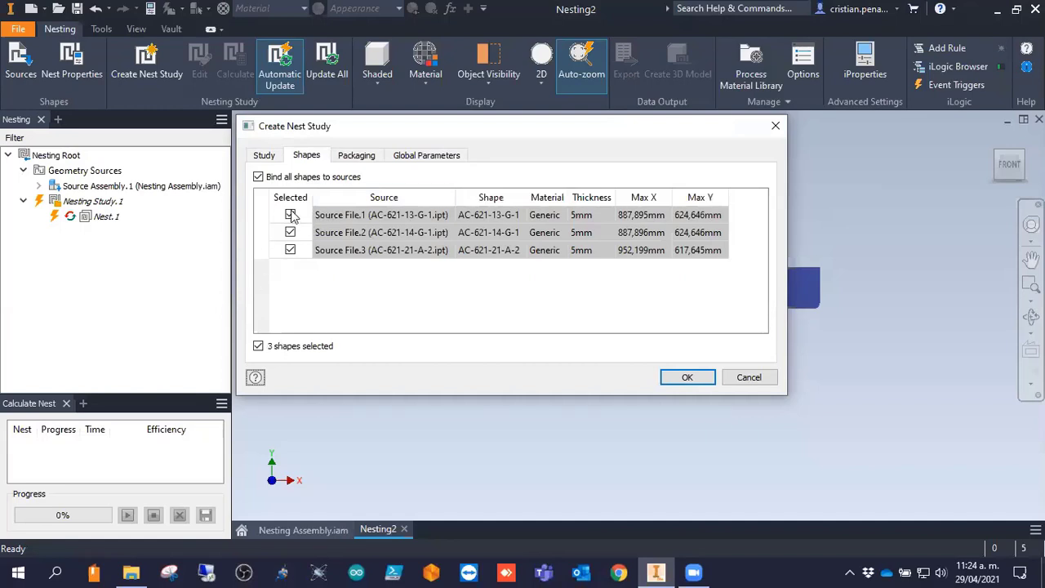
{"action": "left_click", "coordinate": [260, 178]}
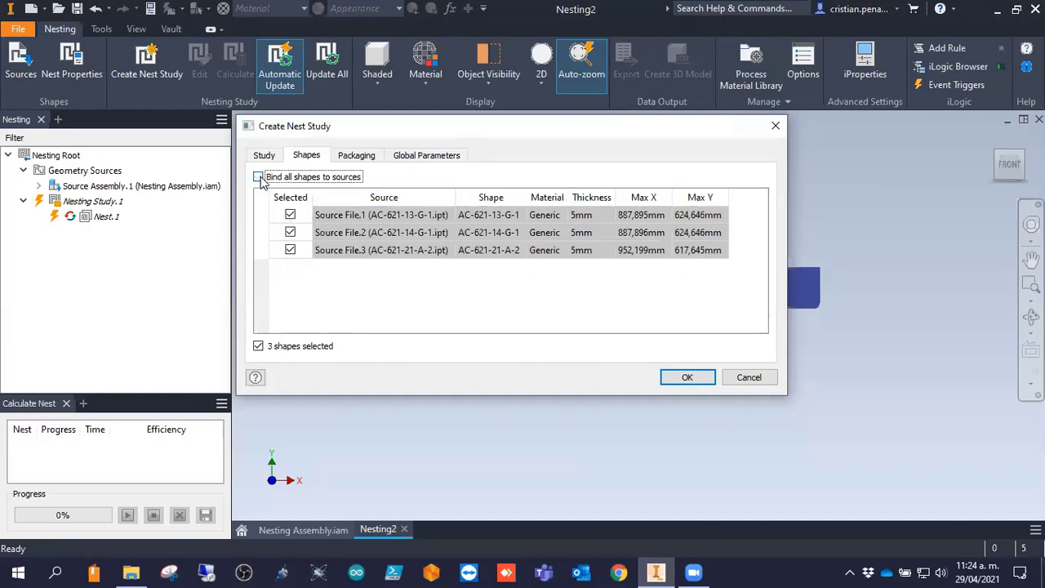
{"action": "left_click", "coordinate": [289, 215]}
{"action": "left_click", "coordinate": [290, 214]}
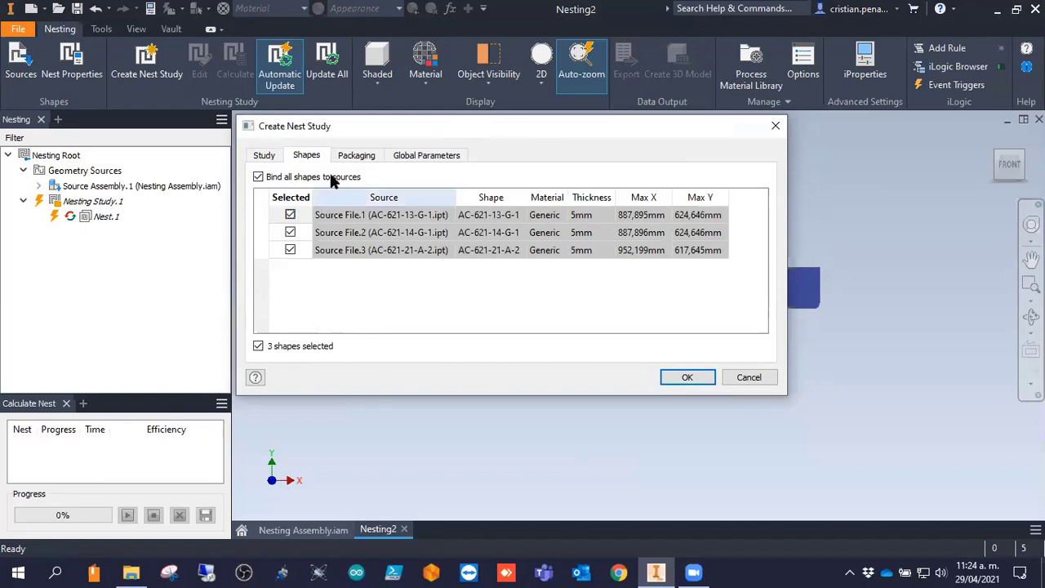
Examine the packaging used by the study and the available material usage methods, keeping Best Mix.
{"action": "left_click", "coordinate": [347, 155]}
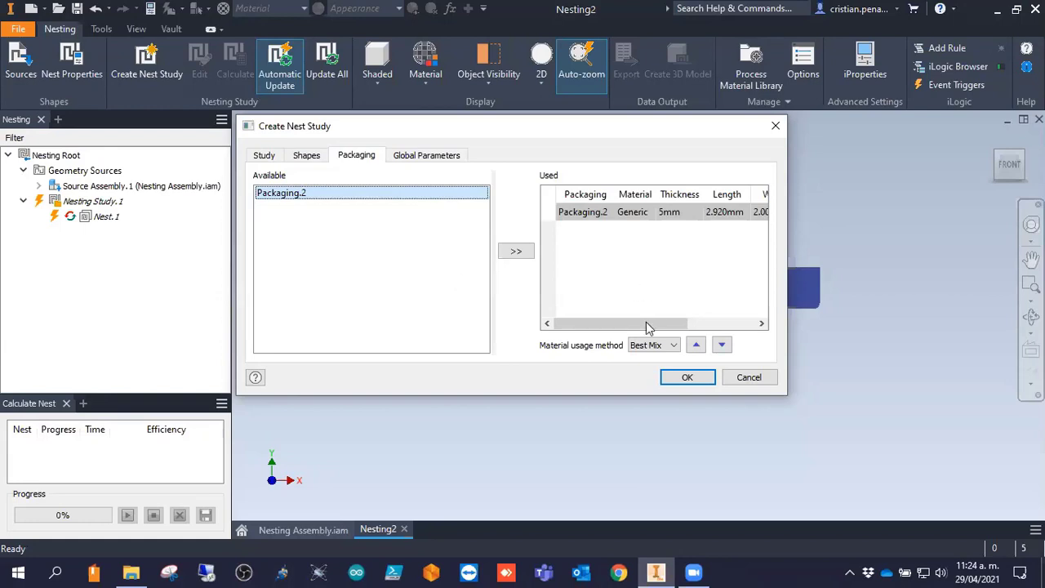
{"action": "mouse_move", "coordinate": [607, 327]}
{"action": "left_mouse_down"}
{"action": "mouse_move", "coordinate": [642, 326]}
{"action": "mouse_move", "coordinate": [622, 325]}
{"action": "left_mouse_up"}
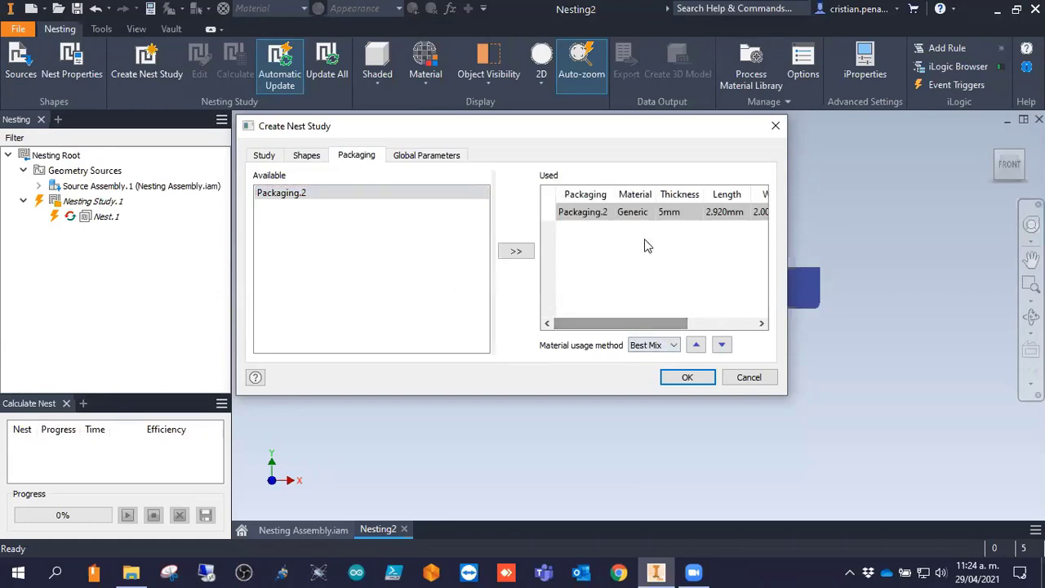
{"action": "left_click", "coordinate": [646, 346]}
{"action": "left_click", "coordinate": [653, 345]}
{"action": "left_click", "coordinate": [653, 344]}
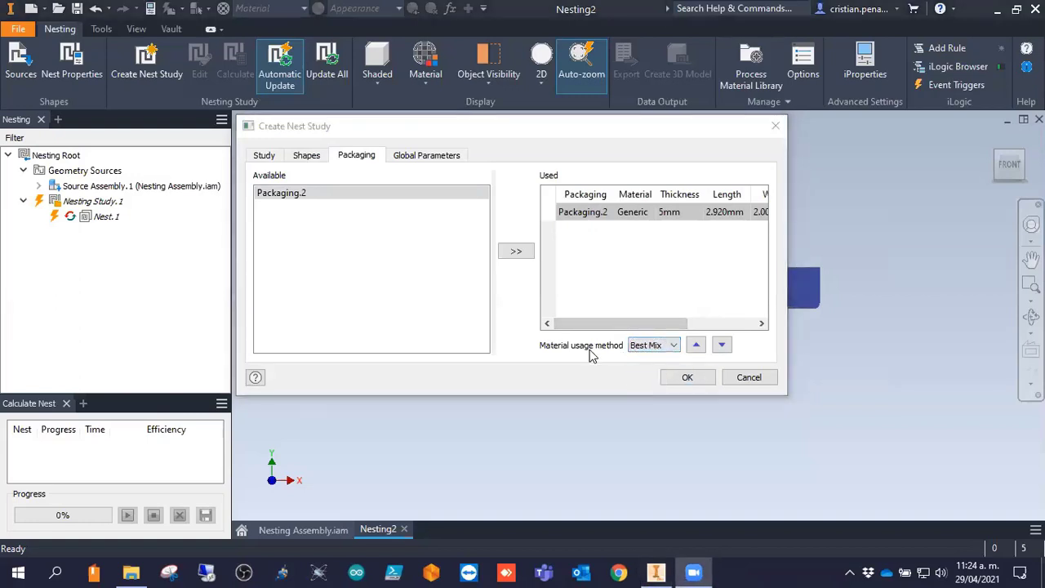
{"action": "left_click", "coordinate": [657, 344]}
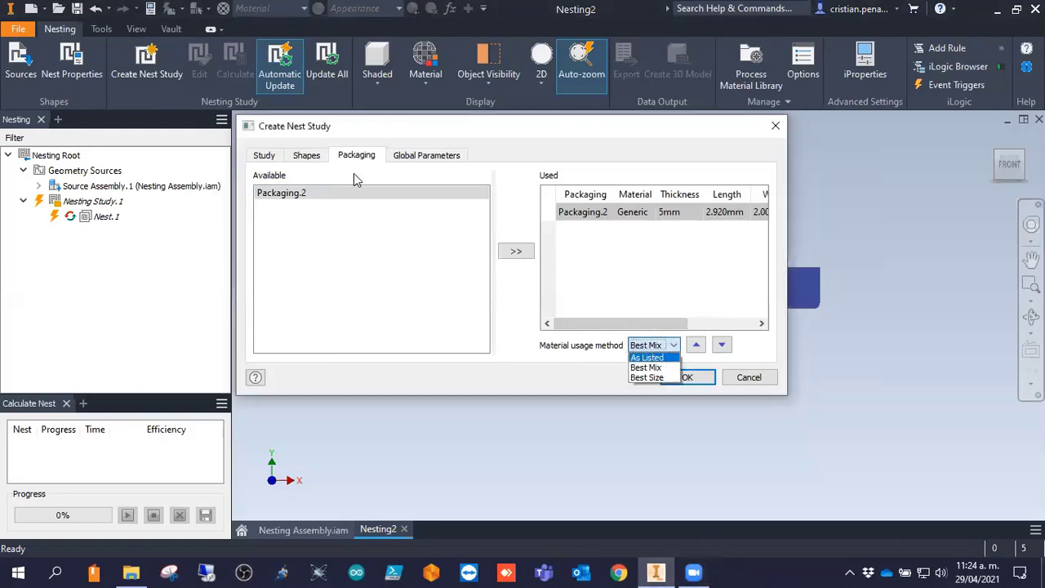
{"action": "left_click", "coordinate": [660, 345]}
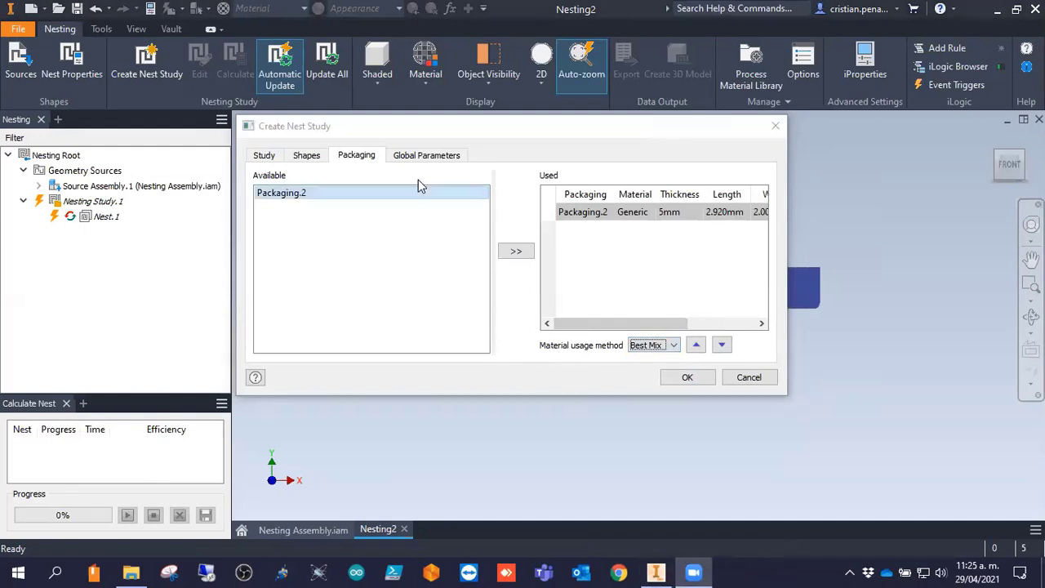
Examine the study's global parameters: corner position options, minimum and maximum run time, desired yield, and remnant optimization options.
{"action": "left_click", "coordinate": [424, 156]}
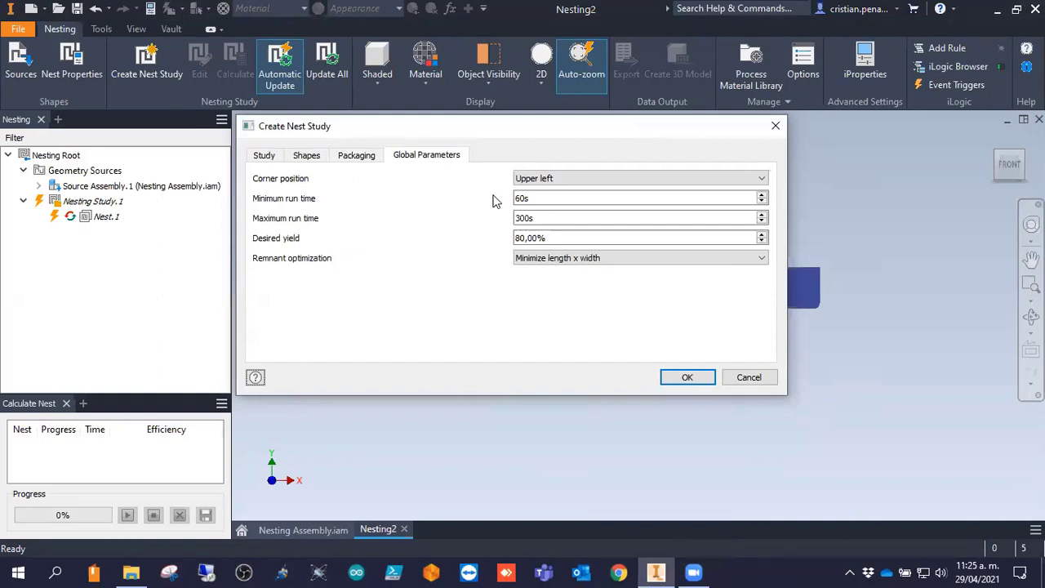
{"action": "left_click", "coordinate": [542, 180]}
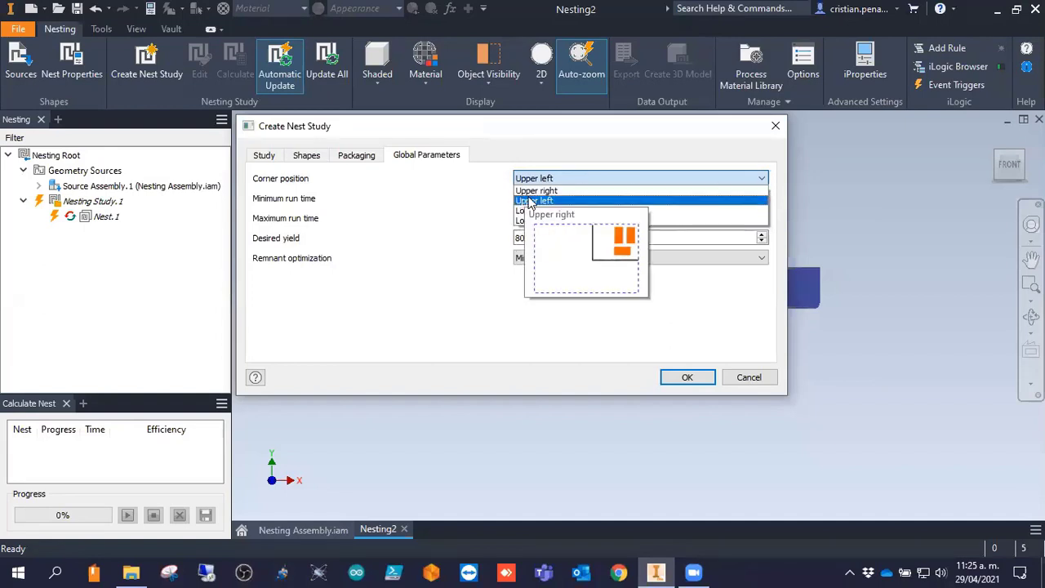
{"action": "left_click", "coordinate": [453, 336]}
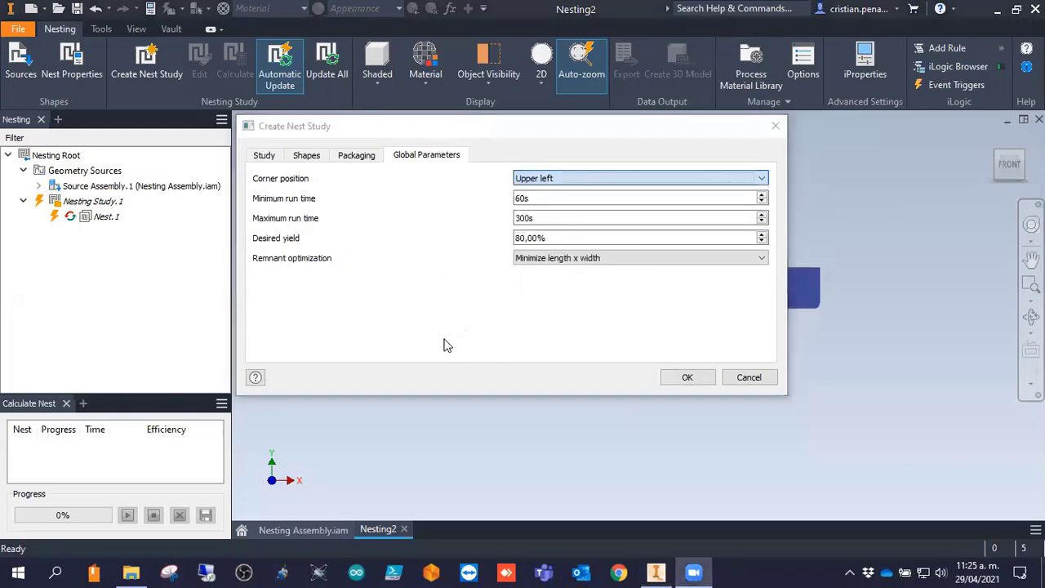
{"action": "left_click", "coordinate": [467, 204]}
{"action": "key", "text": "Tab"}
{"action": "key", "text": "Tab"}
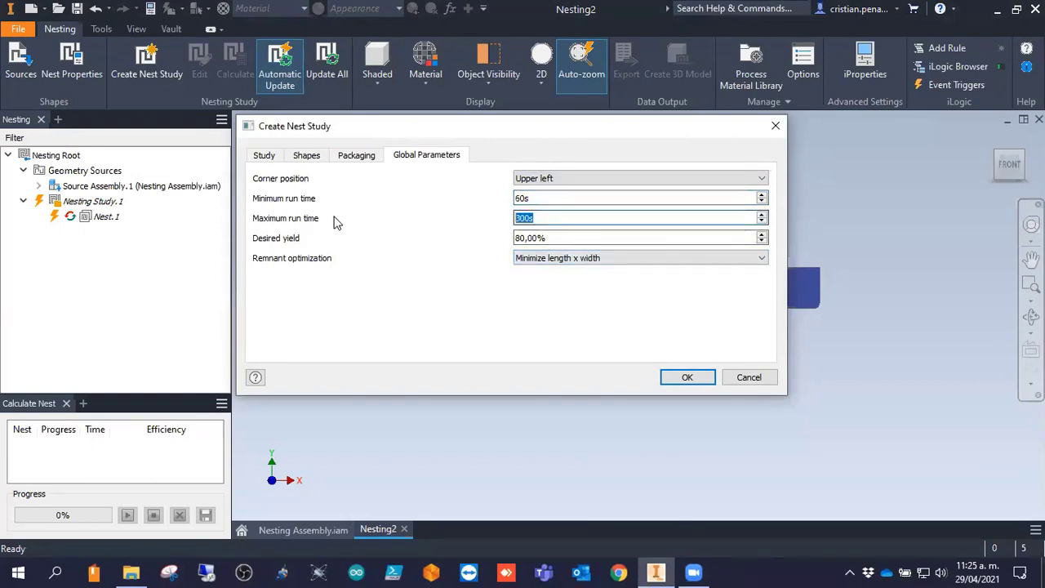
{"action": "left_click", "coordinate": [577, 196]}
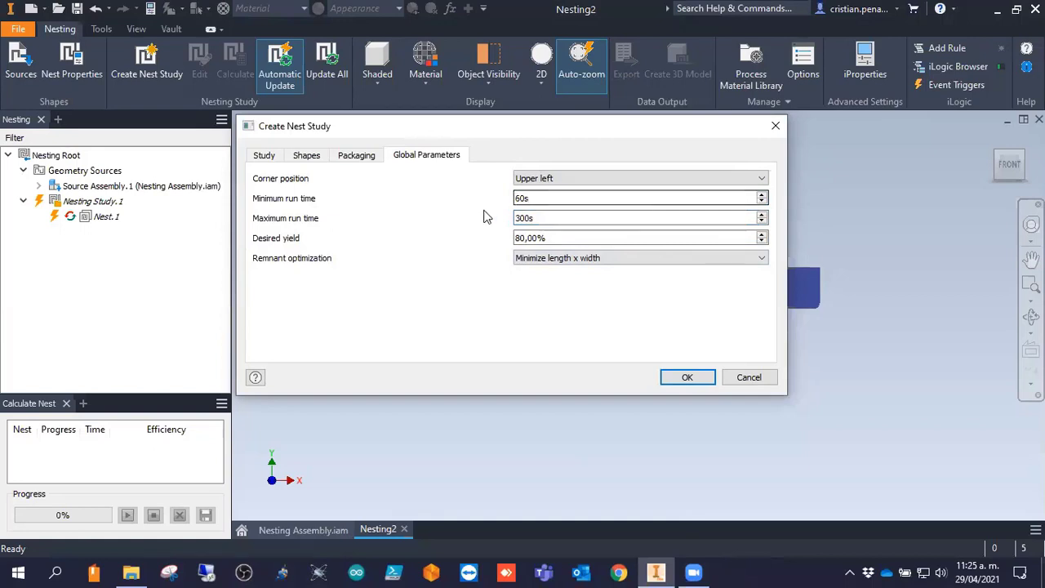
{"action": "left_click_drag", "start_coordinate": [563, 237], "coordinate": [504, 239]}
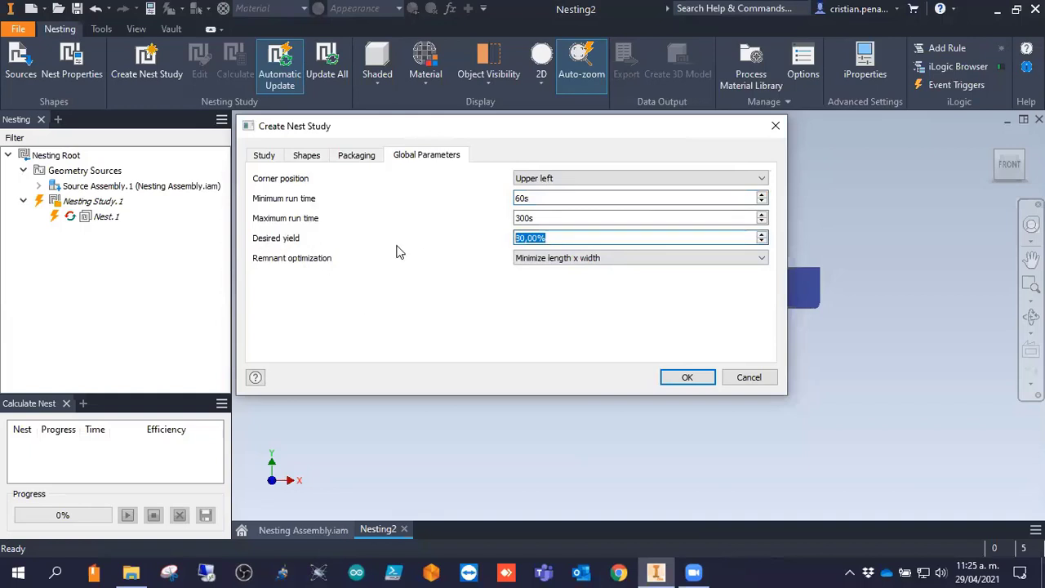
{"action": "left_click", "coordinate": [526, 238]}
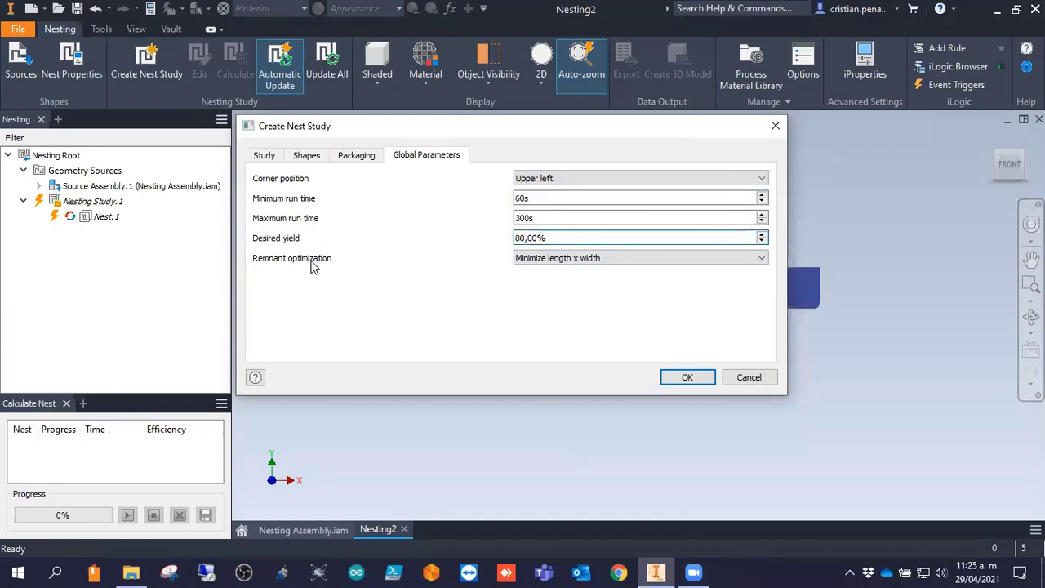
{"action": "left_click", "coordinate": [587, 263]}
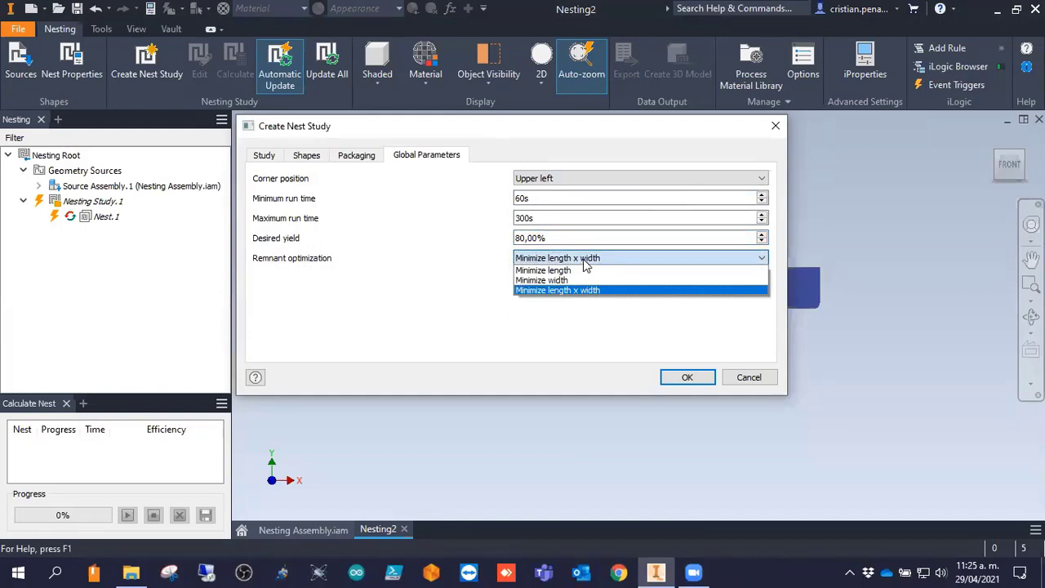
{"action": "left_click", "coordinate": [585, 264]}
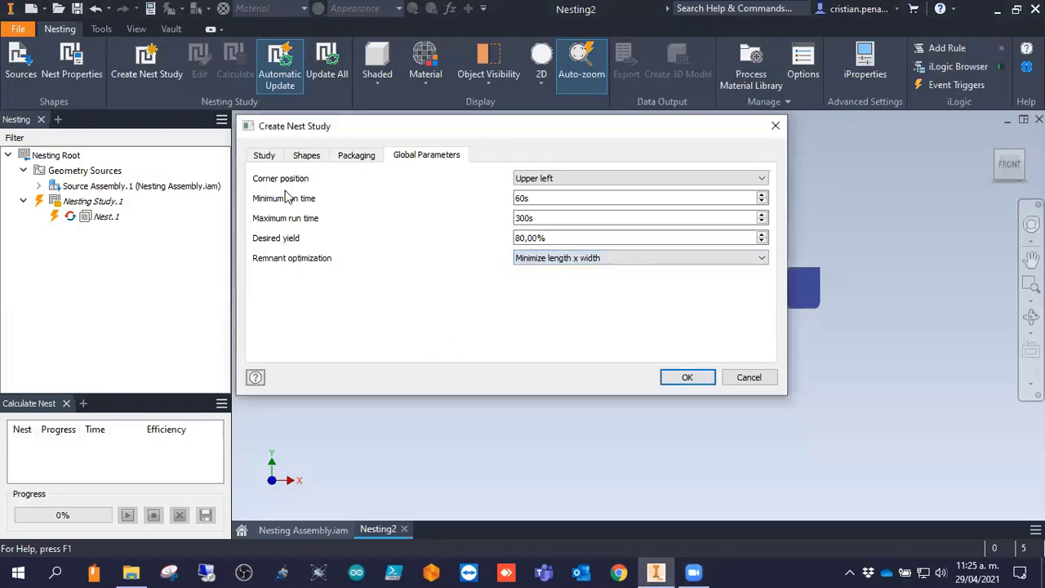
Return to the general study settings and create the nesting study with the configured values.
{"action": "left_click", "coordinate": [269, 155]}
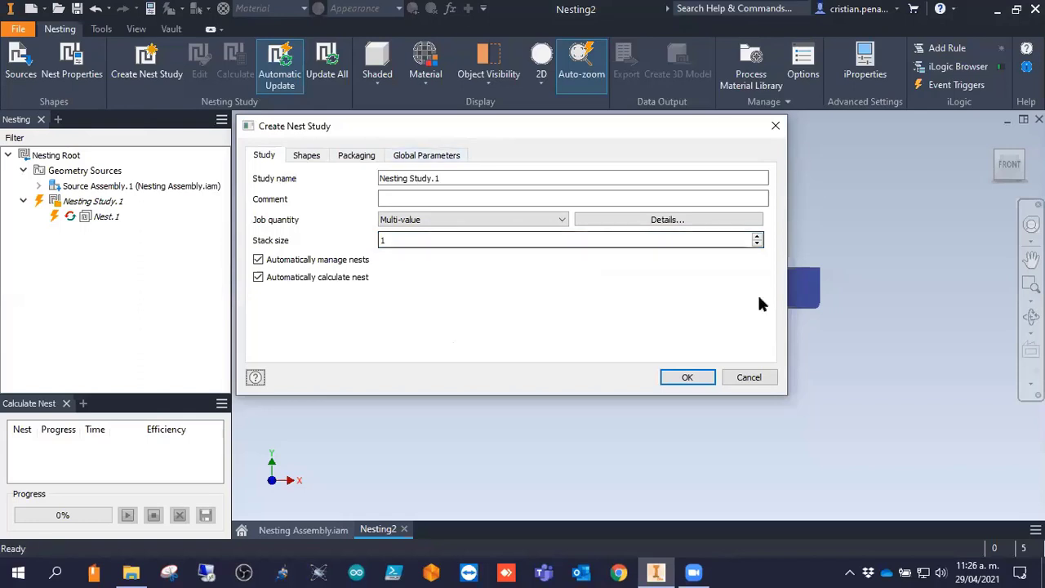
{"action": "left_click", "coordinate": [686, 378]}
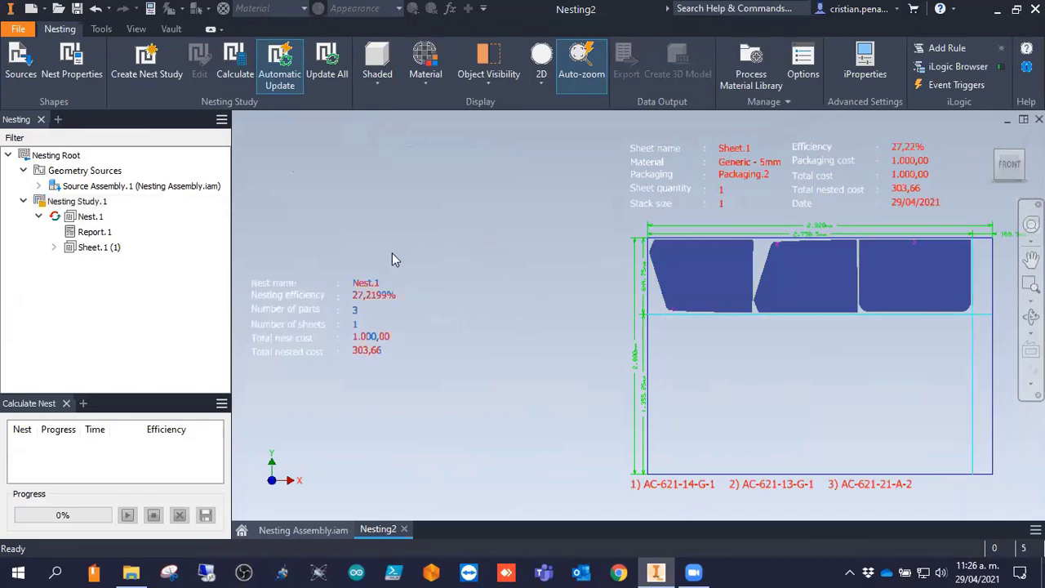
Edit Nesting Study.1 so its job quantity is a single value of 3.
{"action": "right_click", "coordinate": [71, 206]}
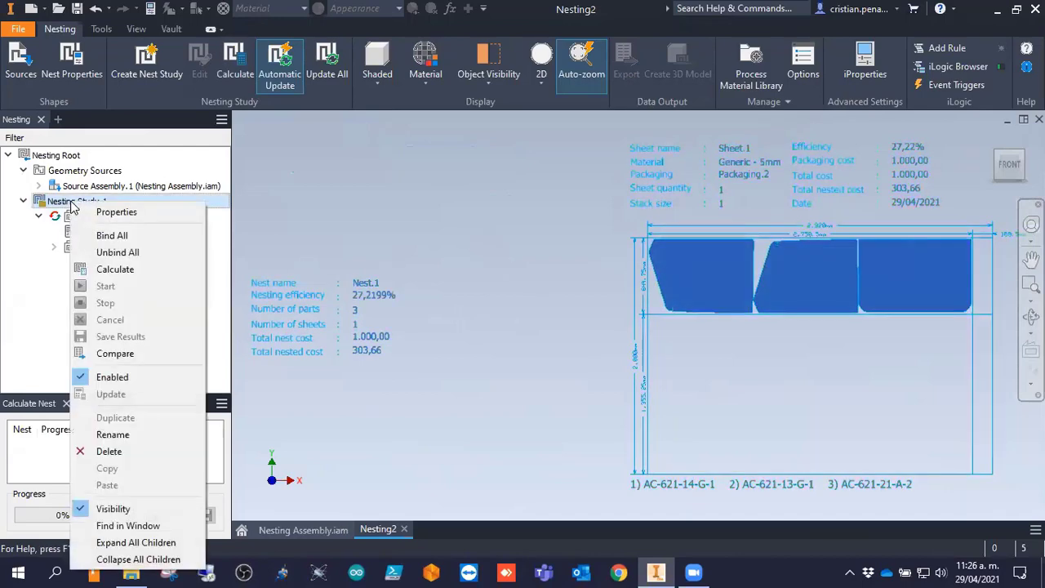
{"action": "left_click", "coordinate": [116, 217]}
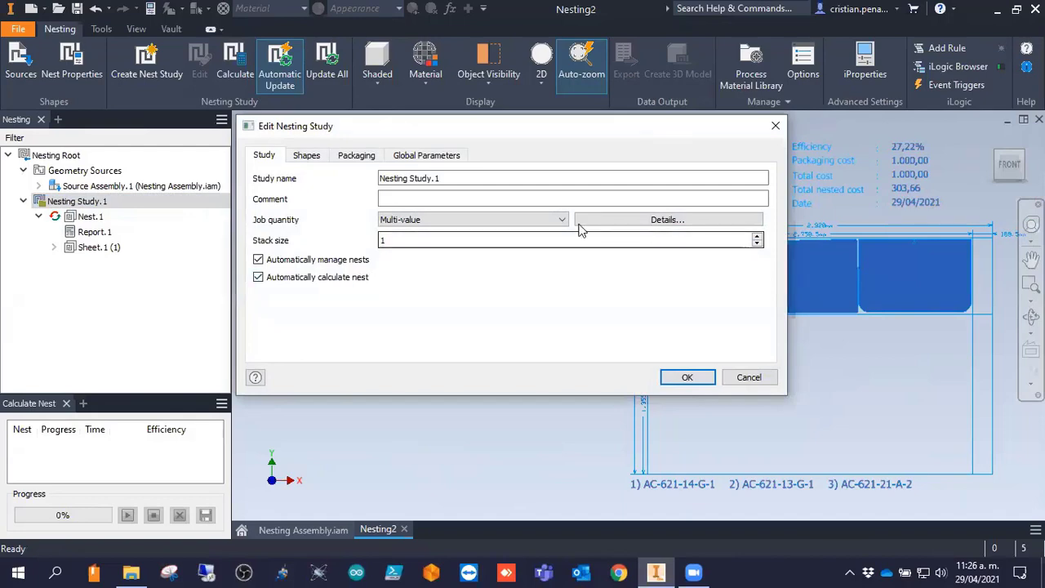
{"action": "left_click", "coordinate": [541, 220]}
{"action": "left_click", "coordinate": [489, 230]}
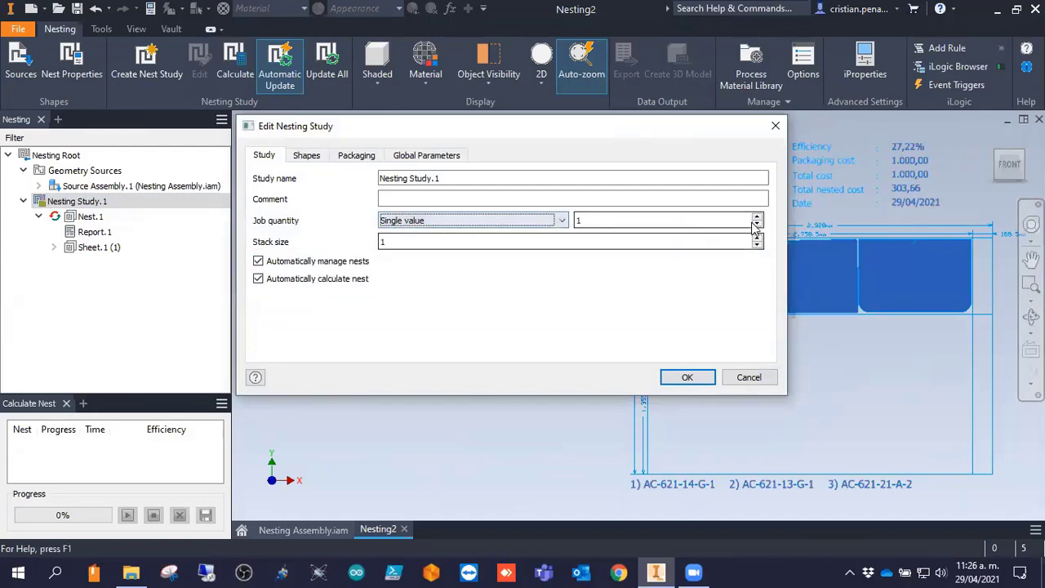
{"action": "left_click", "coordinate": [687, 376]}
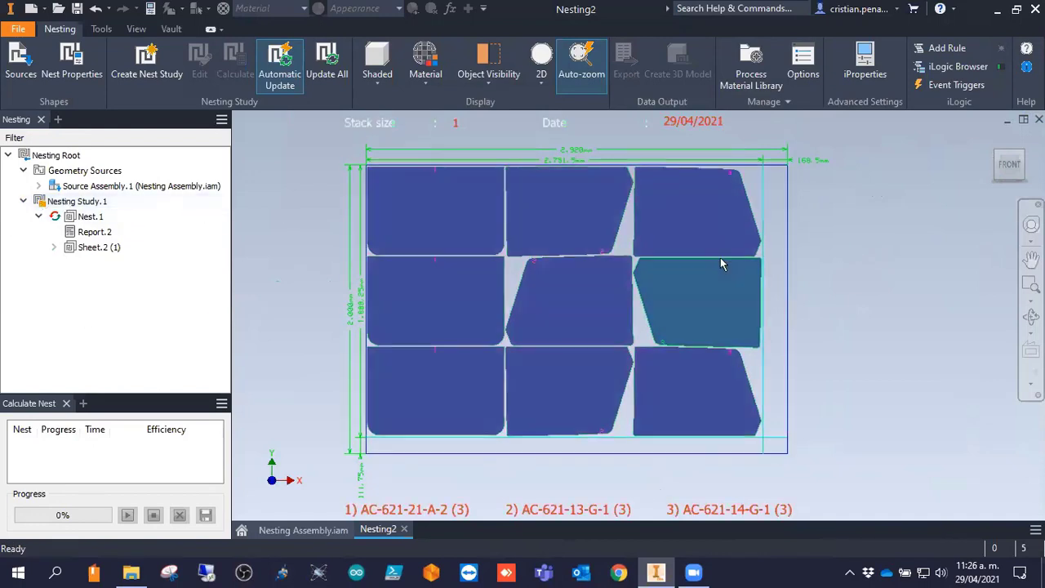
Duplicate Packaging.2 under the Generic - 5mm material in the process material library.
{"action": "scroll", "coordinate": [840, 272], "scroll_direction": "down", "scroll_amount": 5}
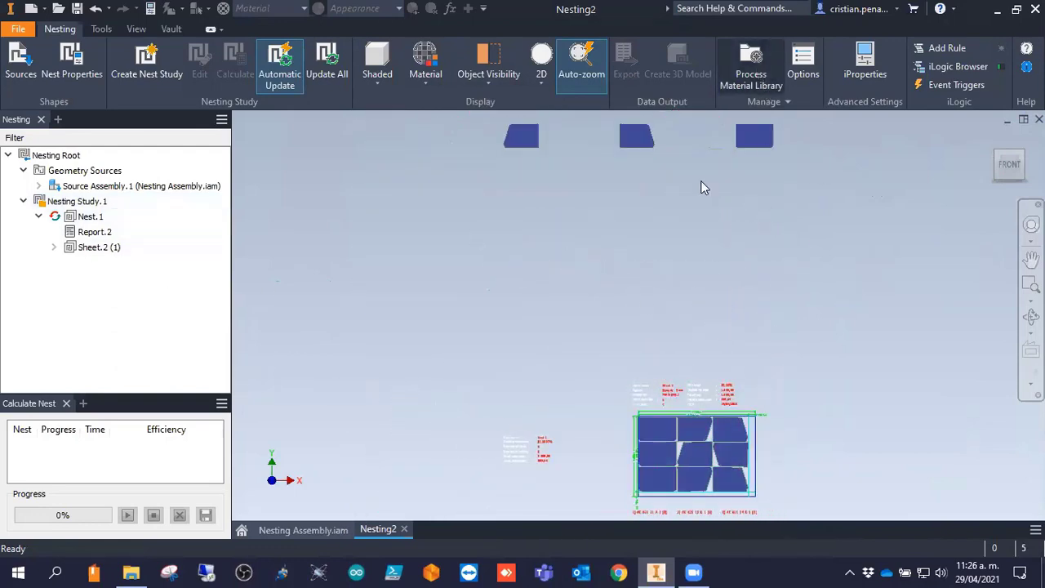
{"action": "left_click", "coordinate": [758, 72]}
{"action": "left_click", "coordinate": [286, 107]}
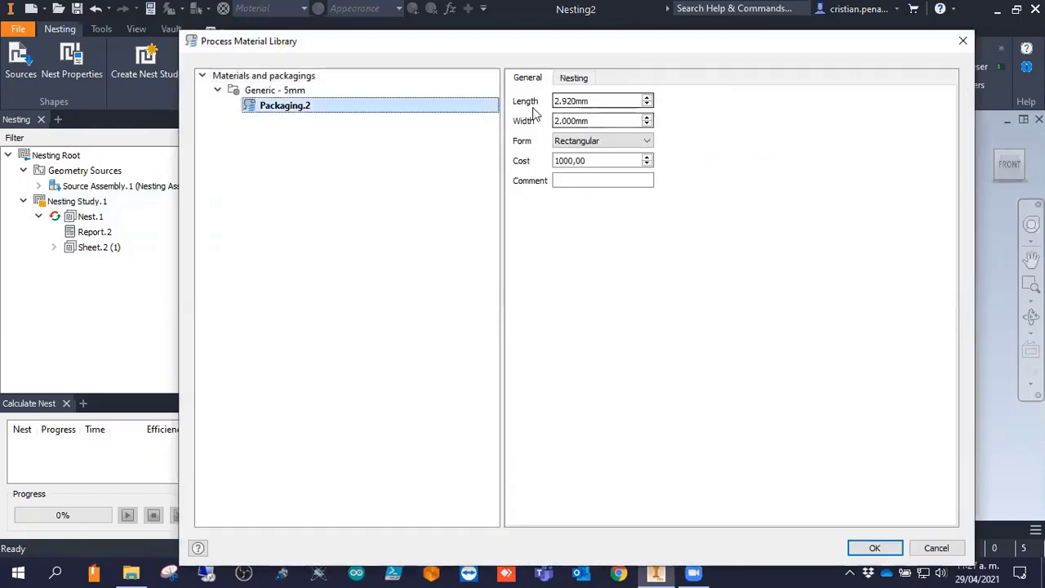
{"action": "right_click", "coordinate": [289, 110]}
{"action": "left_click", "coordinate": [326, 161]}
{"action": "right_click", "coordinate": [265, 170]}
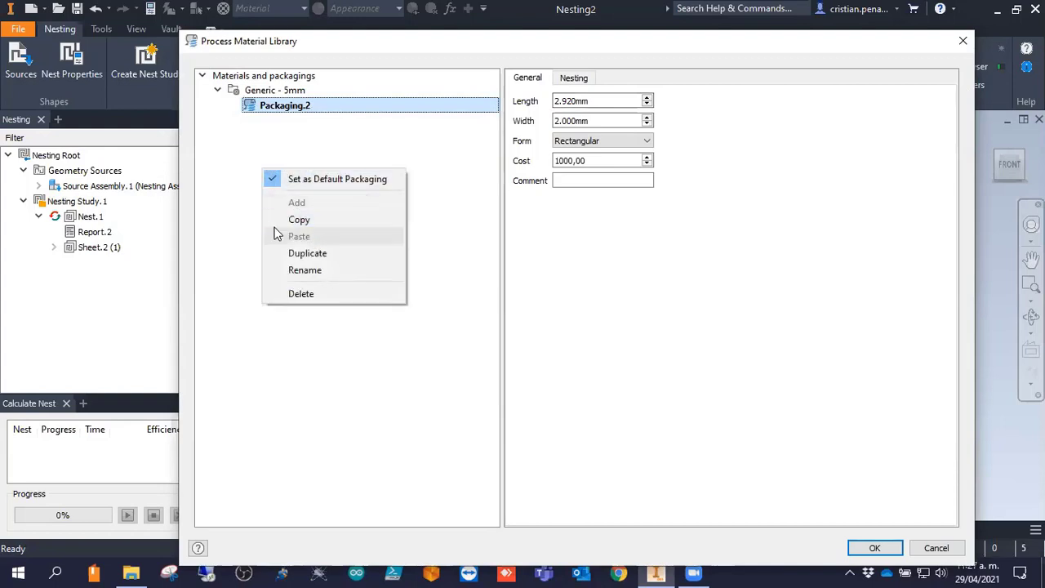
{"action": "left_click", "coordinate": [277, 104]}
{"action": "right_click", "coordinate": [273, 107]}
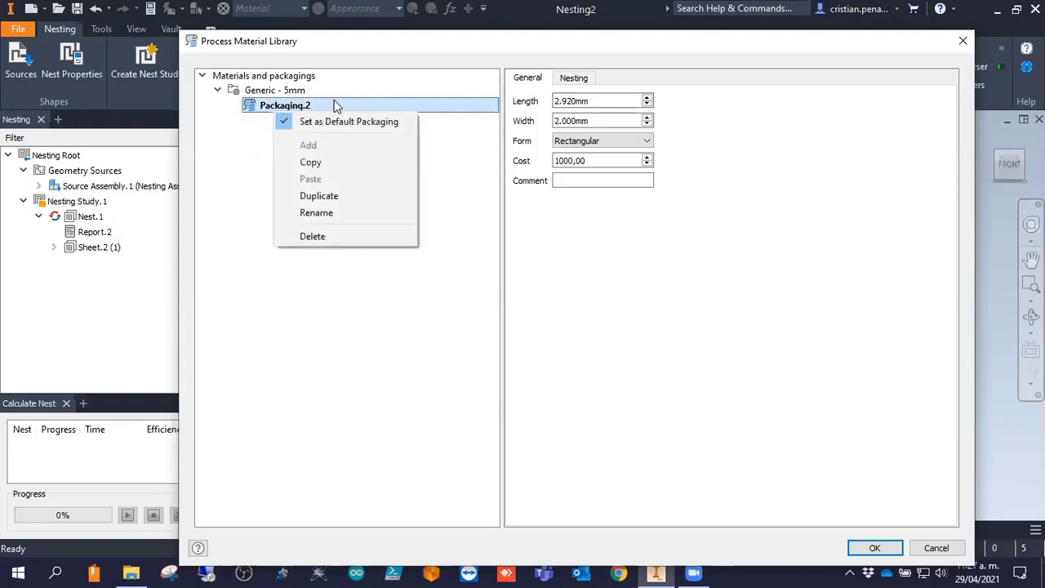
{"action": "left_click", "coordinate": [317, 161]}
{"action": "right_click", "coordinate": [287, 109]}
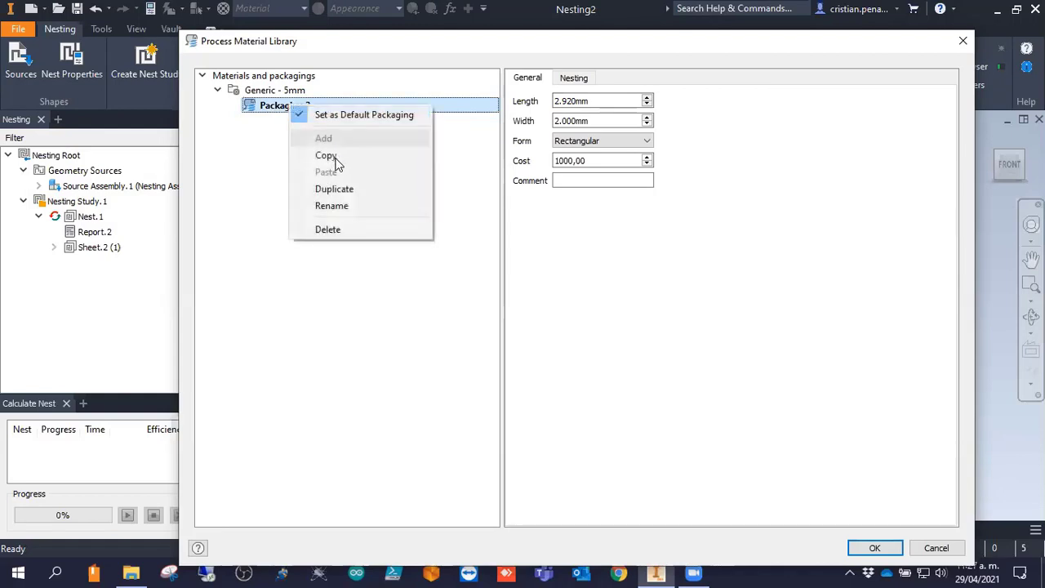
{"action": "left_click", "coordinate": [333, 193]}
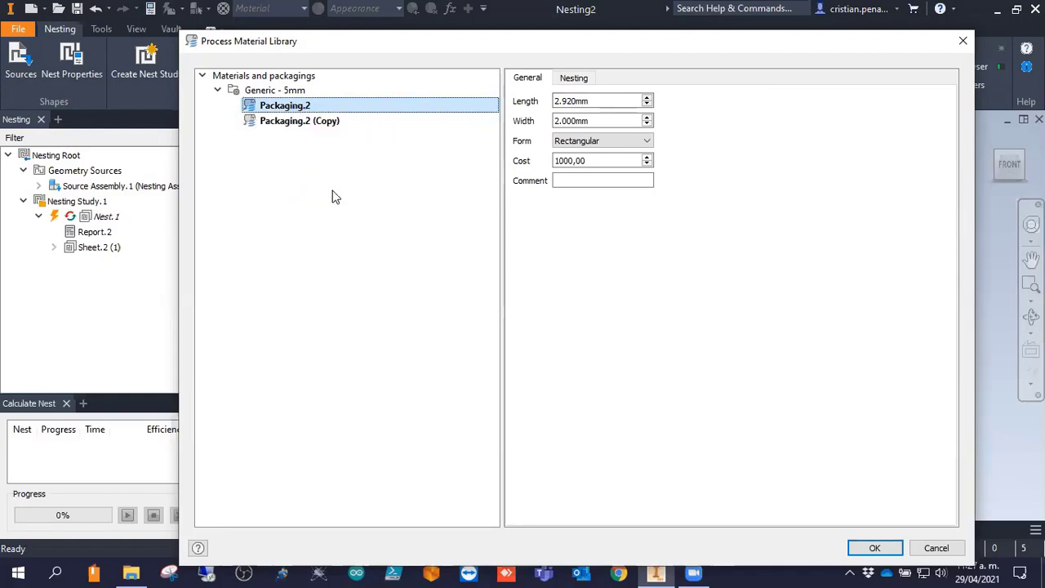
Swap the dimensions of the Packaging.2 copy by setting its width to 2920 mm and its length to 2000 mm.
{"action": "left_click", "coordinate": [302, 121]}
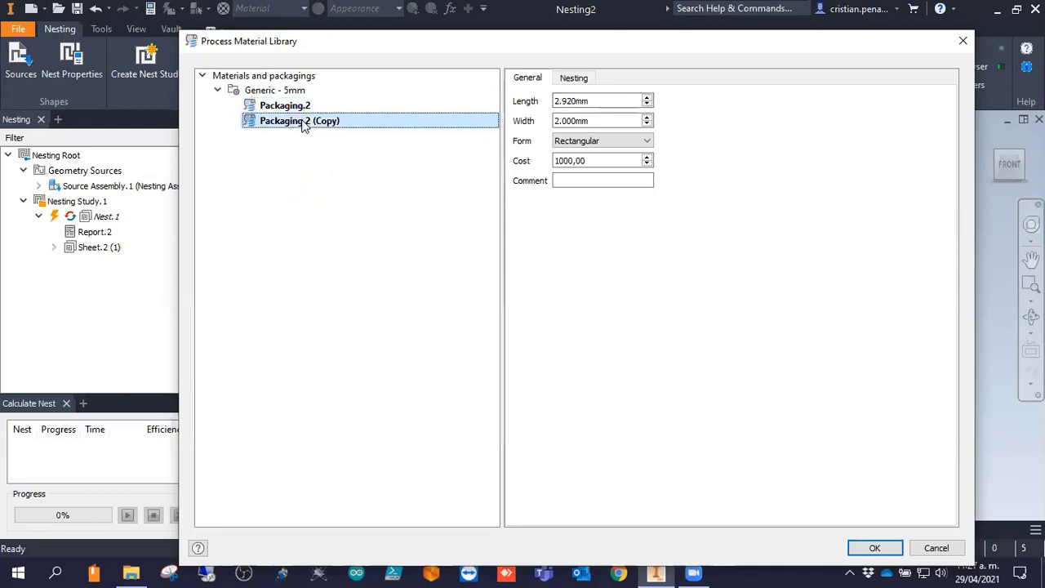
{"action": "left_click", "coordinate": [599, 122]}
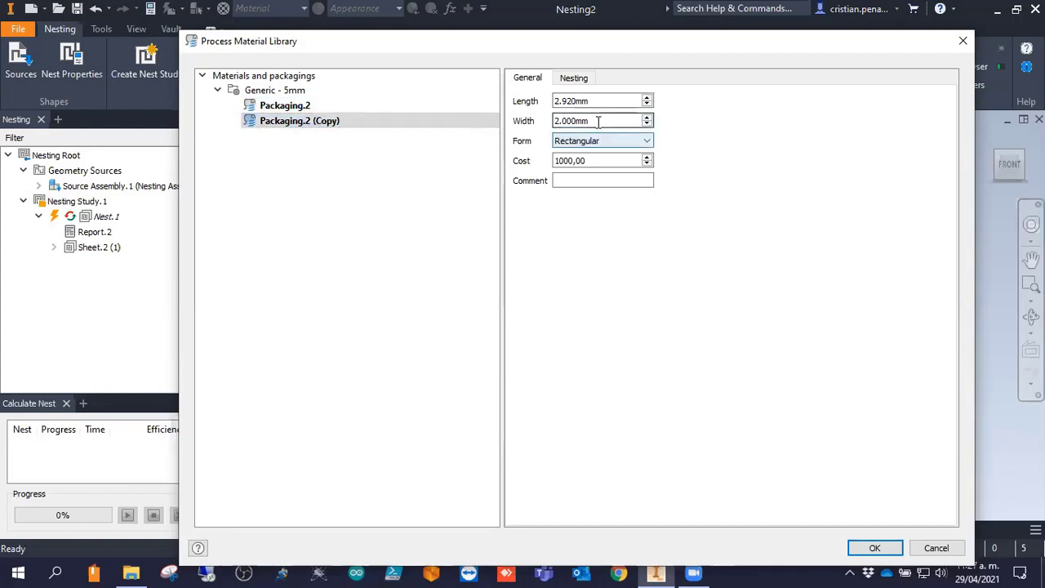
{"action": "left_click_drag", "start_coordinate": [598, 120], "coordinate": [505, 128]}
{"action": "type", "text": "2."}
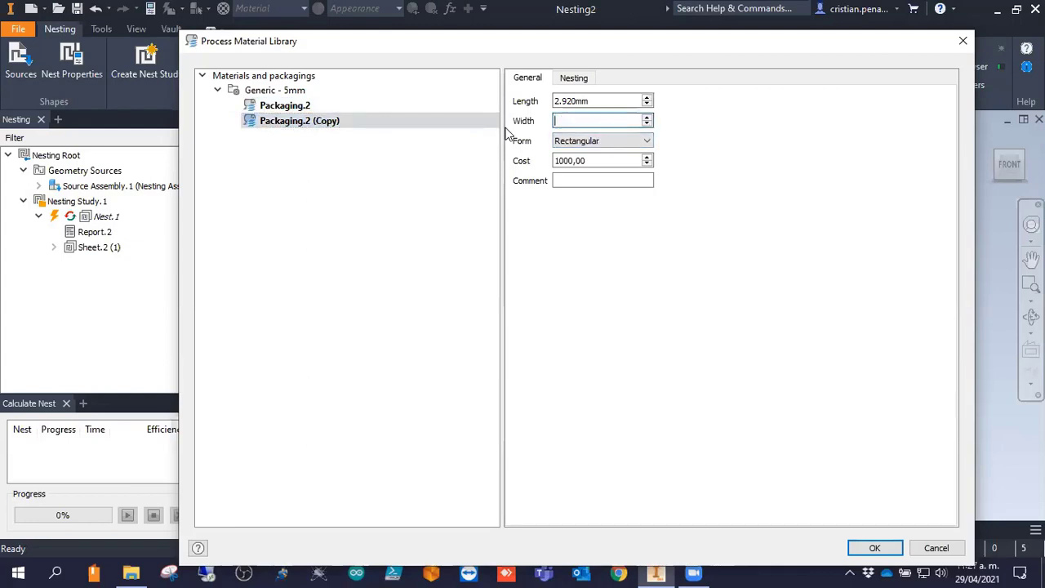
{"action": "type", "text": "920"}
{"action": "left_click", "coordinate": [616, 100]}
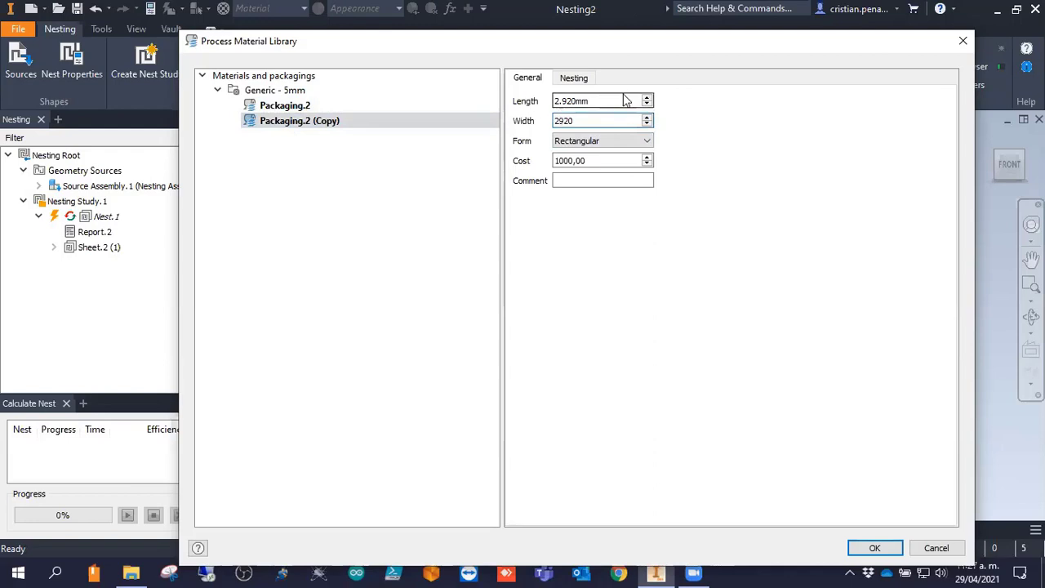
{"action": "left_click_drag", "start_coordinate": [599, 100], "coordinate": [545, 104]}
{"action": "type", "text": "2.00"}
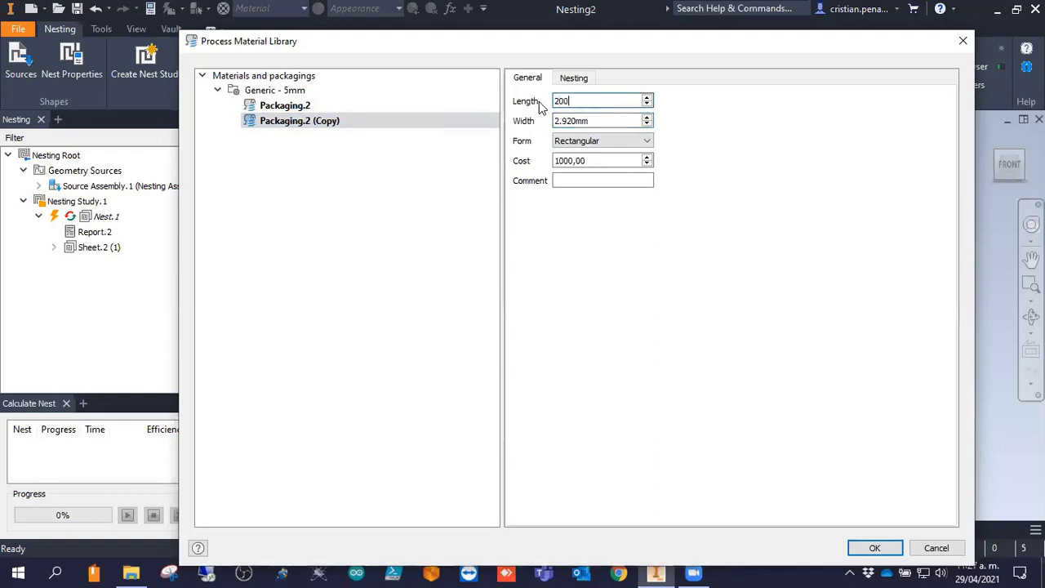
{"action": "type", "text": "0"}
{"action": "left_click", "coordinate": [608, 123]}
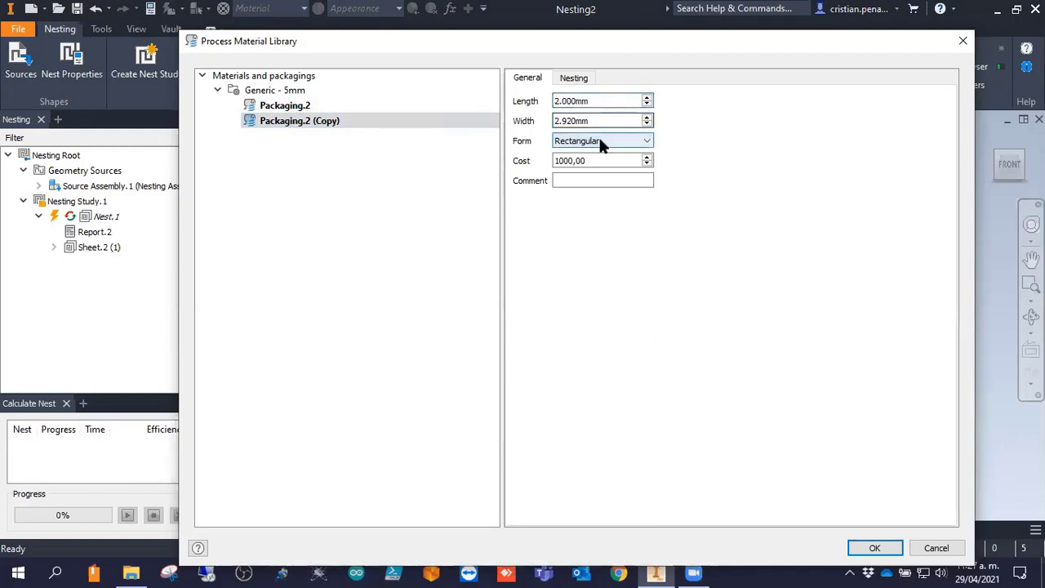
Rename the copied packaging as "Packaging.2 Vertical".
{"action": "left_click", "coordinate": [344, 123]}
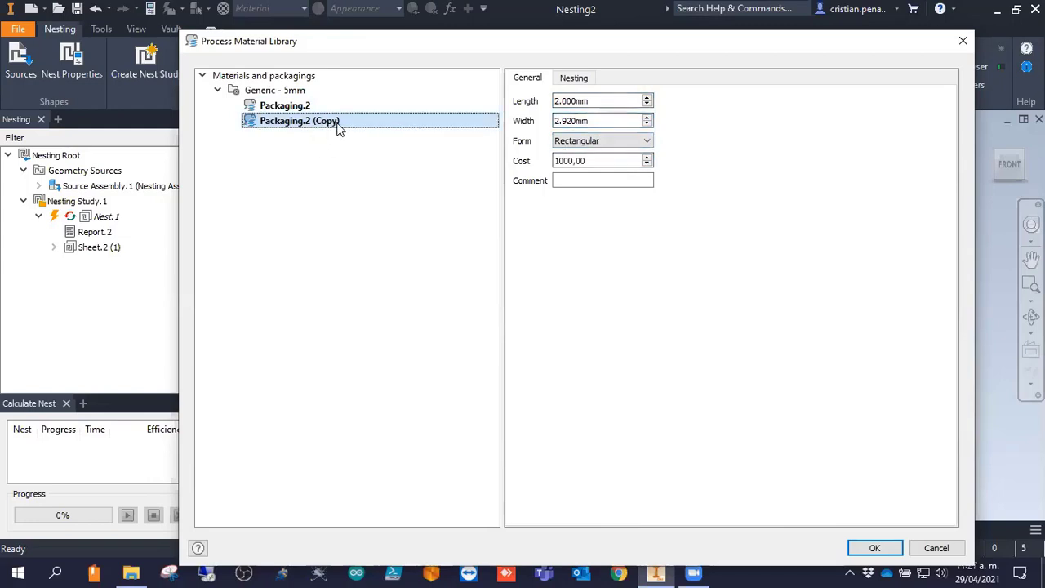
{"action": "right_click", "coordinate": [339, 128]}
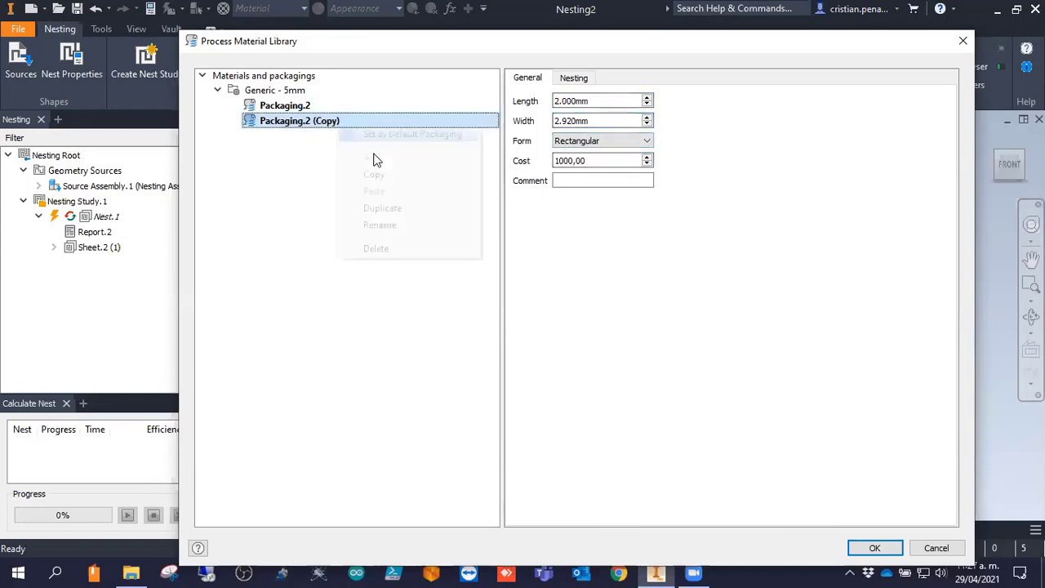
{"action": "left_click", "coordinate": [378, 225]}
{"action": "left_click", "coordinate": [531, 252]}
{"action": "key", "text": "BackSpace"}
{"action": "key", "text": "BackSpace"}
{"action": "key", "text": "BackSpace"}
{"action": "key", "text": "BackSpace"}
{"action": "key", "text": "BackSpace"}
{"action": "key", "text": "BackSpace"}
{"action": "type", "text": "Vertical"}
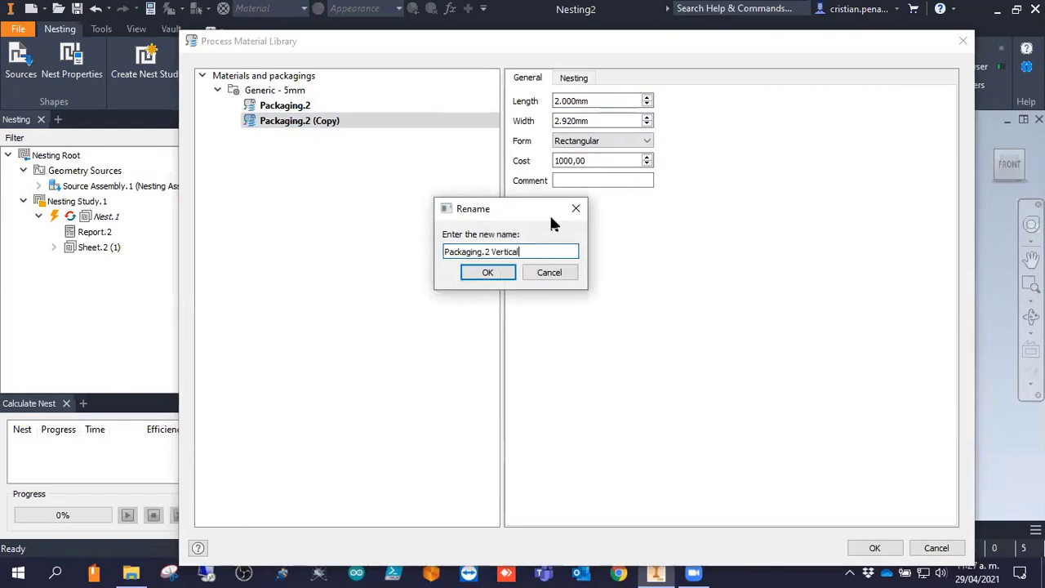
{"action": "key", "text": "Return"}
Apply the process material library changes and recalculate Nest.1.
{"action": "left_click", "coordinate": [871, 548]}
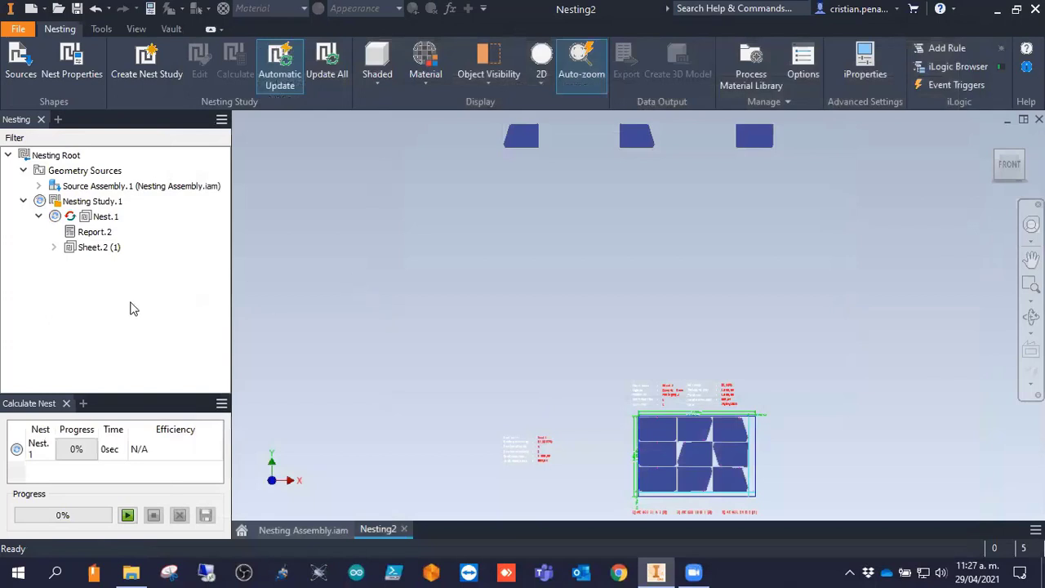
{"action": "left_click", "coordinate": [127, 516]}
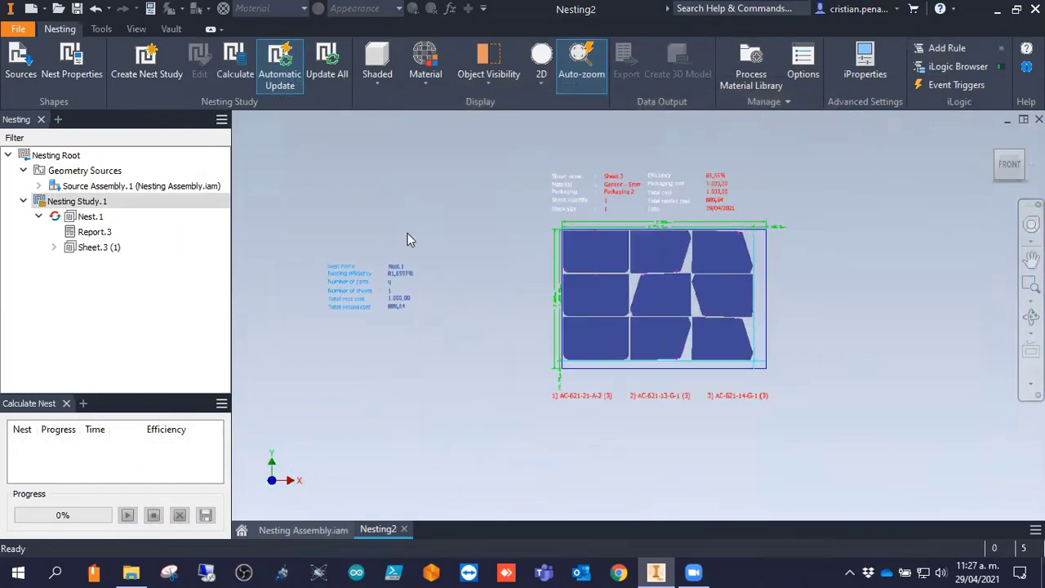
Create a second nest study for the three plate shapes, removing Packaging.2 so that only Packaging.2 Vertical is used.
{"action": "left_click", "coordinate": [344, 188]}
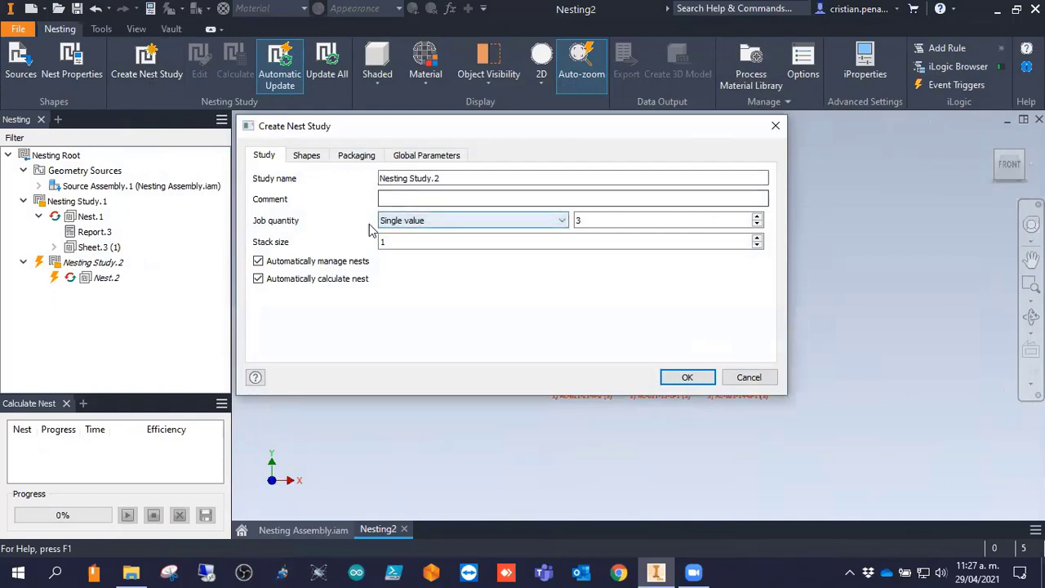
{"action": "left_click", "coordinate": [307, 158]}
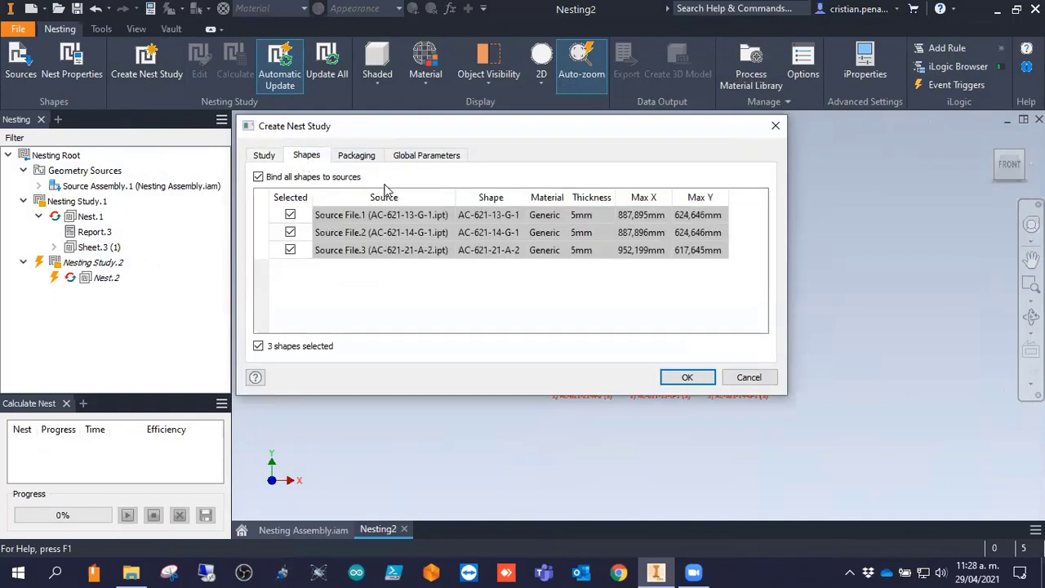
{"action": "left_click", "coordinate": [264, 155]}
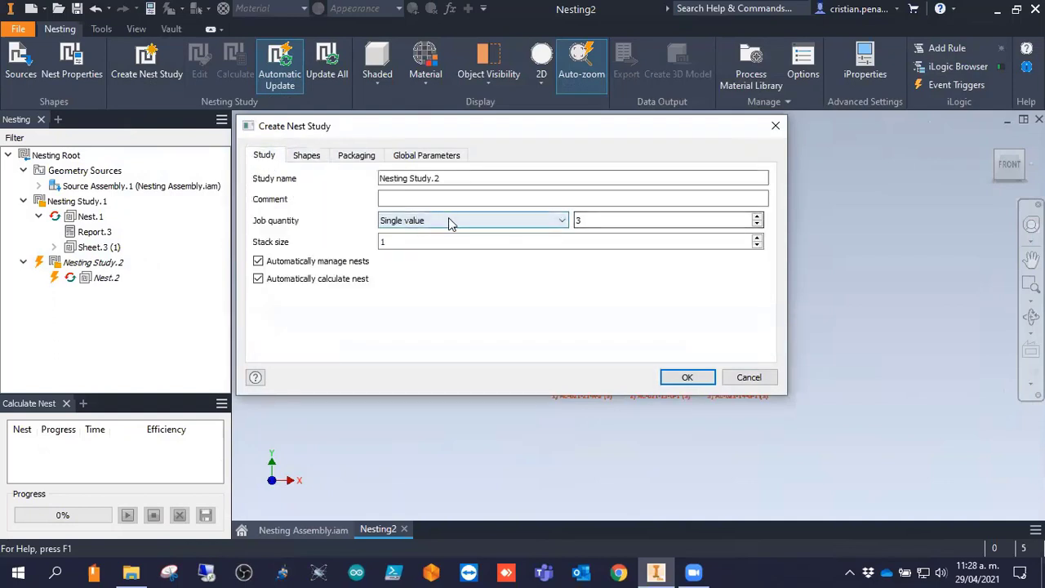
{"action": "left_click", "coordinate": [357, 157]}
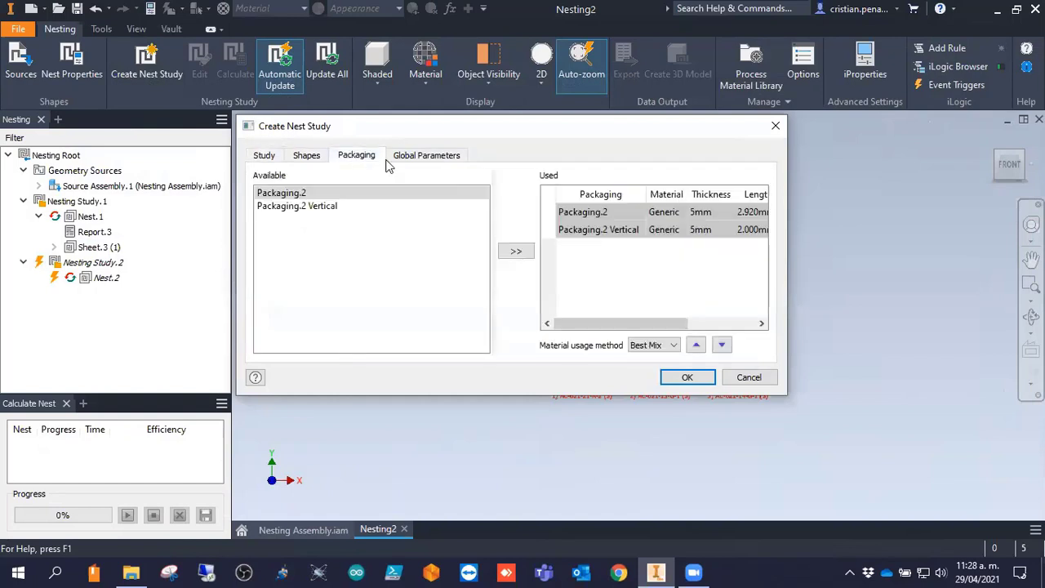
{"action": "left_click", "coordinate": [603, 214]}
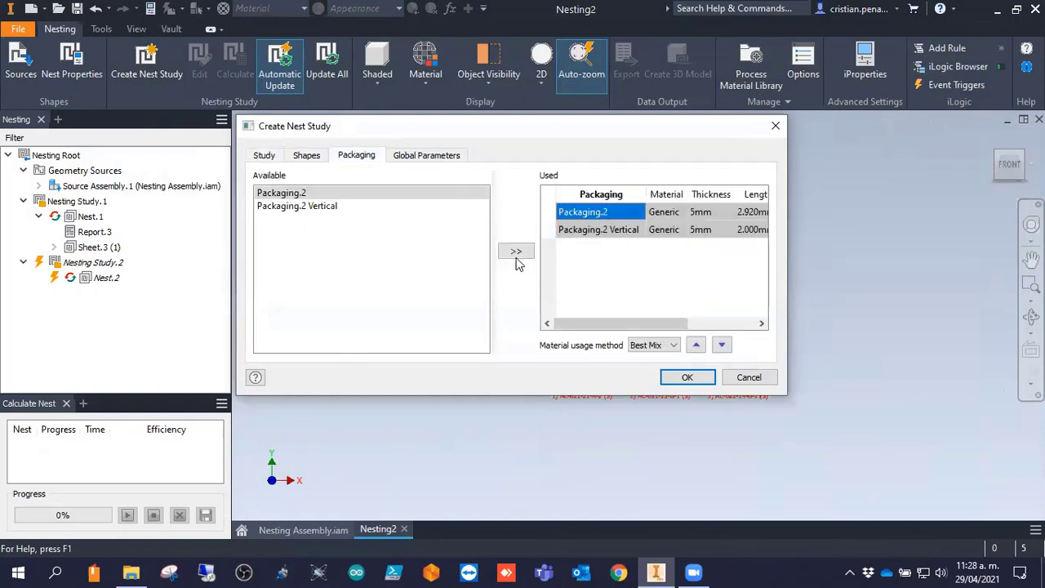
{"action": "right_click", "coordinate": [581, 216]}
{"action": "left_click", "coordinate": [619, 365]}
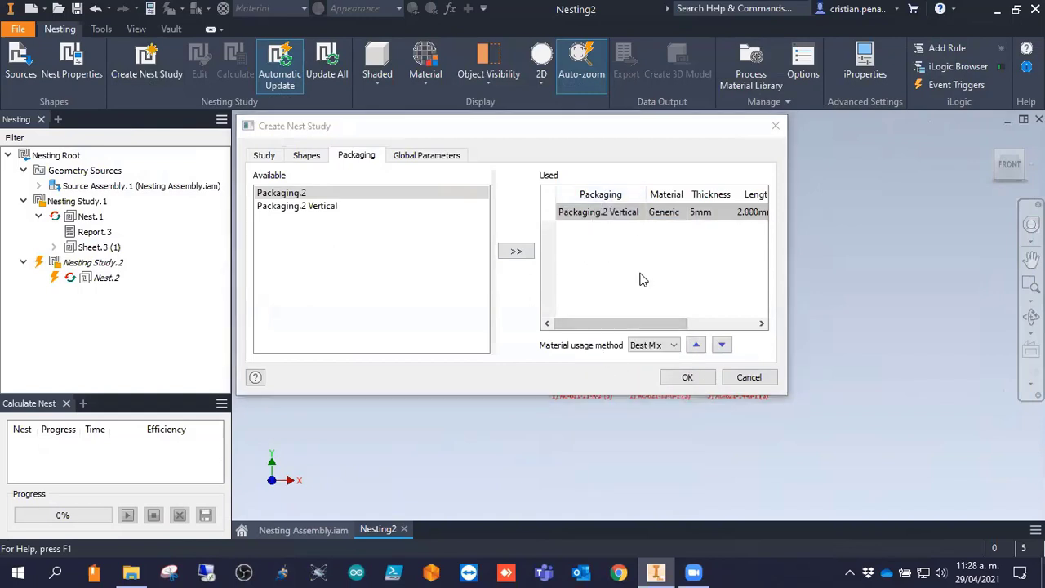
{"action": "left_click", "coordinate": [263, 156]}
{"action": "left_click", "coordinate": [688, 376]}
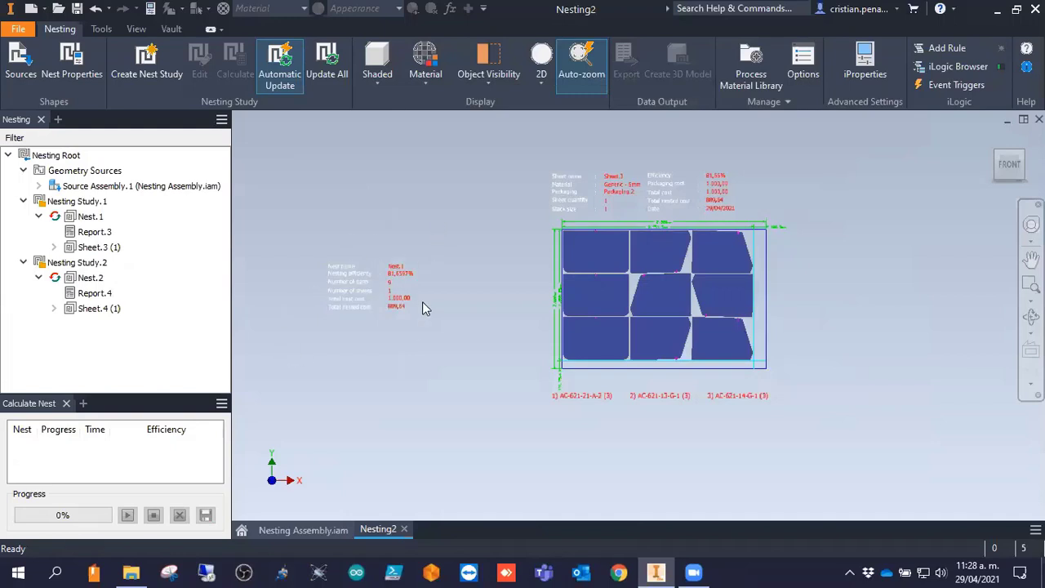
Examine the part layout and nest report of the second study on the vertical sheet.
{"action": "scroll", "coordinate": [422, 299], "scroll_direction": "down", "scroll_amount": 5}
{"action": "middle_click_drag", "start_coordinate": [530, 350], "coordinate": [483, 215]}
{"action": "scroll", "coordinate": [435, 155], "scroll_direction": "up", "scroll_amount": 6}
{"action": "middle_click_drag", "start_coordinate": [609, 269], "coordinate": [620, 418]}
{"action": "scroll", "coordinate": [609, 376], "scroll_direction": "down", "scroll_amount": 5}
{"action": "middle_click_drag", "start_coordinate": [564, 377], "coordinate": [547, 99]}
{"action": "scroll", "coordinate": [613, 376], "scroll_direction": "up", "scroll_amount": 6}
{"action": "middle_click_drag", "start_coordinate": [594, 324], "coordinate": [607, 301]}
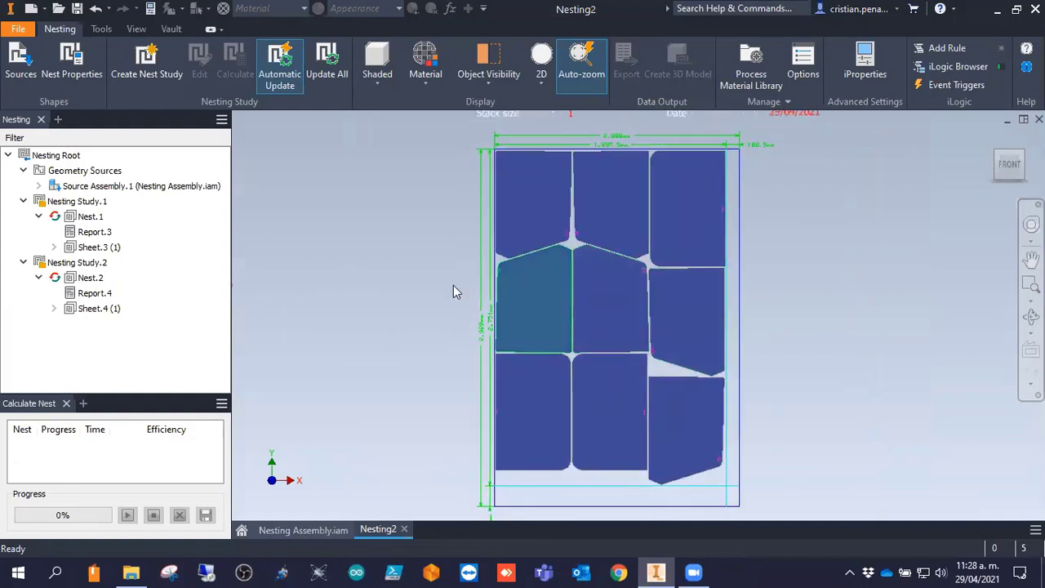
{"action": "middle_click_drag", "start_coordinate": [395, 306], "coordinate": [585, 276]}
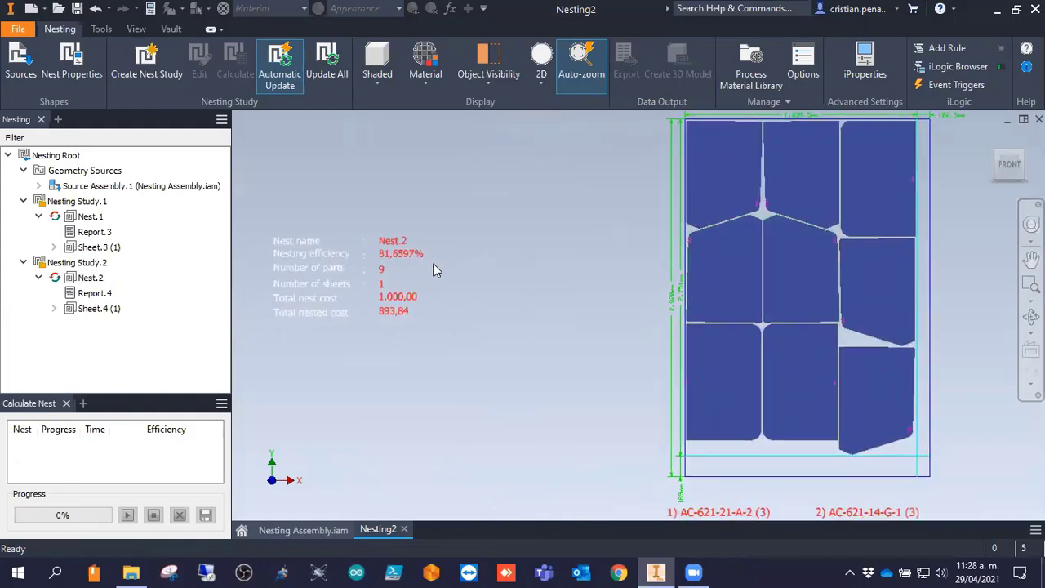
{"action": "middle_click_drag", "start_coordinate": [433, 267], "coordinate": [463, 254]}
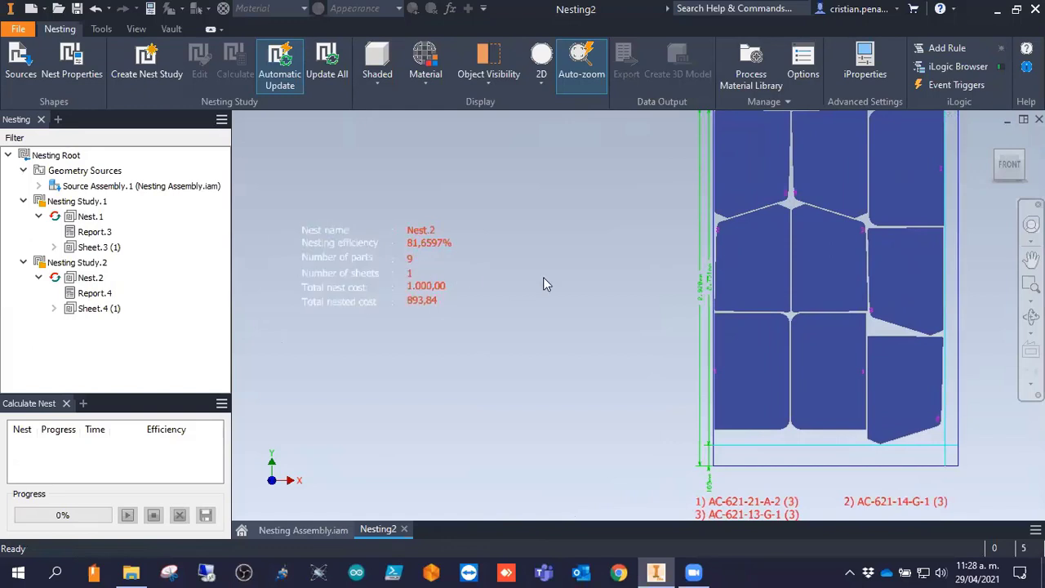
Compare the horizontal and vertical sheet layouts of the two nest studies.
{"action": "scroll", "coordinate": [522, 290], "scroll_direction": "down", "scroll_amount": 3}
{"action": "left_click", "coordinate": [1002, 173]}
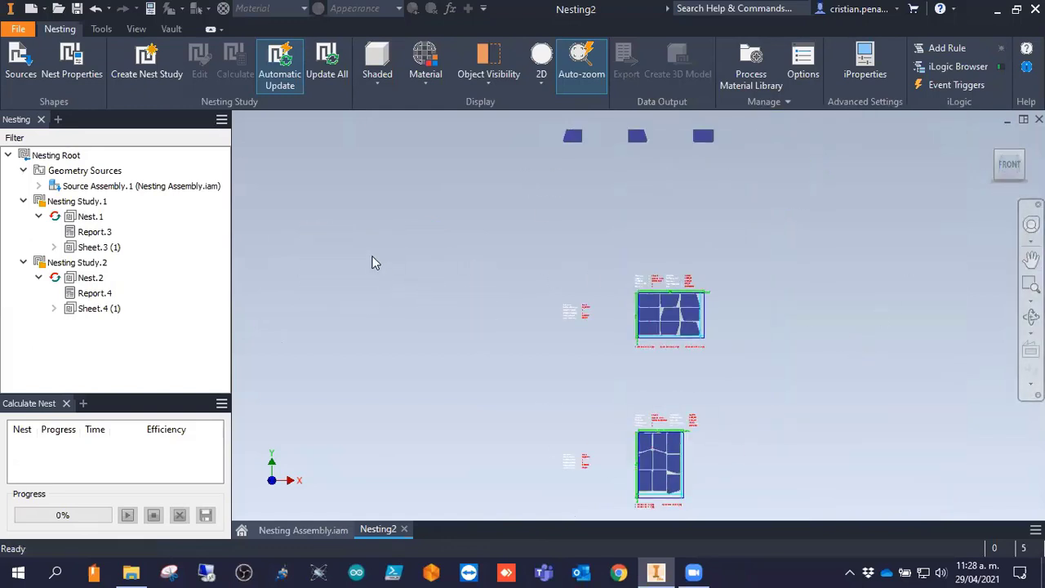
{"action": "middle_click_drag", "start_coordinate": [378, 263], "coordinate": [356, 217]}
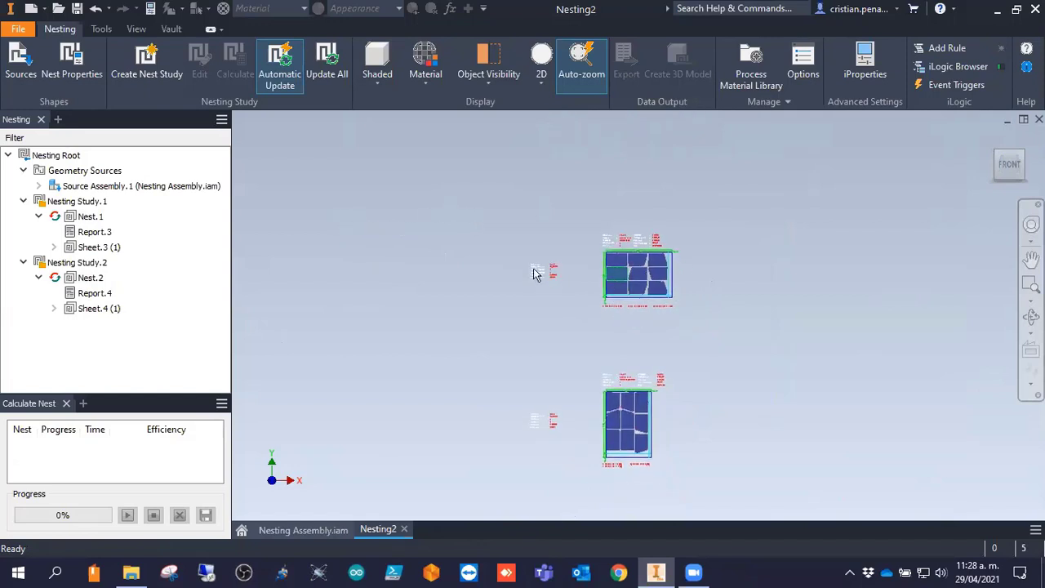
{"action": "scroll", "coordinate": [552, 280], "scroll_direction": "up", "scroll_amount": 3}
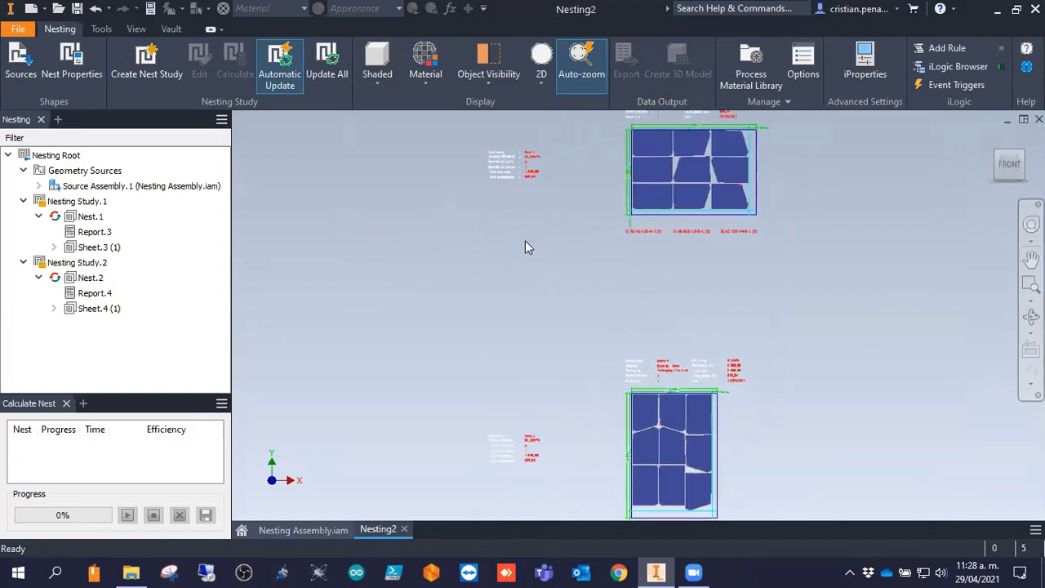
{"action": "scroll", "coordinate": [525, 242], "scroll_direction": "down", "scroll_amount": 3}
{"action": "left_click", "coordinate": [317, 530]}
{"action": "left_click", "coordinate": [383, 533]}
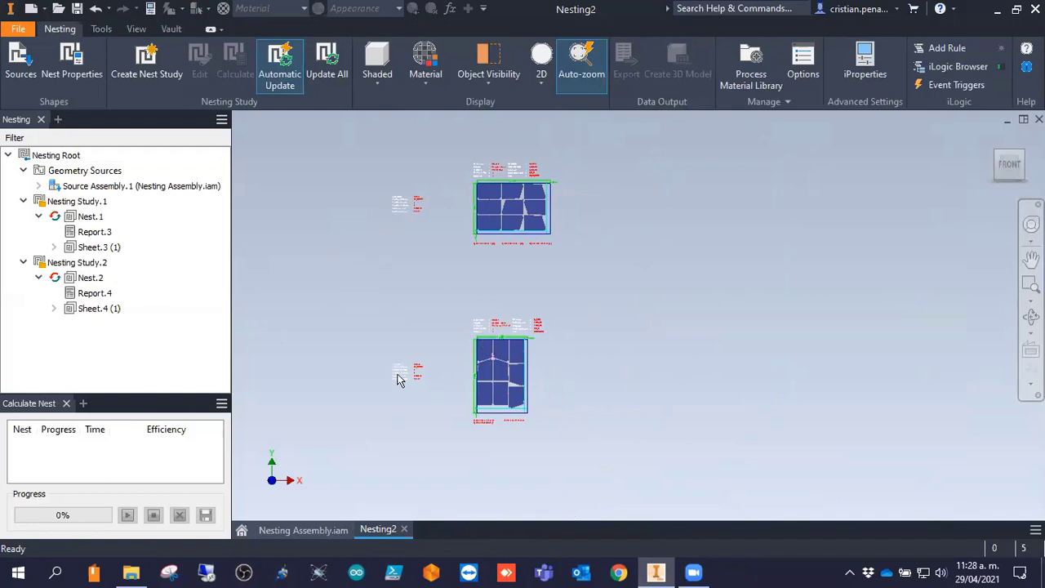
Create a new nest document and open its geometry source settings.
{"action": "left_click", "coordinate": [242, 529]}
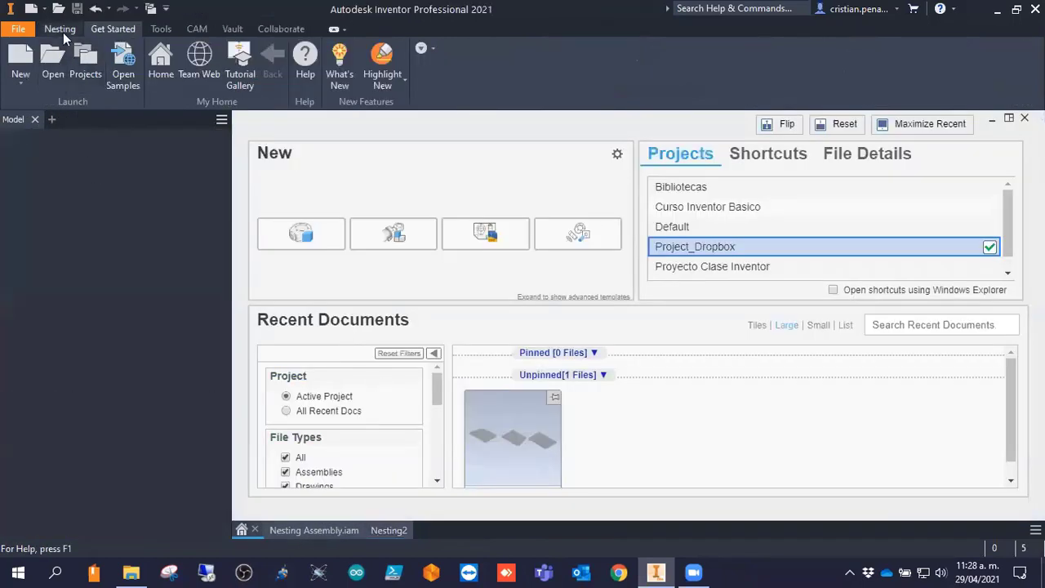
{"action": "left_click", "coordinate": [61, 30]}
{"action": "left_click", "coordinate": [20, 61]}
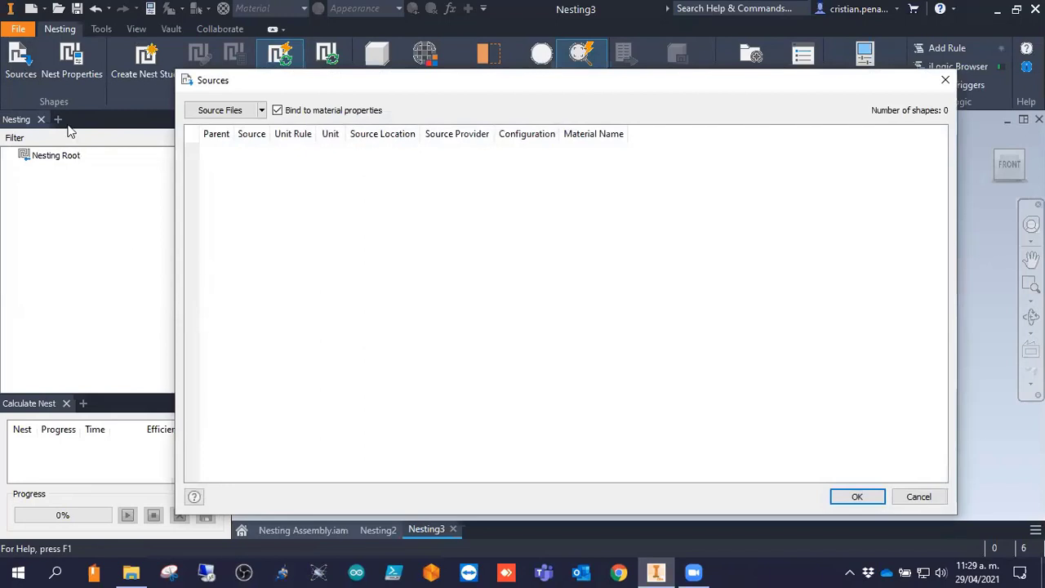
Add AC-621-13-G-1.dxf, AC-621-14-G-1.dxf and AC-621-21-A-2.dxf from the Live Nesting folder as nest sources.
{"action": "left_click", "coordinate": [225, 114]}
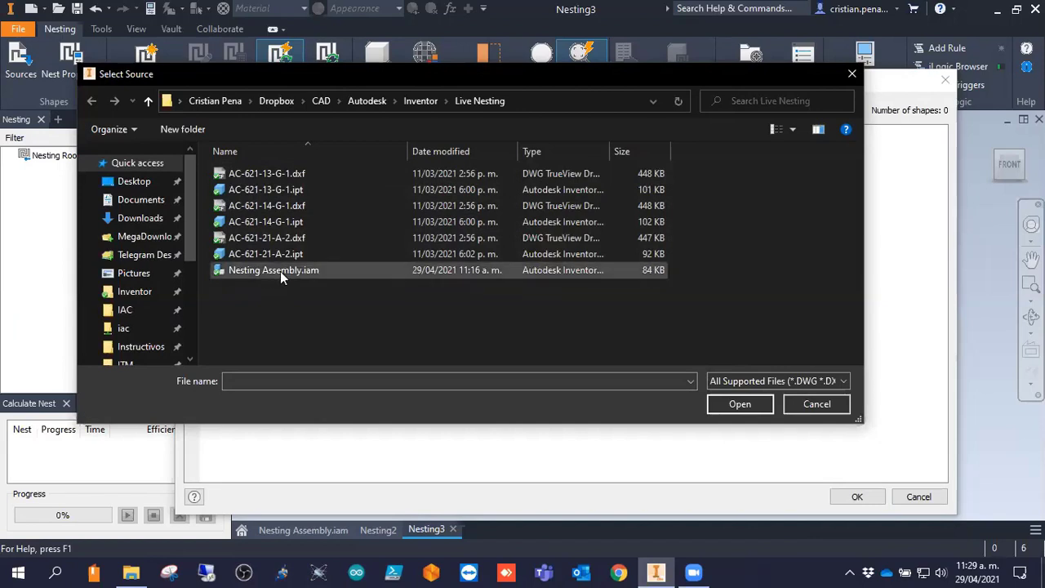
{"action": "left_click", "coordinate": [255, 173]}
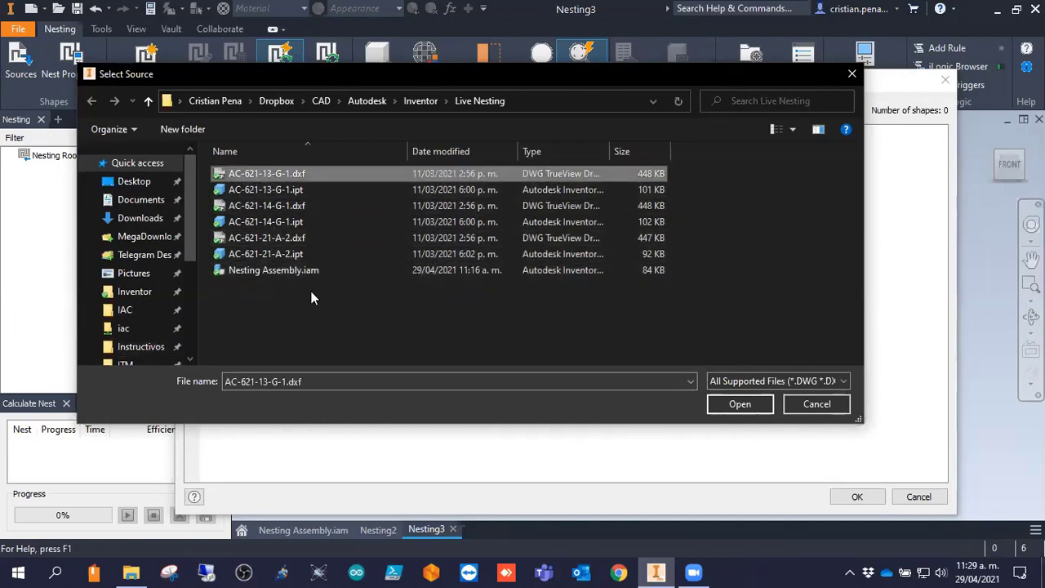
{"action": "left_click", "coordinate": [277, 206], "text": "ctrl"}
{"action": "left_click", "coordinate": [346, 239], "text": "ctrl"}
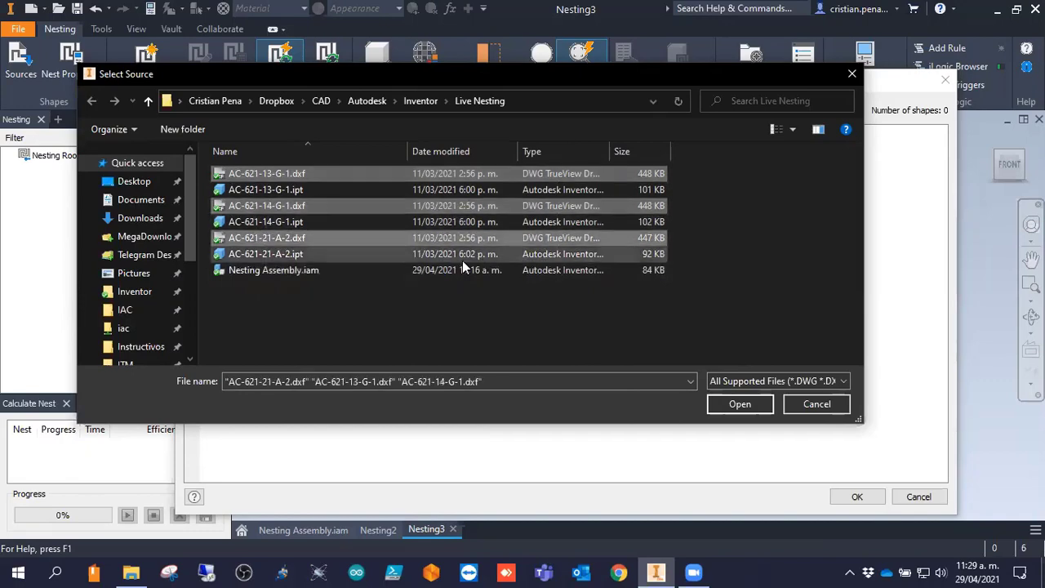
{"action": "left_click", "coordinate": [737, 403]}
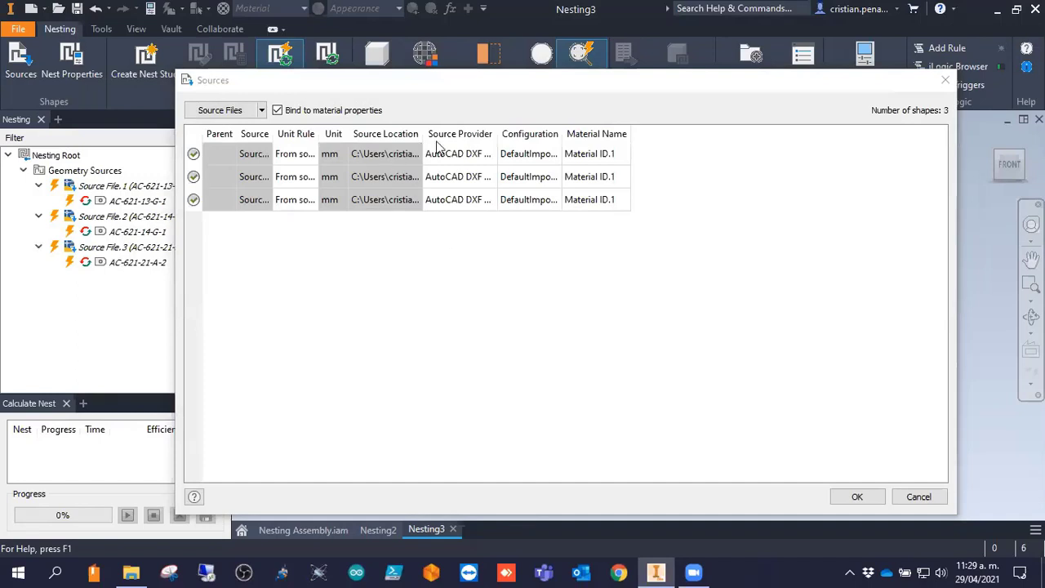
{"action": "left_click", "coordinate": [857, 498]}
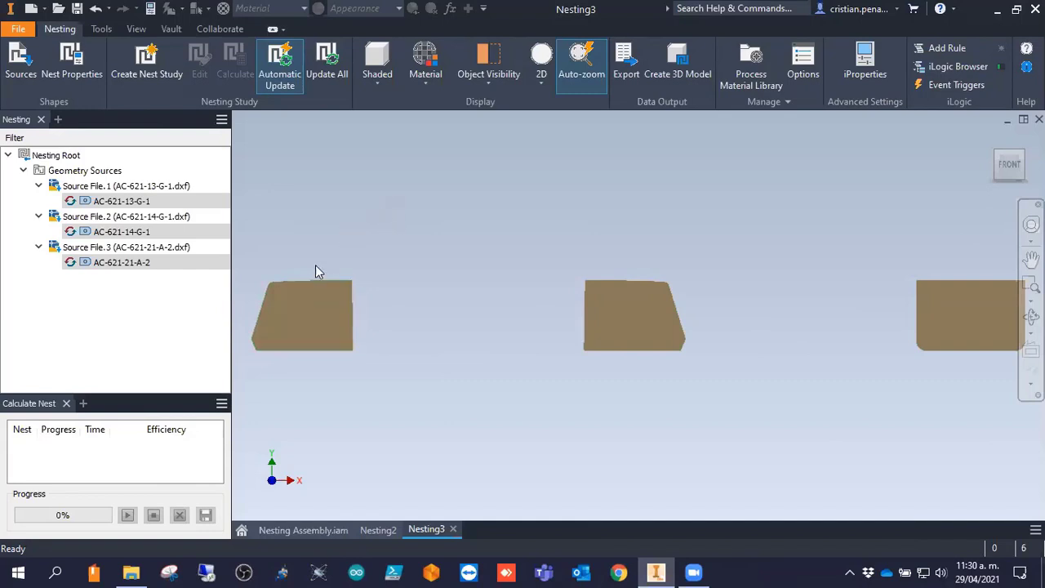
Inspect the outlines of the imported DXF plate shapes up close.
{"action": "scroll", "coordinate": [276, 302], "scroll_direction": "up", "scroll_amount": 6}
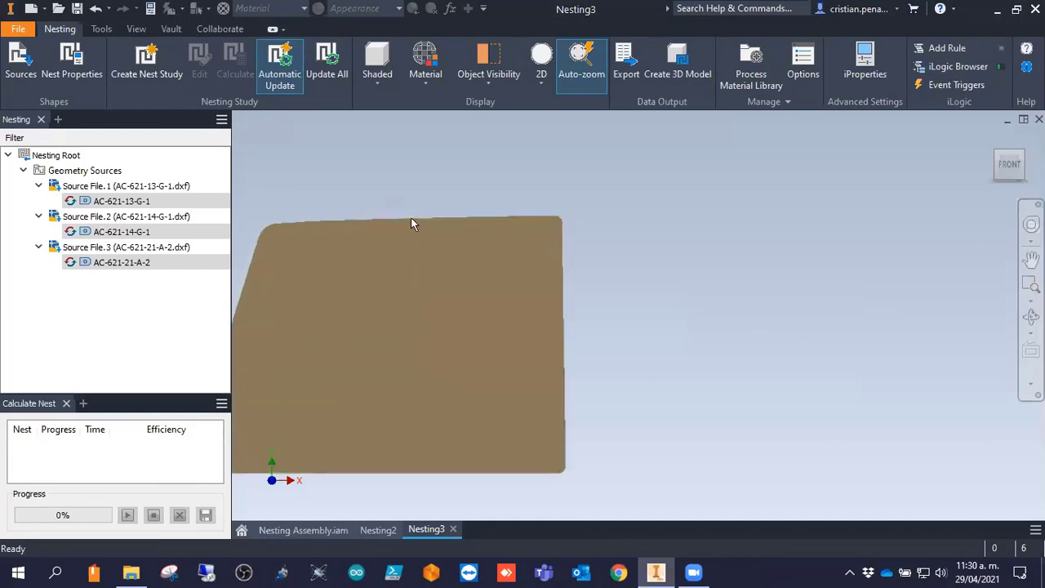
{"action": "middle_click_drag", "start_coordinate": [364, 235], "coordinate": [453, 217]}
{"action": "scroll", "coordinate": [566, 232], "scroll_direction": "down", "scroll_amount": 5}
{"action": "scroll", "coordinate": [571, 269], "scroll_direction": "down", "scroll_amount": 5}
{"action": "scroll", "coordinate": [665, 315], "scroll_direction": "up", "scroll_amount": 5}
{"action": "middle_click_drag", "start_coordinate": [612, 309], "coordinate": [540, 277]}
{"action": "middle_click_drag", "start_coordinate": [462, 308], "coordinate": [483, 344]}
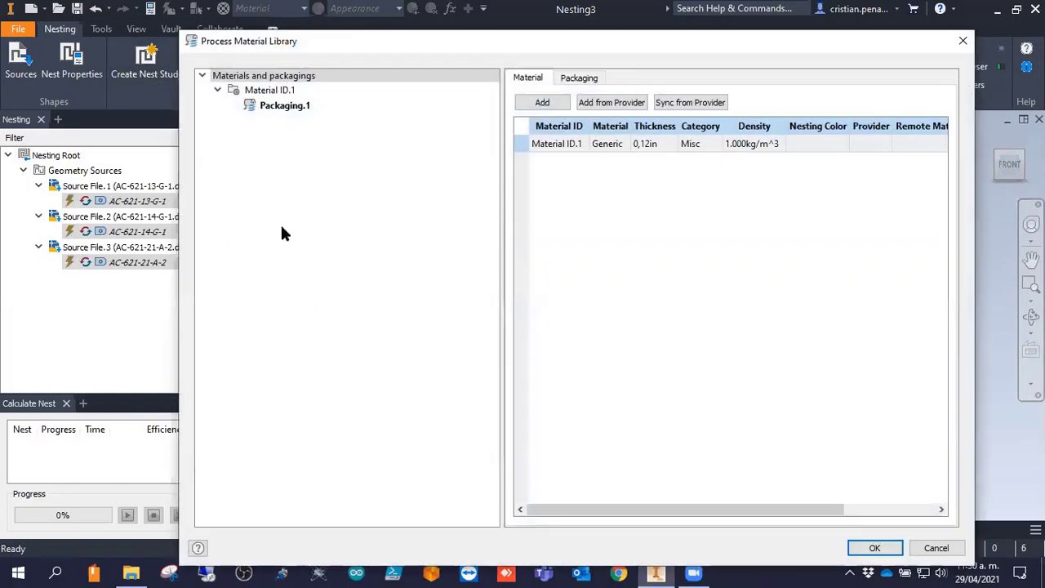
Set the length of Packaging.1 under Material ID.1 to 2920 mm in the process material library.
{"action": "left_click", "coordinate": [280, 107]}
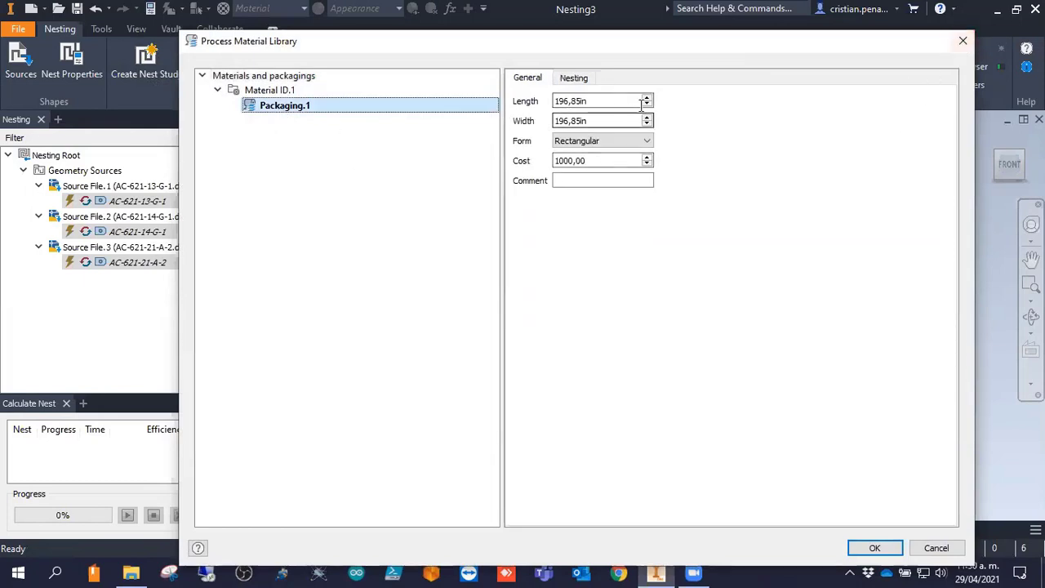
{"action": "left_click", "coordinate": [604, 122]}
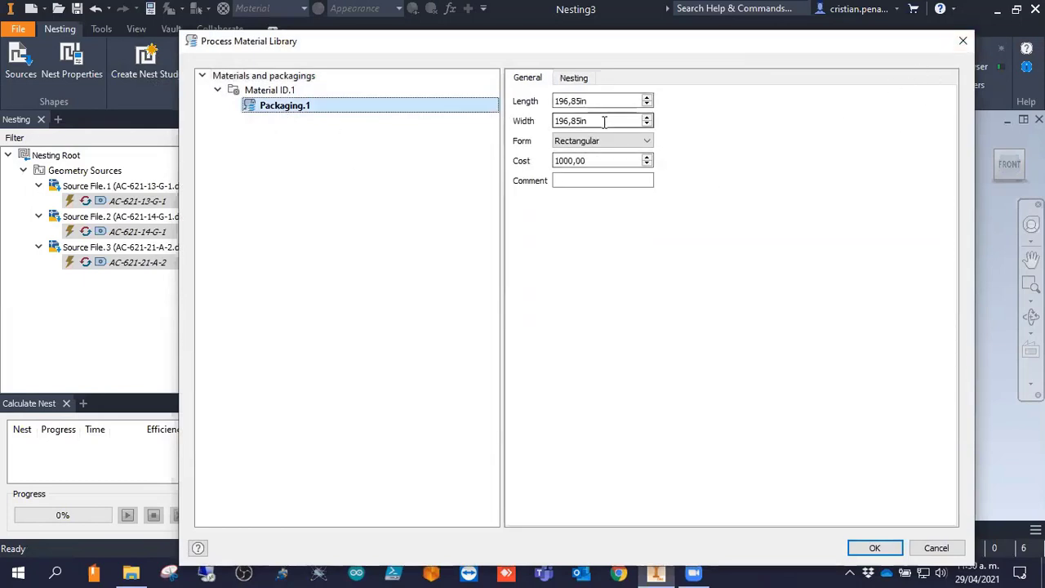
{"action": "left_click", "coordinate": [599, 100]}
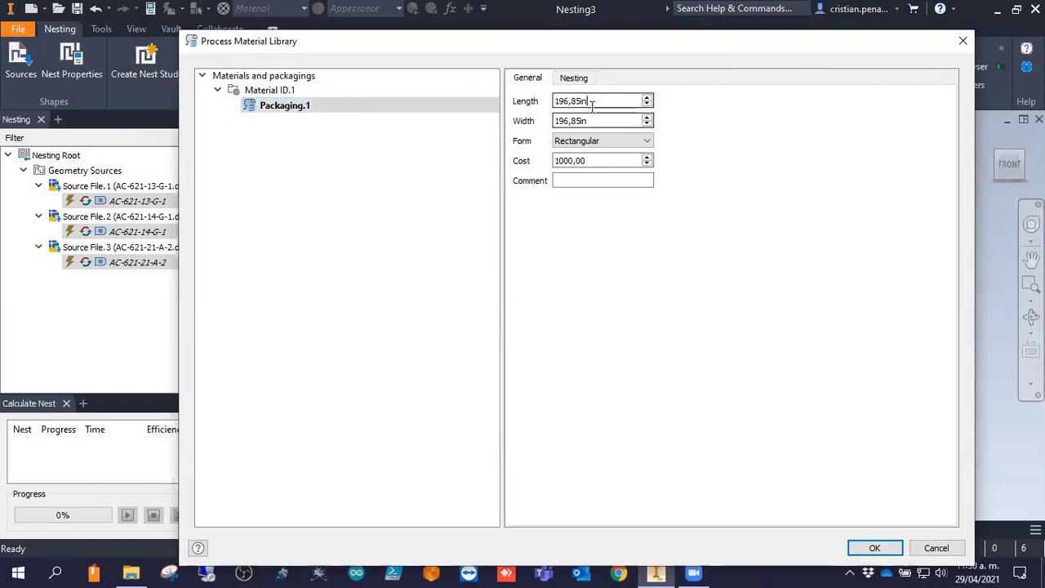
{"action": "left_click_drag", "start_coordinate": [598, 101], "coordinate": [534, 105]}
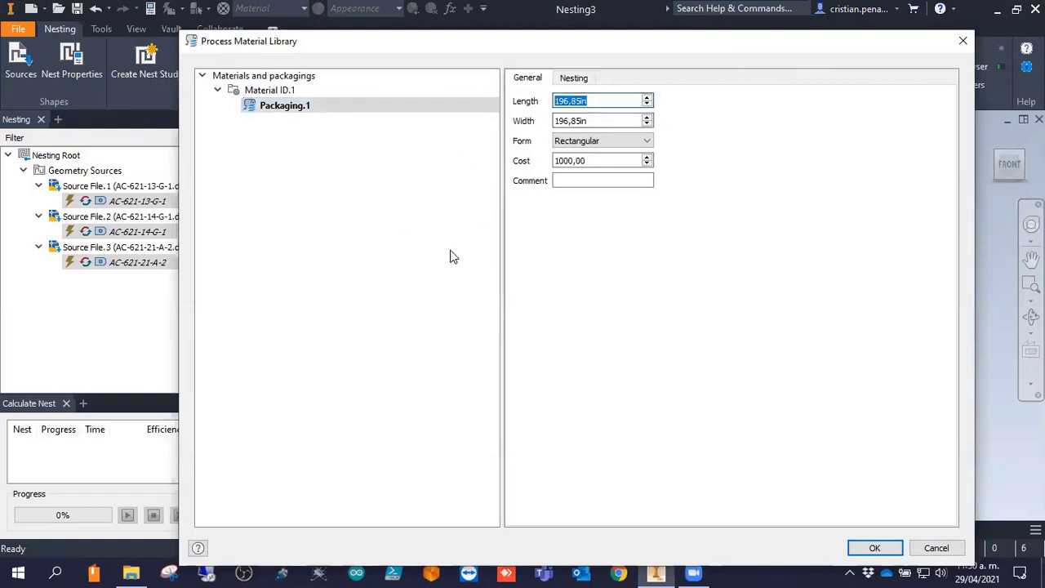
{"action": "type", "text": "2920mm"}
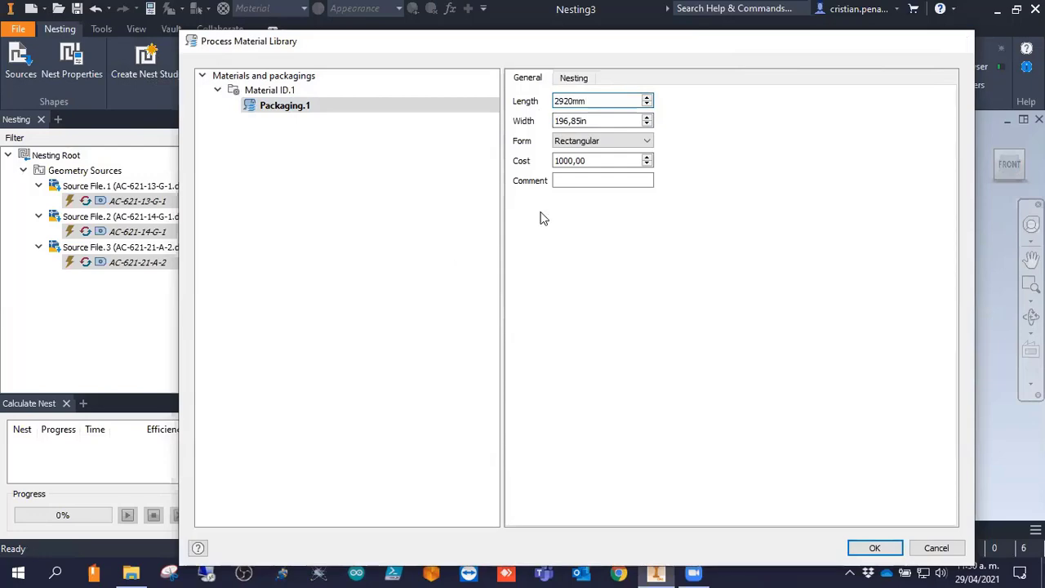
{"action": "key", "text": "Return"}
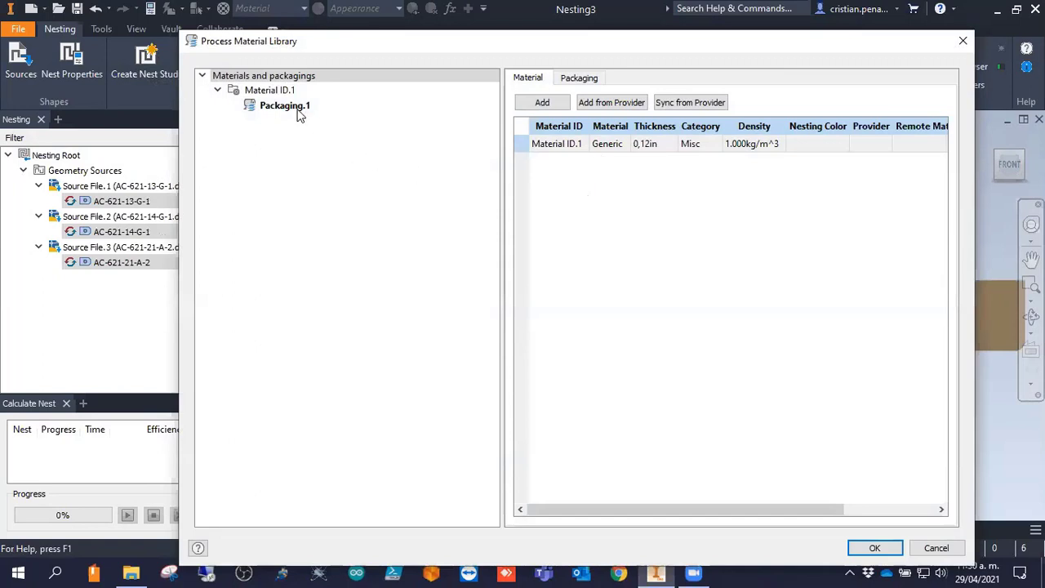
Set the width of Packaging.1 to 2000 mm and apply the process material library changes.
{"action": "left_click", "coordinate": [297, 110]}
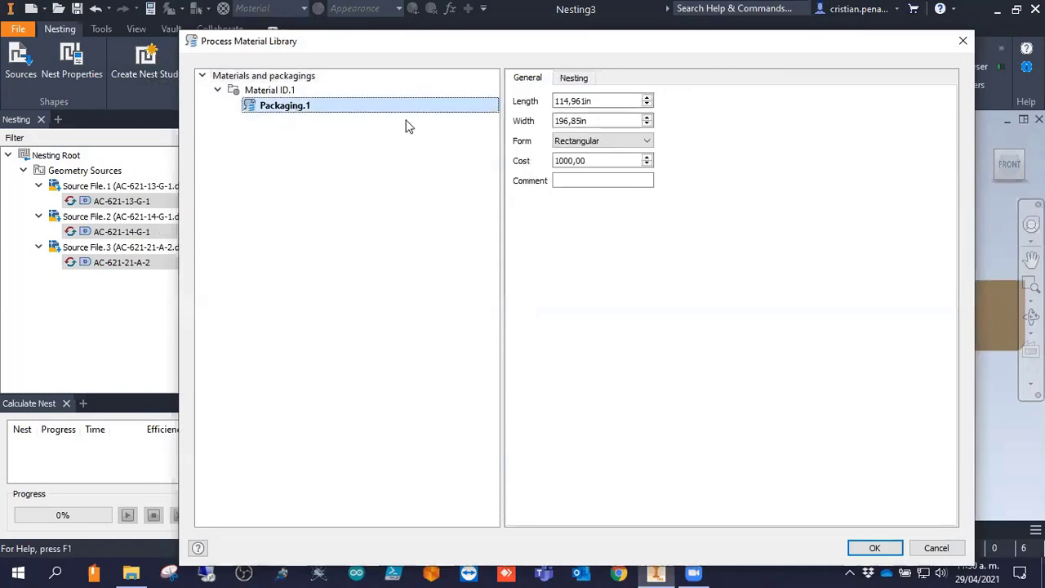
{"action": "left_click", "coordinate": [599, 121]}
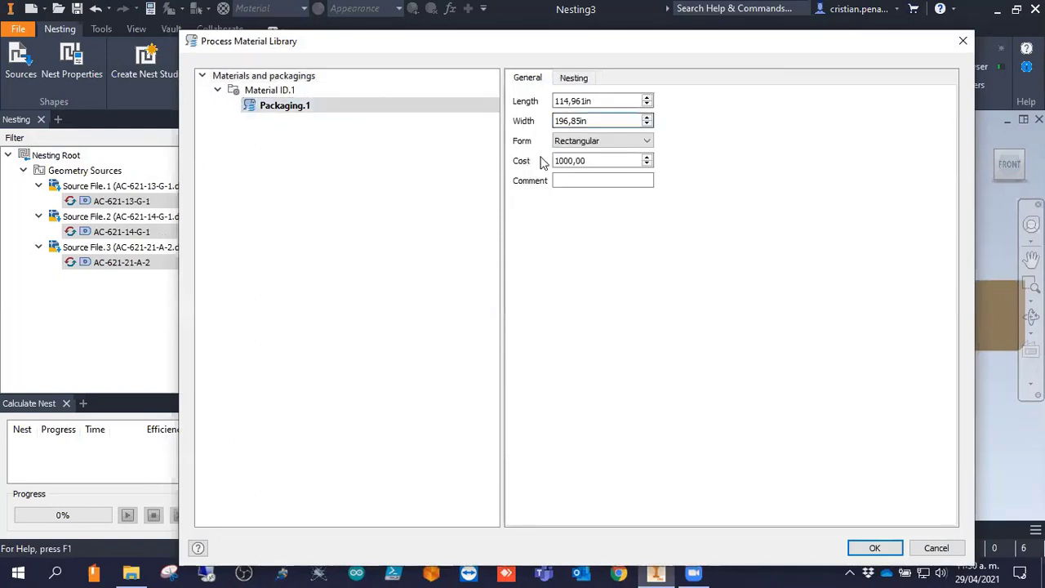
{"action": "key", "text": "BackSpace"}
{"action": "key", "text": "BackSpace"}
{"action": "key", "text": "BackSpace"}
{"action": "key", "text": "BackSpace"}
{"action": "key", "text": "BackSpace"}
{"action": "key", "text": "BackSpace"}
{"action": "key", "text": "BackSpace"}
{"action": "type", "text": "2000mm"}
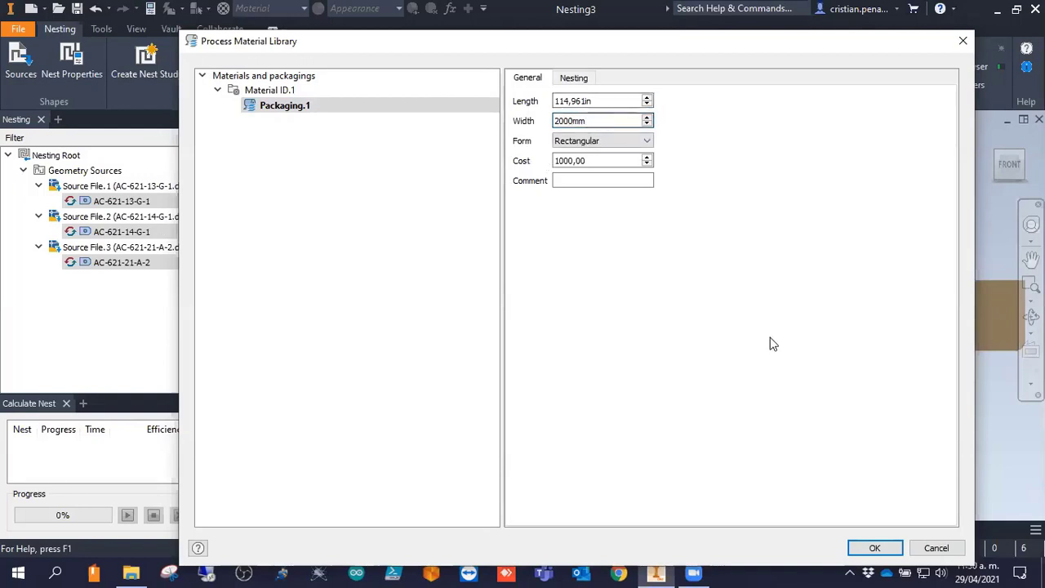
{"action": "key", "text": "Return"}
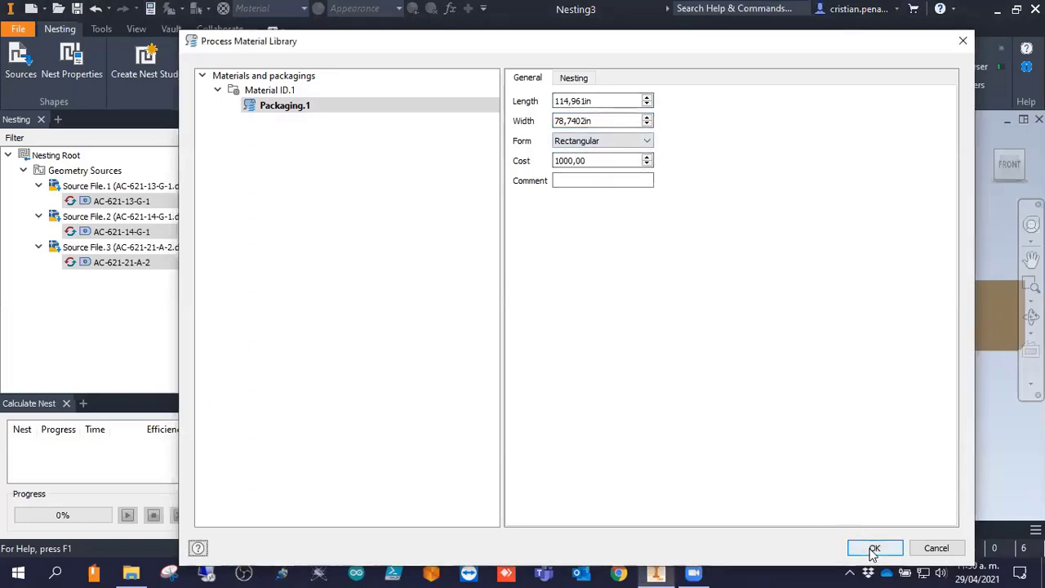
{"action": "left_click", "coordinate": [597, 101]}
{"action": "left_click", "coordinate": [590, 121]}
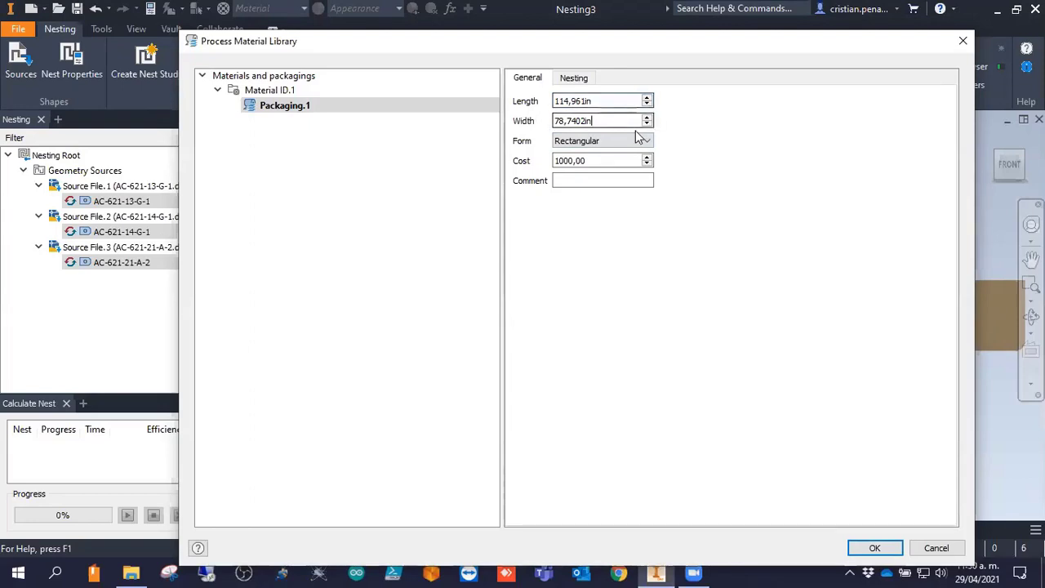
{"action": "left_click", "coordinate": [876, 547]}
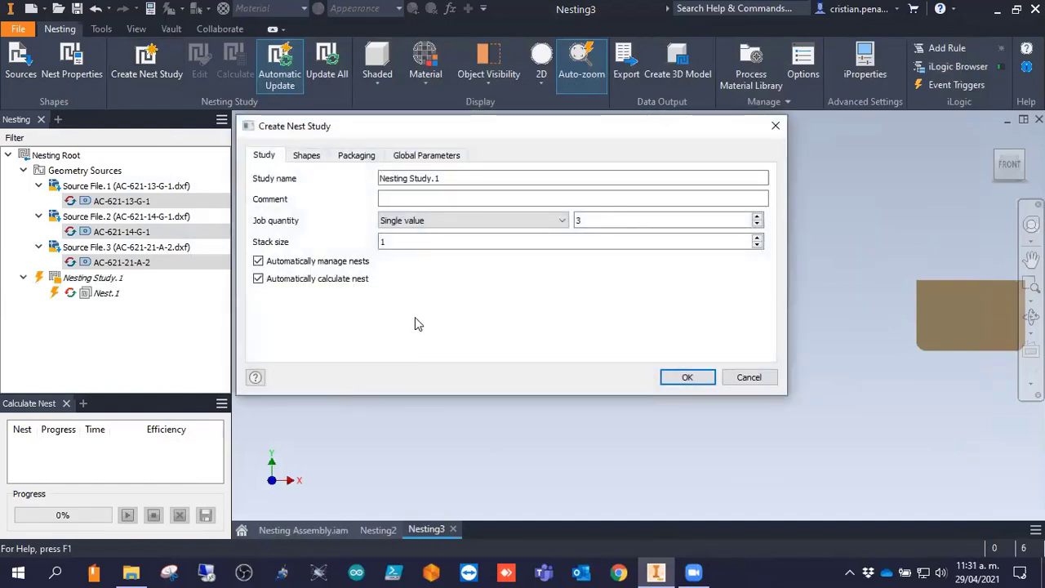
Set the nest study's job quantity to Multi-value and open its quantity details.
{"action": "left_click", "coordinate": [415, 222]}
{"action": "left_click", "coordinate": [415, 225]}
{"action": "left_click", "coordinate": [421, 223]}
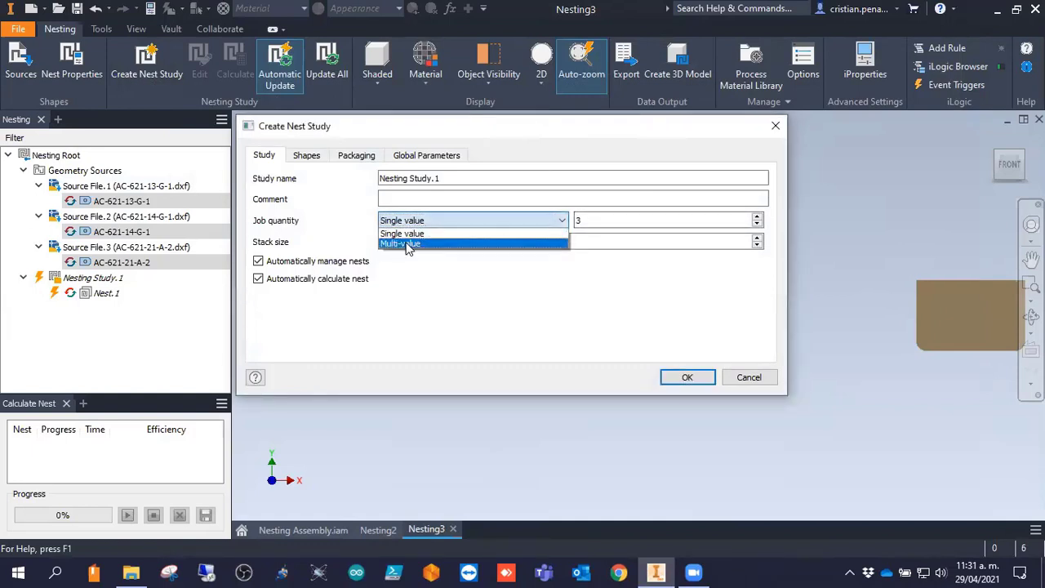
{"action": "left_click", "coordinate": [408, 242]}
{"action": "left_click", "coordinate": [645, 222]}
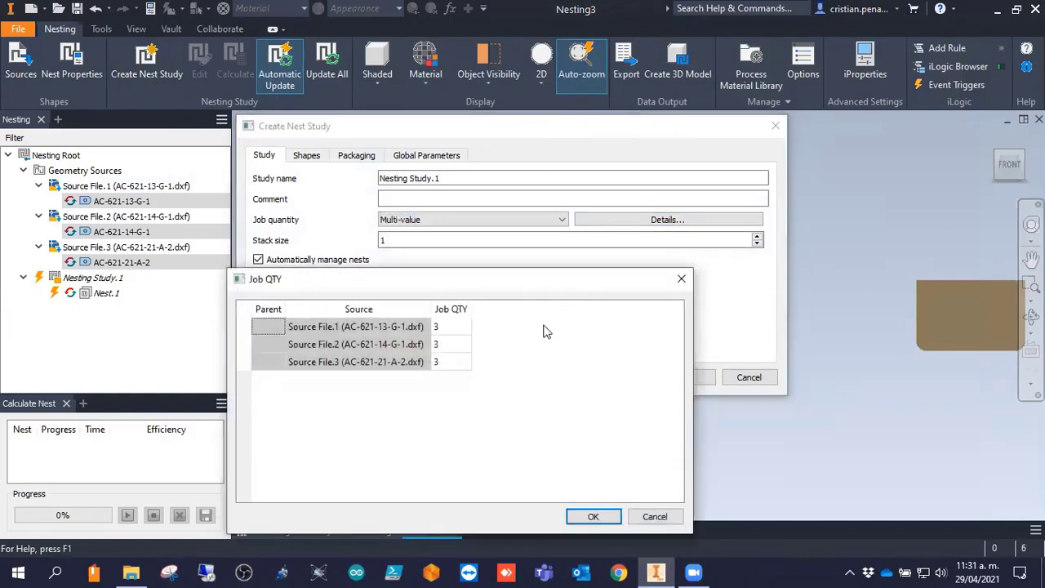
Set the job quantities to 1 for AC-621-13-G-1.dxf, 2 for AC-621-14-G-1.dxf and 3 for AC-621-21-A-2.dxf.
{"action": "left_click", "coordinate": [445, 328]}
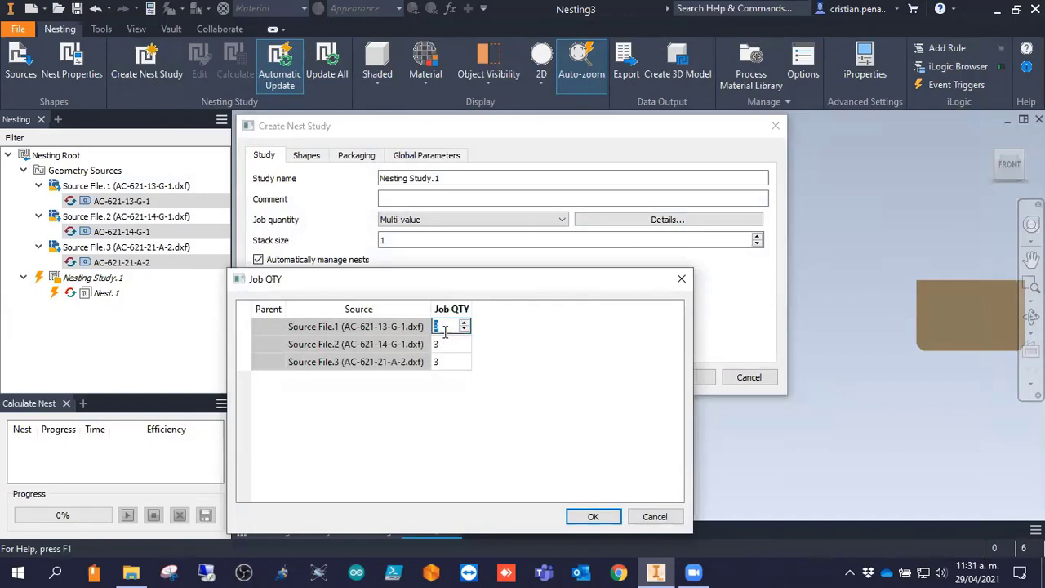
{"action": "type", "text": "1"}
{"action": "left_click", "coordinate": [448, 362]}
{"action": "type", "text": "1"}
{"action": "left_click", "coordinate": [444, 343]}
{"action": "type", "text": "2"}
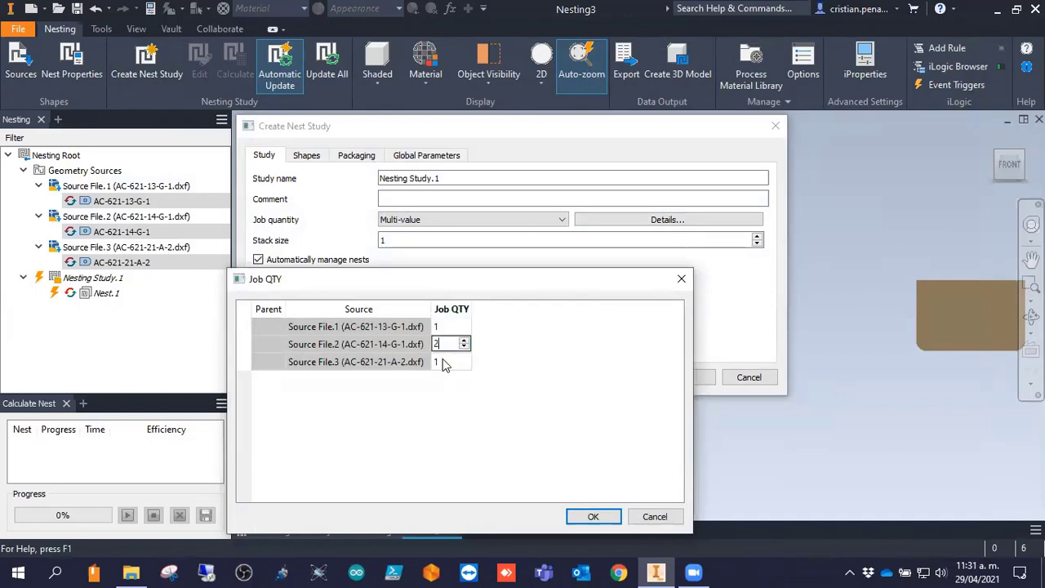
{"action": "left_click", "coordinate": [444, 361]}
{"action": "type", "text": "3"}
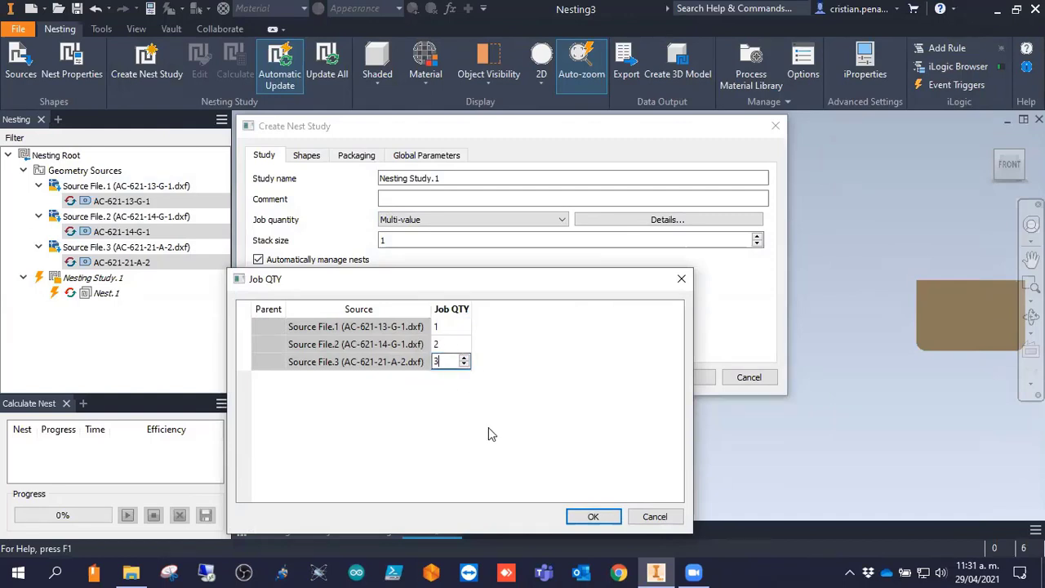
{"action": "left_click", "coordinate": [591, 516]}
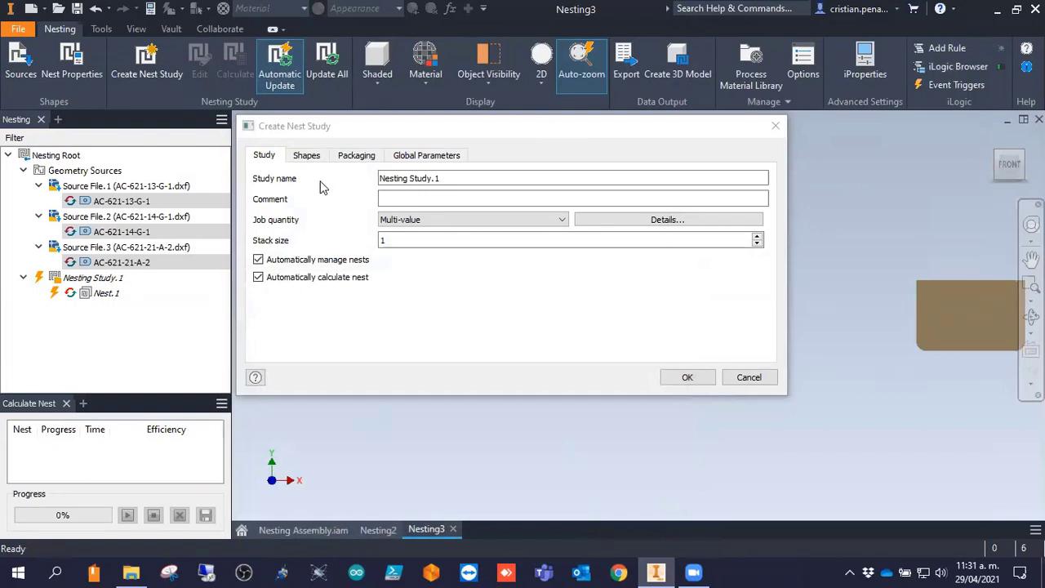
Check the study's shapes and packaging settings and create Nesting Study.1.
{"action": "left_click", "coordinate": [314, 155]}
{"action": "left_click", "coordinate": [353, 155]}
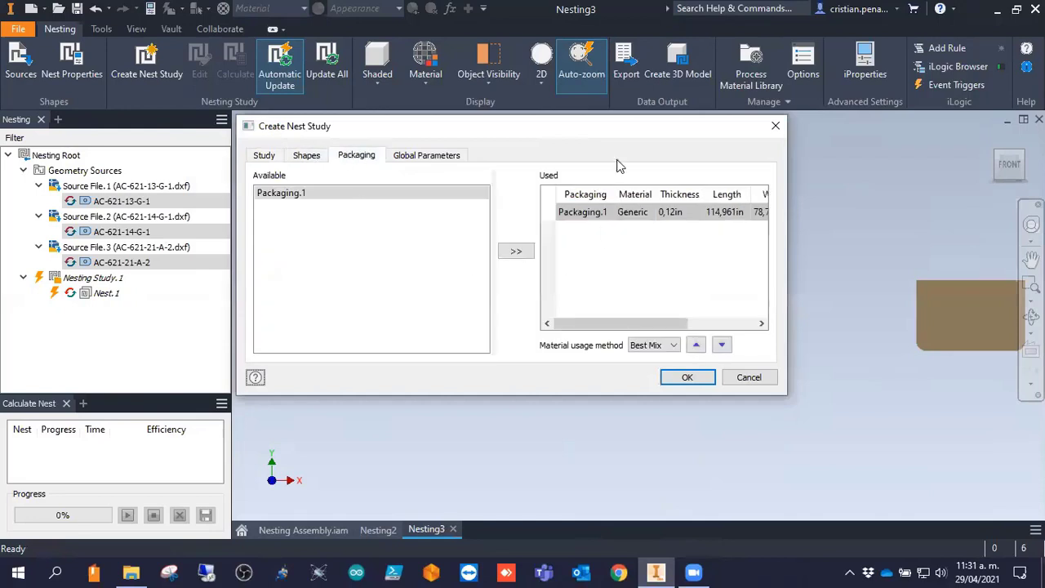
{"action": "left_click", "coordinate": [685, 377]}
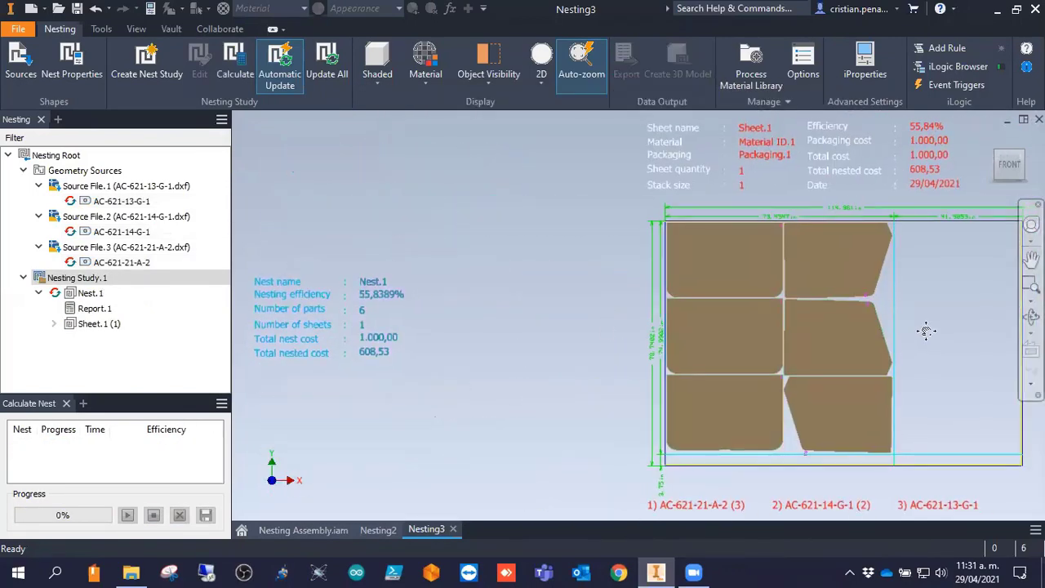
Examine the calculated sheet layout, the nest summary and the source shapes of the DXF nest.
{"action": "middle_click_drag", "start_coordinate": [439, 282], "coordinate": [357, 276]}
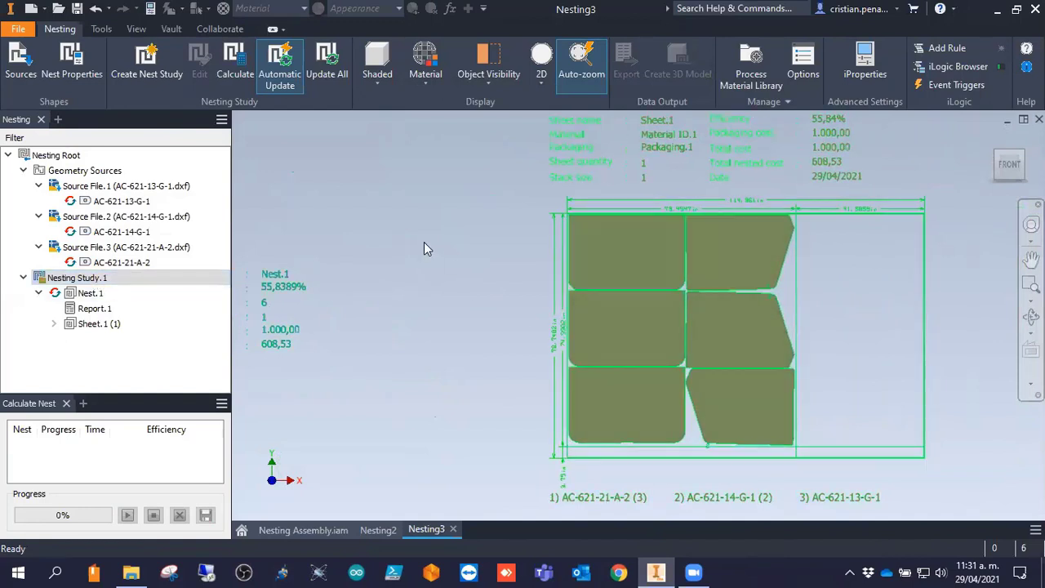
{"action": "scroll", "coordinate": [512, 253], "scroll_direction": "down", "scroll_amount": 5}
{"action": "middle_click_drag", "start_coordinate": [500, 338], "coordinate": [513, 474]}
{"action": "scroll", "coordinate": [512, 473], "scroll_direction": "up", "scroll_amount": 5}
{"action": "middle_click_drag", "start_coordinate": [575, 292], "coordinate": [544, 286]}
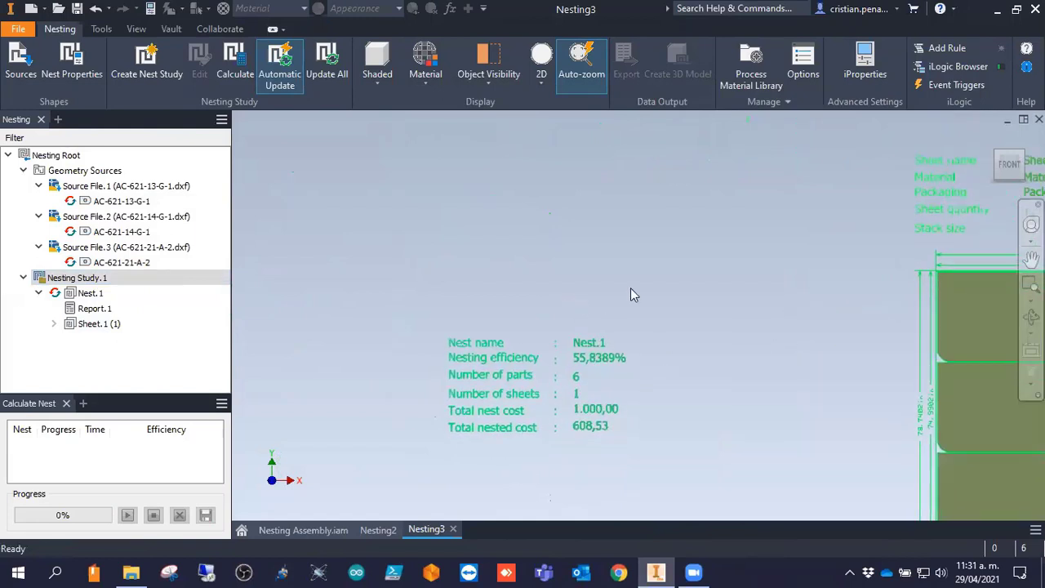
{"action": "scroll", "coordinate": [630, 295], "scroll_direction": "down", "scroll_amount": 2}
{"action": "scroll", "coordinate": [737, 239], "scroll_direction": "down", "scroll_amount": 2}
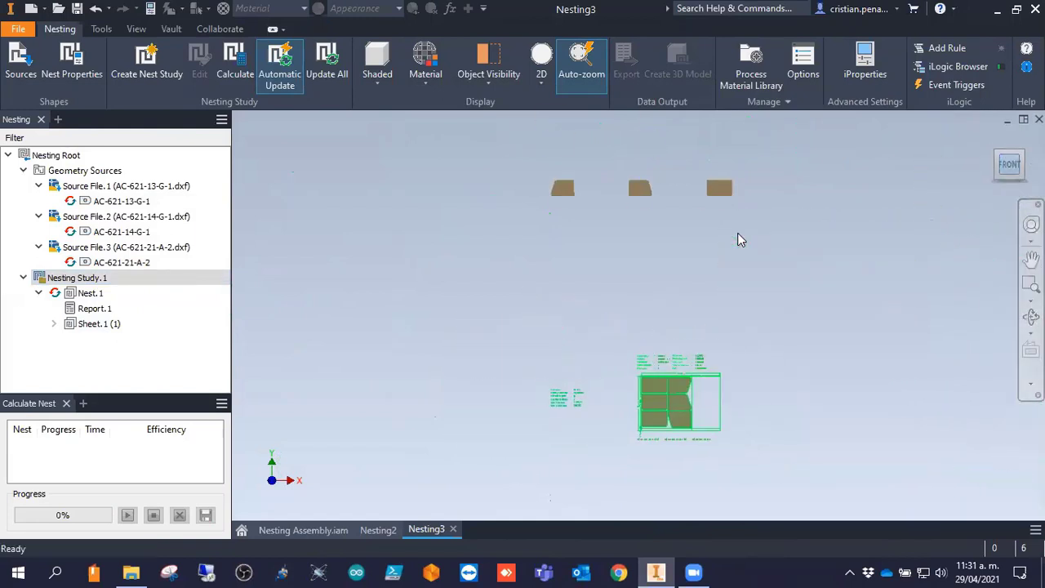
Switch to the Nesting2 document.
{"action": "left_click", "coordinate": [376, 530]}
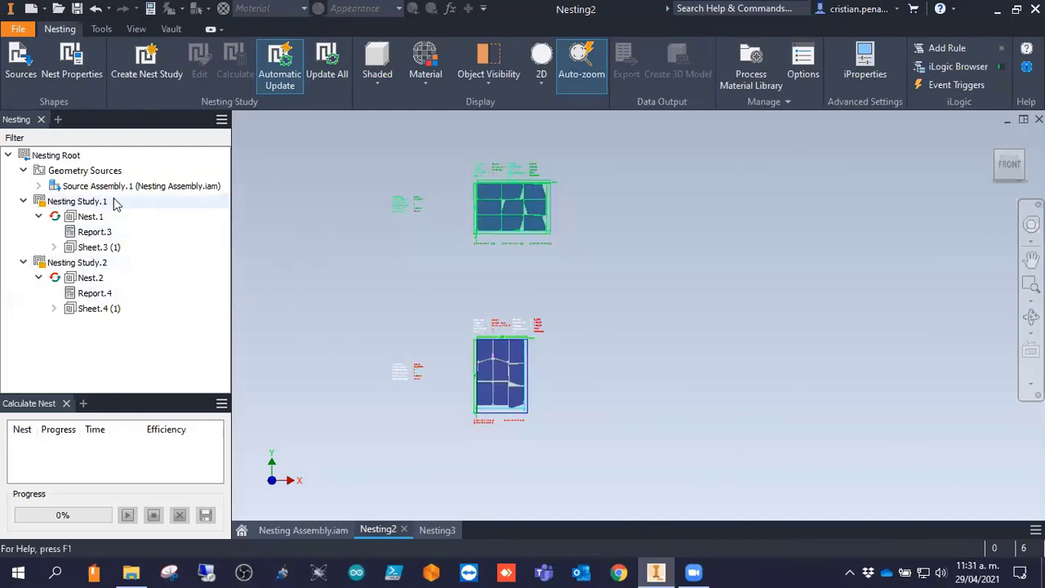
{"action": "left_click", "coordinate": [82, 202]}
{"action": "right_click", "coordinate": [82, 202]}
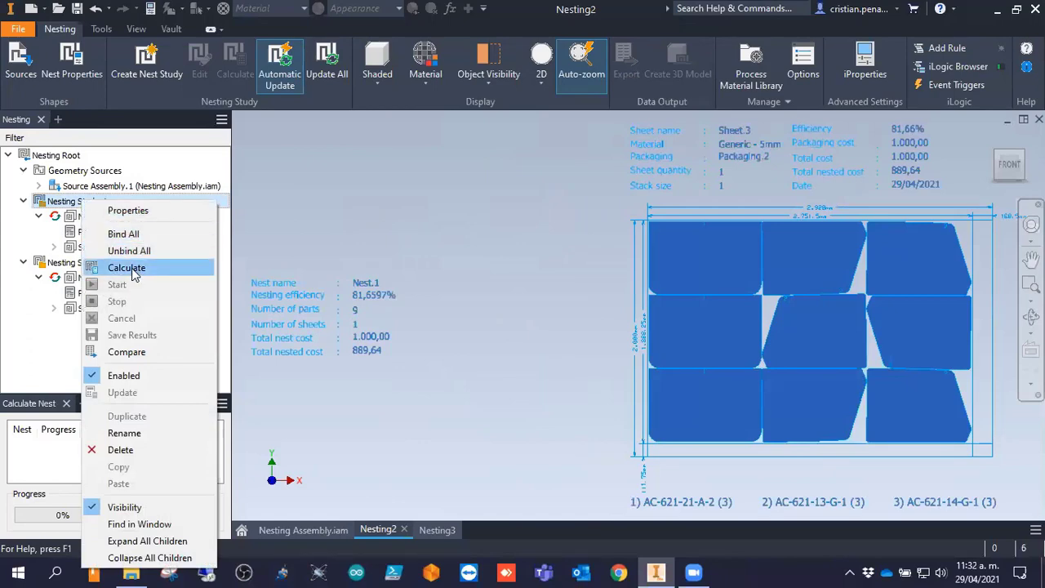
{"action": "left_click", "coordinate": [467, 441]}
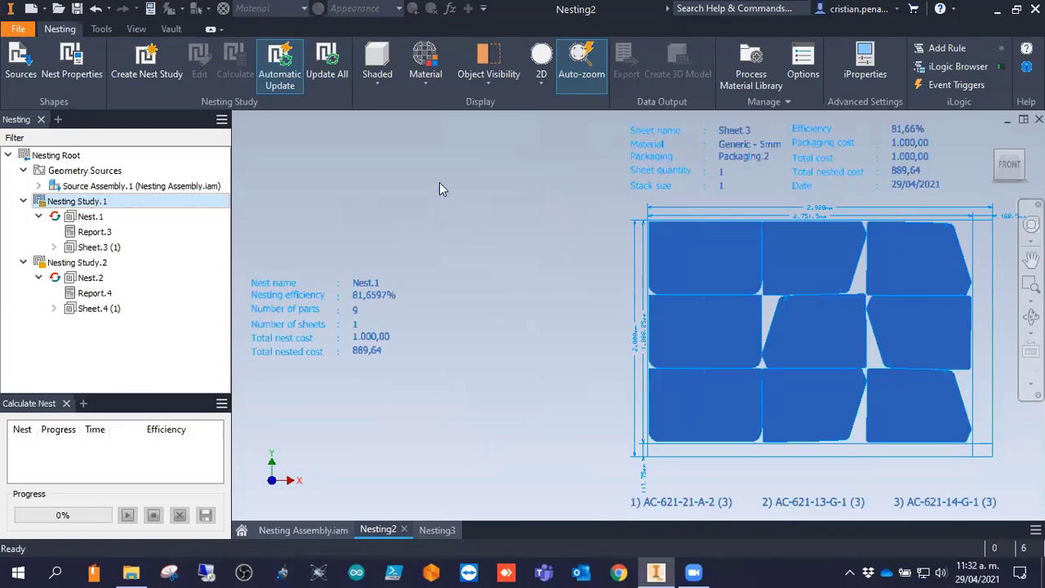
{"action": "left_click", "coordinate": [507, 115]}
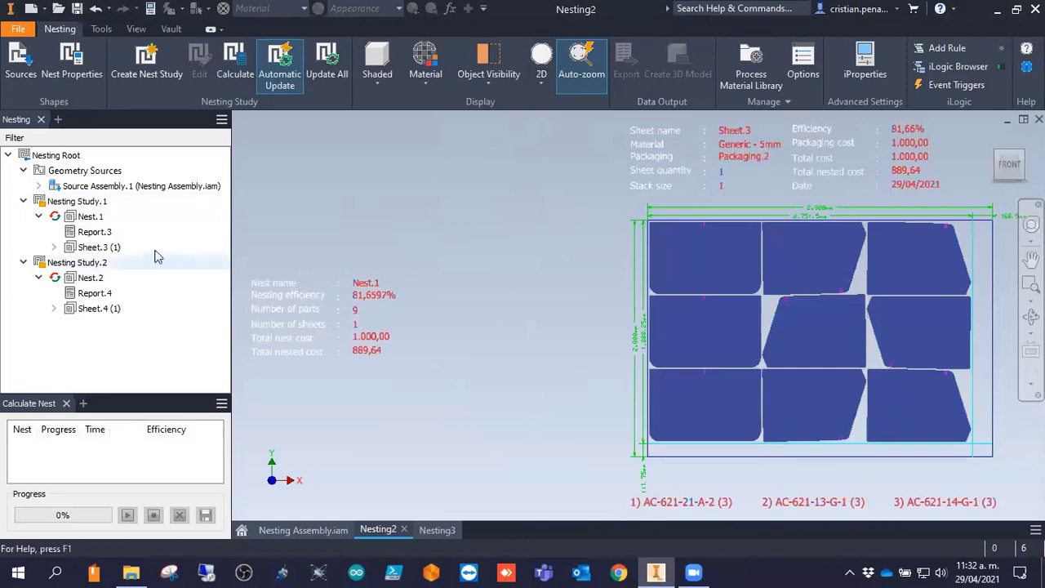
Open a comparison of Nesting Study.1 and Nesting Study.2.
{"action": "left_click", "coordinate": [85, 204]}
{"action": "left_click", "coordinate": [90, 262], "text": "ctrl"}
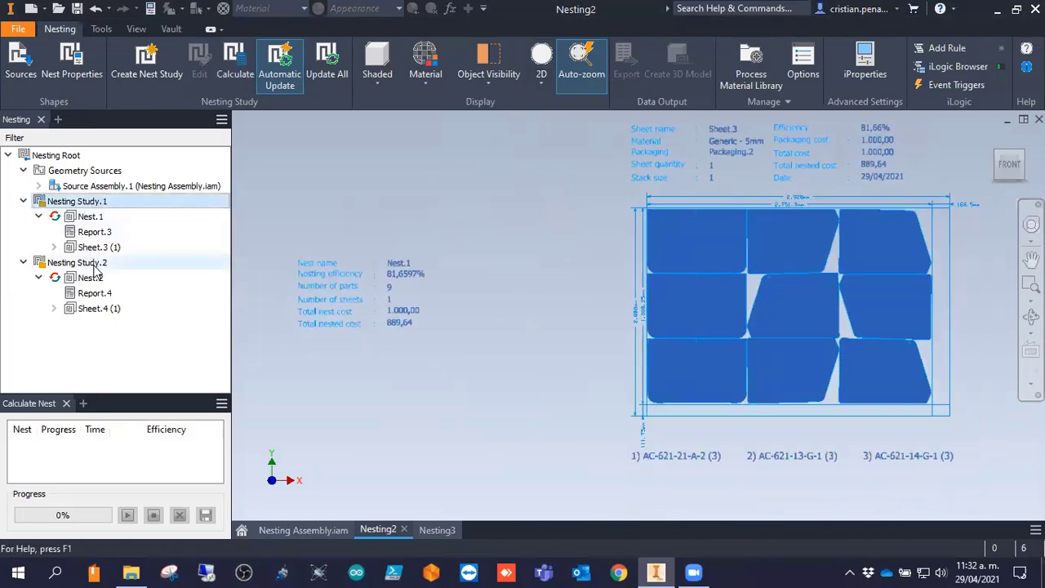
{"action": "right_click", "coordinate": [93, 272]}
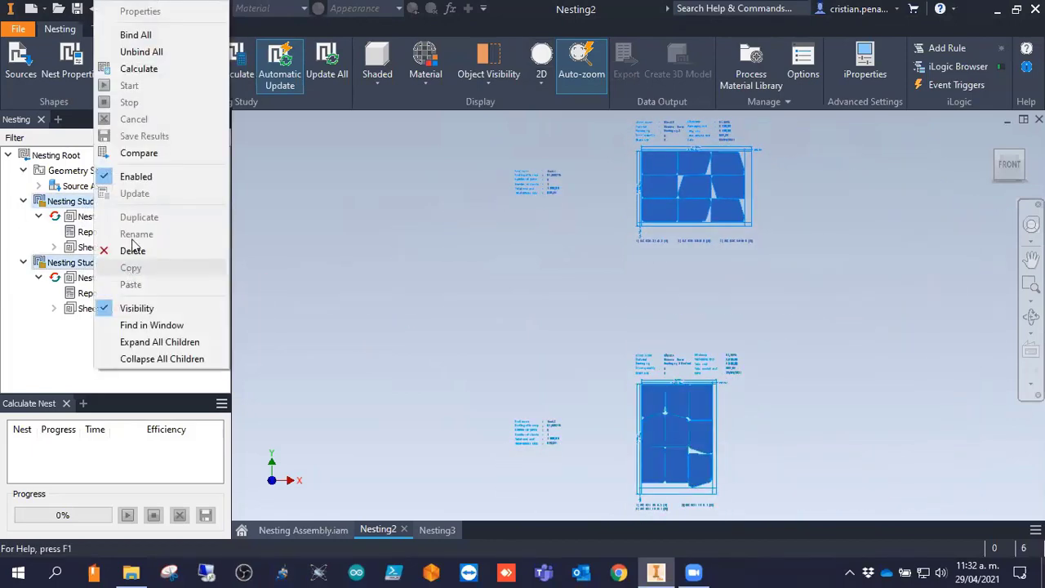
{"action": "left_click", "coordinate": [144, 154]}
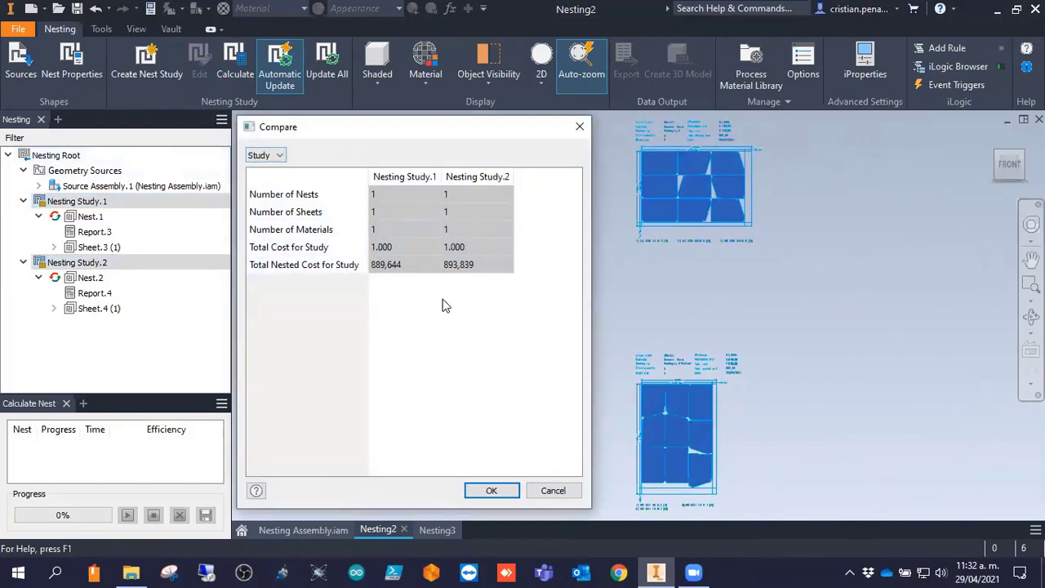
Compare the two studies at Nest level, reviewing efficiency, remnant and cost figures, and close the comparison.
{"action": "left_click", "coordinate": [276, 155]}
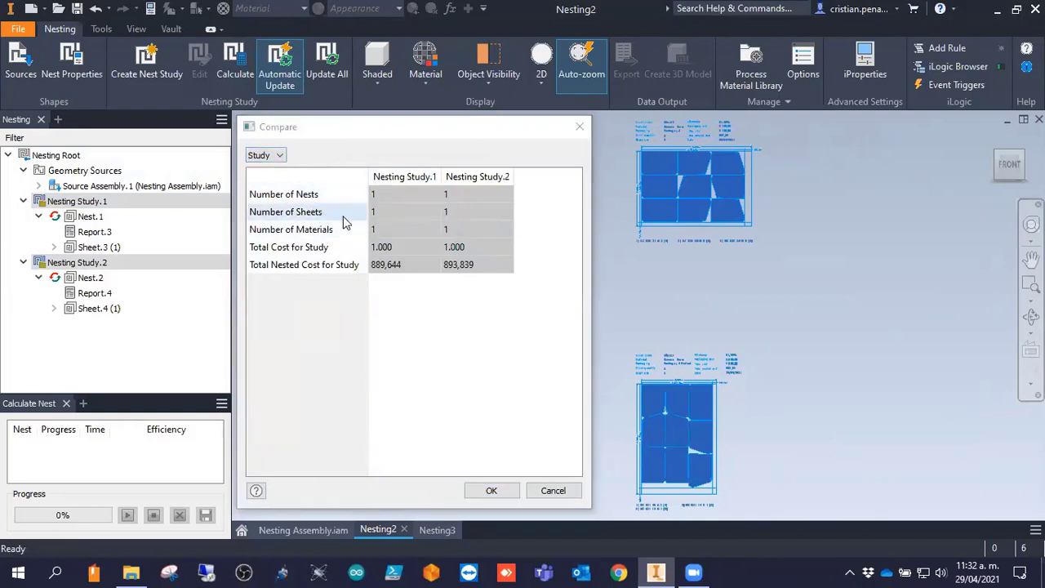
{"action": "left_click", "coordinate": [258, 156]}
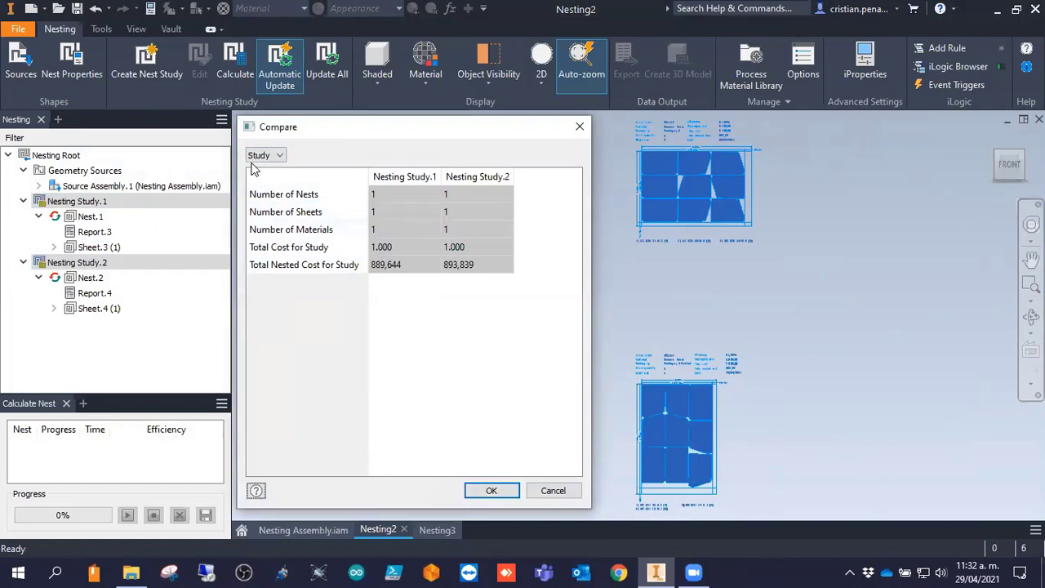
{"action": "left_click", "coordinate": [272, 157]}
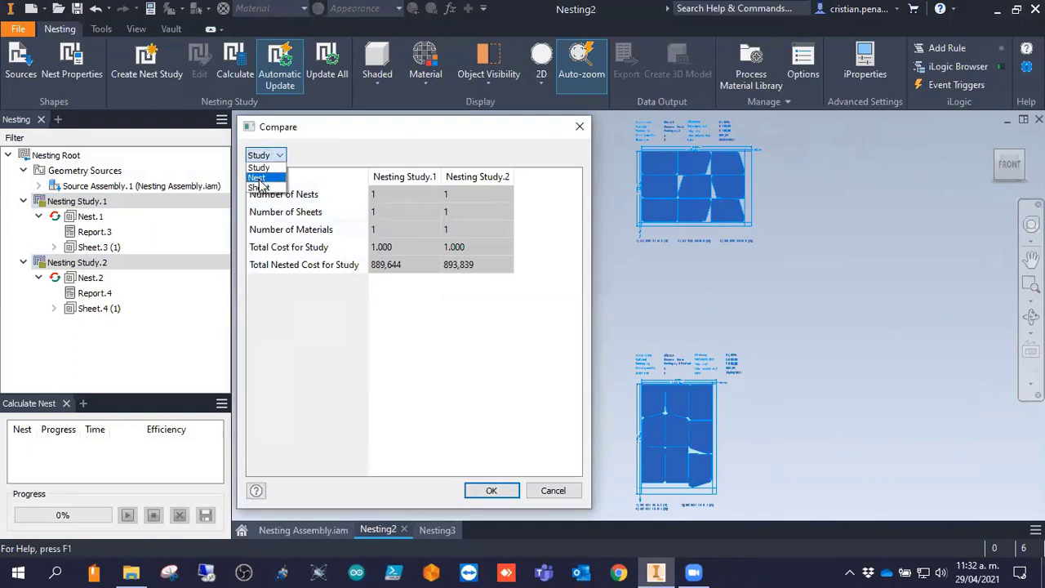
{"action": "left_click", "coordinate": [257, 177]}
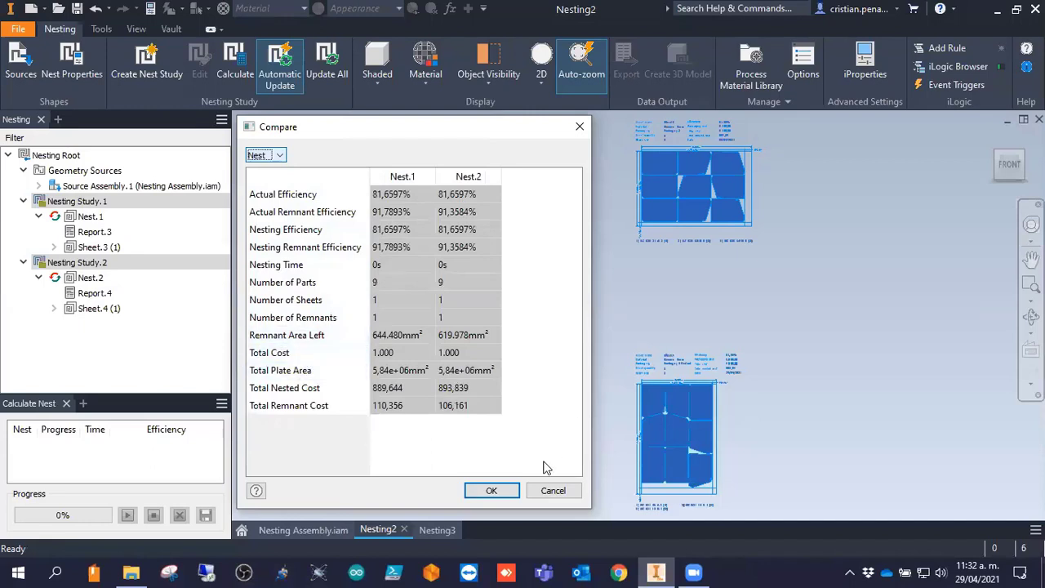
{"action": "left_click", "coordinate": [547, 492]}
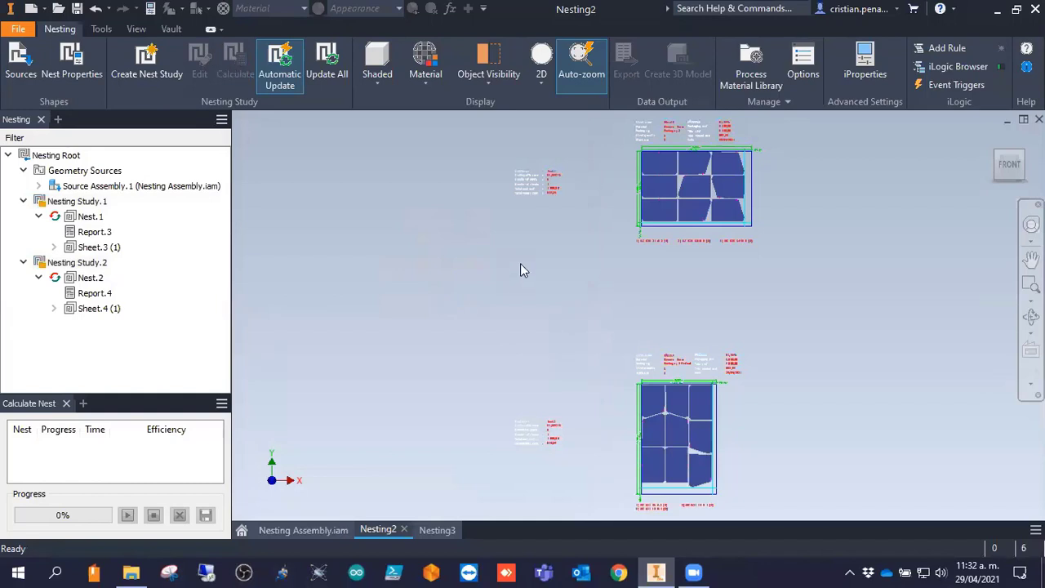
{"action": "scroll", "coordinate": [689, 179], "scroll_direction": "up", "scroll_amount": 3}
{"action": "scroll", "coordinate": [690, 179], "scroll_direction": "up", "scroll_amount": 2}
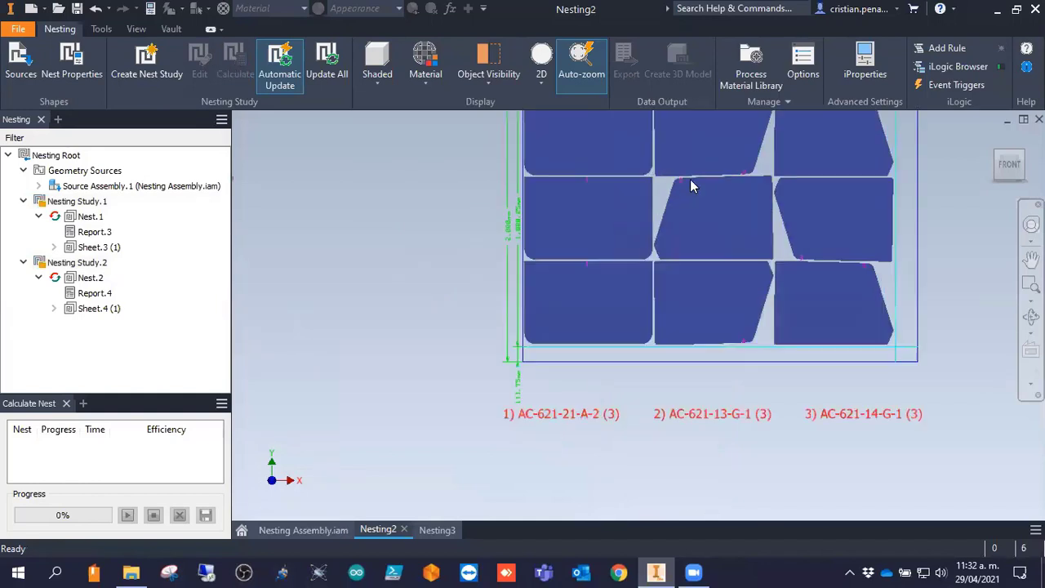
{"action": "scroll", "coordinate": [694, 264], "scroll_direction": "down", "scroll_amount": 4}
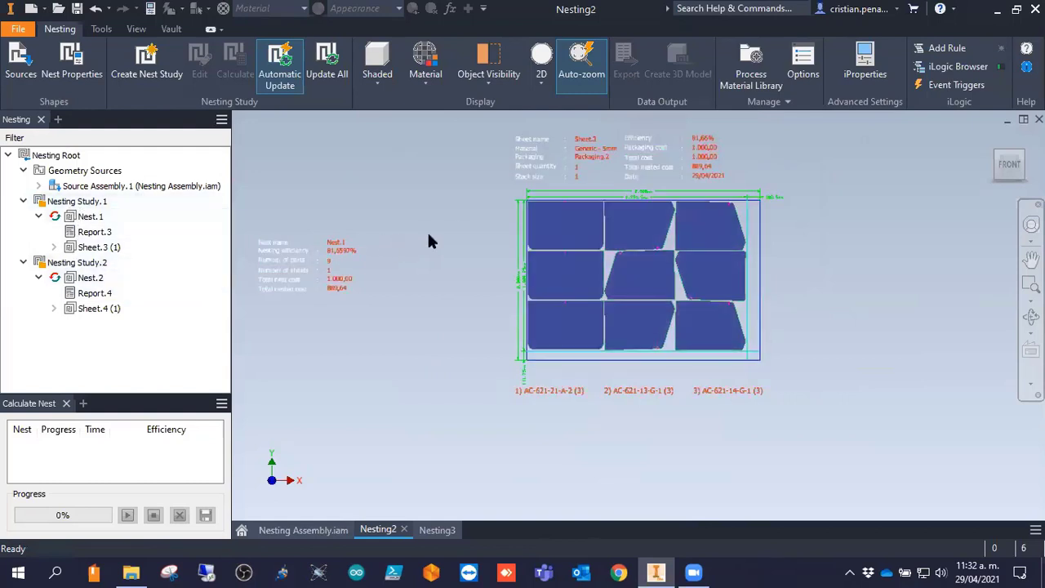
{"action": "scroll", "coordinate": [574, 308], "scroll_direction": "down", "scroll_amount": 3}
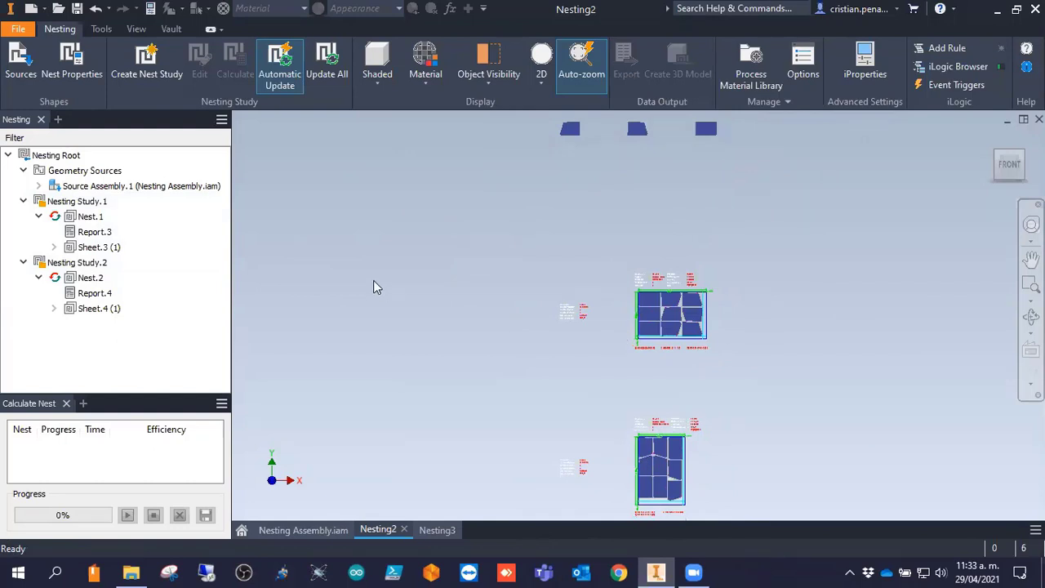
{"action": "left_click", "coordinate": [75, 203]}
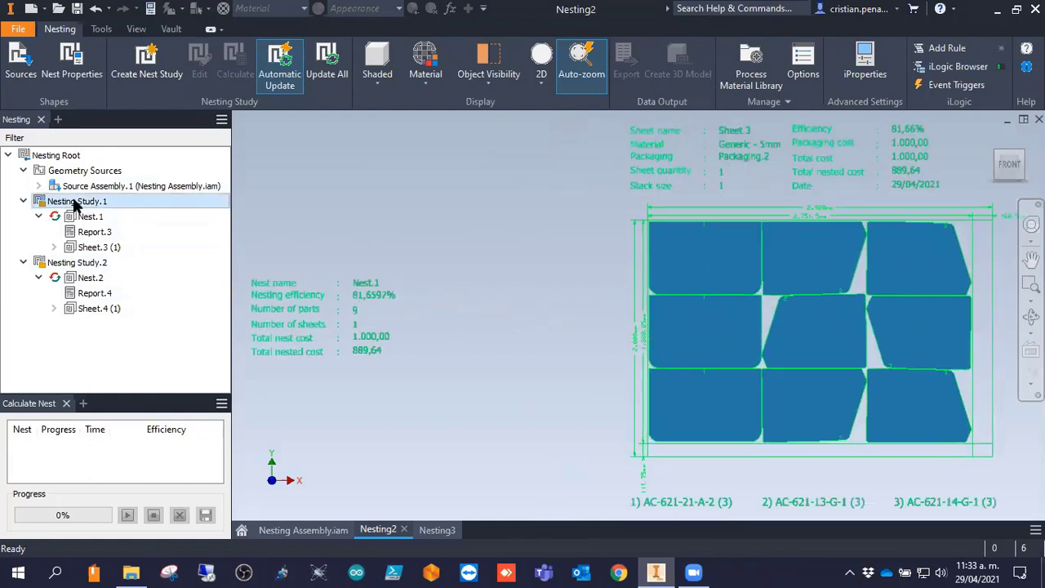
{"action": "right_click", "coordinate": [76, 202]}
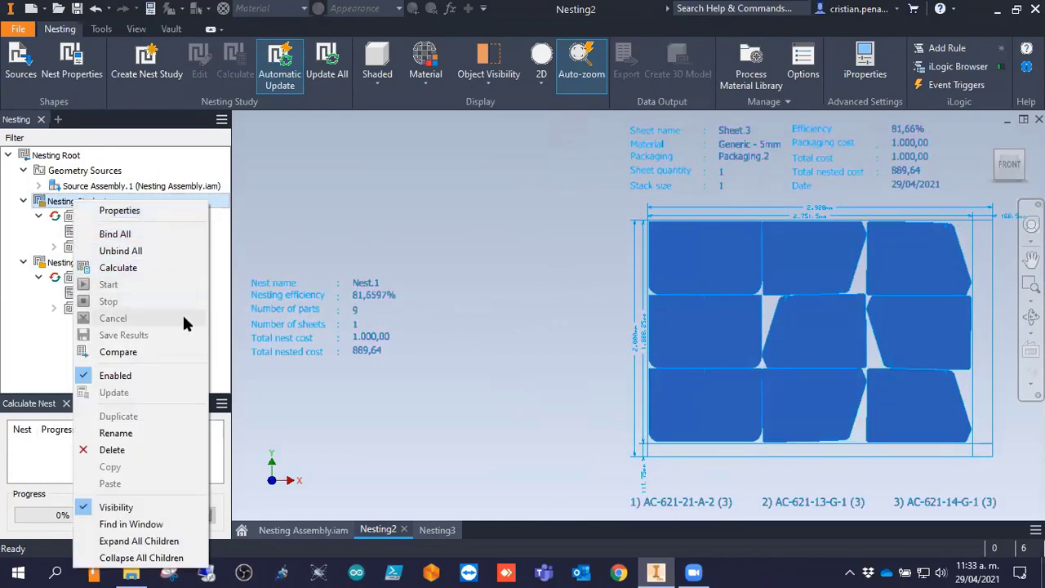
{"action": "left_click", "coordinate": [318, 211]}
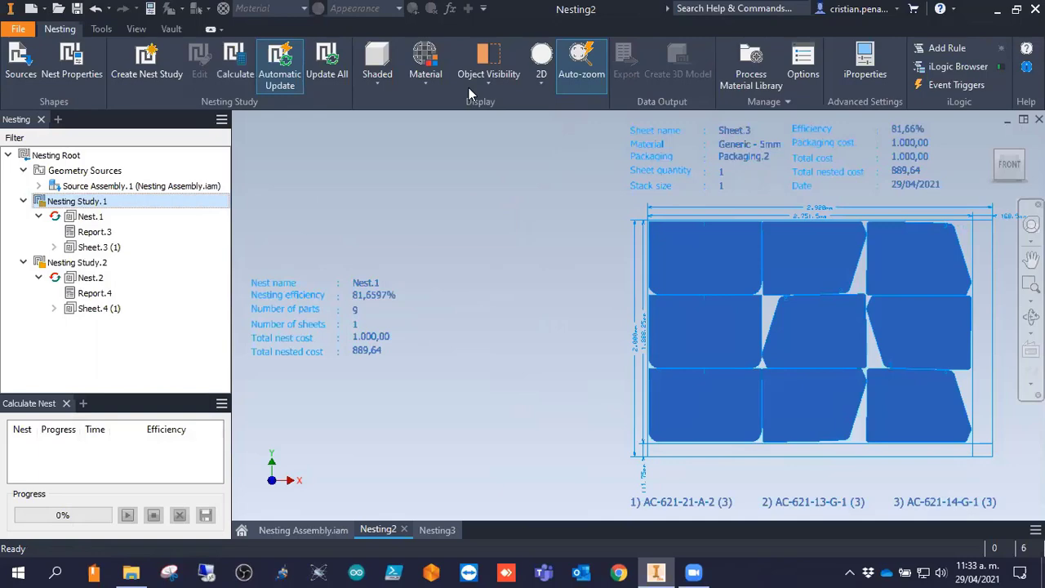
{"action": "key", "text": "Escape"}
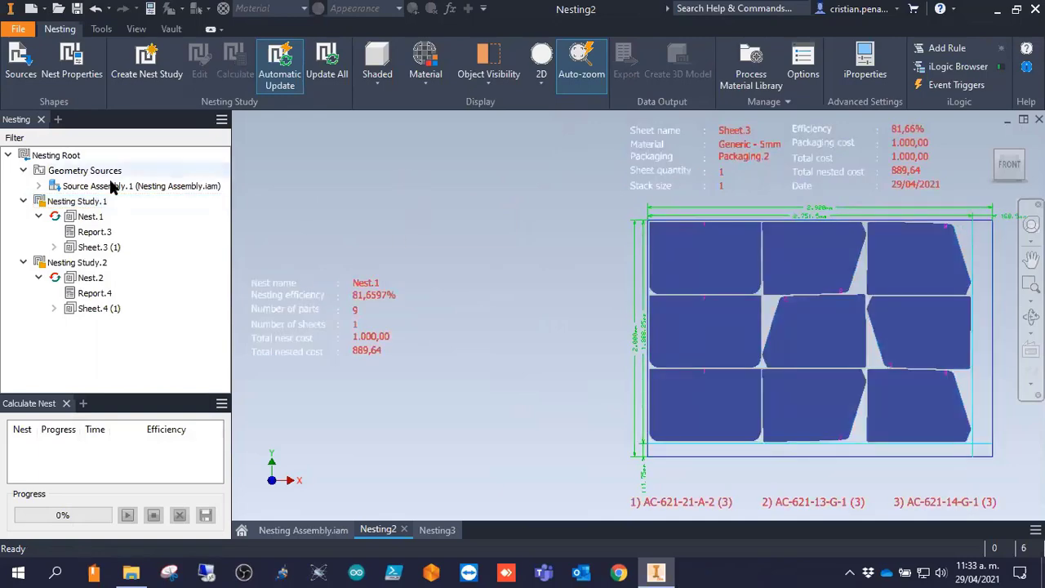
{"action": "left_click", "coordinate": [61, 159]}
{"action": "left_click", "coordinate": [398, 223]}
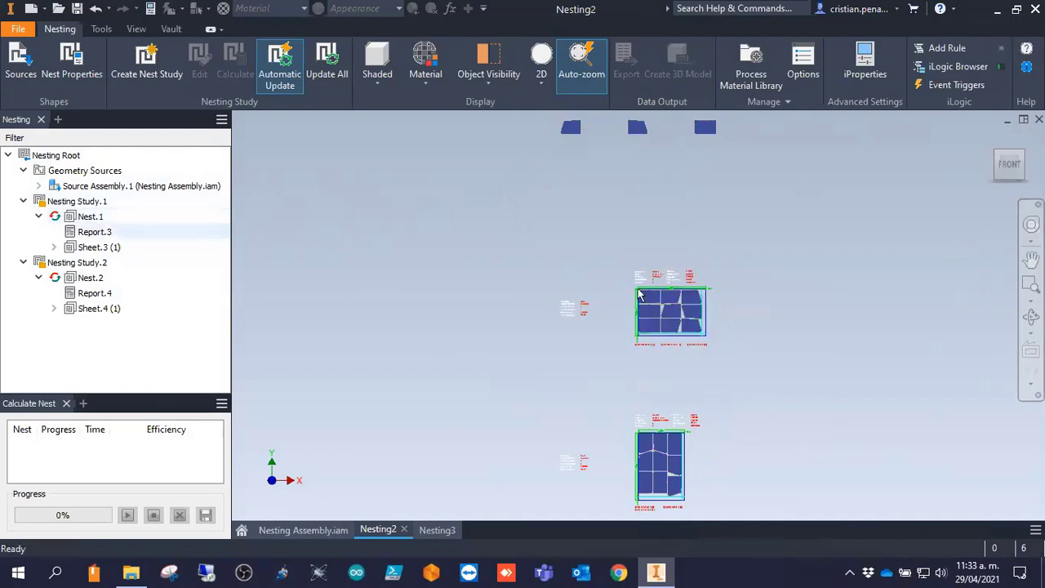
Select Sheet.3 of Nest.1 under Nesting Study.1.
{"action": "left_click", "coordinate": [92, 216]}
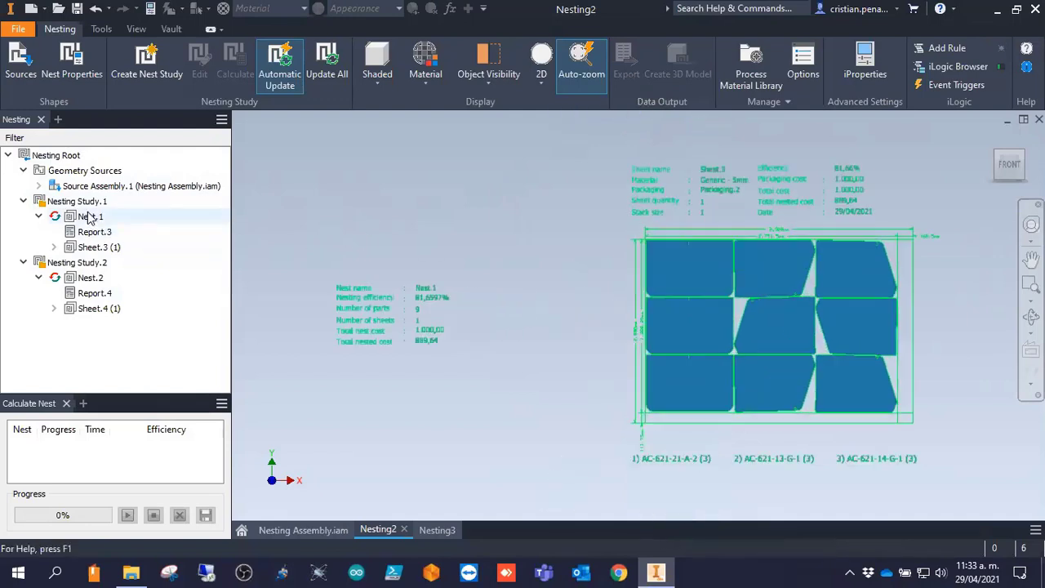
{"action": "left_click", "coordinate": [77, 201]}
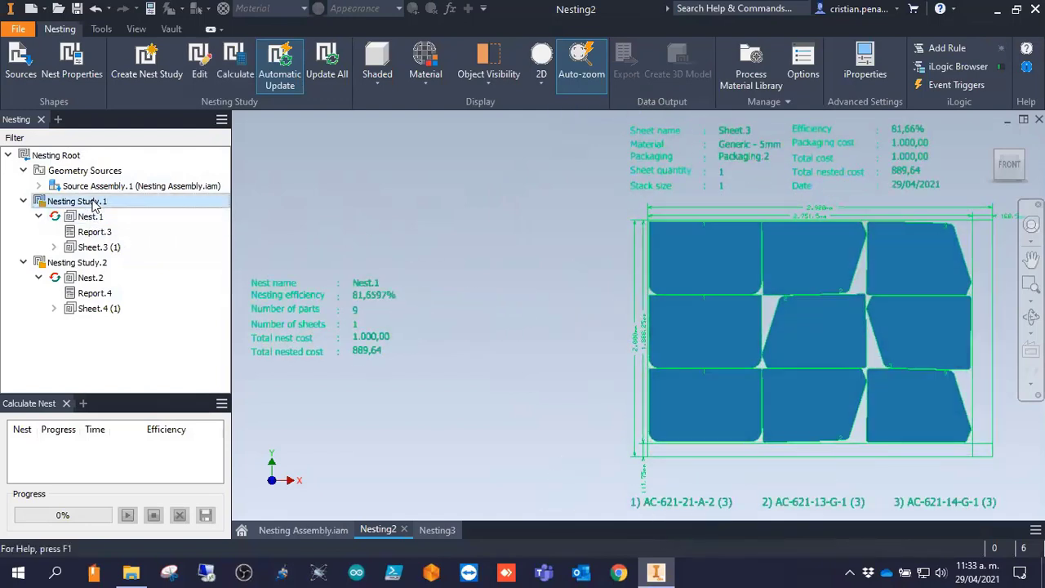
{"action": "left_click", "coordinate": [38, 216]}
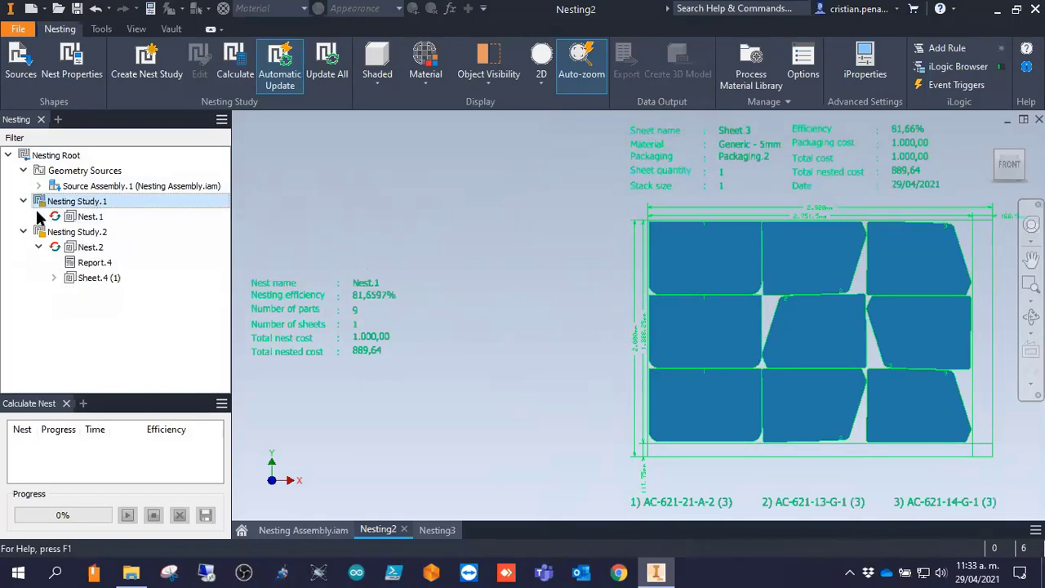
{"action": "left_click", "coordinate": [38, 216]}
{"action": "left_click", "coordinate": [95, 218]}
{"action": "left_click", "coordinate": [95, 247]}
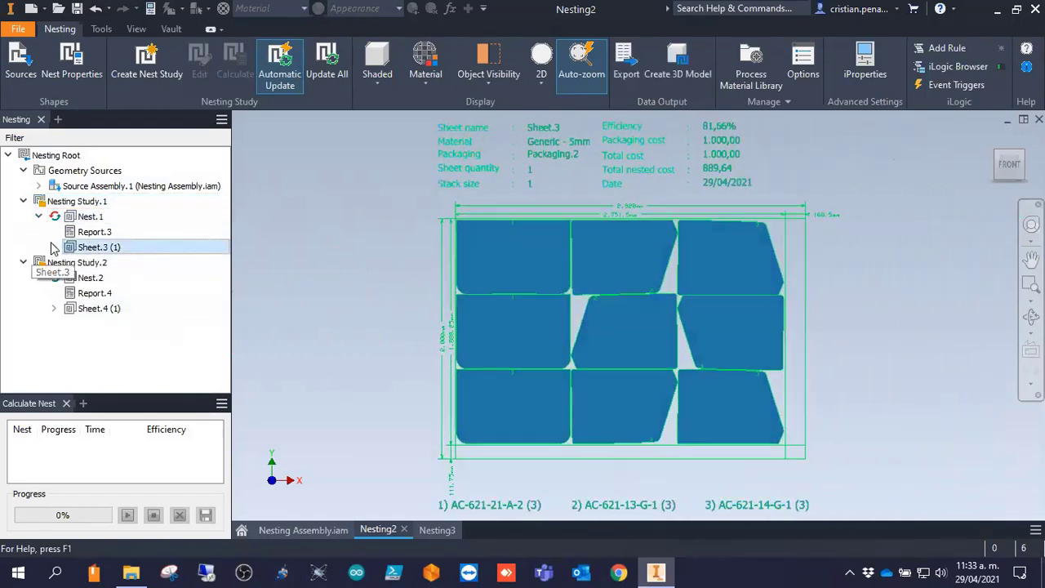
Examine the nested items under Sheet.3, including Item.13 (AC-621-21-A-2:1) and its available options, and collapse the sheet's item list.
{"action": "left_click", "coordinate": [54, 246]}
{"action": "scroll", "coordinate": [218, 287], "scroll_direction": "down", "scroll_amount": 2}
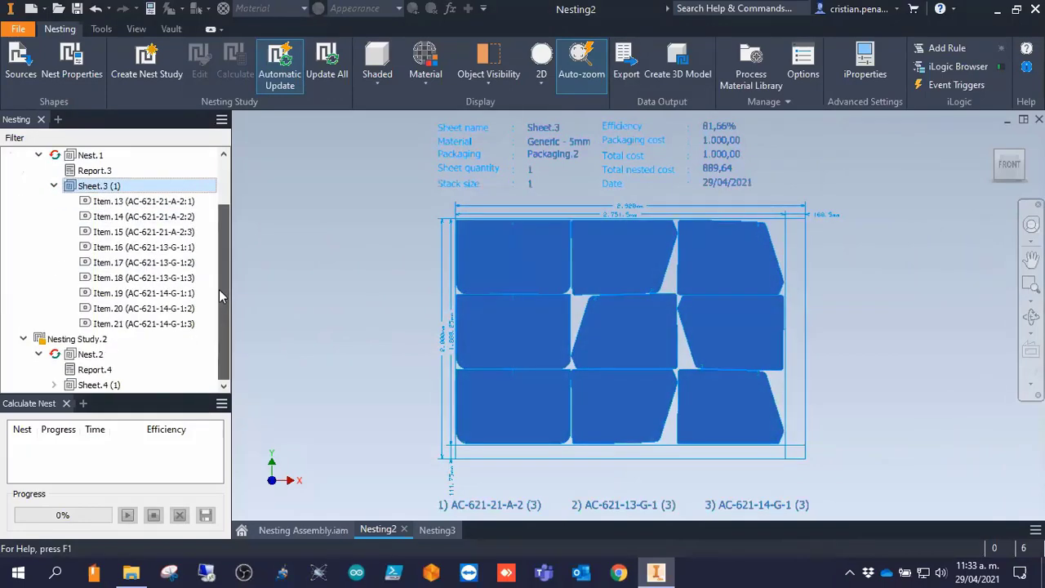
{"action": "scroll", "coordinate": [224, 247], "scroll_direction": "up", "scroll_amount": 2}
{"action": "left_click", "coordinate": [111, 234]}
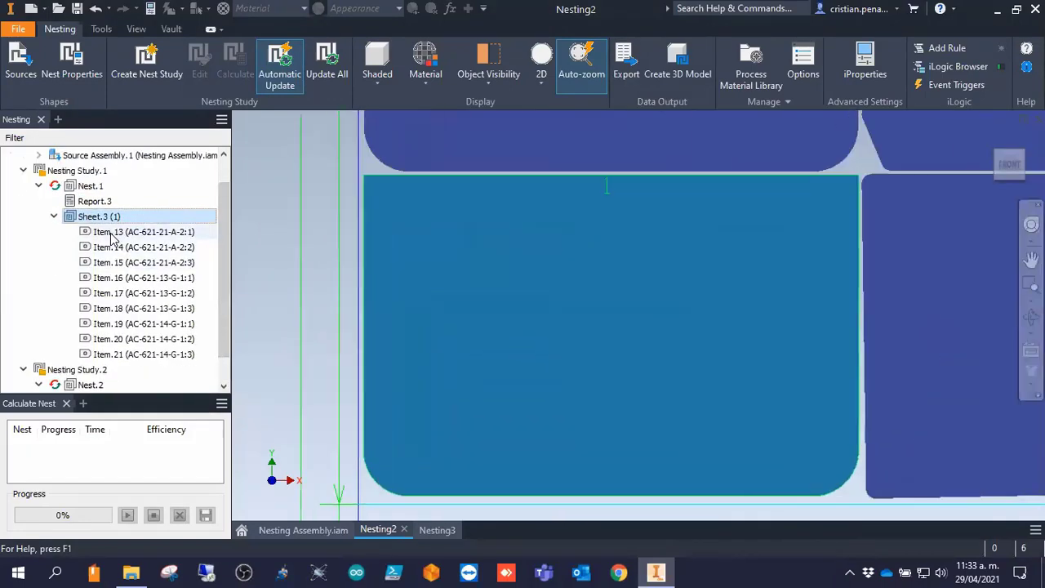
{"action": "right_click", "coordinate": [112, 236]}
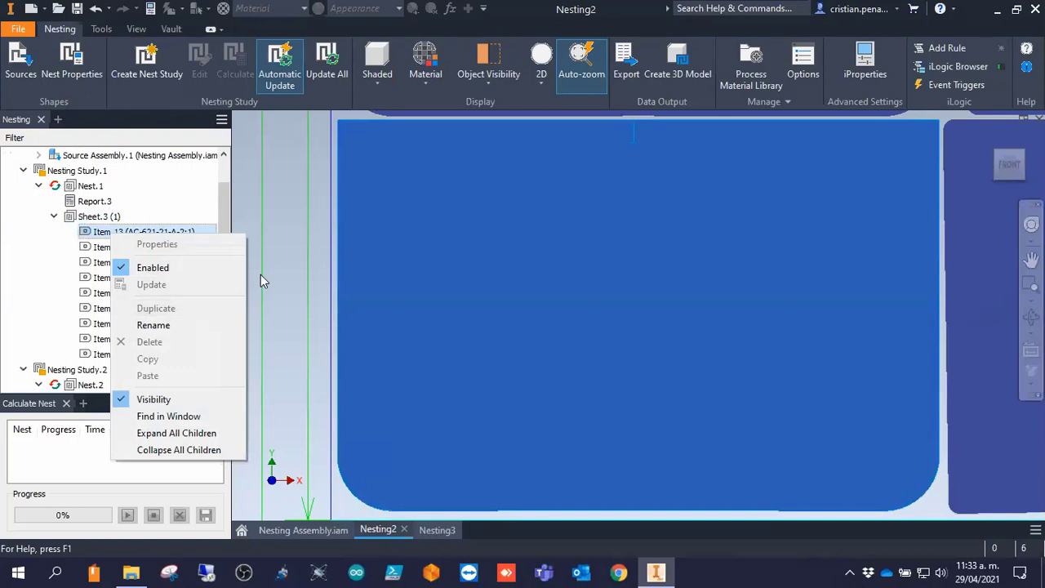
{"action": "left_click", "coordinate": [294, 256]}
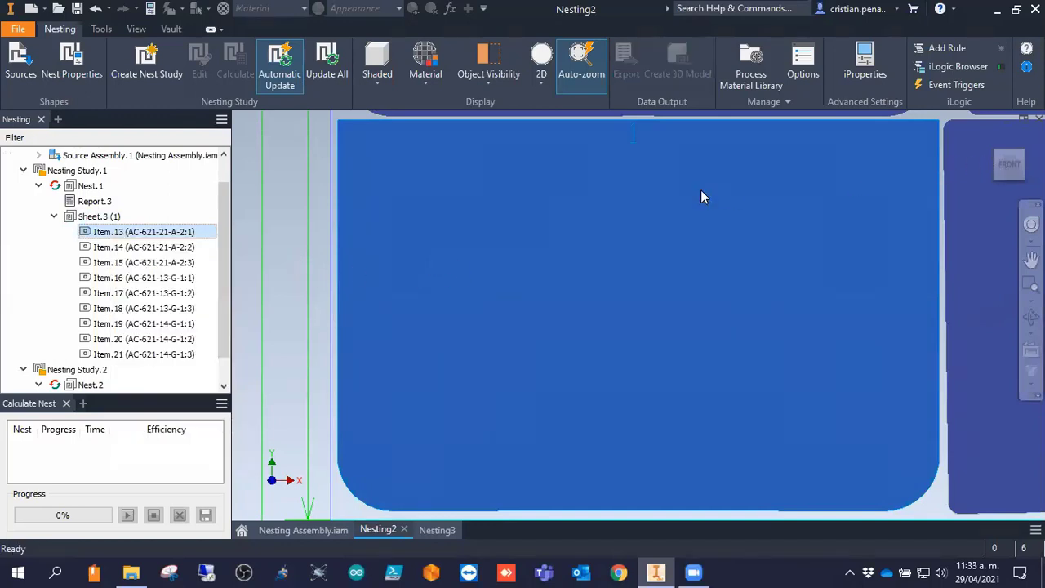
{"action": "scroll", "coordinate": [963, 207], "scroll_direction": "up", "scroll_amount": 3}
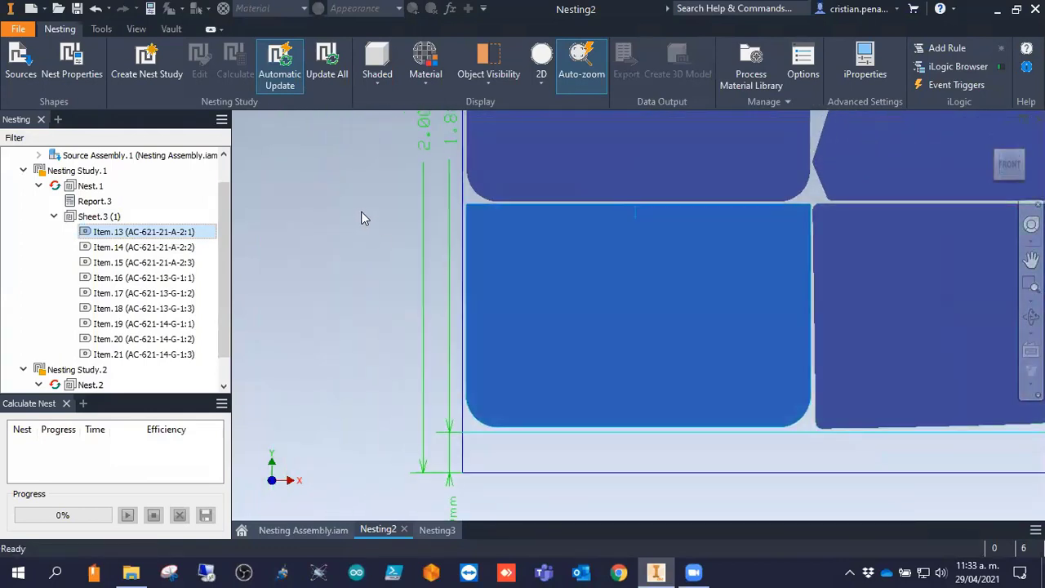
{"action": "scroll", "coordinate": [299, 234], "scroll_direction": "up", "scroll_amount": 5}
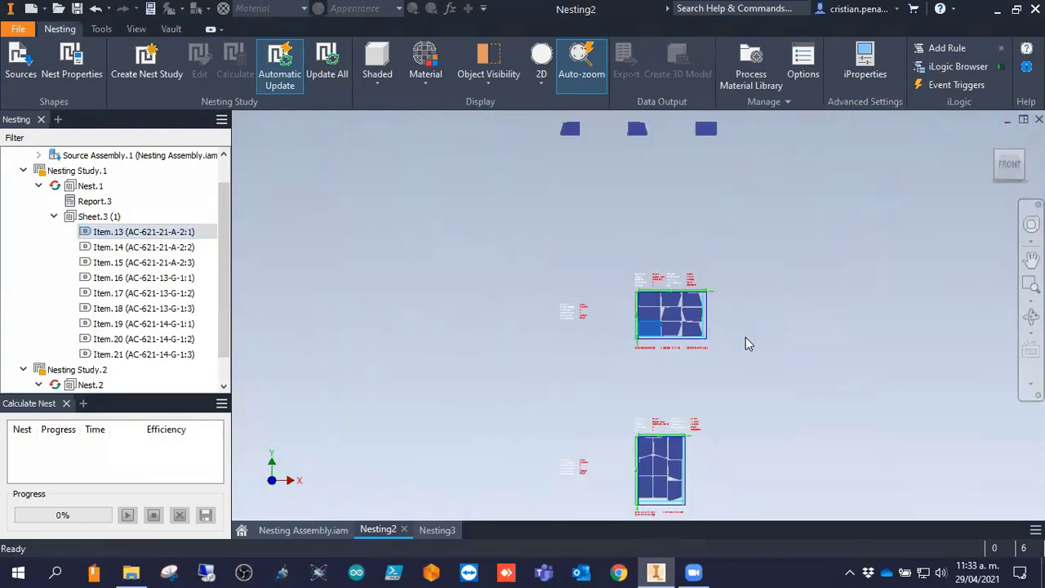
{"action": "left_click", "coordinate": [768, 362]}
{"action": "left_click", "coordinate": [54, 216]}
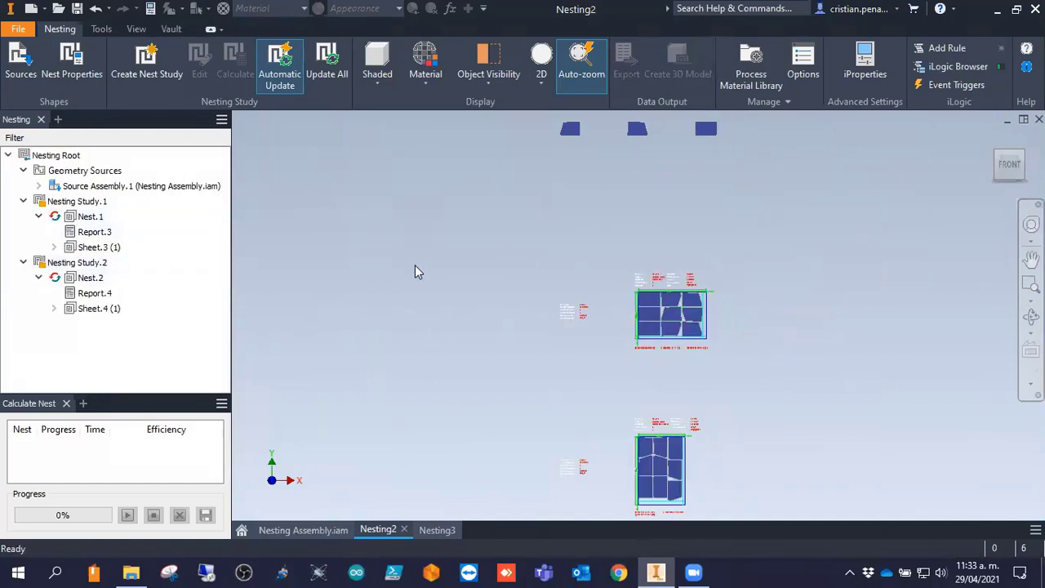
Start exporting Sheet.3 of Nest.1 as an AutoCAD DXF file and choose the Live Nesting folder as destination.
{"action": "left_click", "coordinate": [90, 247]}
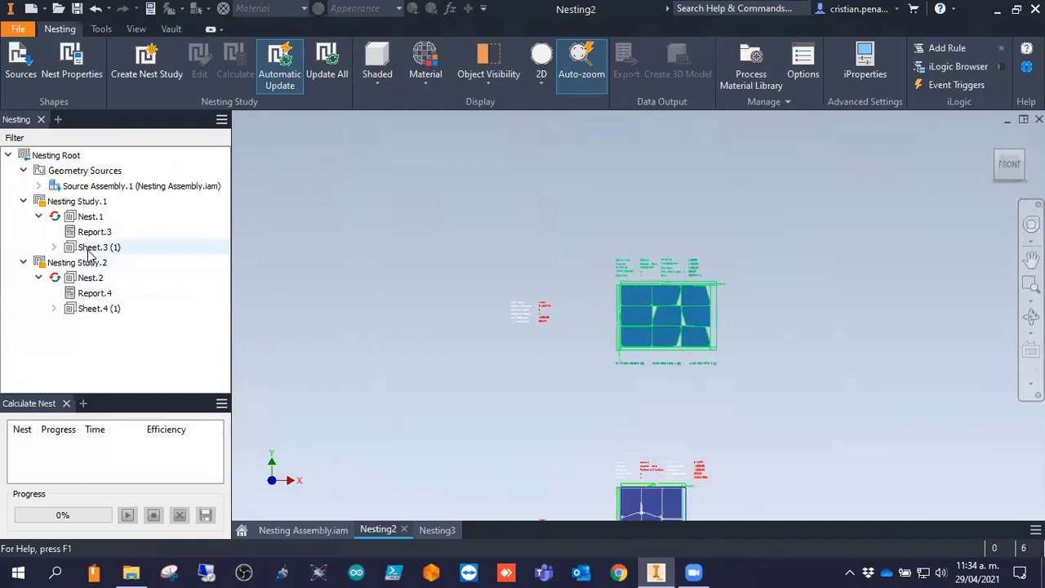
{"action": "left_click", "coordinate": [89, 248]}
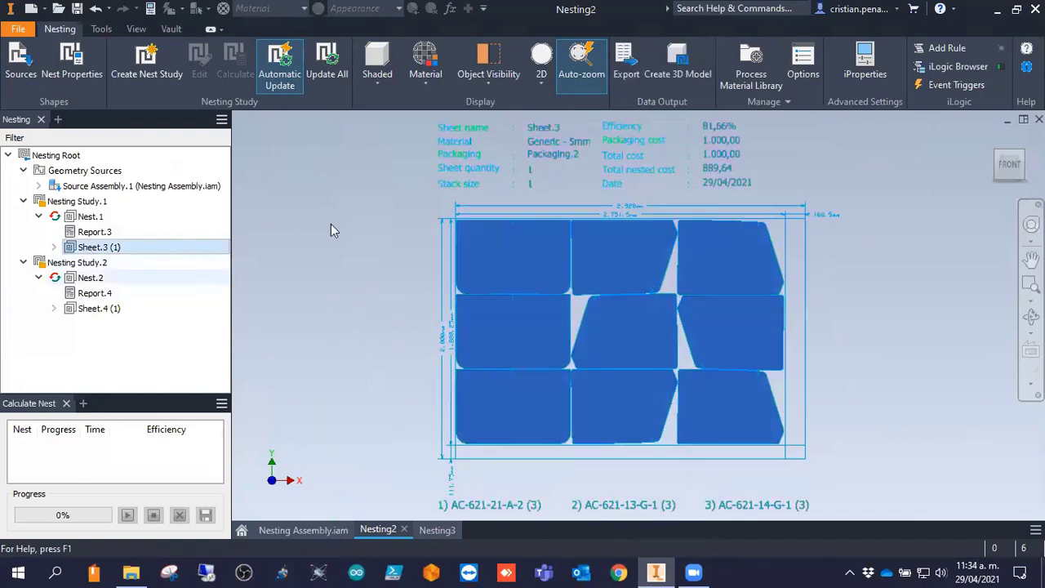
{"action": "left_click", "coordinate": [626, 78]}
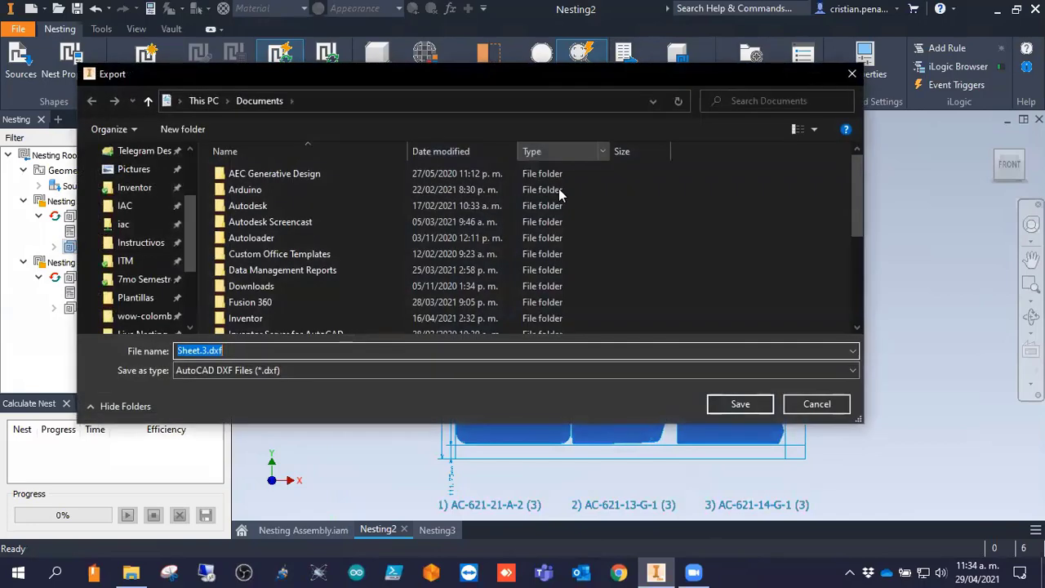
{"action": "left_click", "coordinate": [268, 370]}
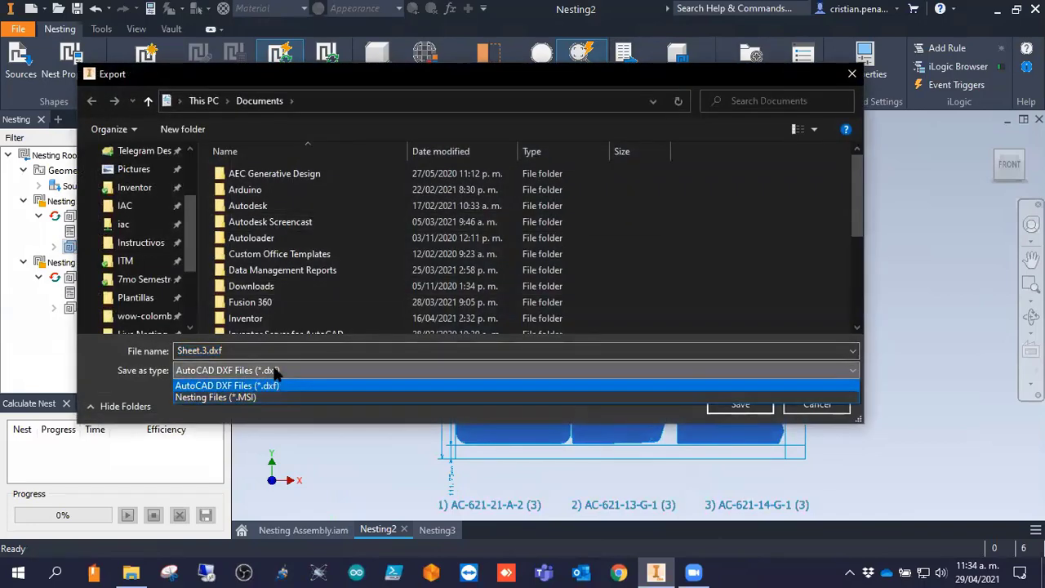
{"action": "left_click", "coordinate": [274, 373]}
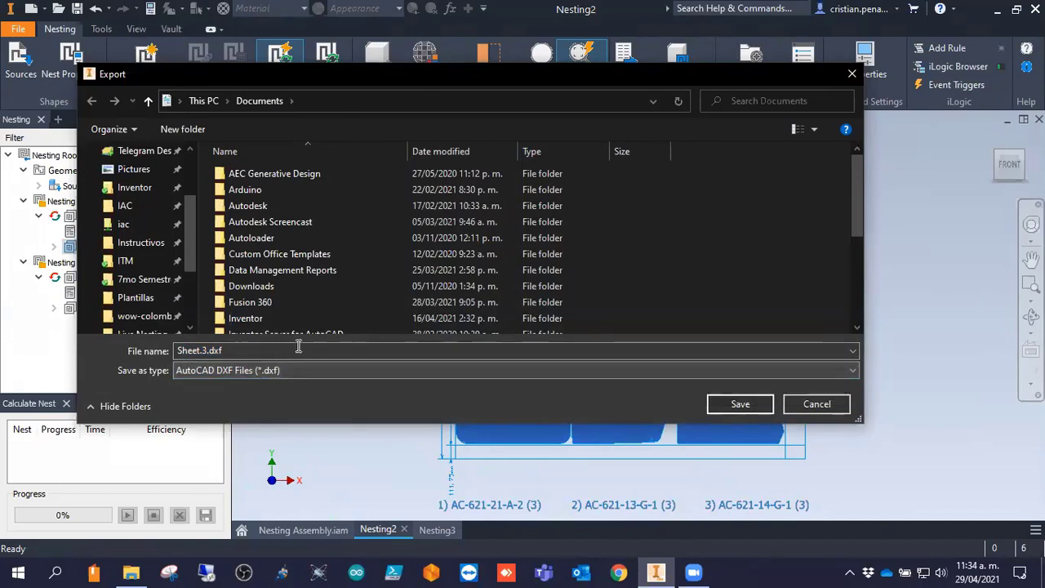
{"action": "left_click_drag", "start_coordinate": [192, 231], "coordinate": [188, 268]}
{"action": "left_click", "coordinate": [140, 261]}
Save the sheet's DXF export using DefaultExportConfiguration.cfg and clear the sheet selection.
{"action": "left_click", "coordinate": [202, 351]}
{"action": "left_click", "coordinate": [202, 351]}
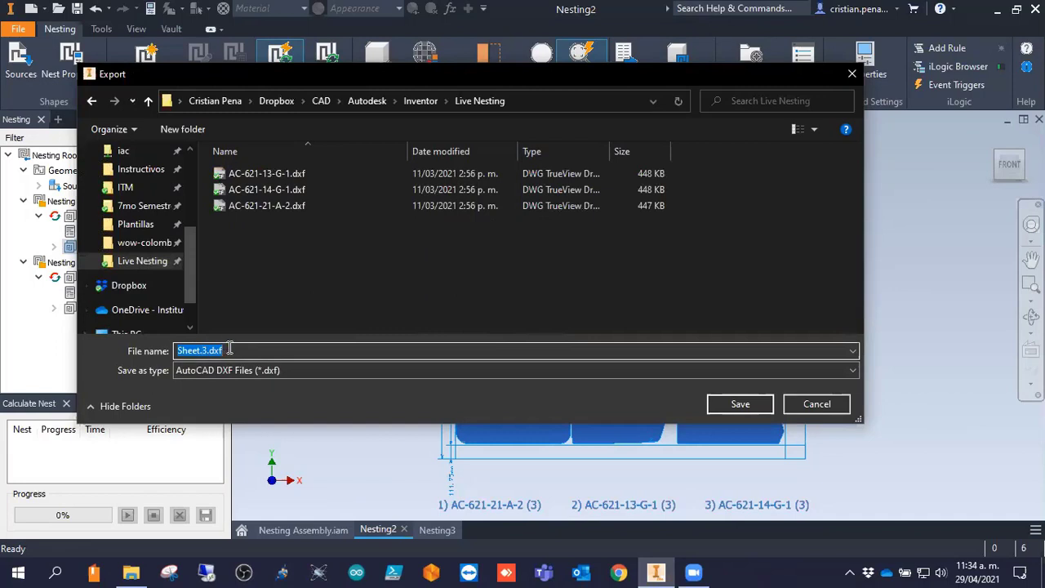
{"action": "left_click", "coordinate": [238, 349]}
{"action": "key", "text": "Return"}
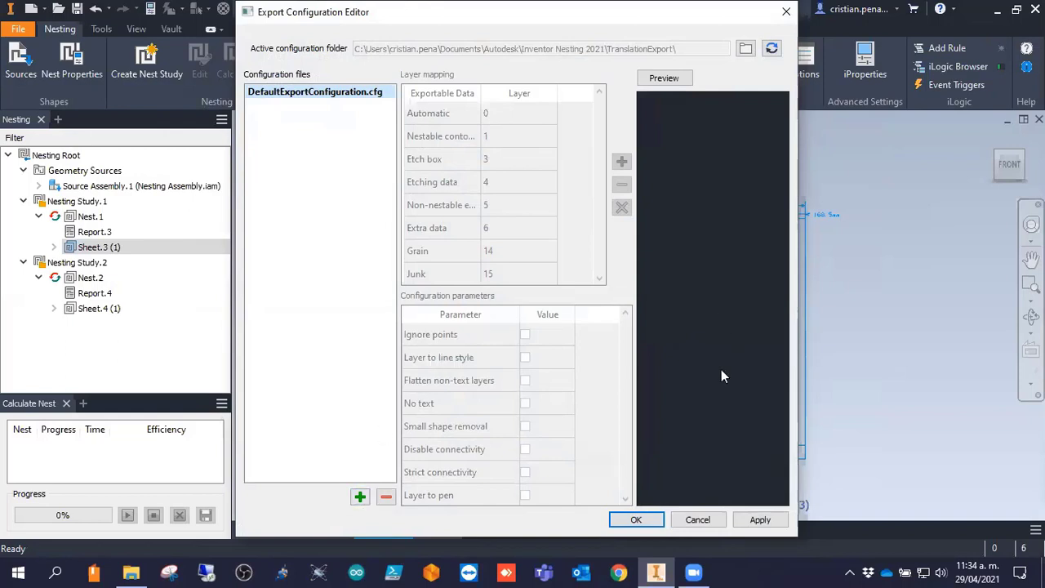
{"action": "left_click", "coordinate": [635, 520]}
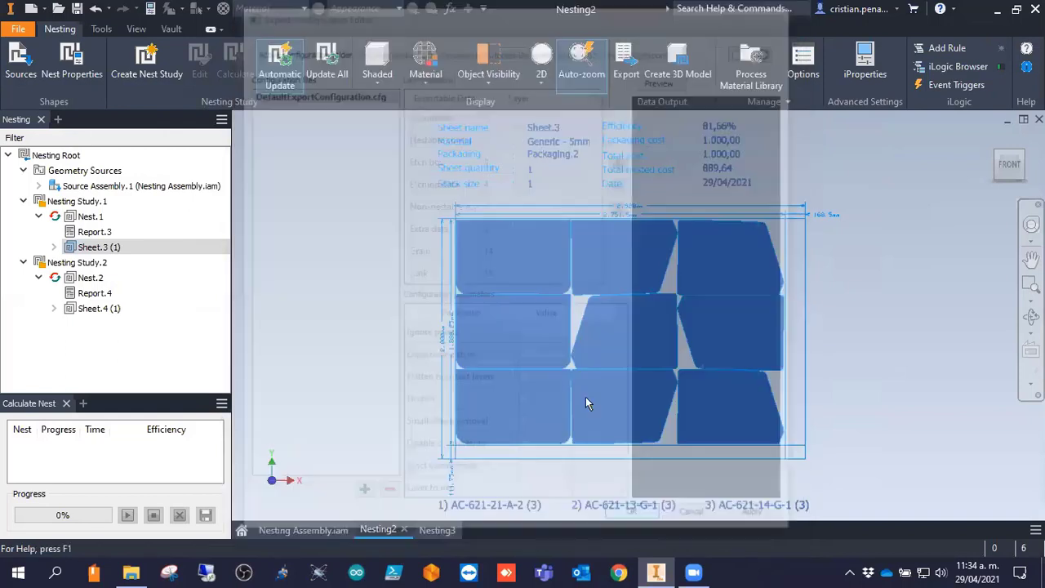
{"action": "key", "text": "F2"}
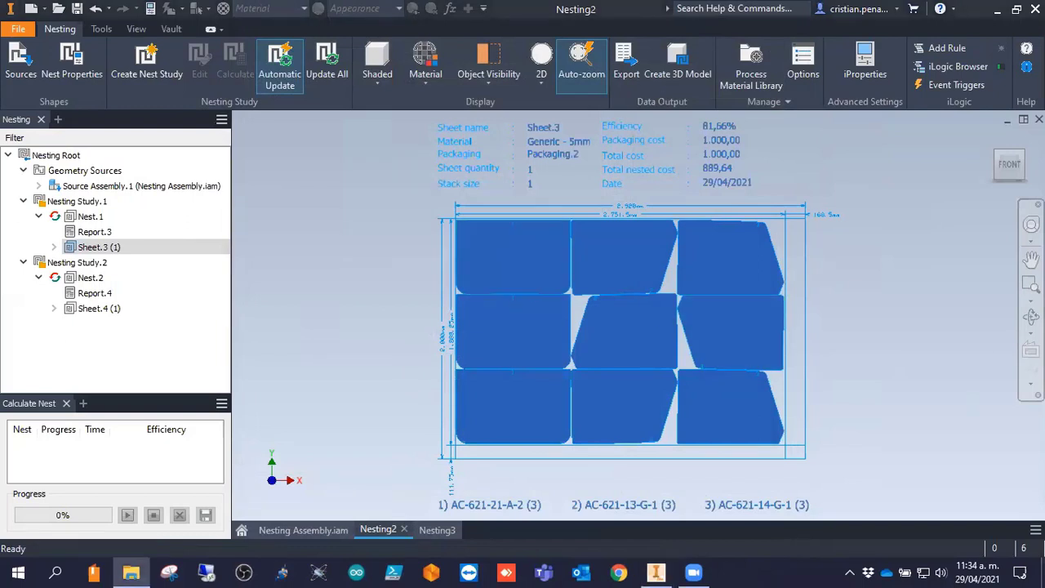
{"action": "left_click", "coordinate": [300, 230]}
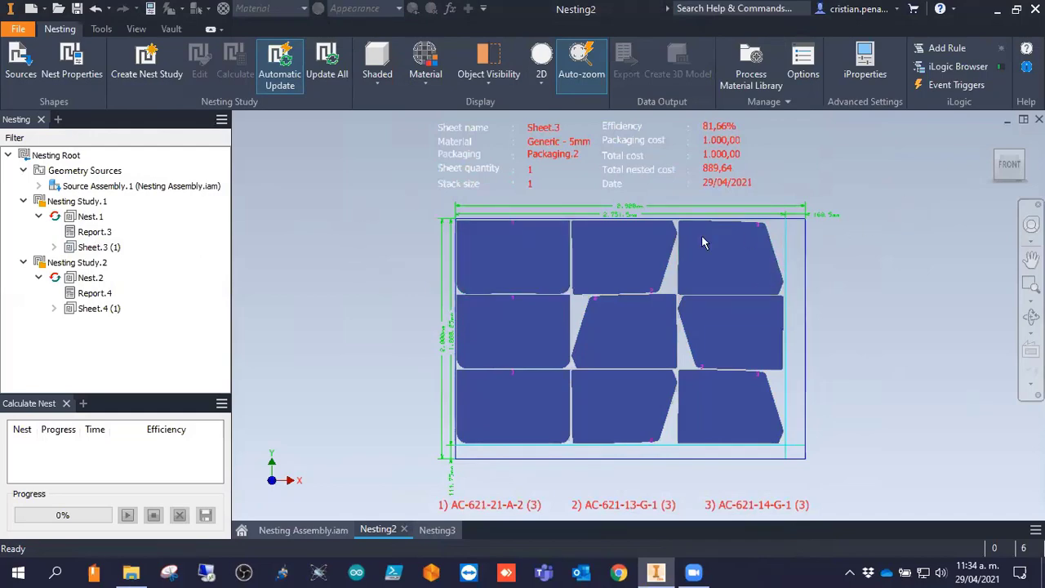
Create a 3D model of Sheet.3 as a multi-body part file with the stock included.
{"action": "left_click", "coordinate": [99, 246]}
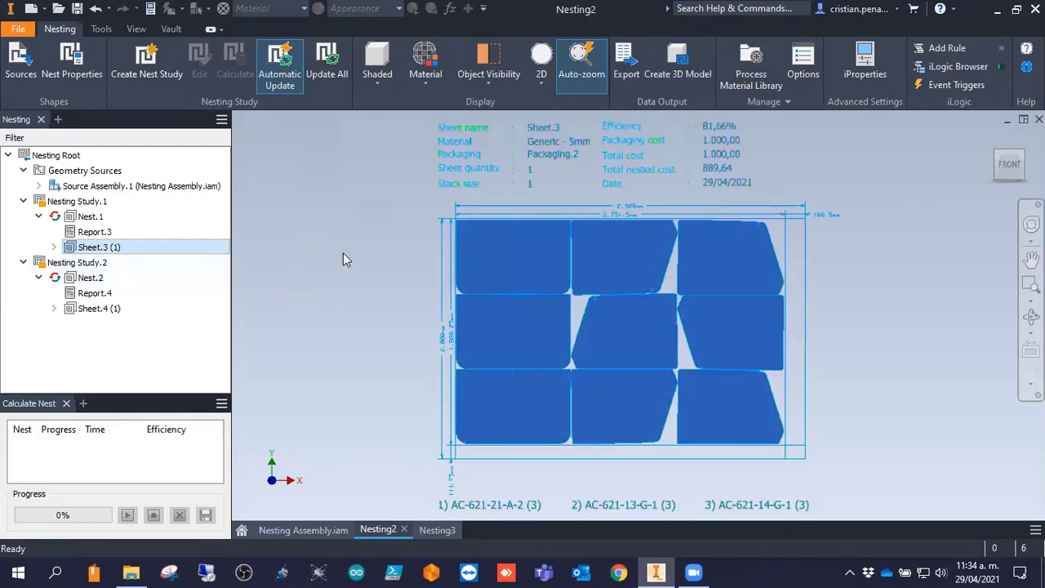
{"action": "left_click", "coordinate": [680, 74]}
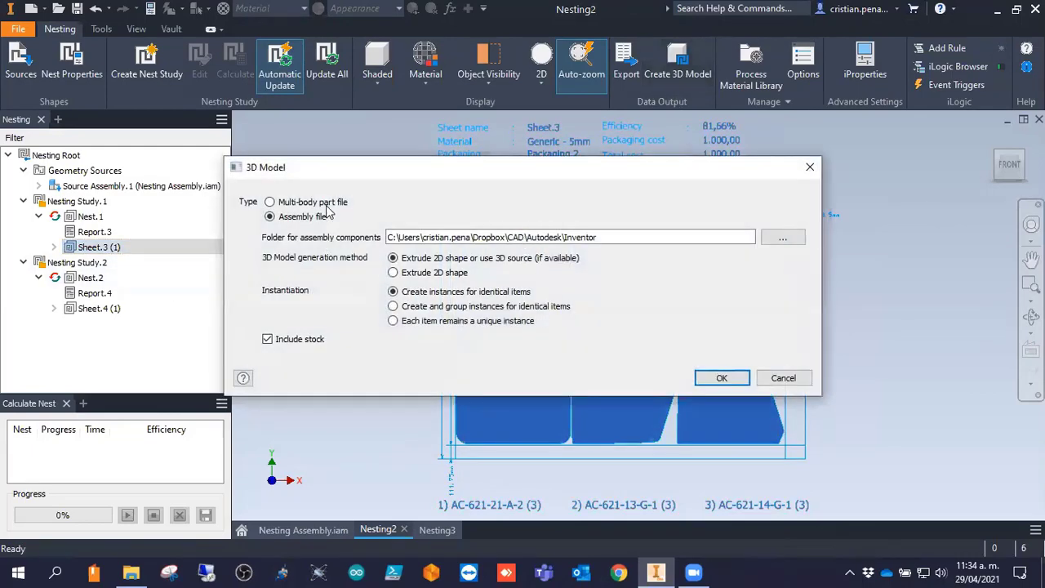
{"action": "left_click", "coordinate": [308, 206]}
{"action": "left_click", "coordinate": [291, 219]}
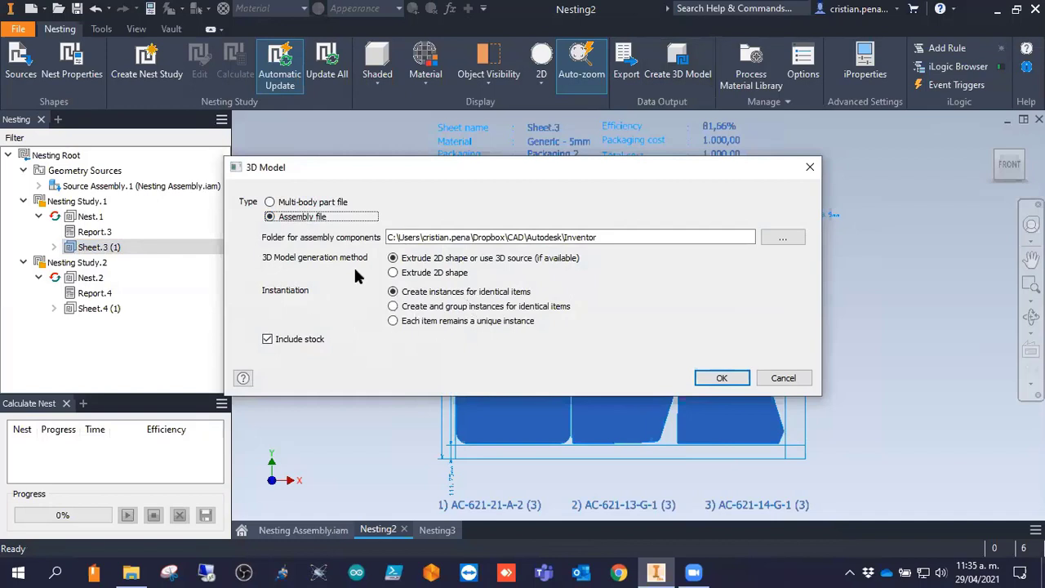
{"action": "left_click", "coordinate": [302, 204]}
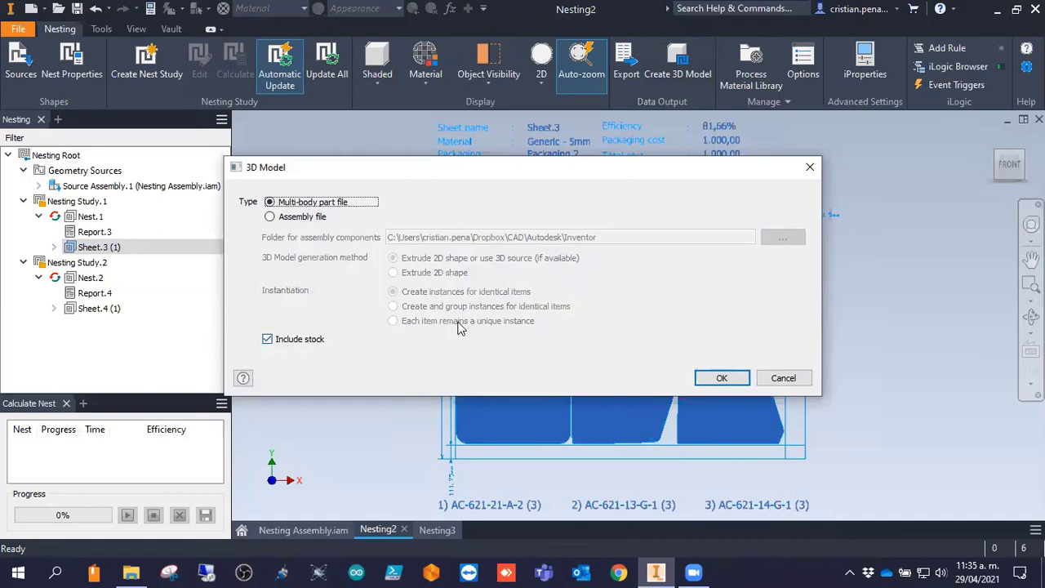
{"action": "left_click", "coordinate": [722, 379]}
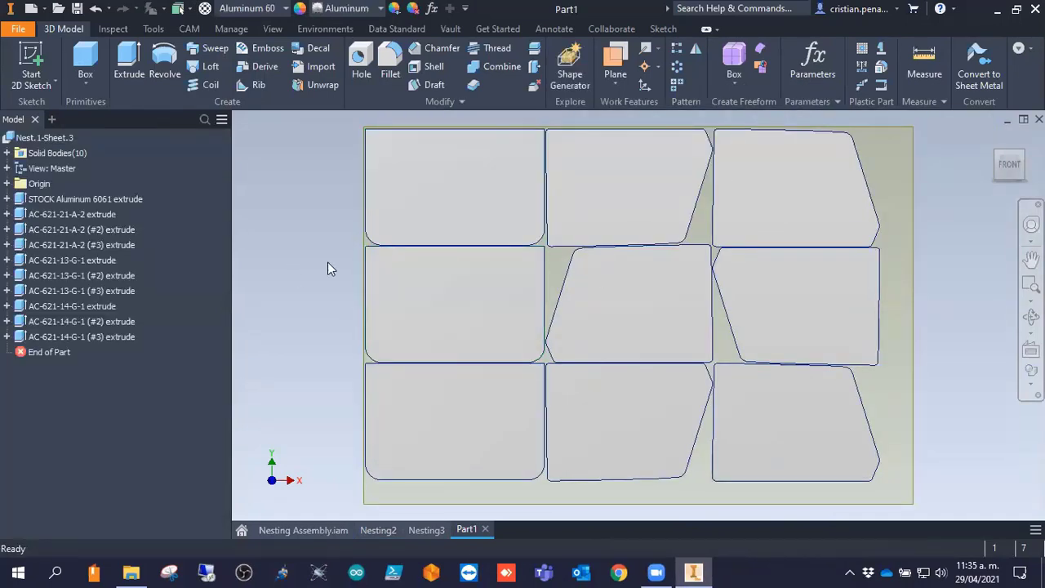
Examine the generated 3D model of the nested plates and stock sheet in an isometric view.
{"action": "middle_click_drag", "start_coordinate": [606, 280], "coordinate": [537, 283], "text": "shift"}
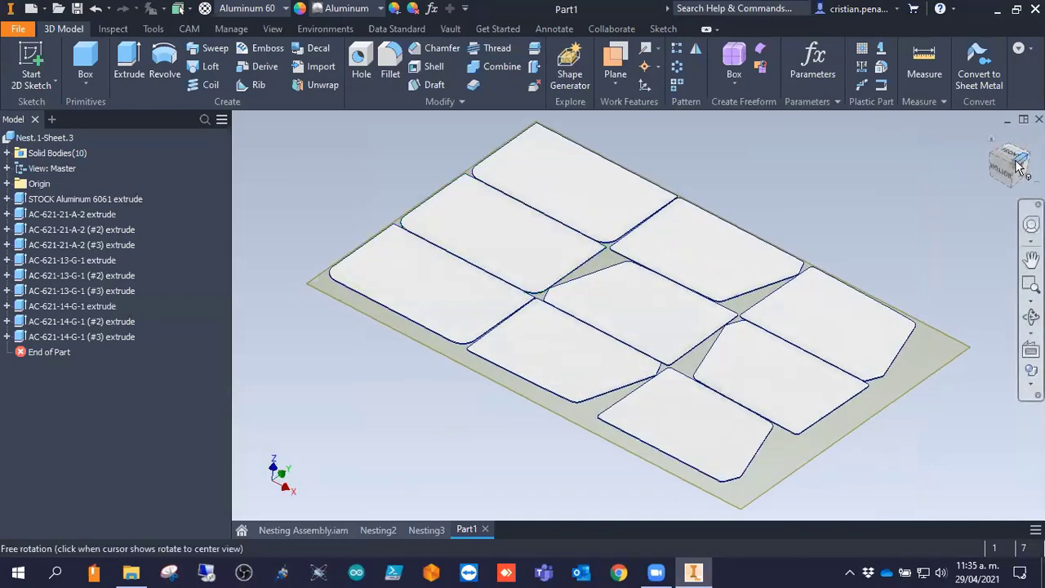
{"action": "left_click", "coordinate": [1013, 166]}
{"action": "scroll", "coordinate": [606, 304], "scroll_direction": "up", "scroll_amount": 5}
{"action": "middle_click_drag", "start_coordinate": [737, 193], "coordinate": [671, 163]}
{"action": "scroll", "coordinate": [744, 218], "scroll_direction": "down", "scroll_amount": 4}
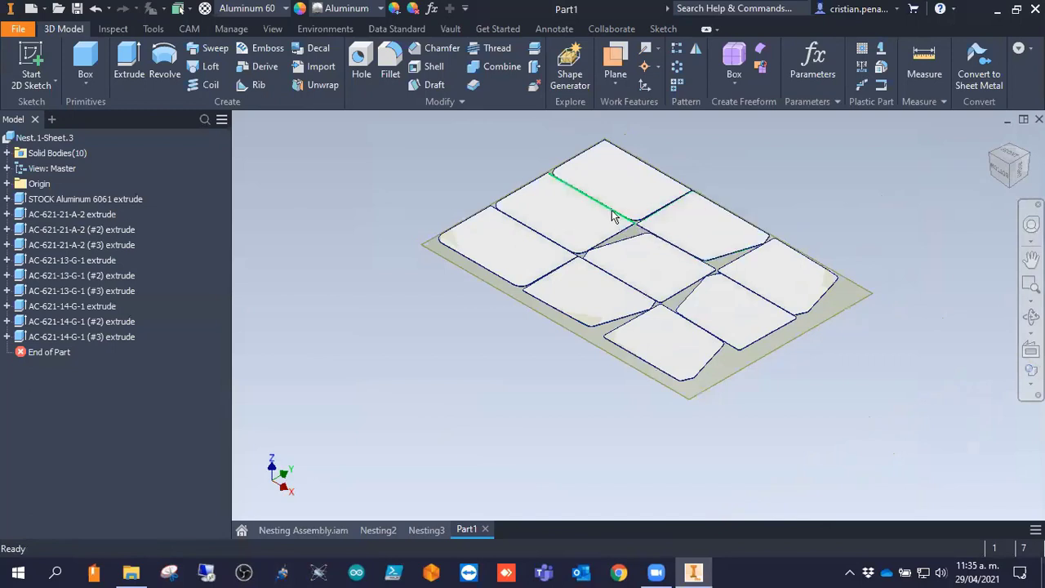
{"action": "middle_click", "coordinate": [479, 177]}
{"action": "middle_click", "coordinate": [479, 178]}
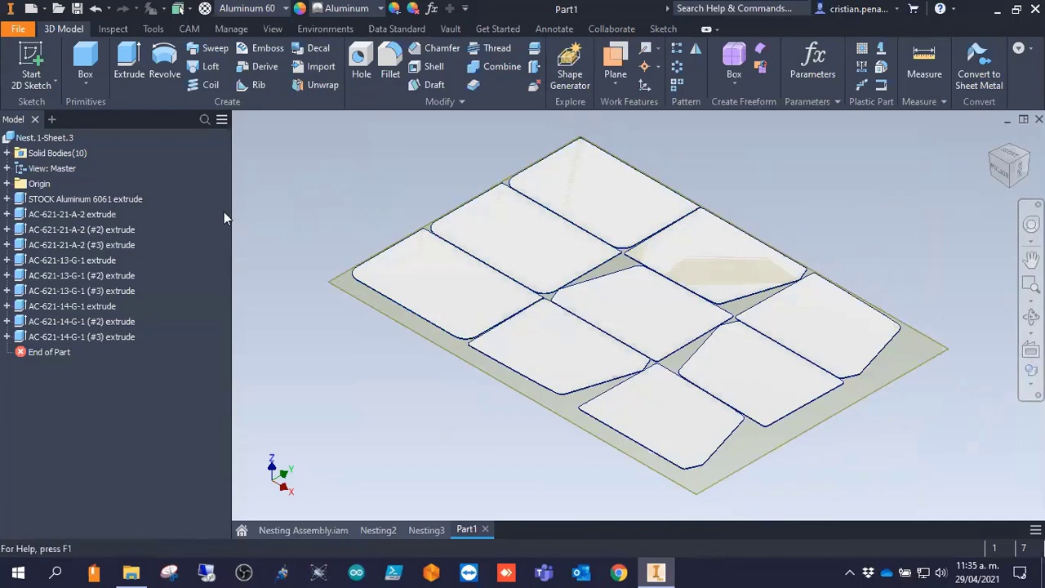
Start a CAM setup for the nested sheet part and place its WCS origin at the stock box corner of minimum X and Y.
{"action": "left_click", "coordinate": [193, 30]}
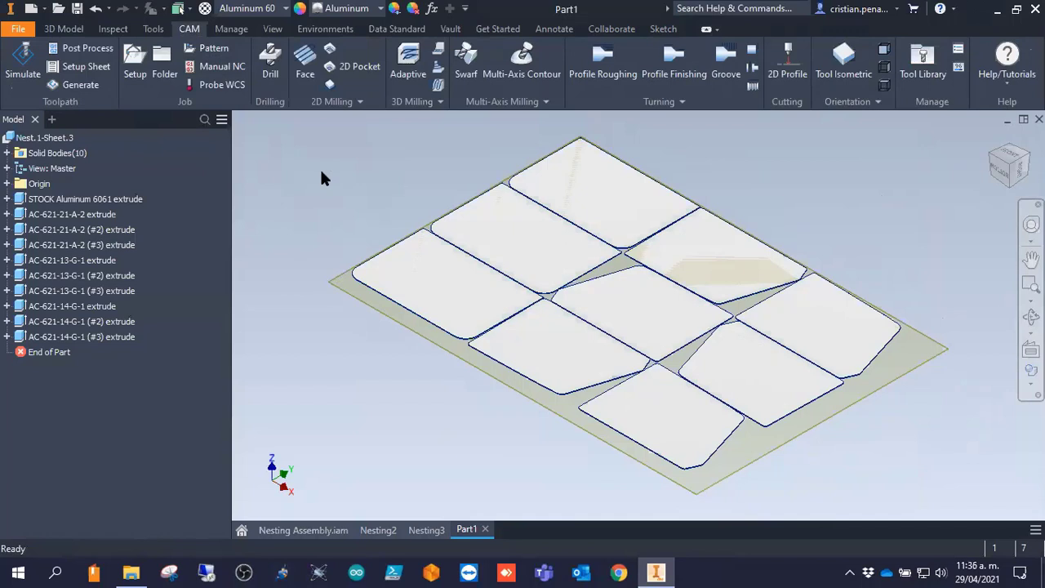
{"action": "left_click", "coordinate": [426, 527]}
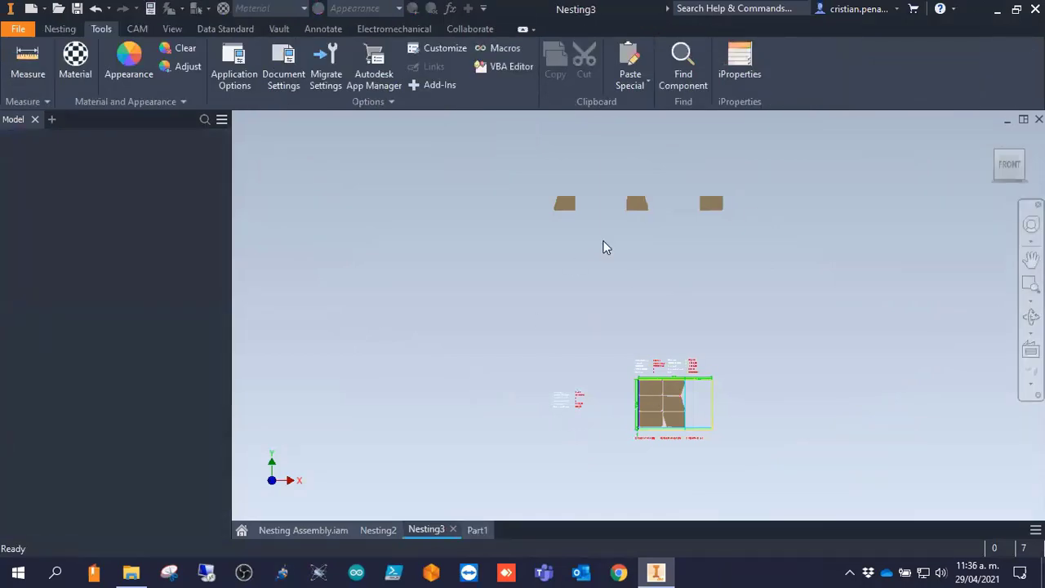
{"action": "left_click", "coordinate": [476, 528]}
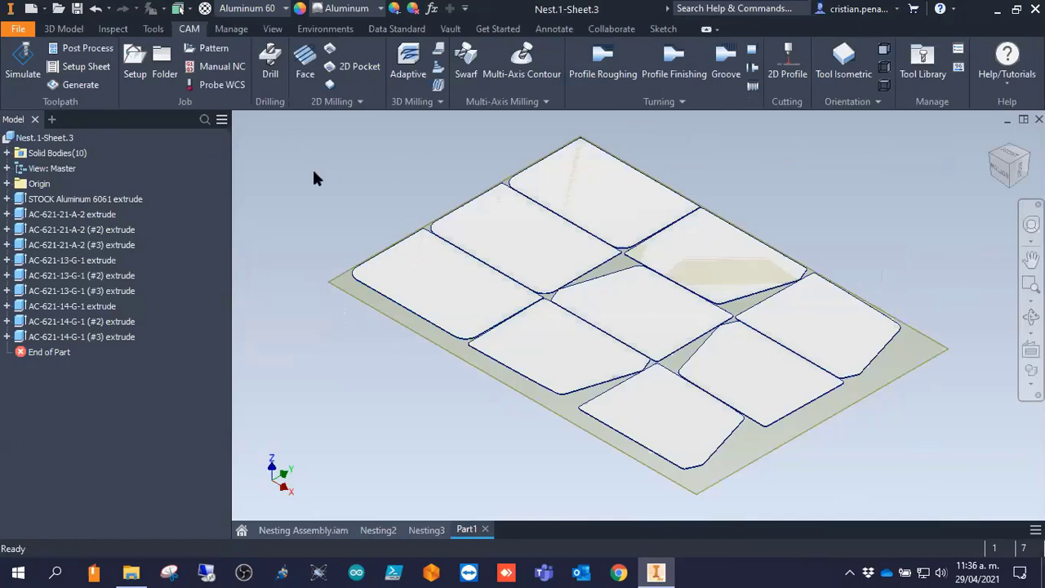
{"action": "left_click", "coordinate": [135, 59]}
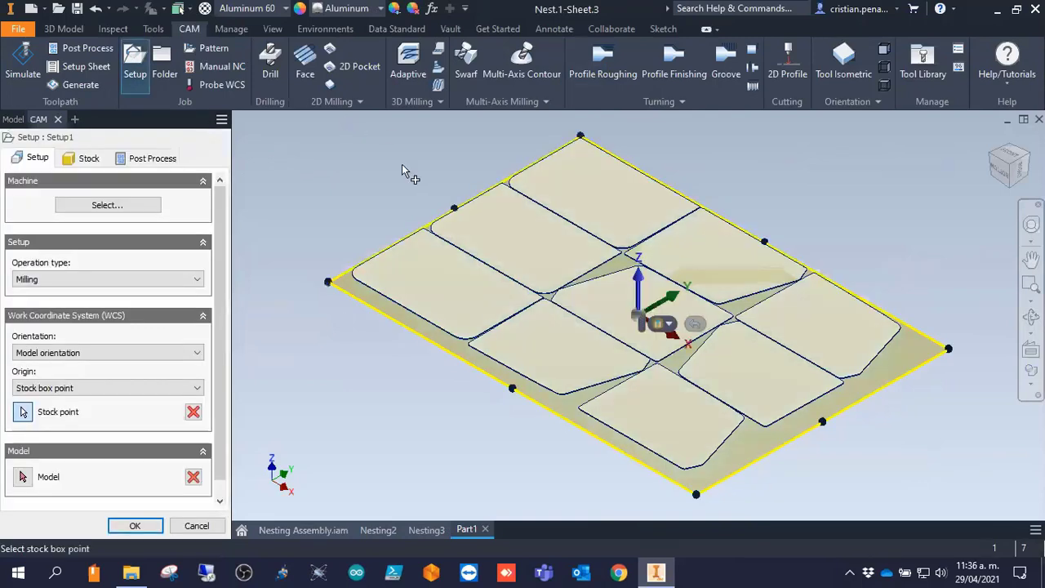
{"action": "left_click", "coordinate": [328, 283]}
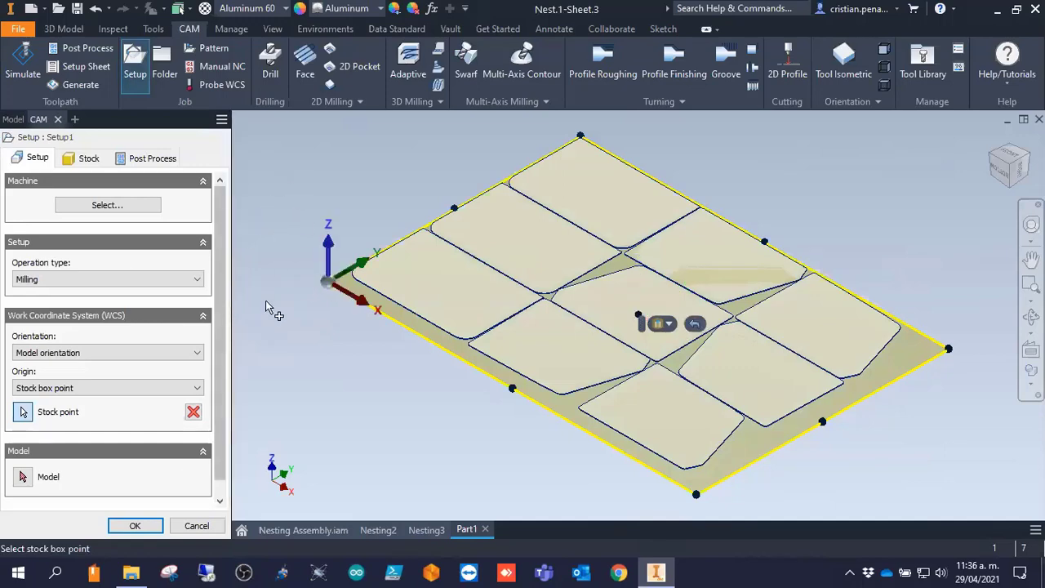
Set the CAM setup's operation type to Cutting and review its relative size box stock settings.
{"action": "left_click", "coordinate": [72, 280]}
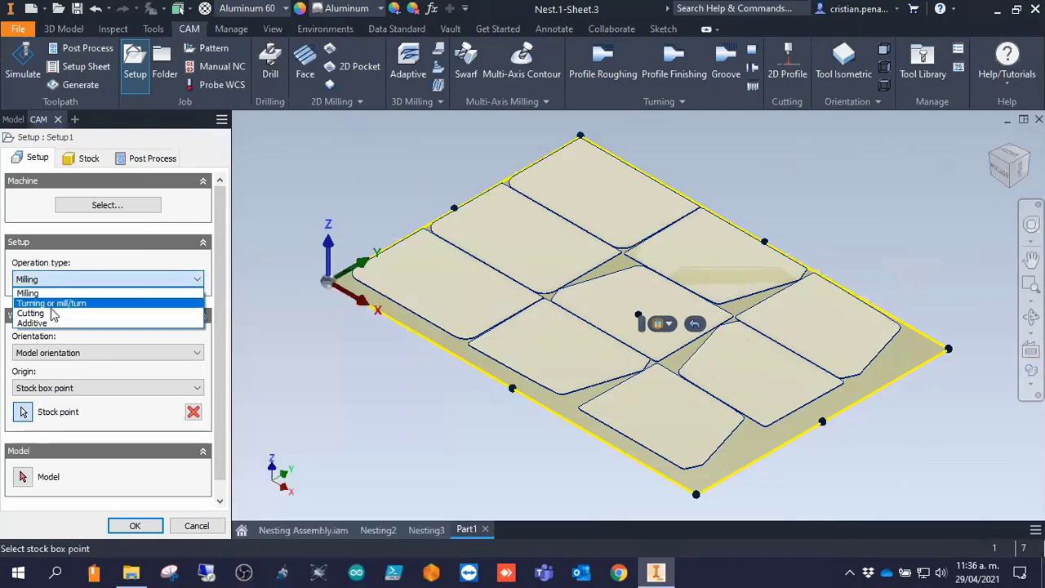
{"action": "left_click", "coordinate": [37, 313]}
{"action": "left_click", "coordinate": [43, 280]}
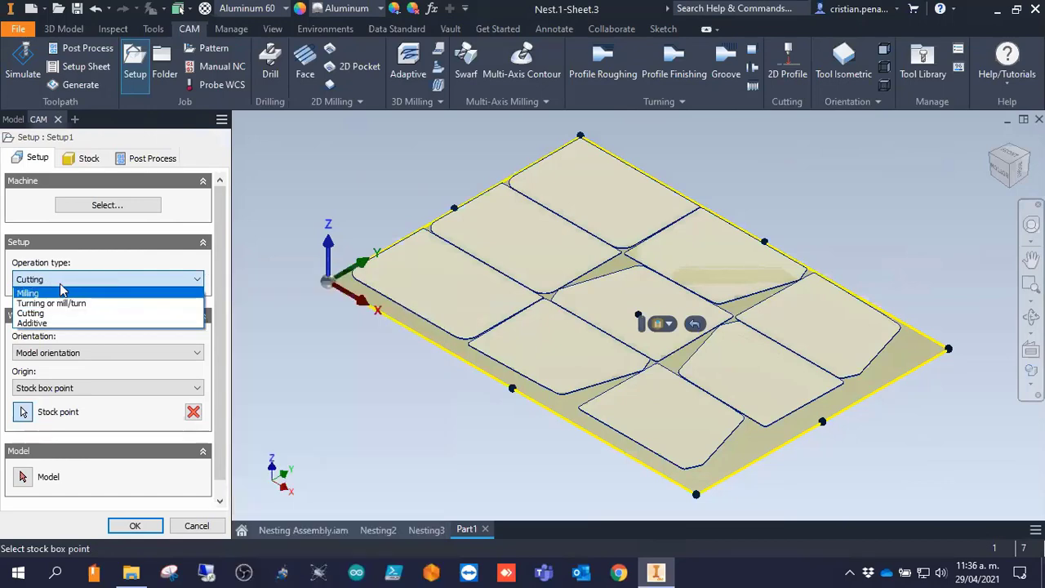
{"action": "left_click", "coordinate": [62, 311]}
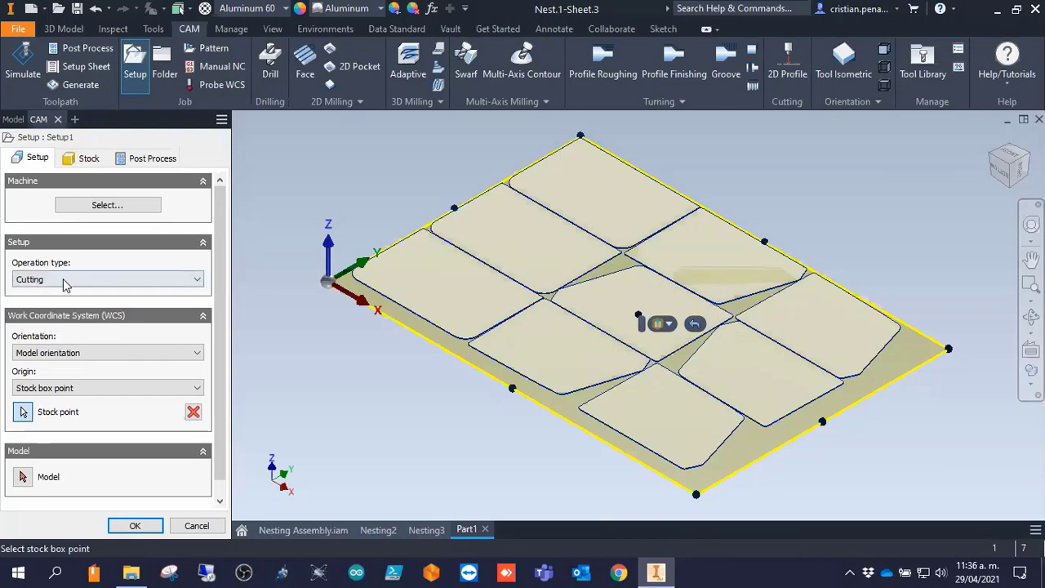
{"action": "left_click", "coordinate": [87, 160]}
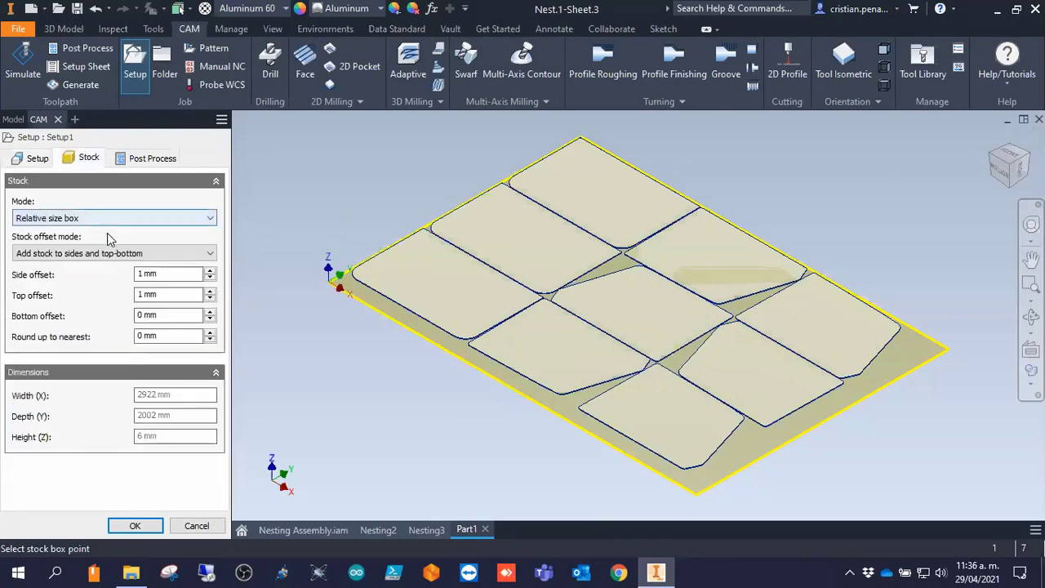
{"action": "left_click", "coordinate": [135, 526]}
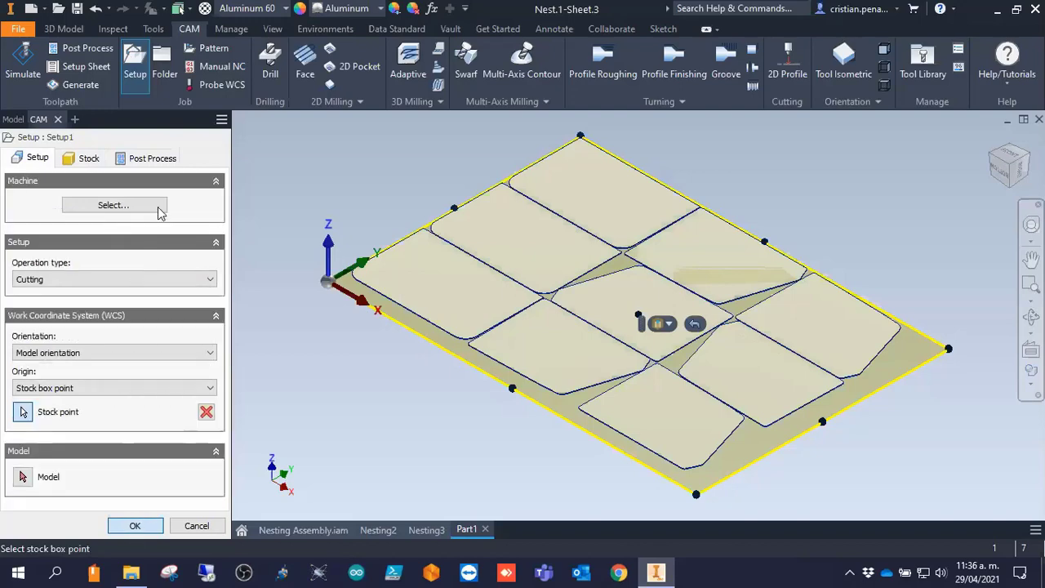
Accept the CAM setup and start a 2D Profile cutting operation with the tool type set to Laser cutting.
{"action": "left_click", "coordinate": [559, 342]}
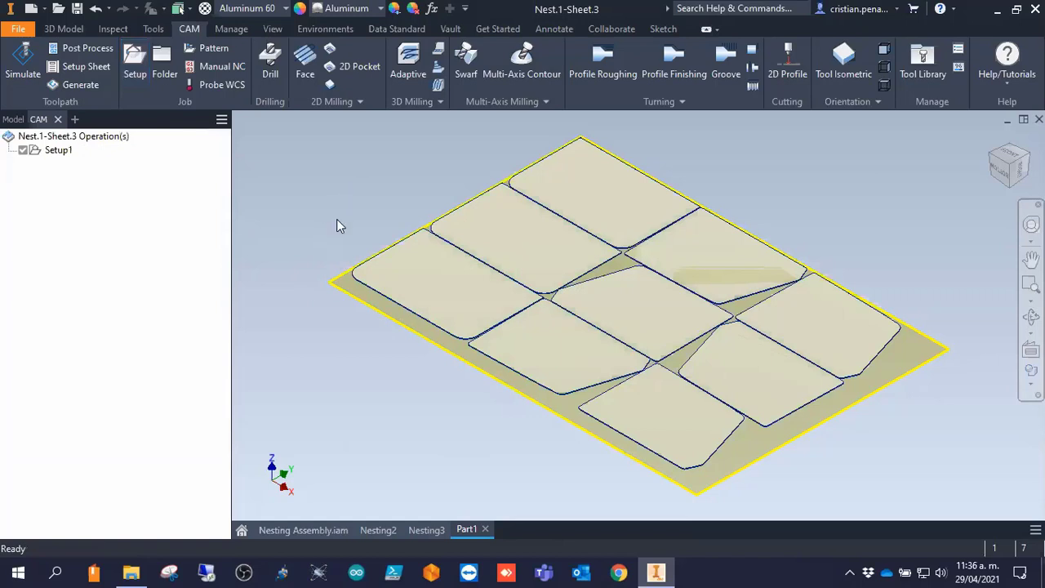
{"action": "left_click", "coordinate": [787, 67]}
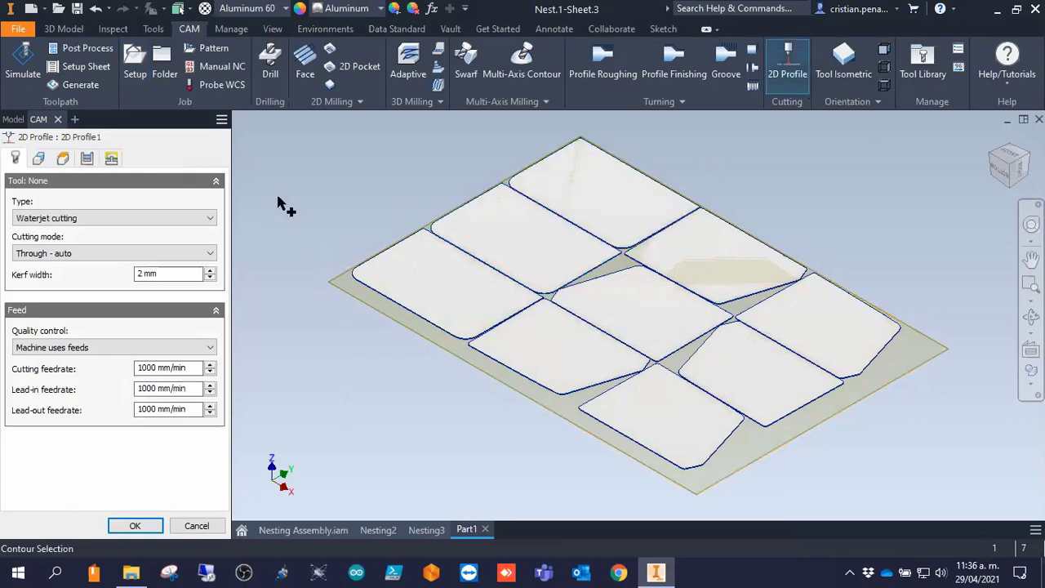
{"action": "left_click", "coordinate": [91, 224]}
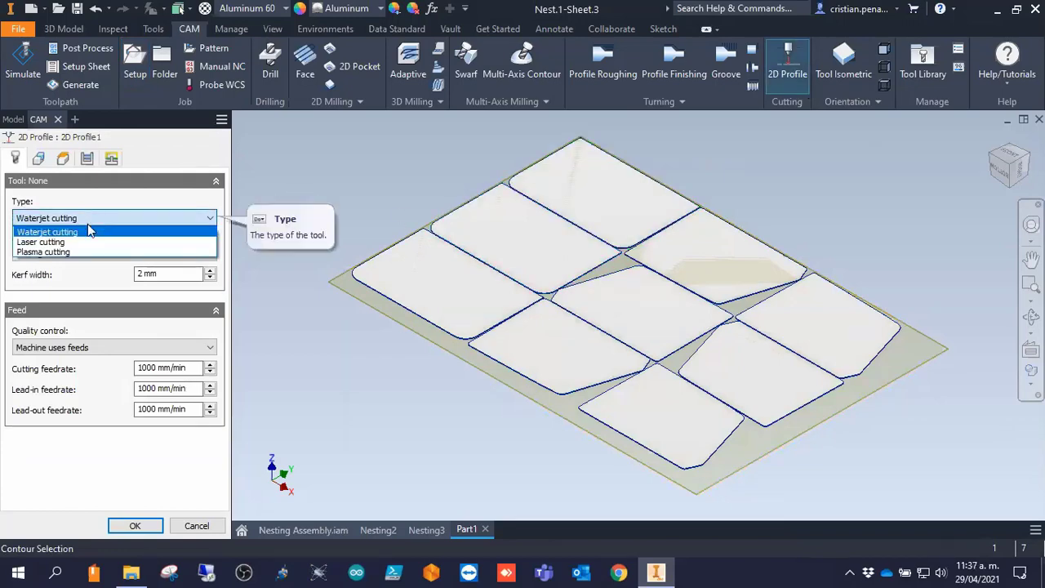
{"action": "left_click", "coordinate": [63, 241]}
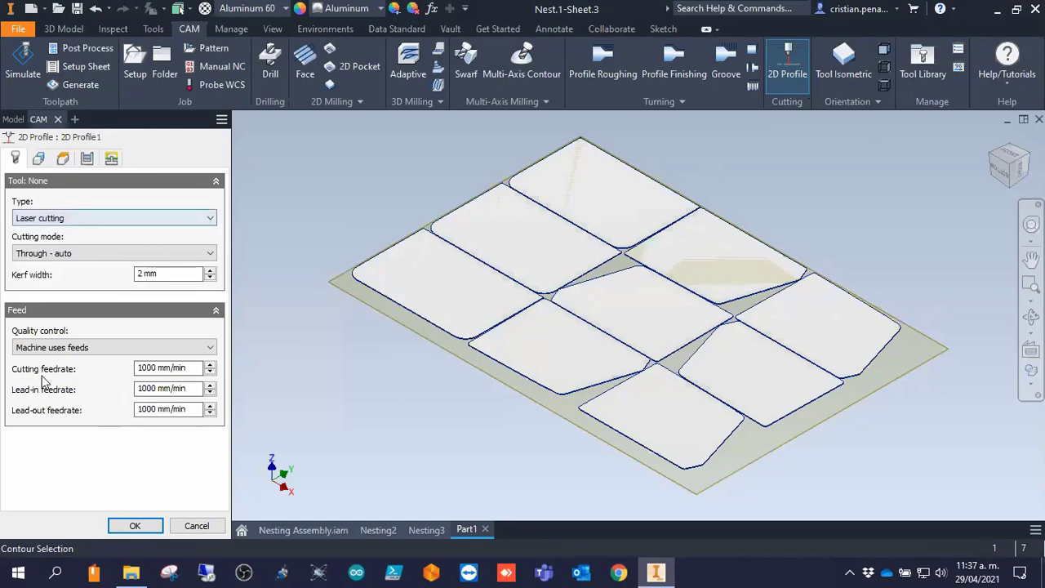
{"action": "left_click", "coordinate": [98, 356]}
{"action": "left_click", "coordinate": [97, 359]}
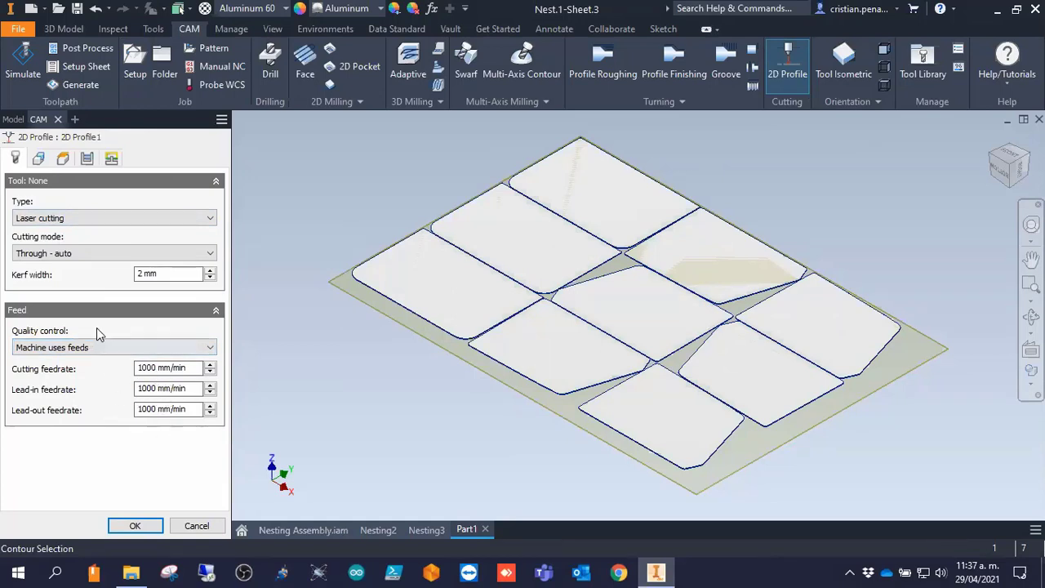
Define the 2D Profile geometry from a plate's upper face with same plane faces included, and create the operation.
{"action": "left_click", "coordinate": [39, 158]}
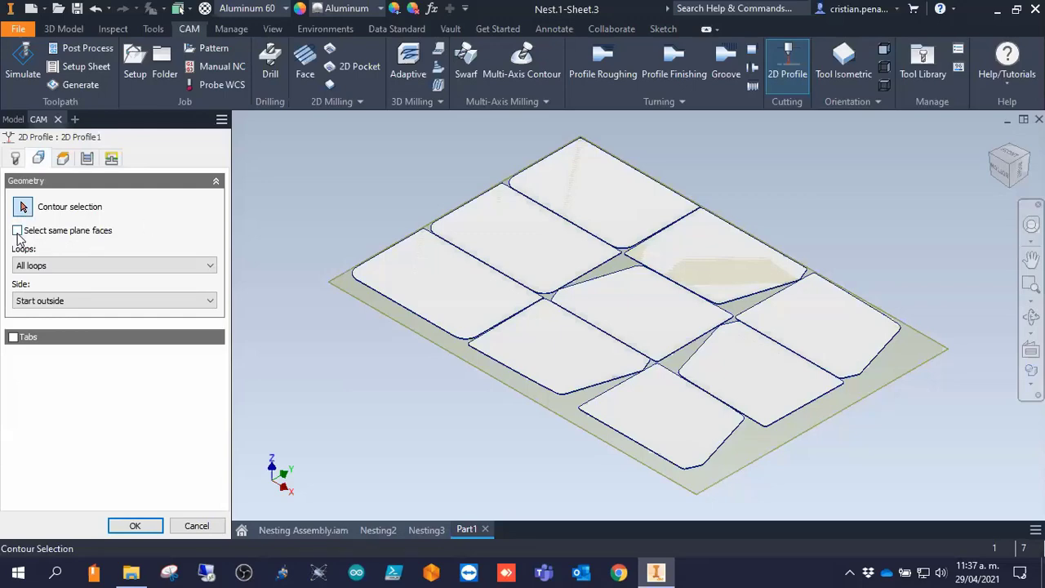
{"action": "mouse_move", "coordinate": [18, 236]}
{"action": "left_click", "coordinate": [49, 232]}
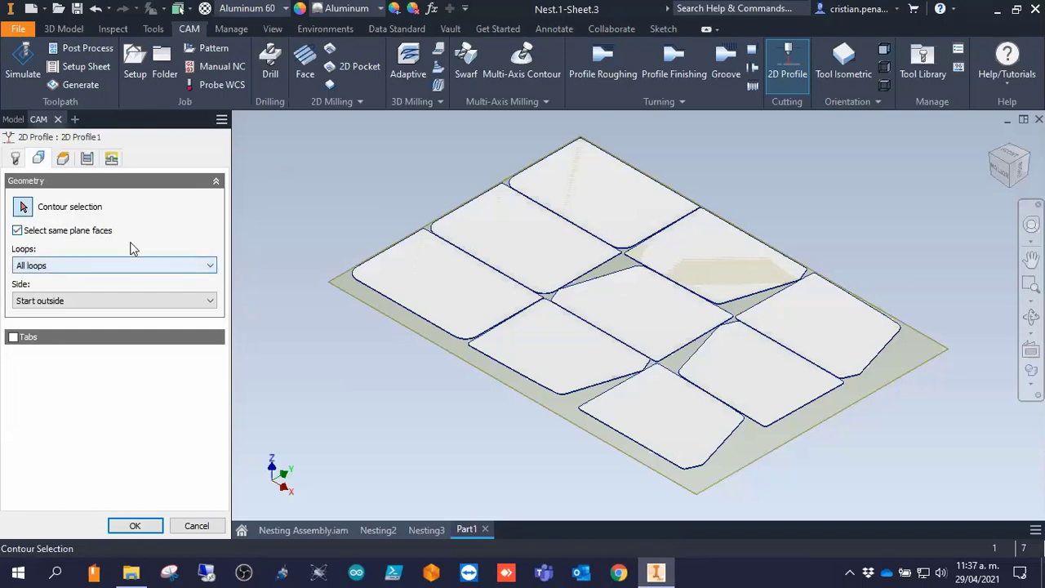
{"action": "left_click", "coordinate": [408, 276]}
{"action": "left_click", "coordinate": [407, 279]}
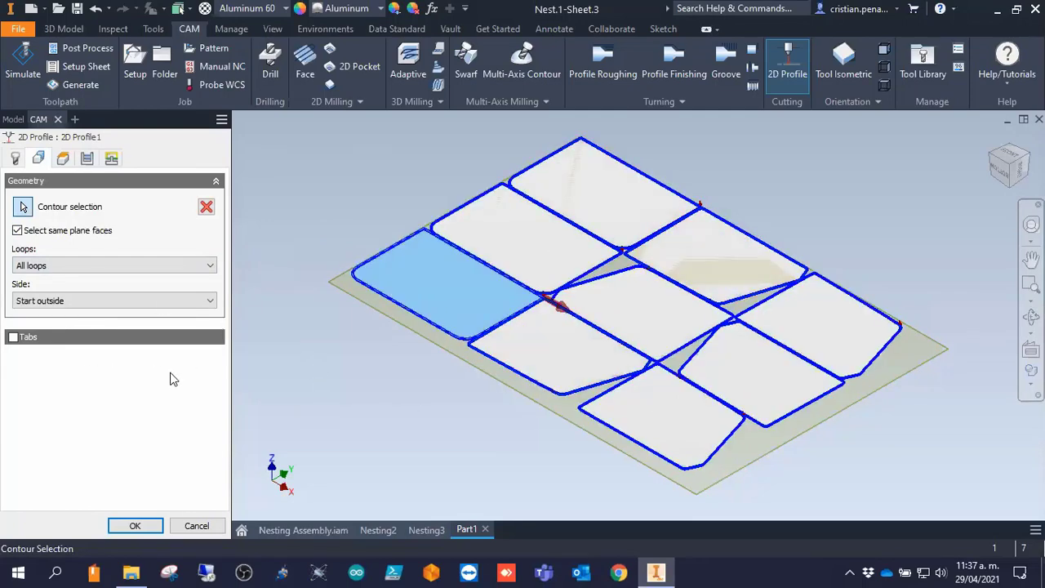
{"action": "left_click", "coordinate": [137, 525]}
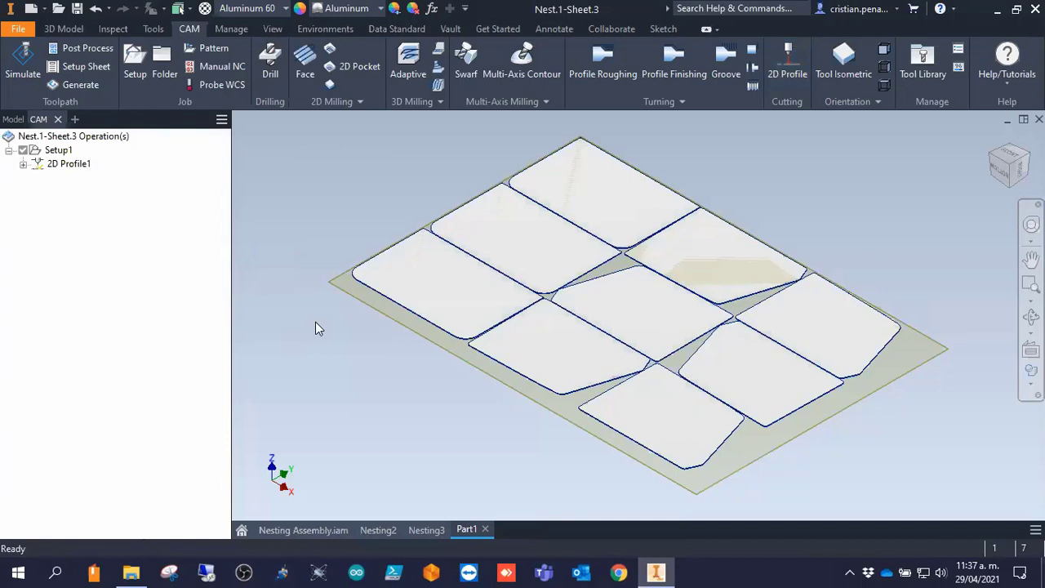
Simulate the 2D Profile toolpath and inspect the tool's path around the nested plates.
{"action": "left_click", "coordinate": [23, 164]}
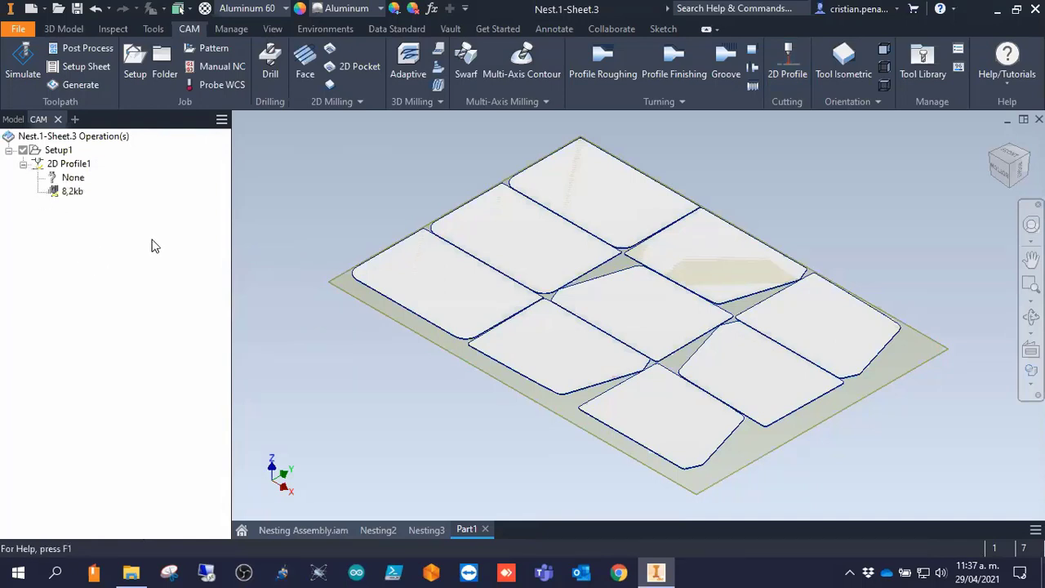
{"action": "right_click", "coordinate": [65, 164]}
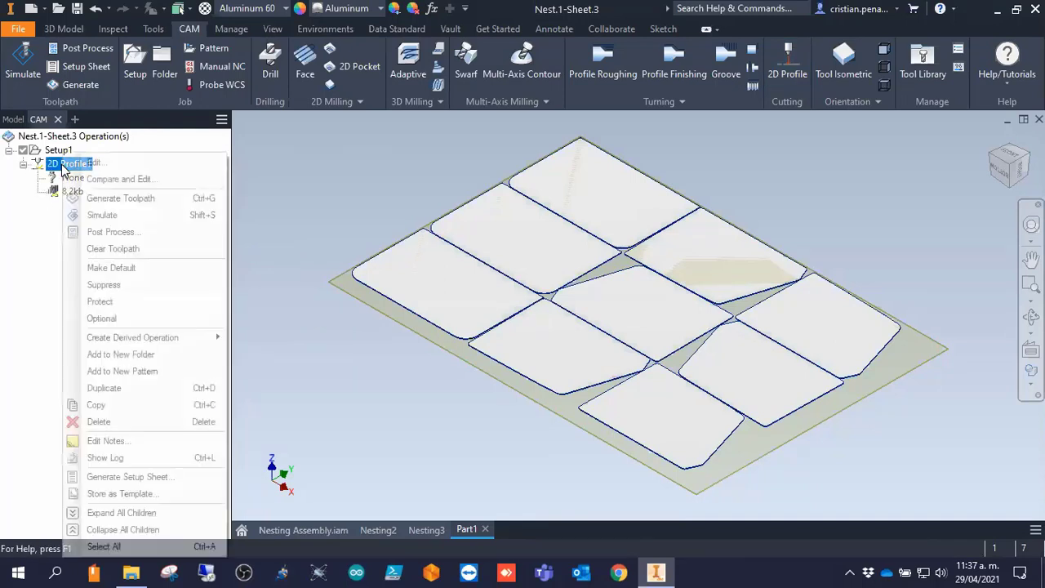
{"action": "left_click", "coordinate": [122, 215]}
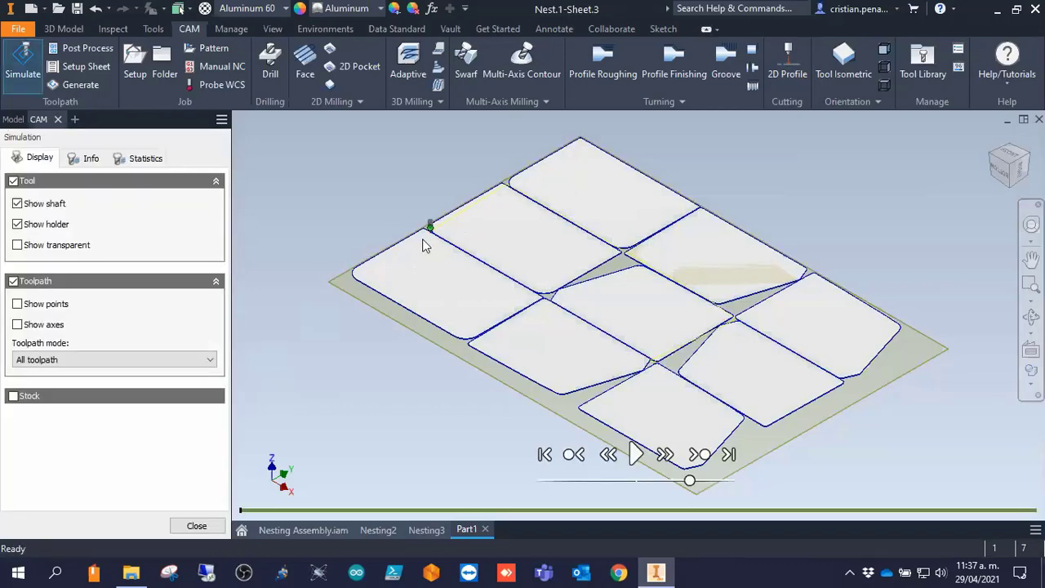
{"action": "scroll", "coordinate": [431, 224], "scroll_direction": "up", "scroll_amount": 5}
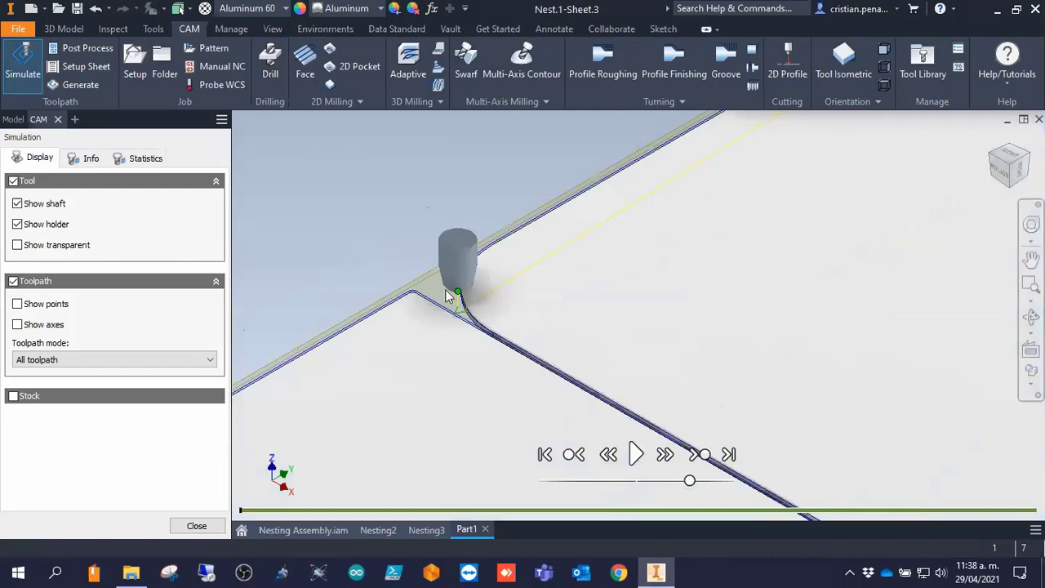
{"action": "scroll", "coordinate": [454, 263], "scroll_direction": "down", "scroll_amount": 5}
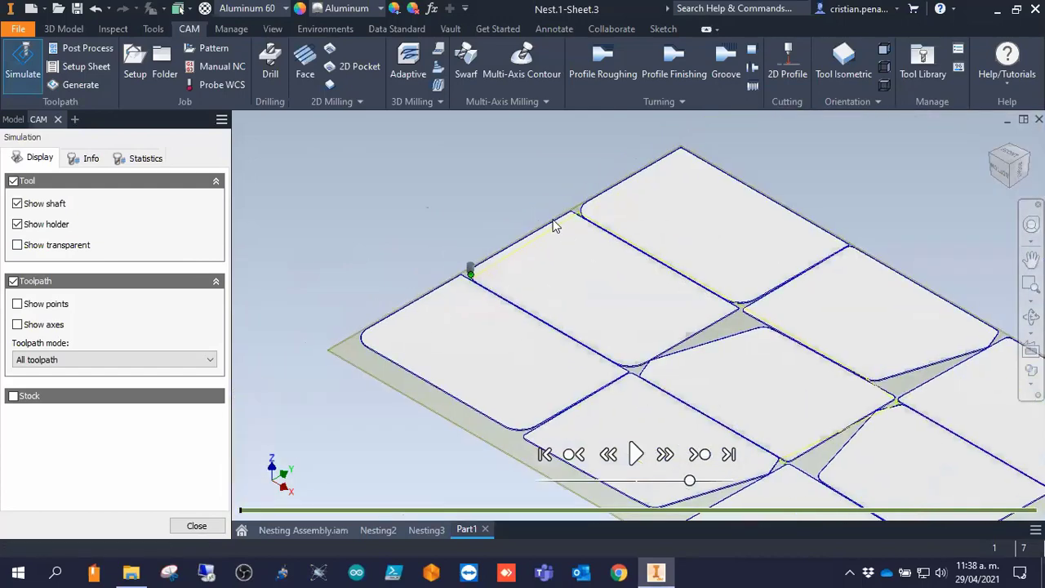
{"action": "scroll", "coordinate": [595, 228], "scroll_direction": "down", "scroll_amount": 3}
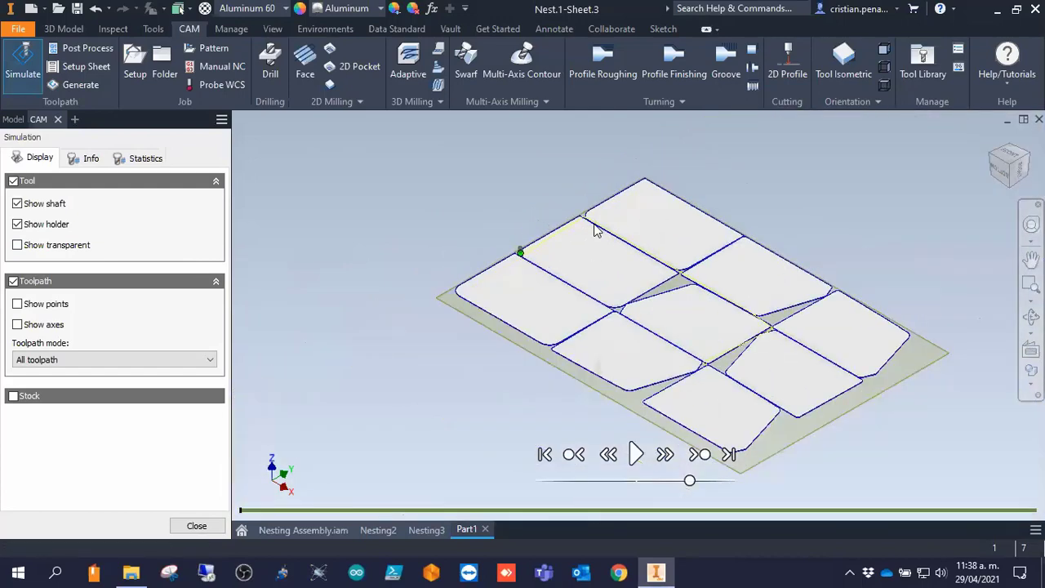
{"action": "left_click", "coordinate": [636, 456]}
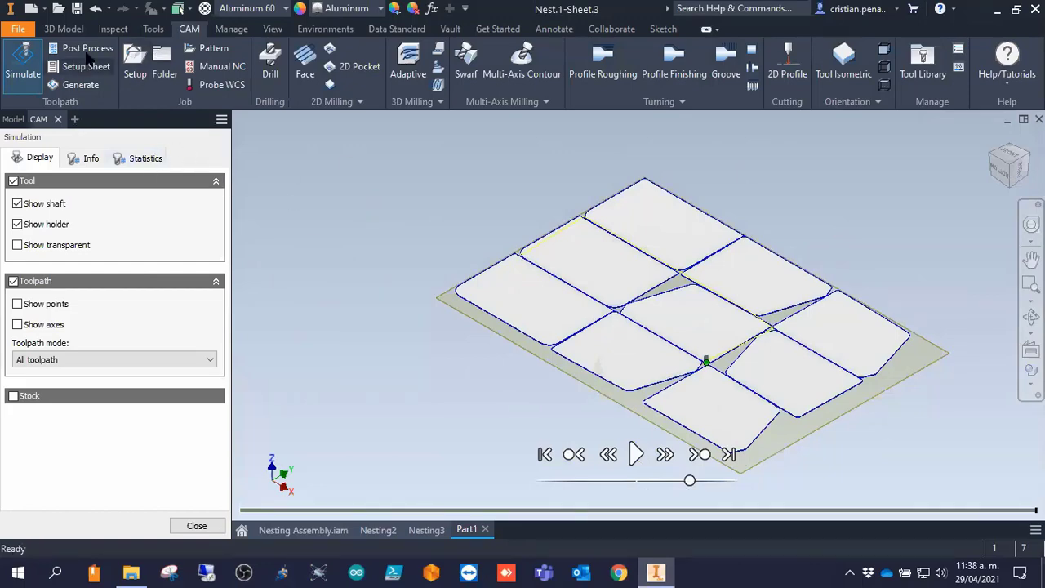
Review the post process settings for the Mazak Laser post configuration and close them without posting.
{"action": "left_click", "coordinate": [82, 49]}
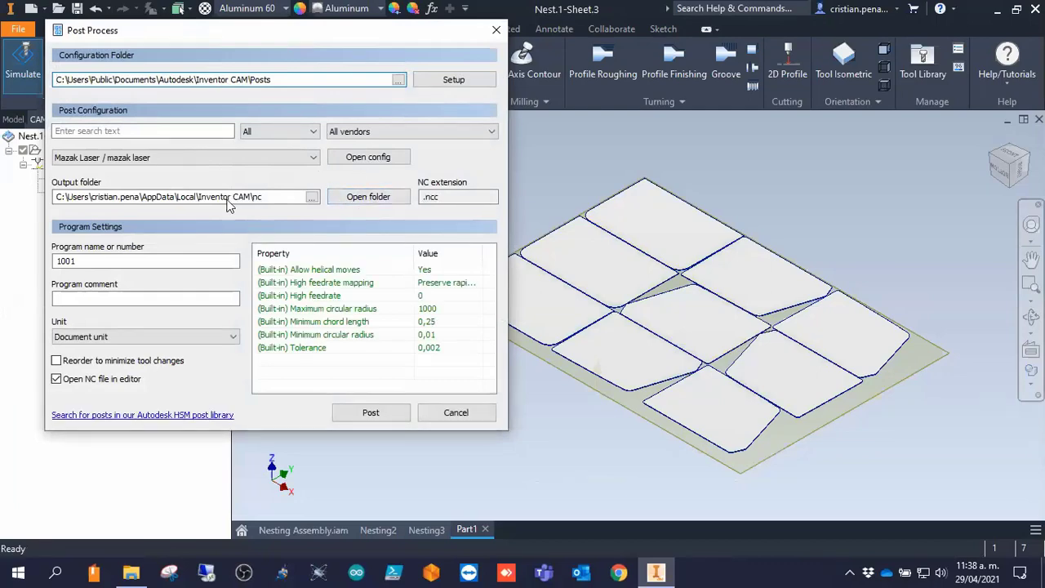
{"action": "left_click", "coordinate": [302, 158]}
{"action": "left_click", "coordinate": [237, 156]}
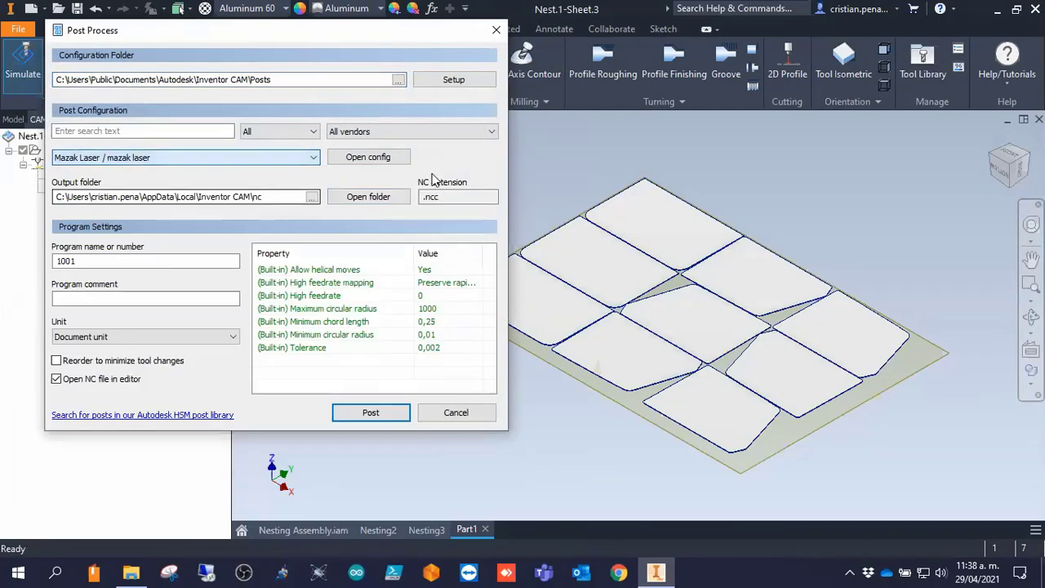
{"action": "left_click", "coordinate": [462, 415]}
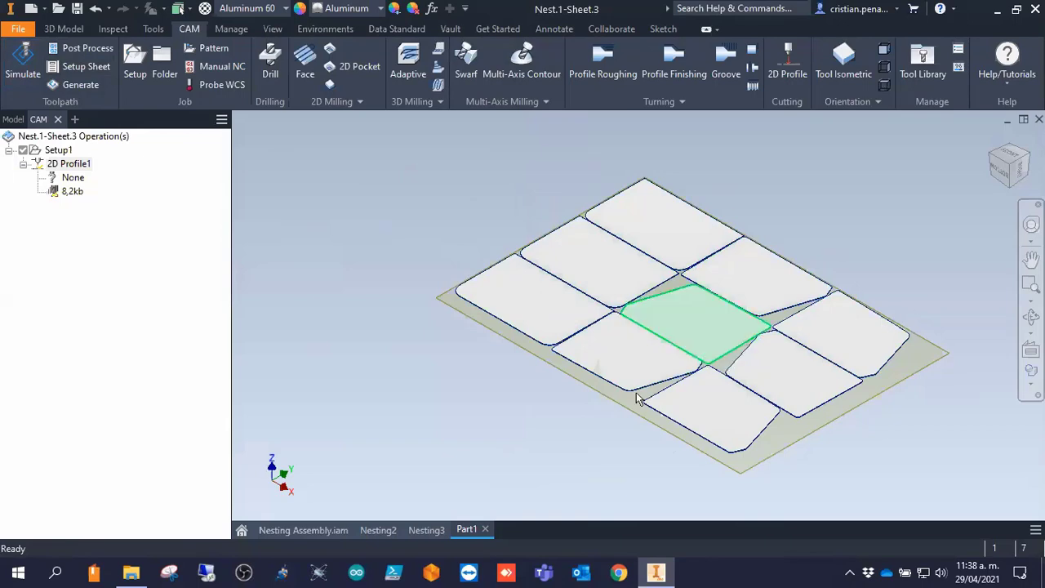
Review the Nesting3 file, the source assembly Nesting Assembly.iam and the Sheet.3 layout in Nesting2.
{"action": "left_click", "coordinate": [433, 530]}
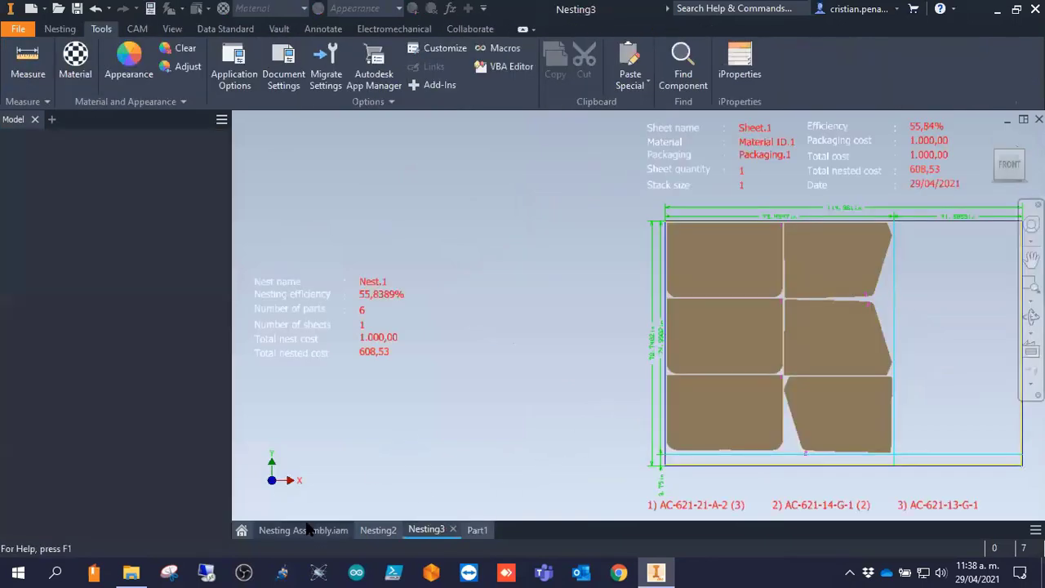
{"action": "left_click", "coordinate": [303, 530]}
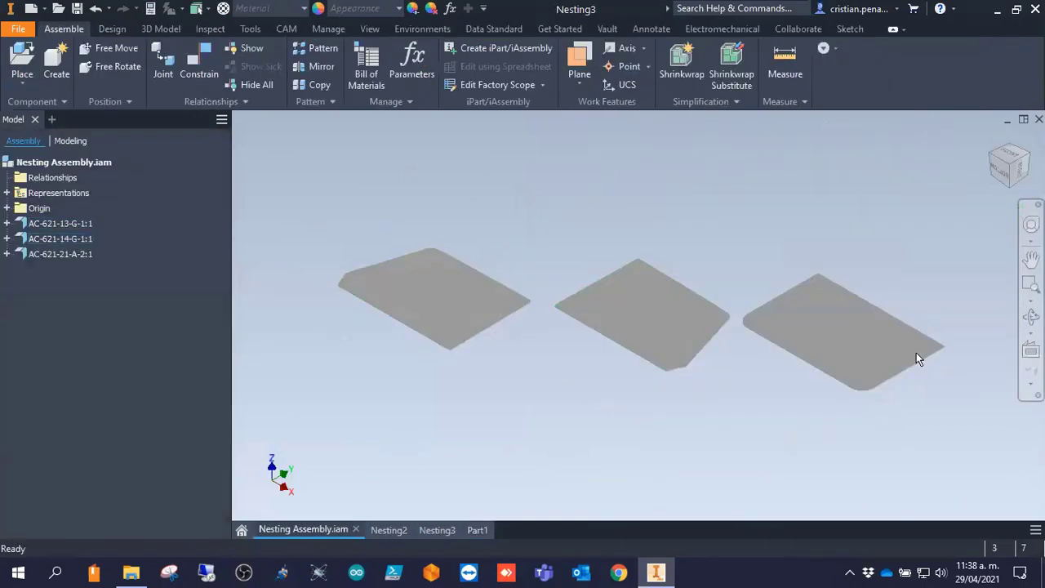
{"action": "left_click", "coordinate": [387, 529]}
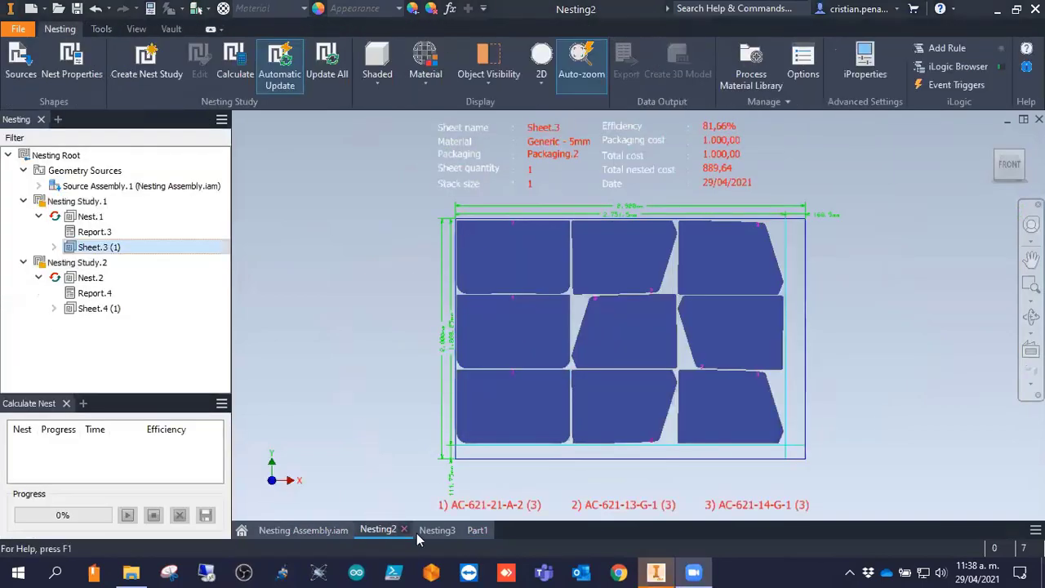
{"action": "left_click", "coordinate": [437, 530]}
{"action": "left_click", "coordinate": [384, 530]}
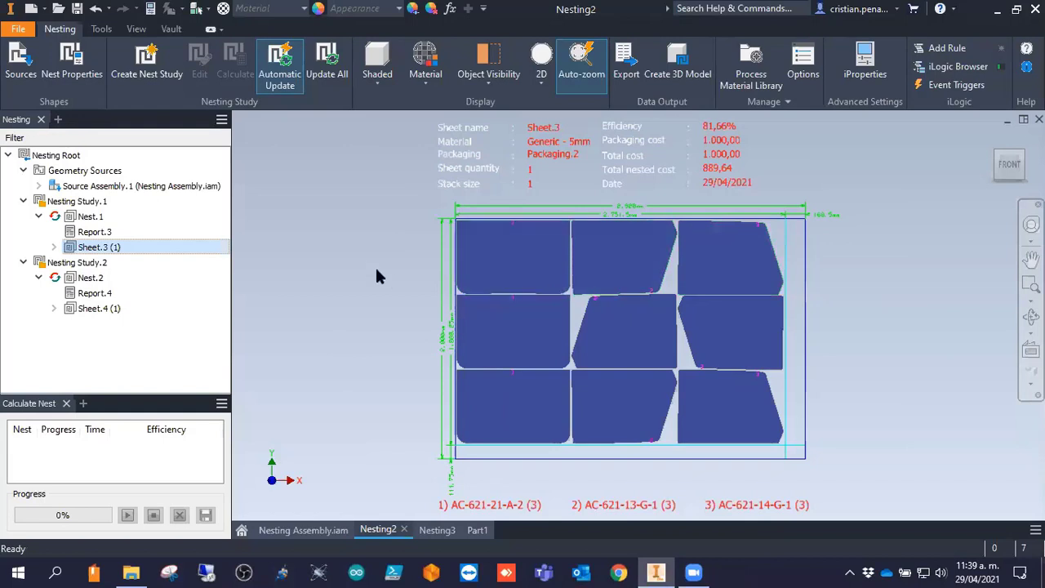
{"action": "scroll", "coordinate": [336, 269], "scroll_direction": "down", "scroll_amount": 2}
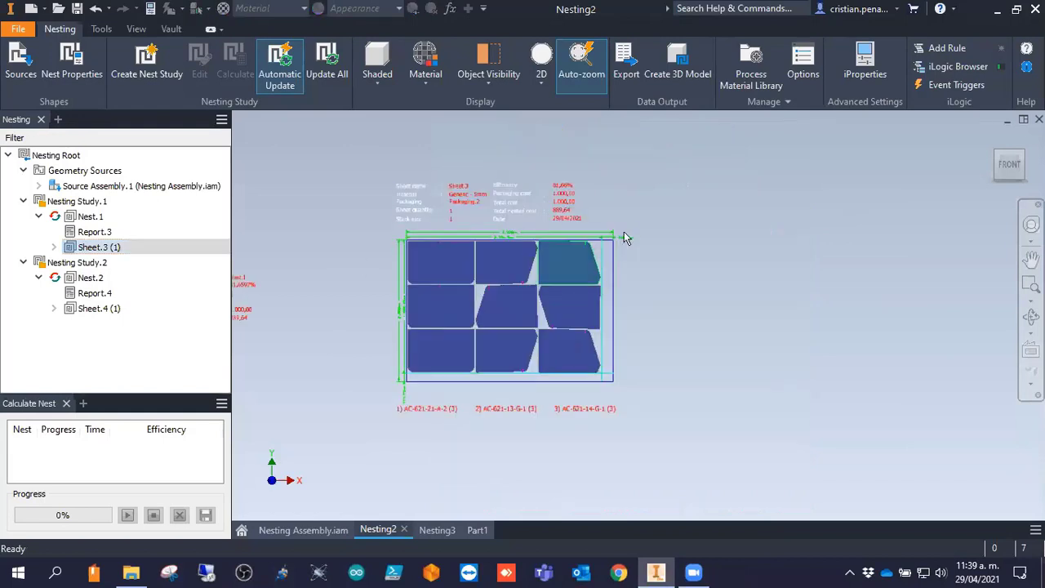
{"action": "middle_click_drag", "start_coordinate": [626, 236], "coordinate": [697, 240]}
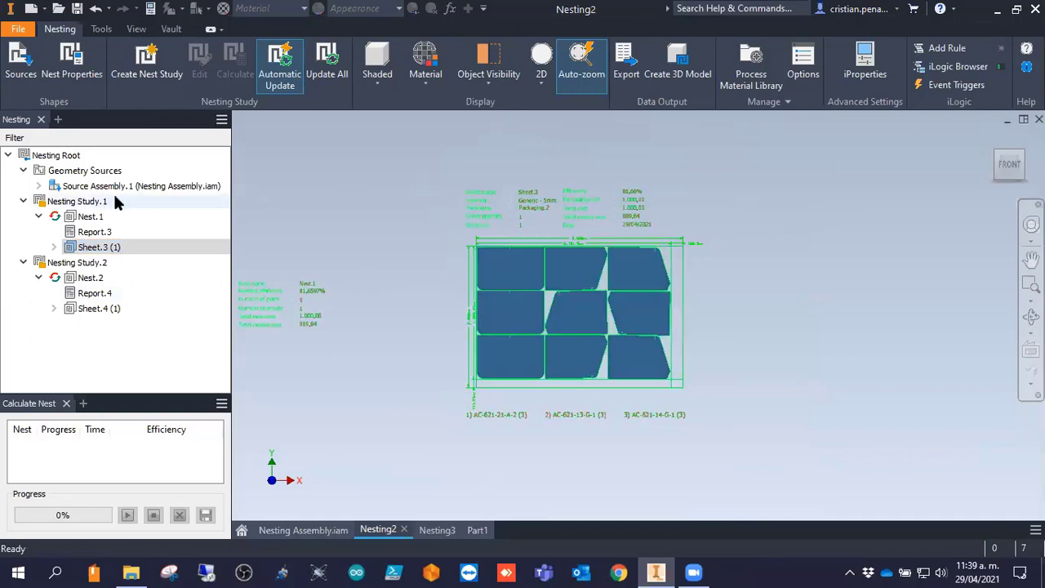
Save the nested sheet part as Nest.1-Sheet.3.ipt in the Live Nesting folder.
{"action": "left_click", "coordinate": [480, 530]}
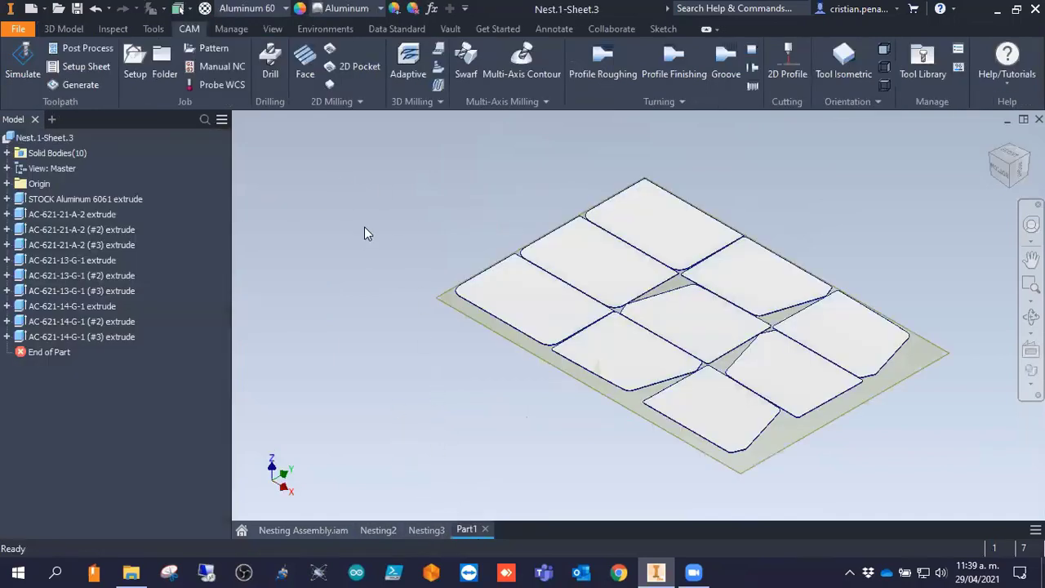
{"action": "key", "text": "ctrl+s"}
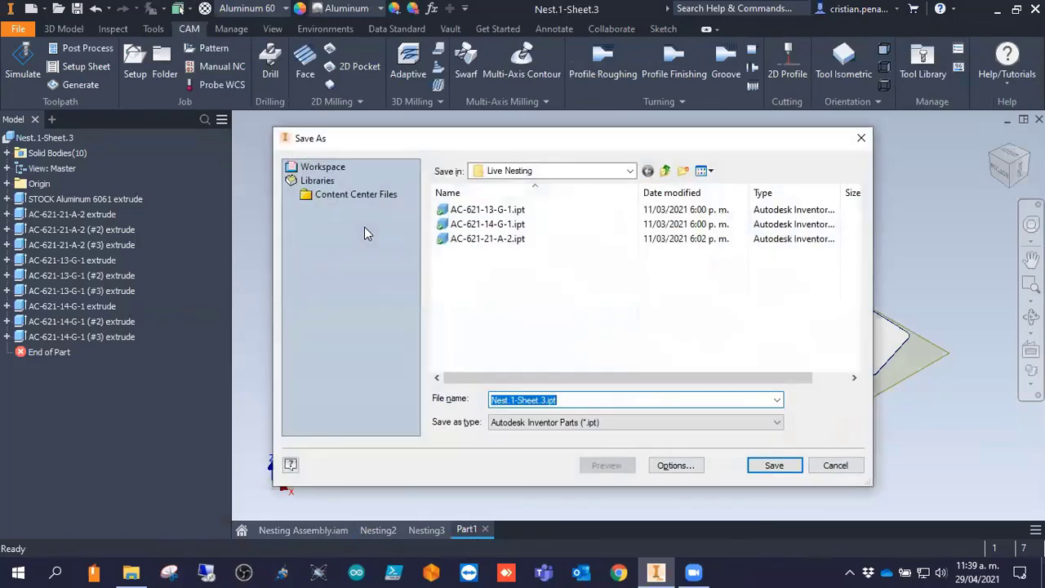
{"action": "left_click", "coordinate": [774, 467]}
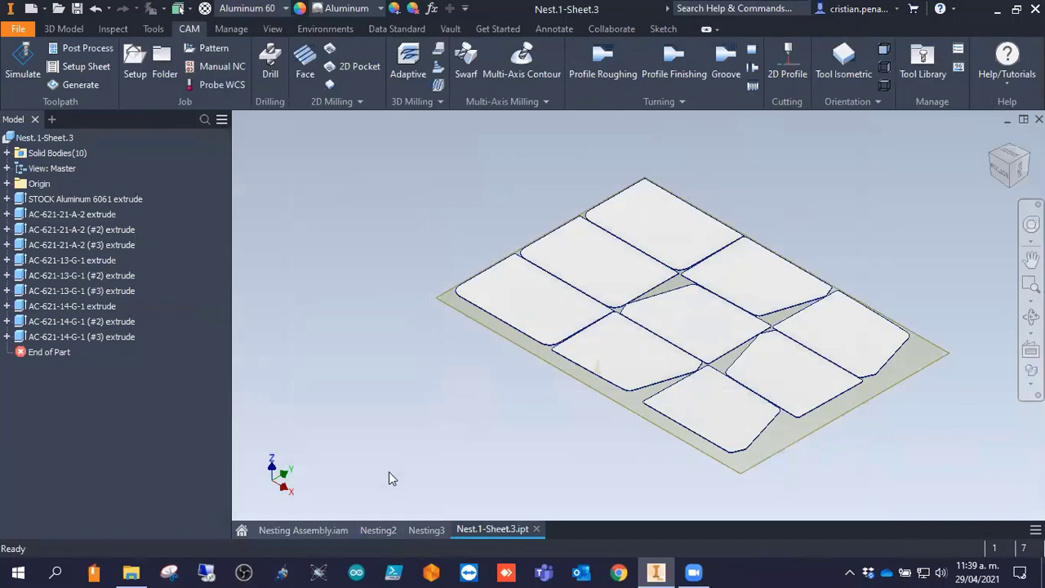
Look over the source assembly and the nesting files, and show all shapes and nests of Nesting2 from its Nesting Root.
{"action": "left_click", "coordinate": [309, 530]}
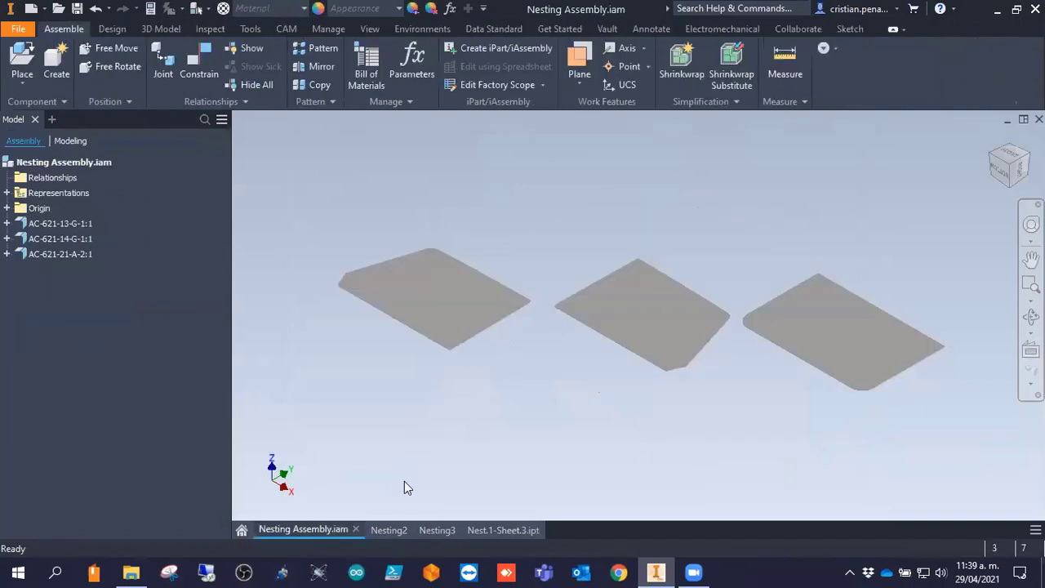
{"action": "left_click", "coordinate": [389, 529]}
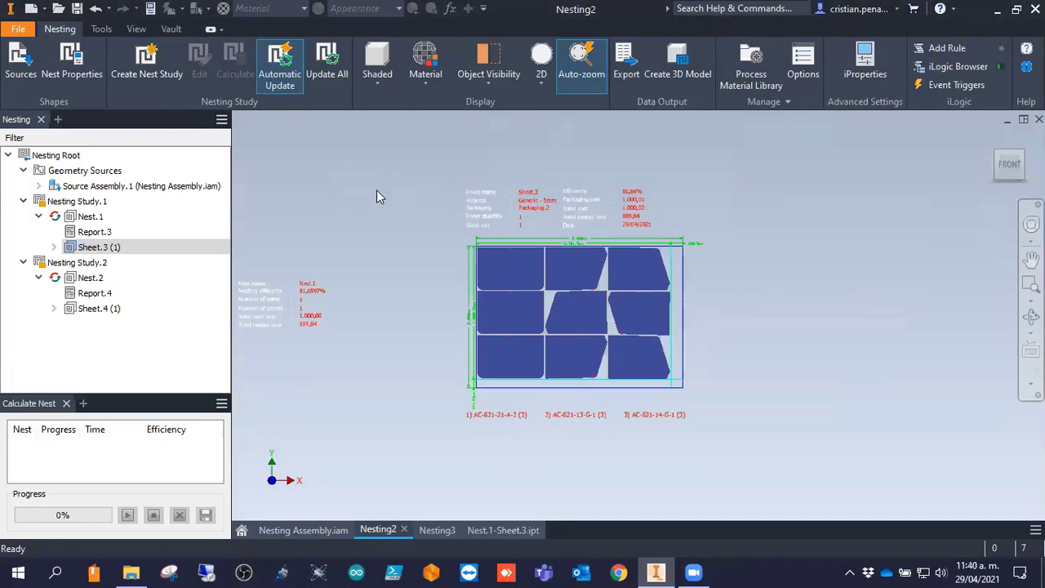
{"action": "left_click", "coordinate": [425, 530]}
{"action": "left_click", "coordinate": [385, 533]}
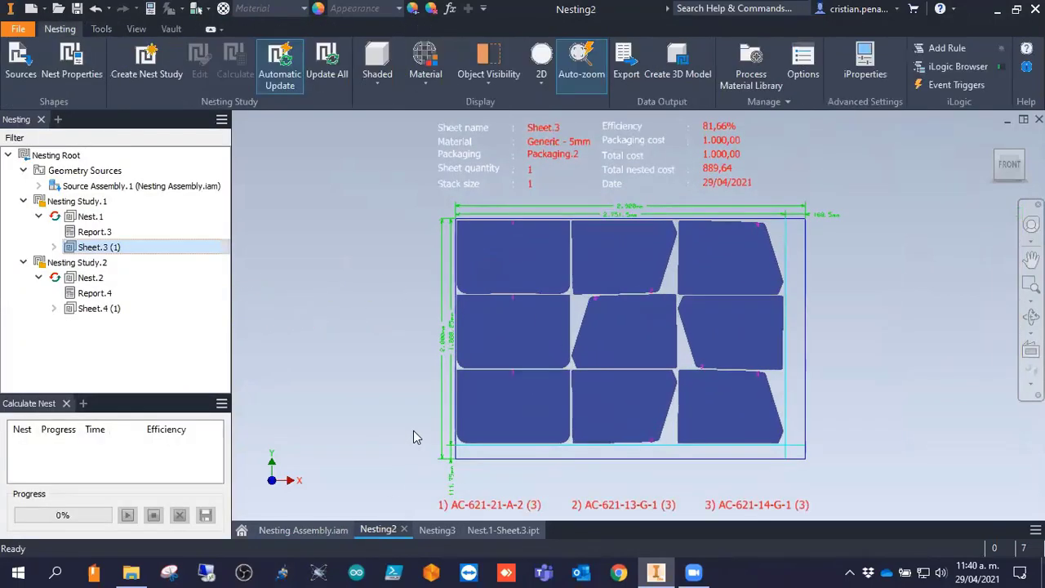
{"action": "double_click", "coordinate": [76, 156]}
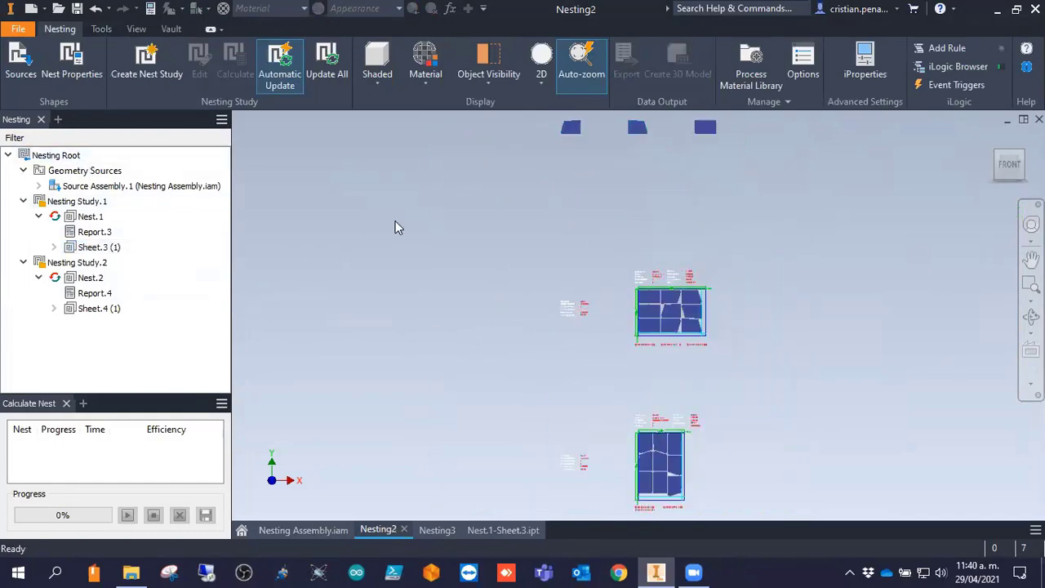
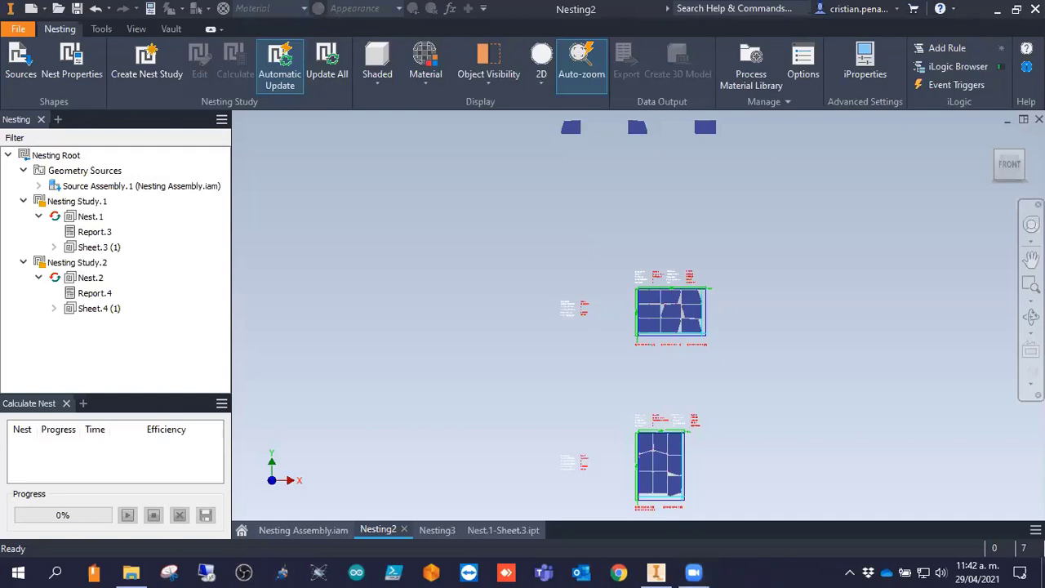
{"action": "key", "text": "F2"}
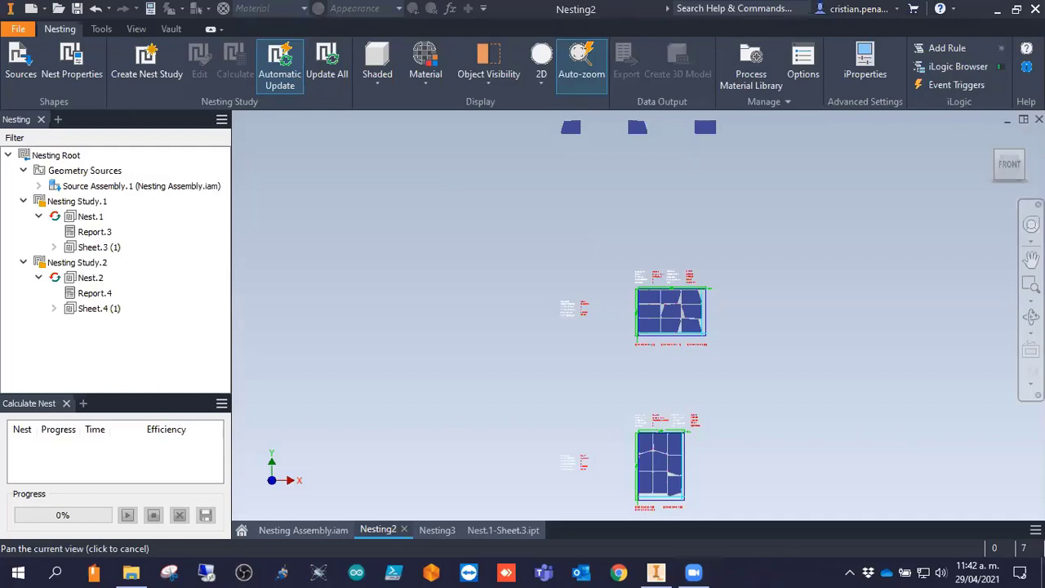
{"action": "key", "text": "Escape"}
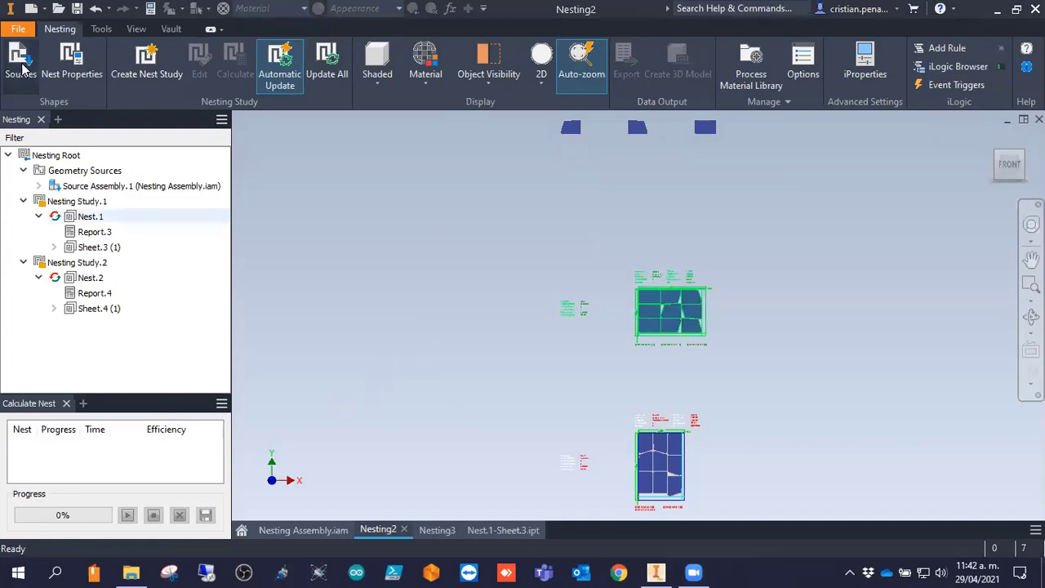
Add Lamina.ipt from the Inventor\Lamina folder as a source file in the Nesting3 file.
{"action": "left_click", "coordinate": [435, 530]}
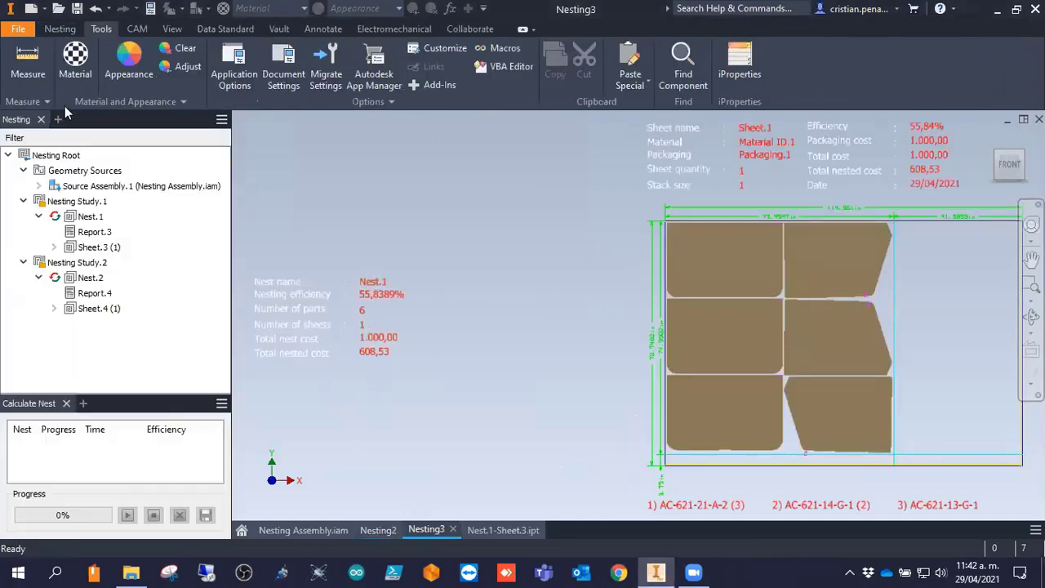
{"action": "left_click", "coordinate": [60, 29]}
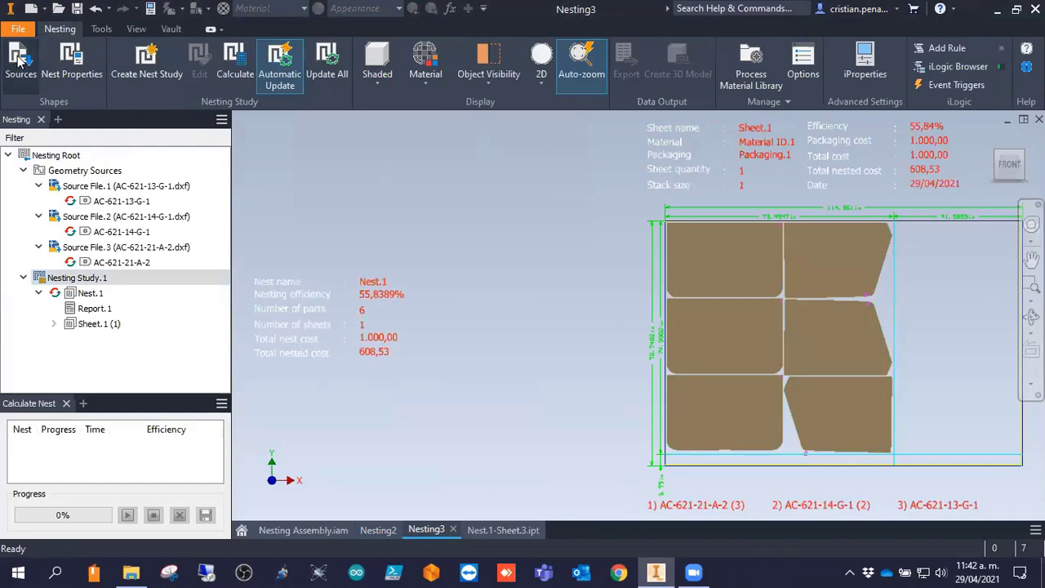
{"action": "left_click", "coordinate": [18, 59]}
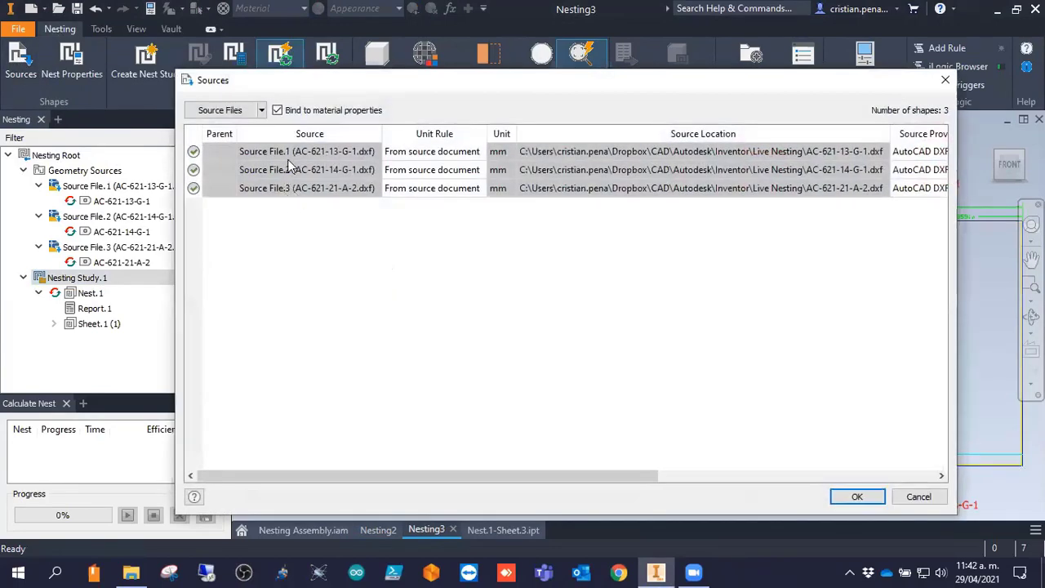
{"action": "left_click", "coordinate": [206, 109]}
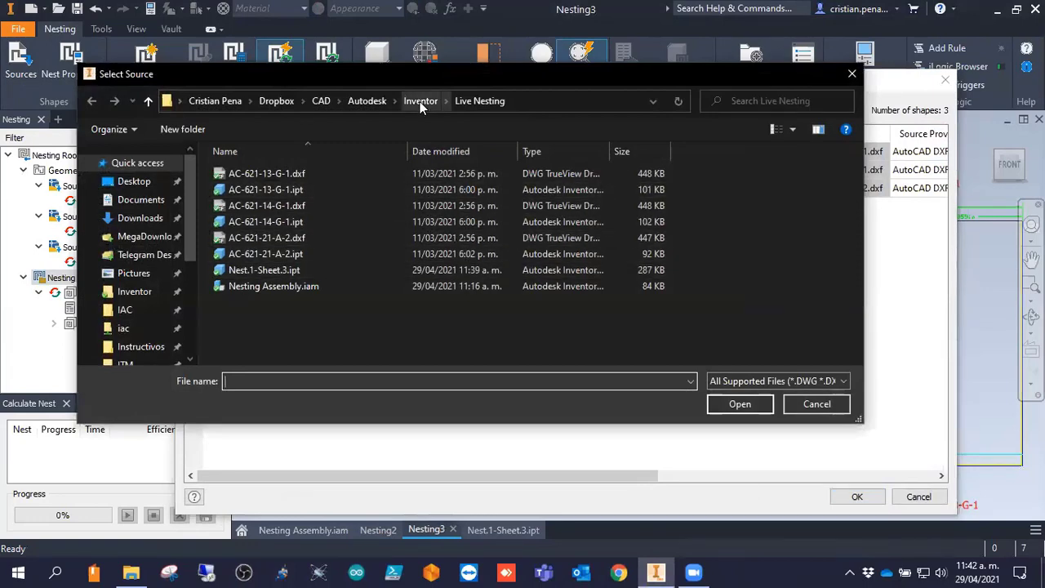
{"action": "left_click", "coordinate": [419, 101]}
{"action": "left_click", "coordinate": [257, 230]}
{"action": "double_click", "coordinate": [256, 231]}
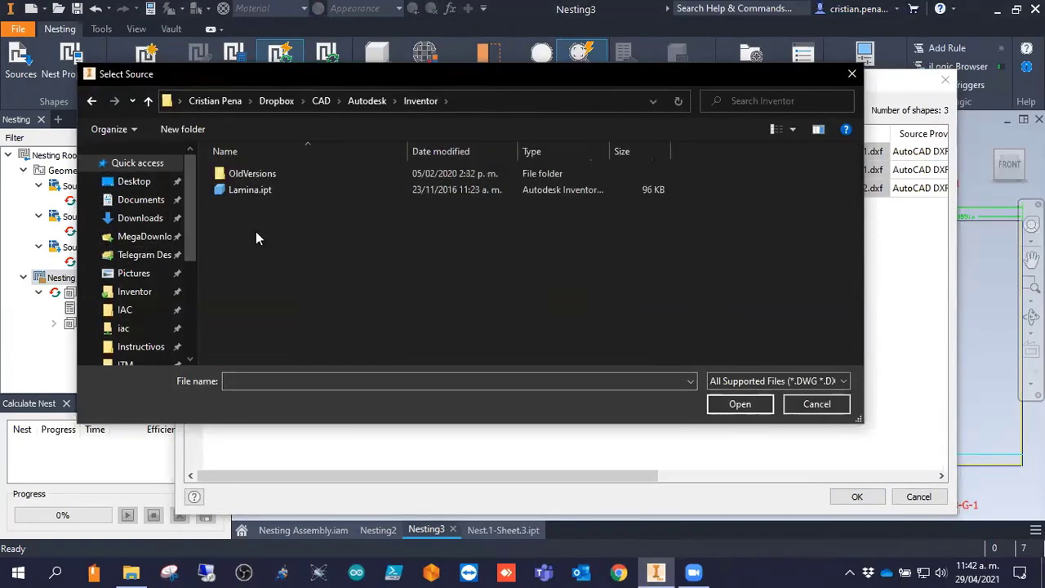
{"action": "left_click", "coordinate": [243, 191]}
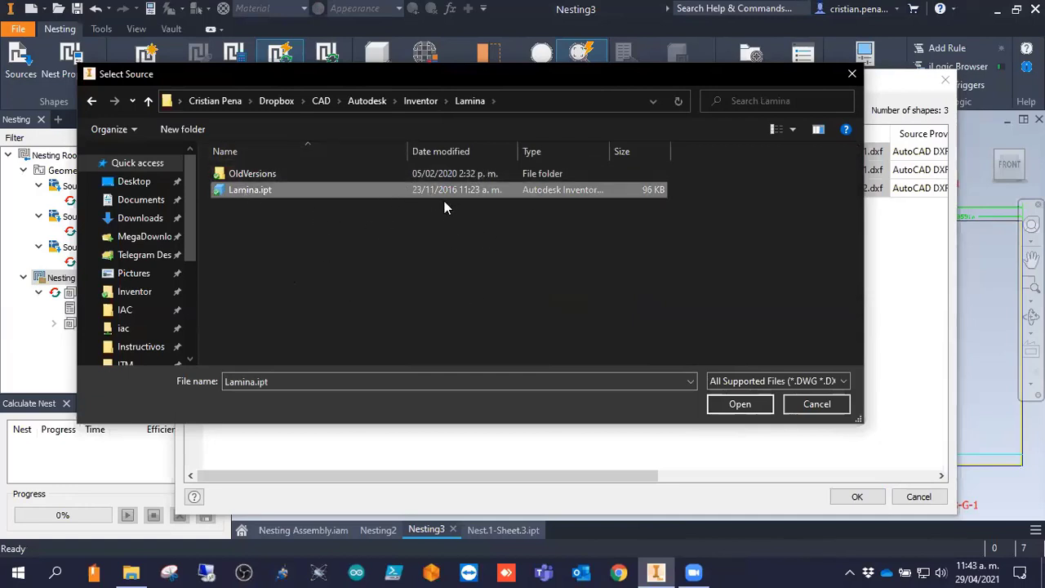
{"action": "left_click", "coordinate": [729, 404]}
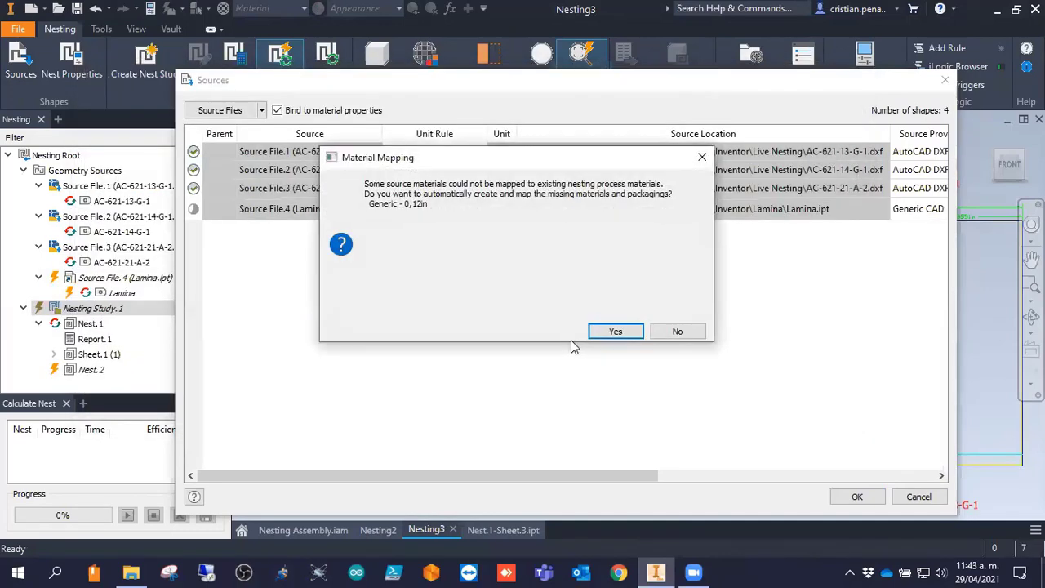
Accept automatic creation and mapping of the missing Generic - 0,12in material and packaging, and confirm the sources.
{"action": "left_click", "coordinate": [613, 331]}
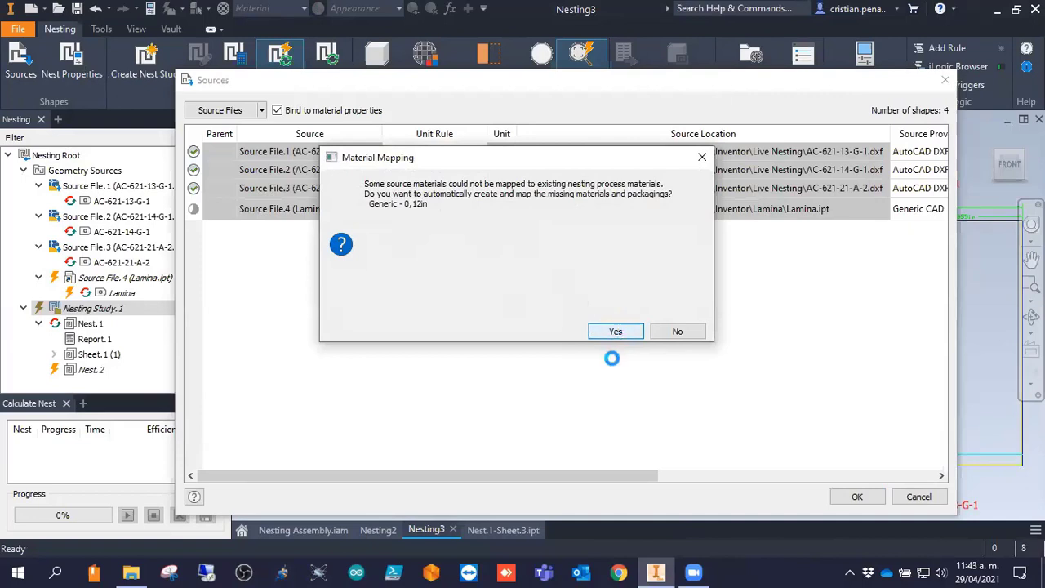
{"action": "left_click", "coordinate": [613, 331]}
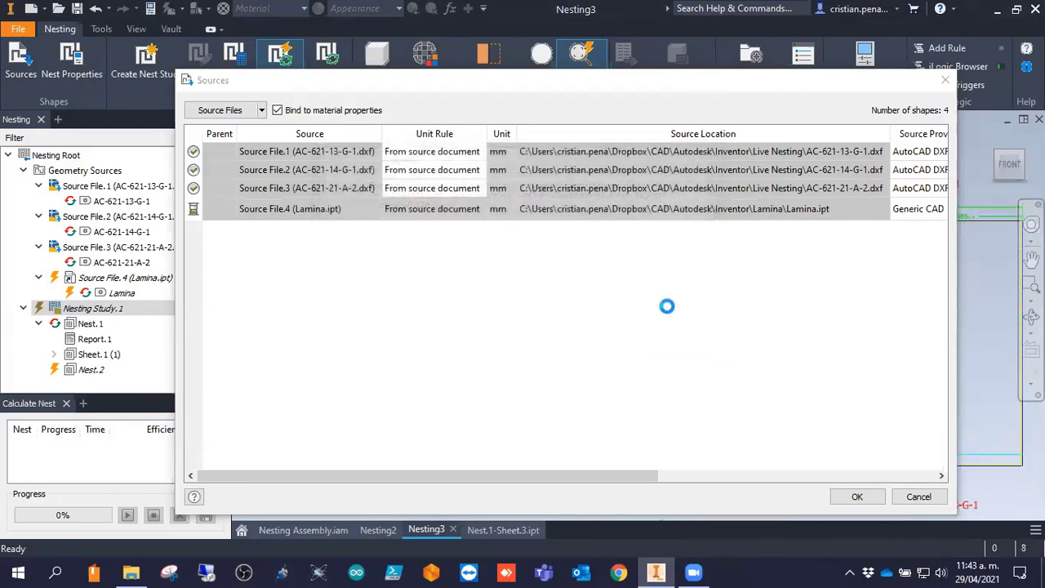
{"action": "left_click", "coordinate": [853, 496]}
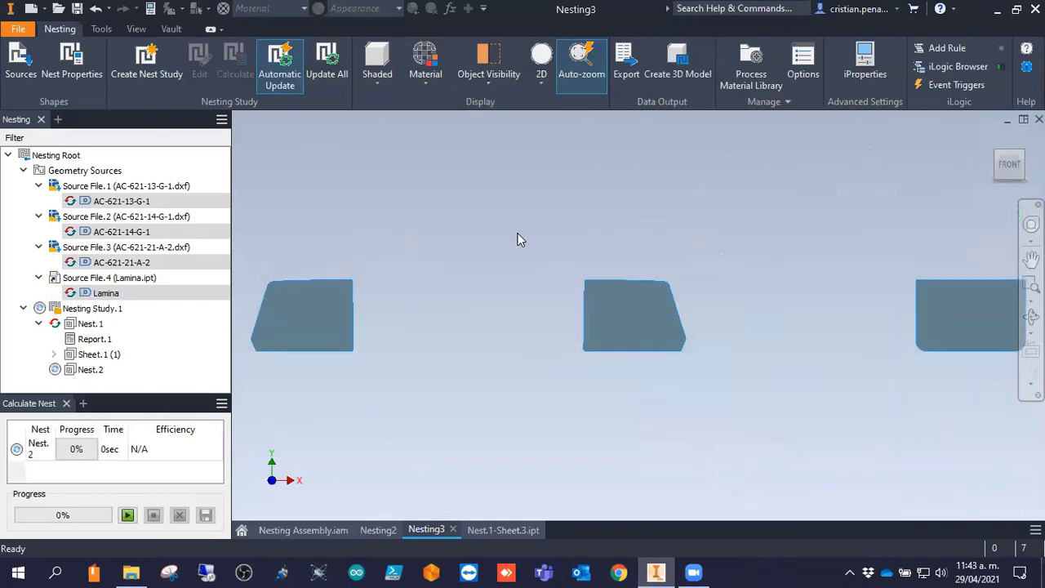
Examine the Lamina shape and compare it with the other source shapes and the existing Nest.1 sheet layout.
{"action": "left_click", "coordinate": [102, 292]}
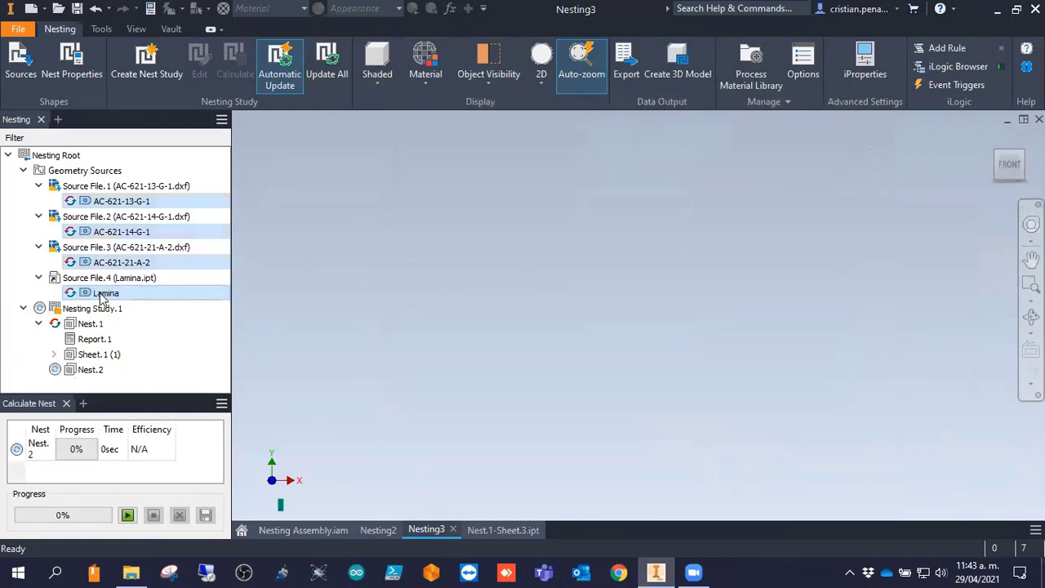
{"action": "left_click", "coordinate": [747, 293]}
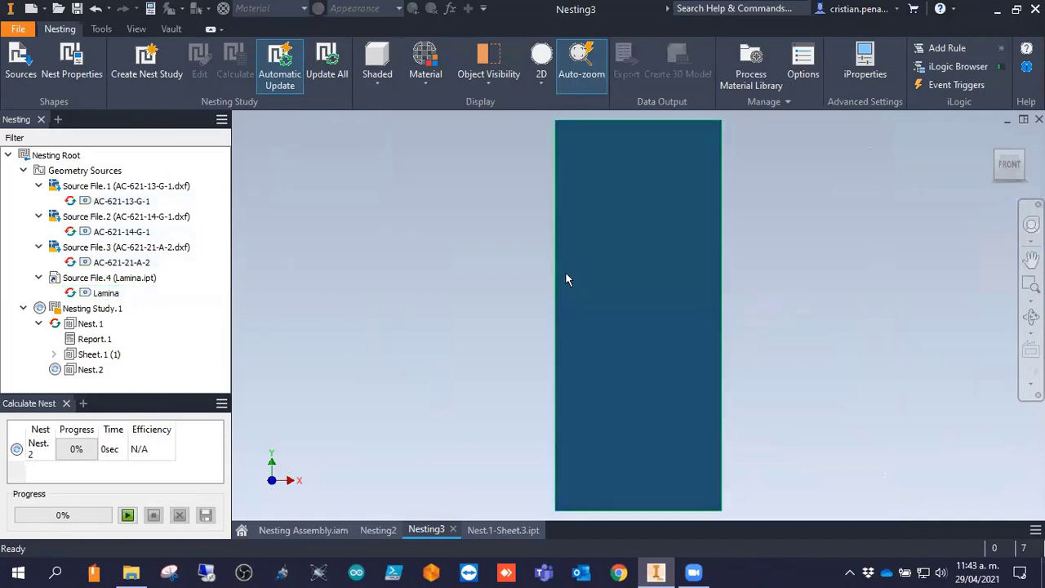
{"action": "scroll", "coordinate": [565, 271], "scroll_direction": "down", "scroll_amount": 5}
{"action": "middle_click_drag", "start_coordinate": [700, 285], "coordinate": [632, 291]}
{"action": "scroll", "coordinate": [632, 289], "scroll_direction": "down", "scroll_amount": 3}
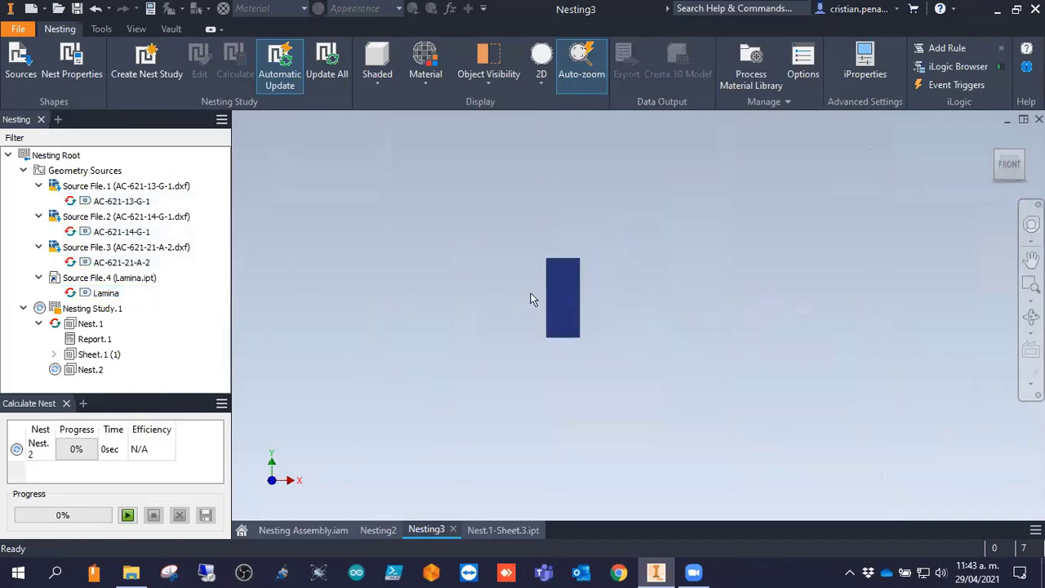
{"action": "left_click", "coordinate": [115, 295]}
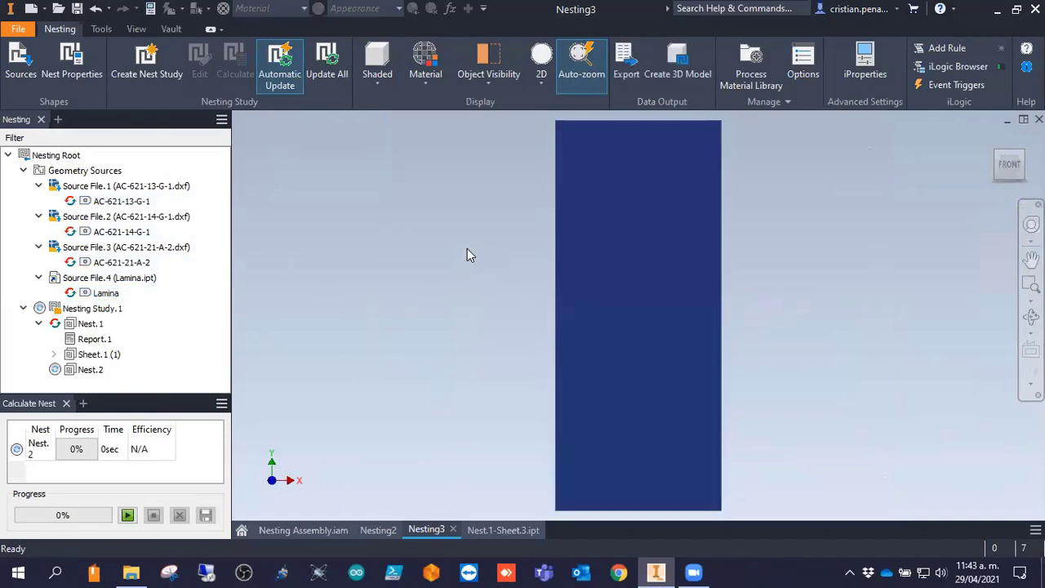
{"action": "left_click", "coordinate": [467, 255]}
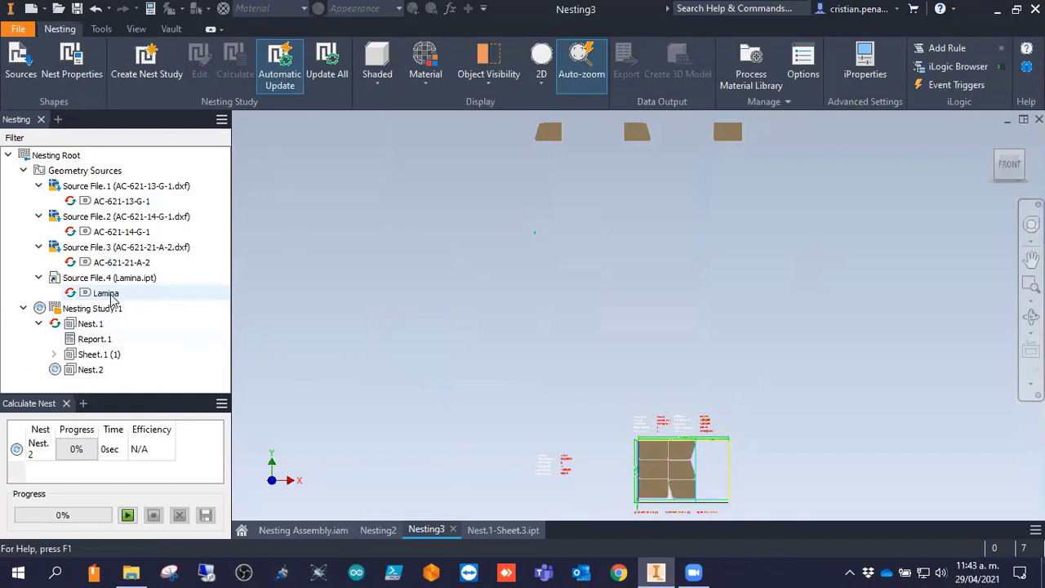
{"action": "left_click", "coordinate": [120, 296]}
{"action": "left_click", "coordinate": [523, 269]}
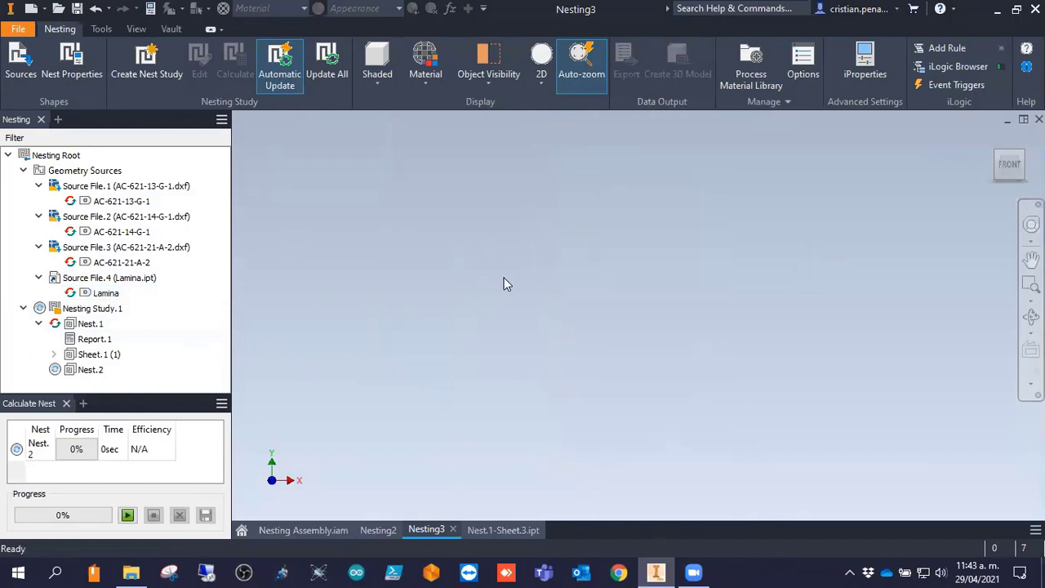
{"action": "scroll", "coordinate": [678, 290], "scroll_direction": "down", "scroll_amount": 8}
{"action": "middle_click_drag", "start_coordinate": [708, 311], "coordinate": [563, 223]}
{"action": "scroll", "coordinate": [565, 225], "scroll_direction": "down", "scroll_amount": 4}
{"action": "scroll", "coordinate": [663, 359], "scroll_direction": "up", "scroll_amount": 5}
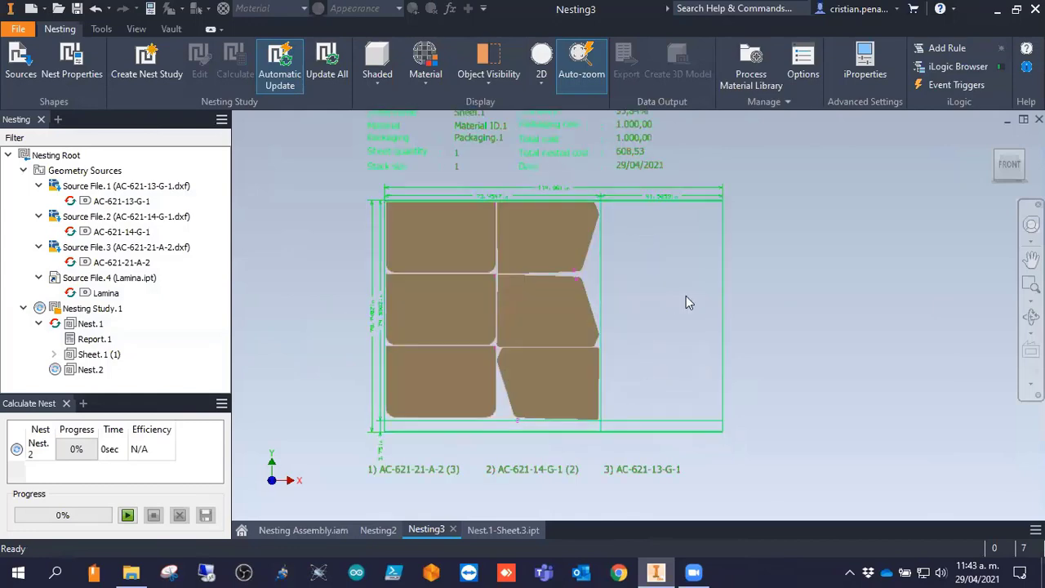
Review the shapes selected in Nesting Study.1 and close the study settings without changes.
{"action": "right_click", "coordinate": [96, 310]}
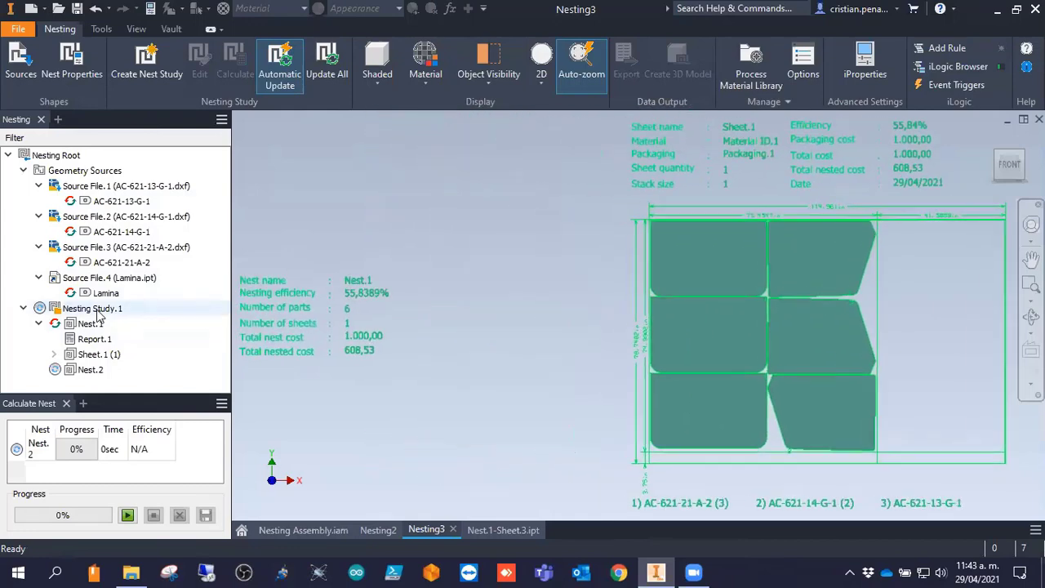
{"action": "left_click", "coordinate": [152, 12]}
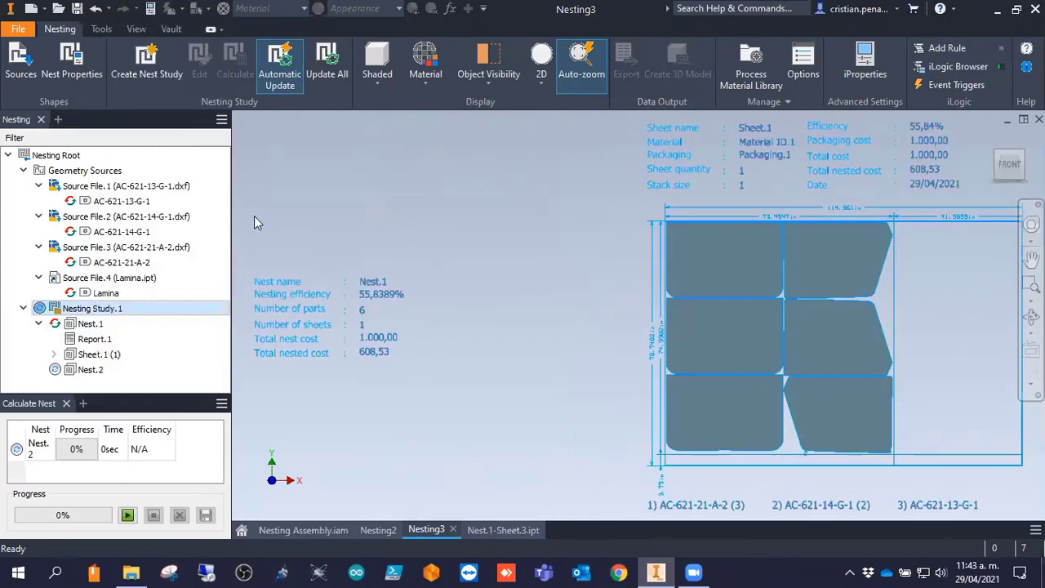
{"action": "left_click", "coordinate": [307, 155]}
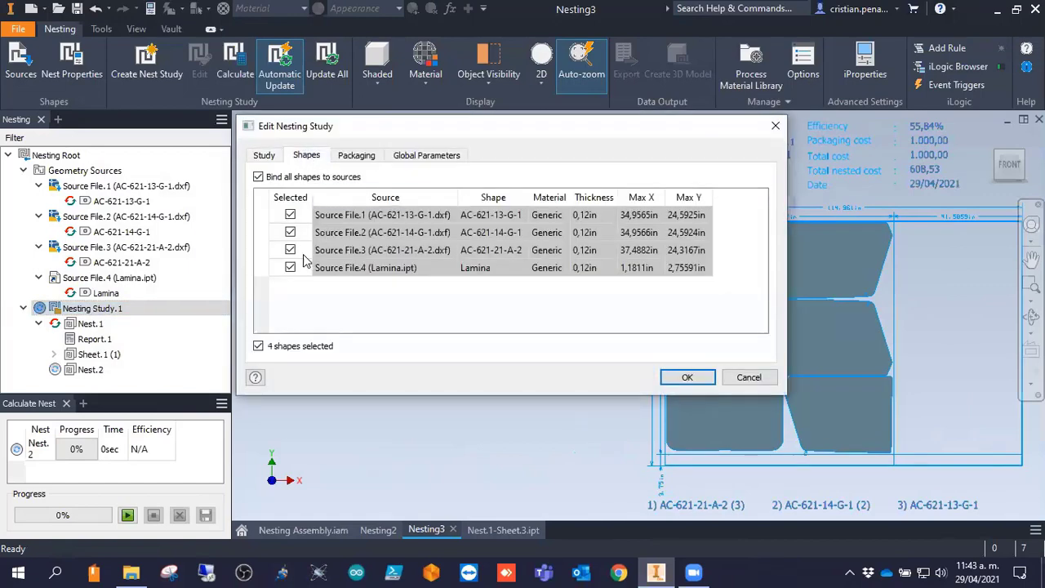
{"action": "left_click", "coordinate": [753, 378]}
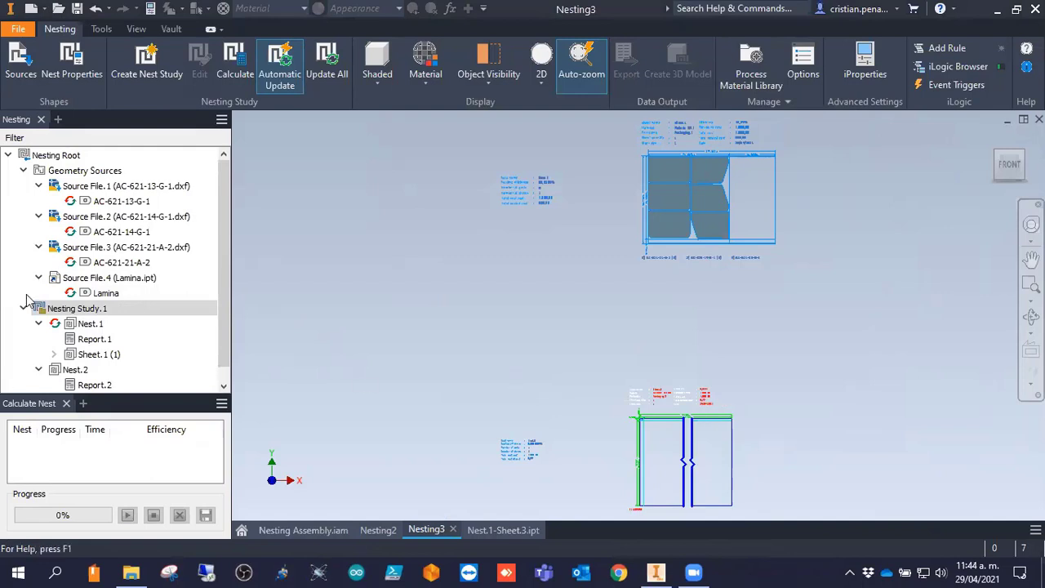
Compare the general properties of the two 0,12in materials in the Process Material Library and close it without changes.
{"action": "left_click", "coordinate": [22, 169]}
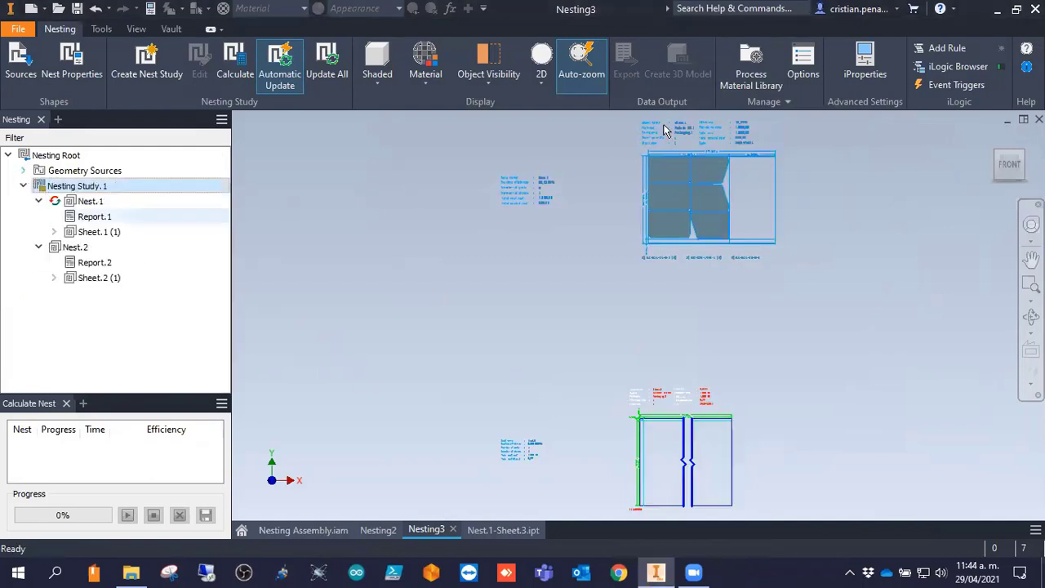
{"action": "left_click", "coordinate": [744, 87]}
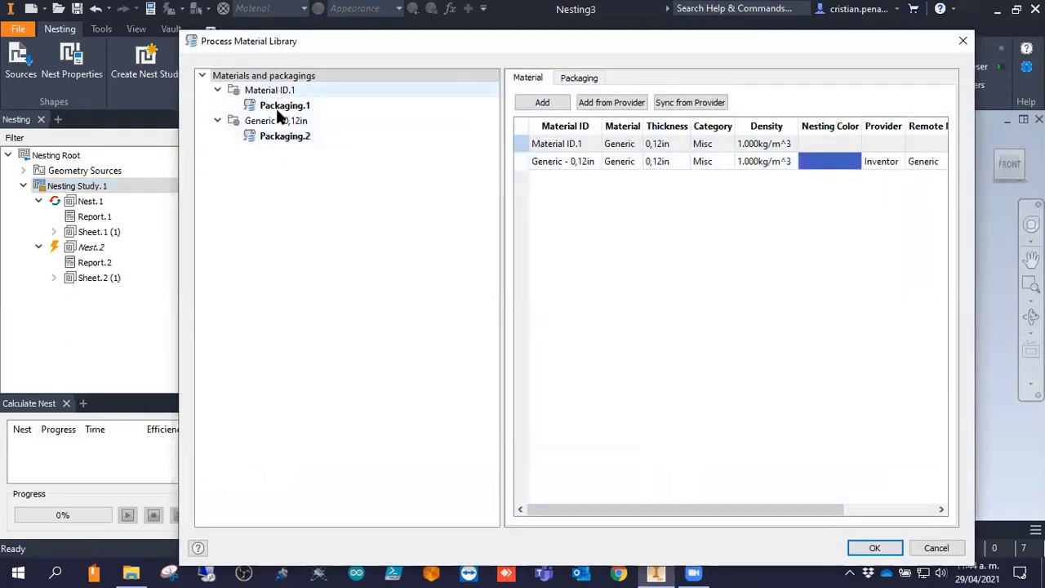
{"action": "left_click", "coordinate": [268, 92]}
{"action": "left_click", "coordinate": [274, 122]}
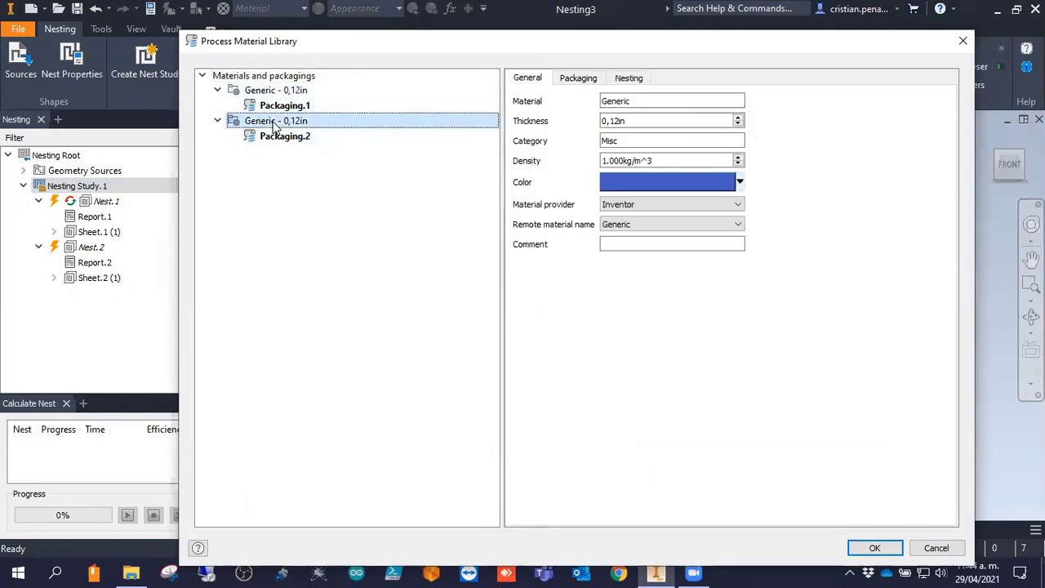
{"action": "left_click", "coordinate": [272, 92]}
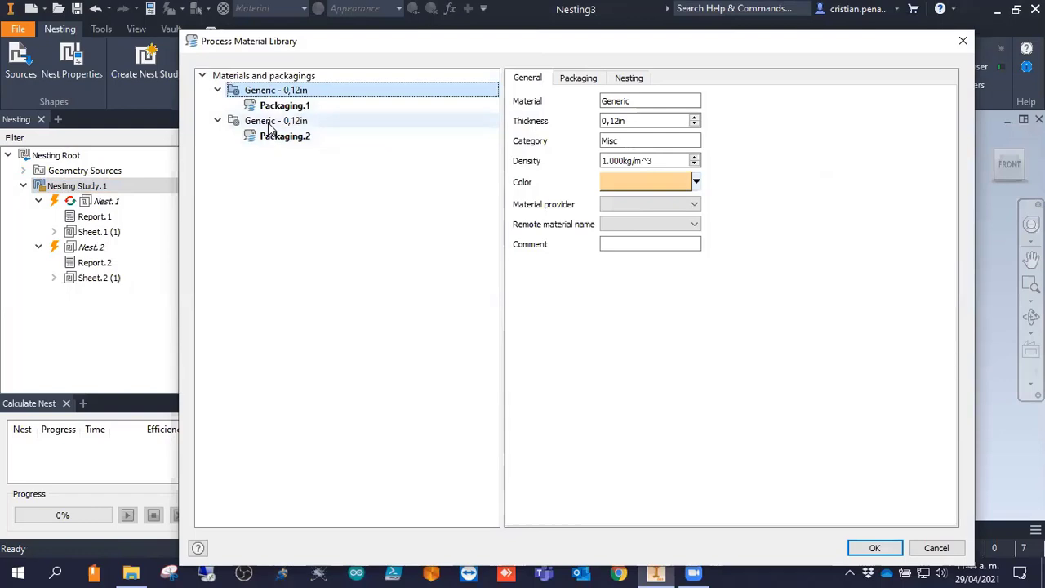
{"action": "left_click", "coordinate": [267, 124]}
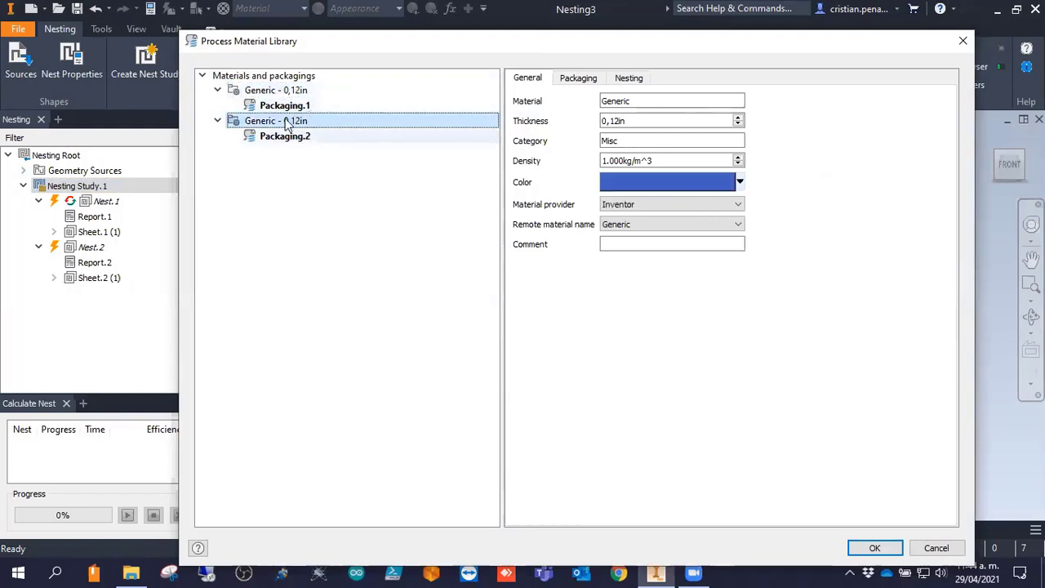
{"action": "left_click", "coordinate": [936, 548]}
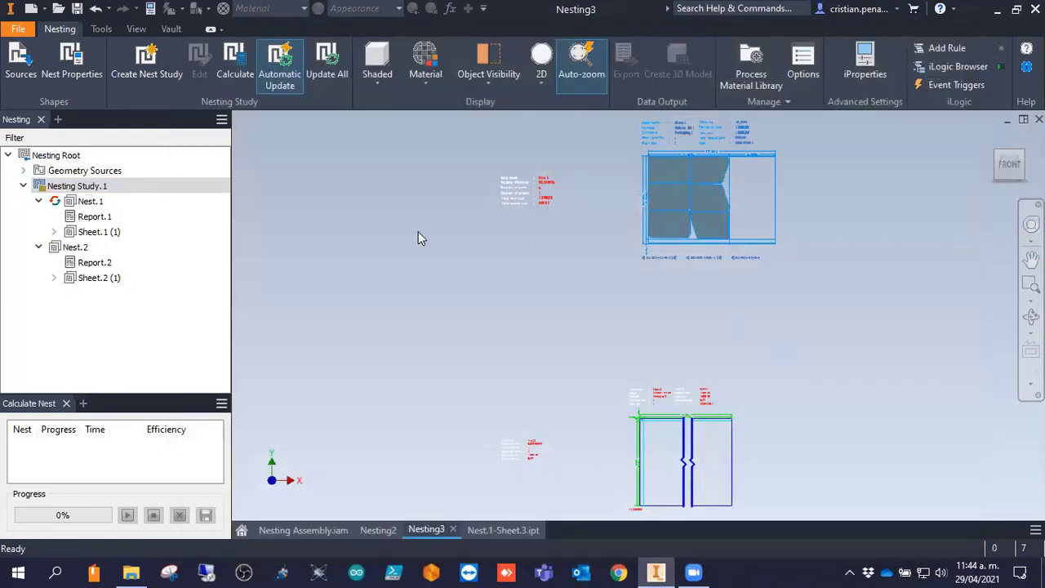
Check the material options for AC-621-21-A-2 in Nest Properties and the Process Material Library entries, leaving both without changes.
{"action": "left_click", "coordinate": [462, 238]}
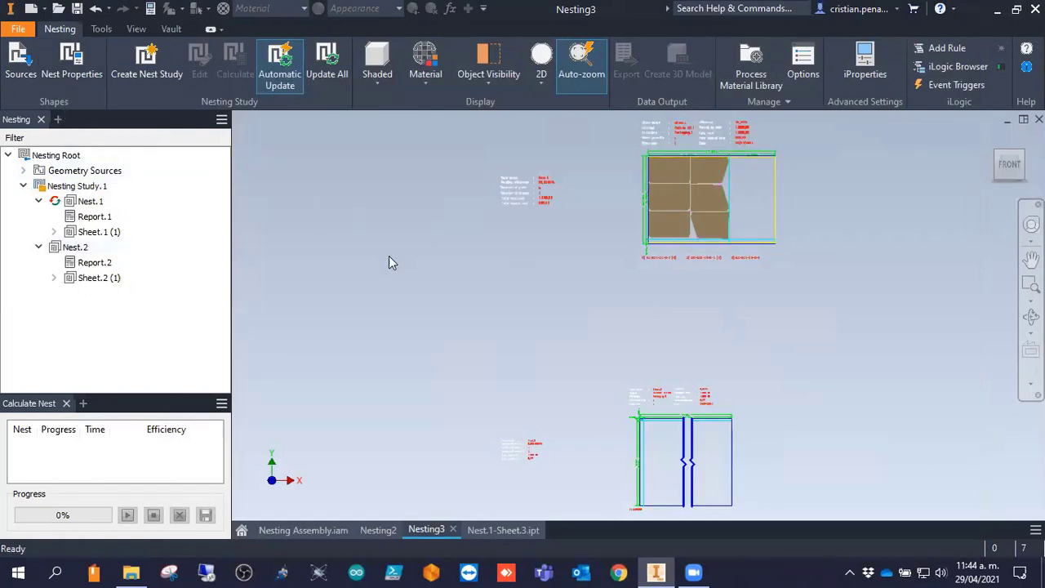
{"action": "left_click", "coordinate": [71, 59]}
{"action": "left_click", "coordinate": [337, 209]}
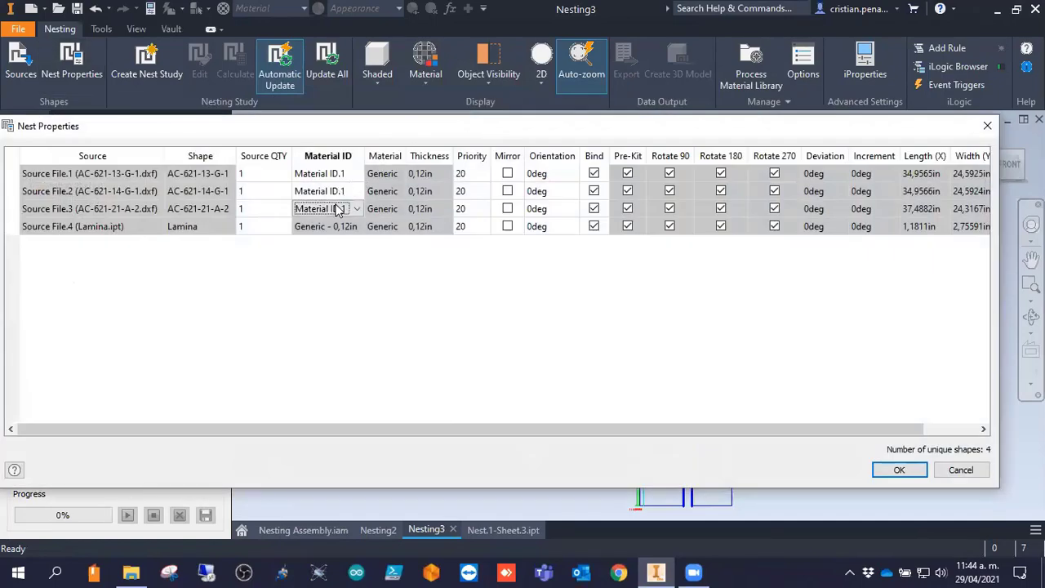
{"action": "left_click", "coordinate": [356, 209]}
{"action": "left_click", "coordinate": [470, 338]}
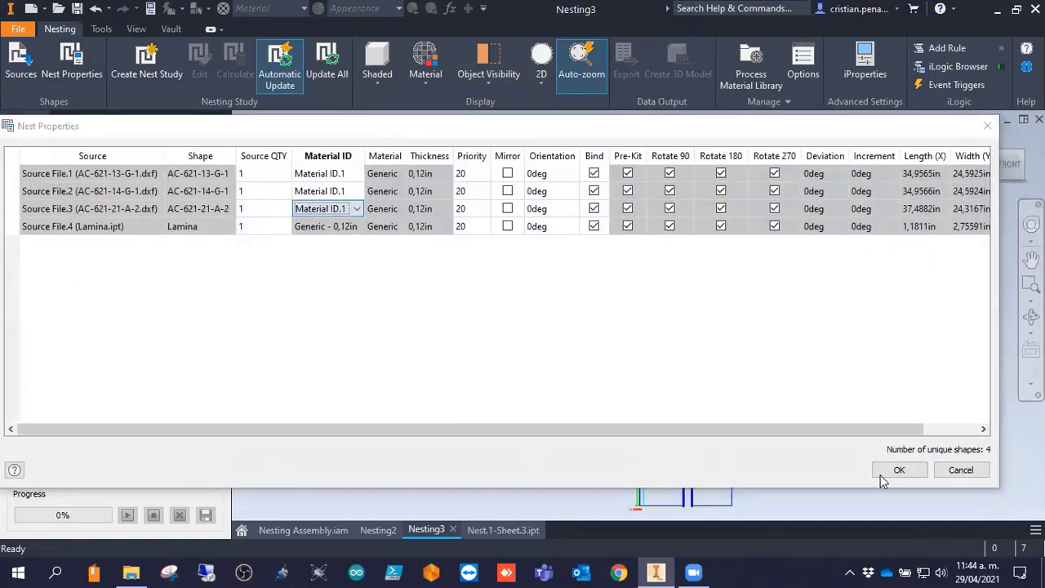
{"action": "left_click", "coordinate": [957, 471]}
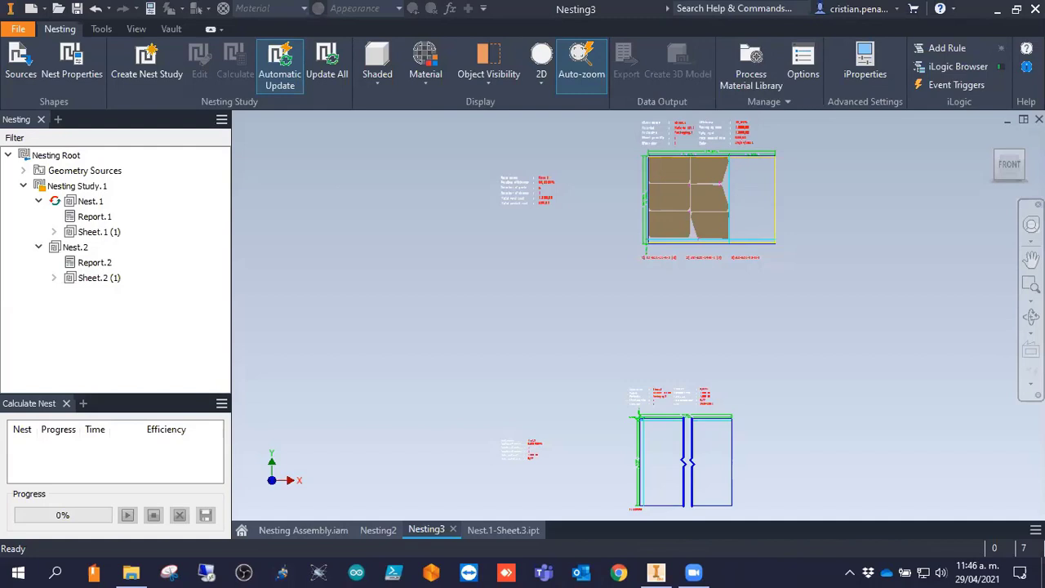
{"action": "left_click", "coordinate": [756, 76]}
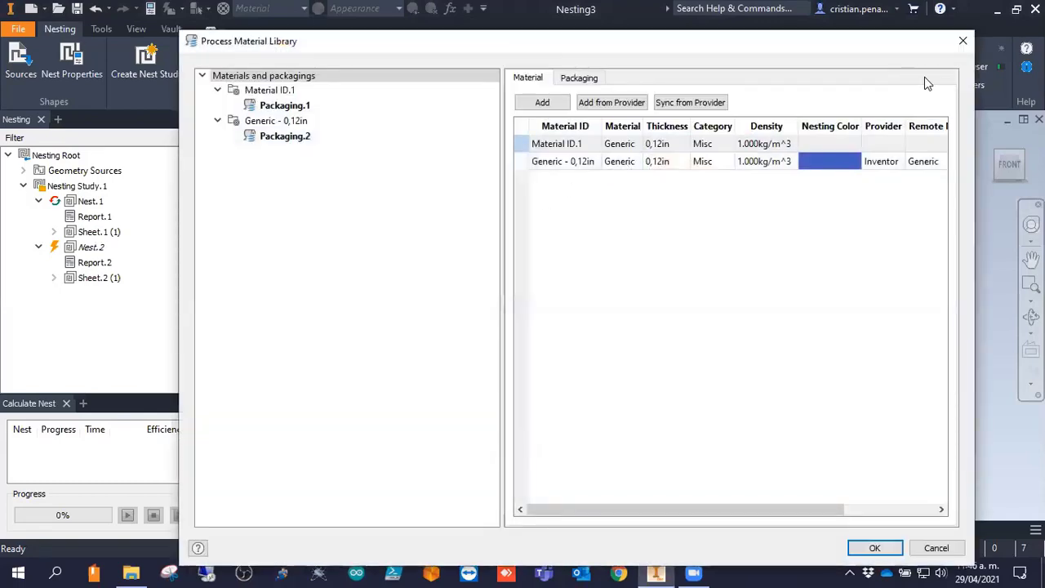
{"action": "left_click", "coordinate": [955, 41]}
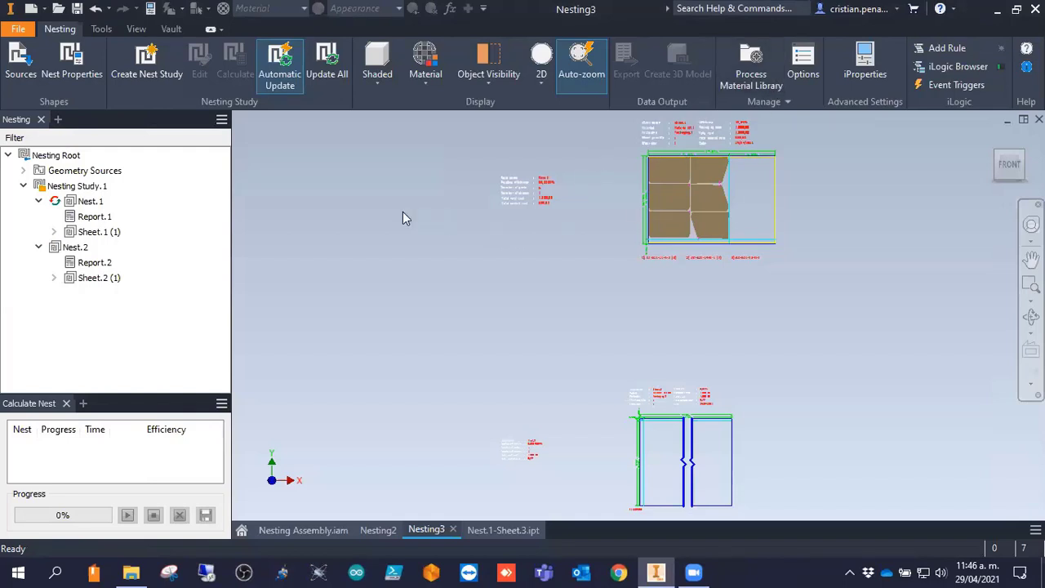
Check the default, English and Metric template folders for nesting templates and close the new file dialog without creating anything.
{"action": "left_click", "coordinate": [31, 8]}
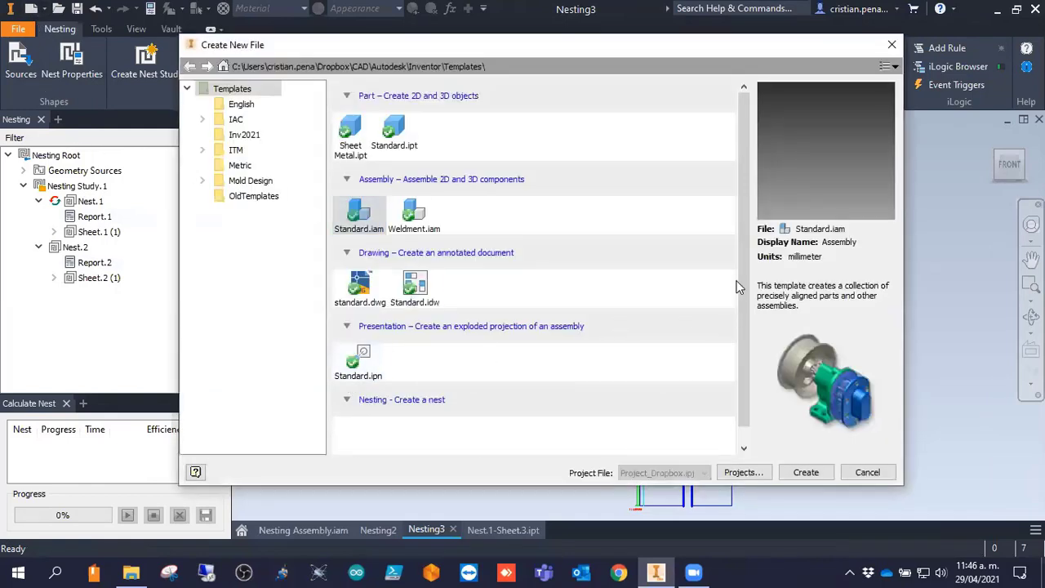
{"action": "scroll", "coordinate": [741, 269], "scroll_direction": "down", "scroll_amount": 1}
{"action": "left_click", "coordinate": [347, 384]}
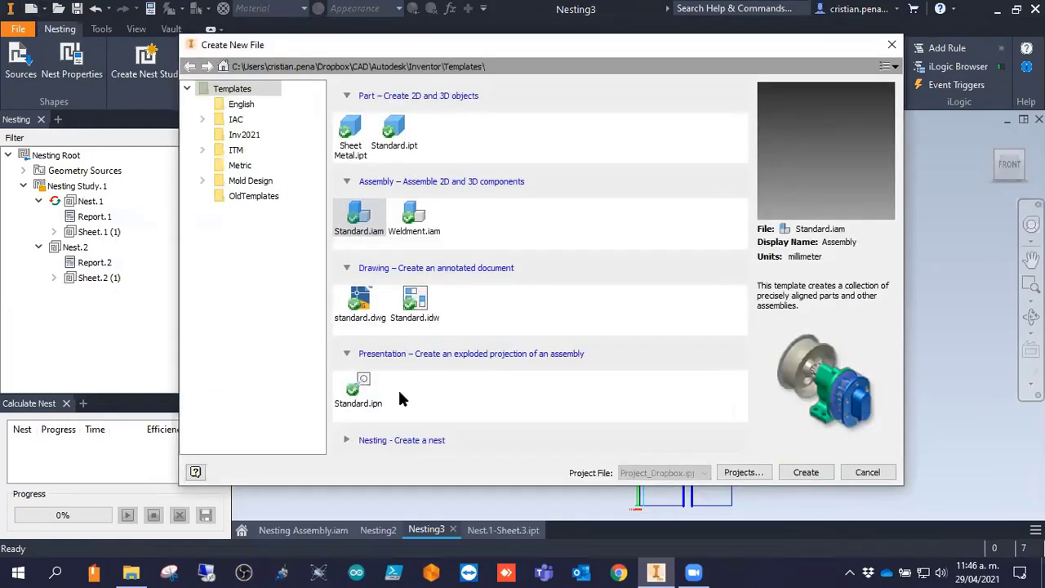
{"action": "left_click", "coordinate": [348, 439]}
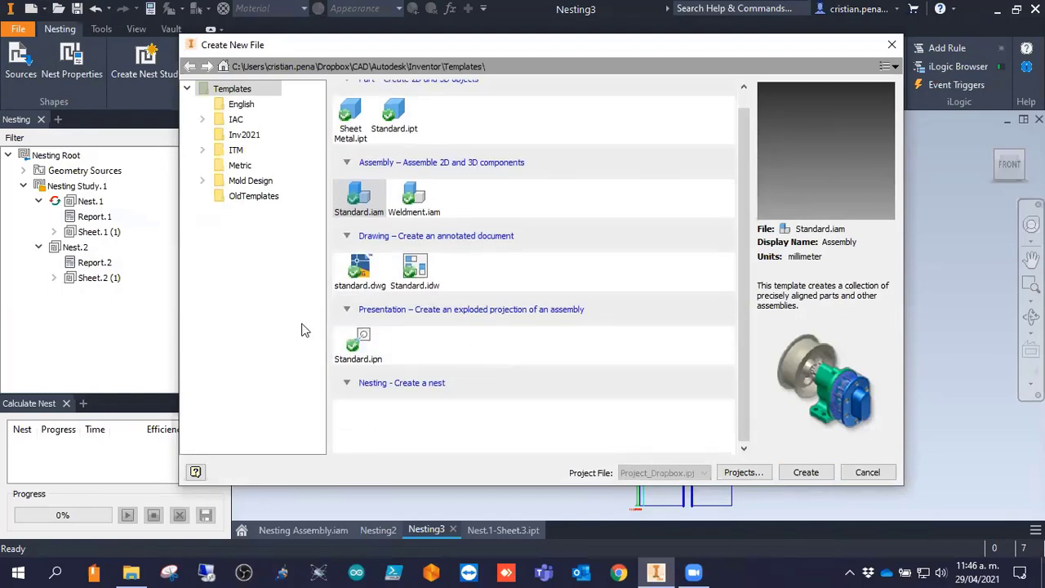
{"action": "left_click", "coordinate": [243, 105]}
{"action": "scroll", "coordinate": [522, 287], "scroll_direction": "down", "scroll_amount": 1}
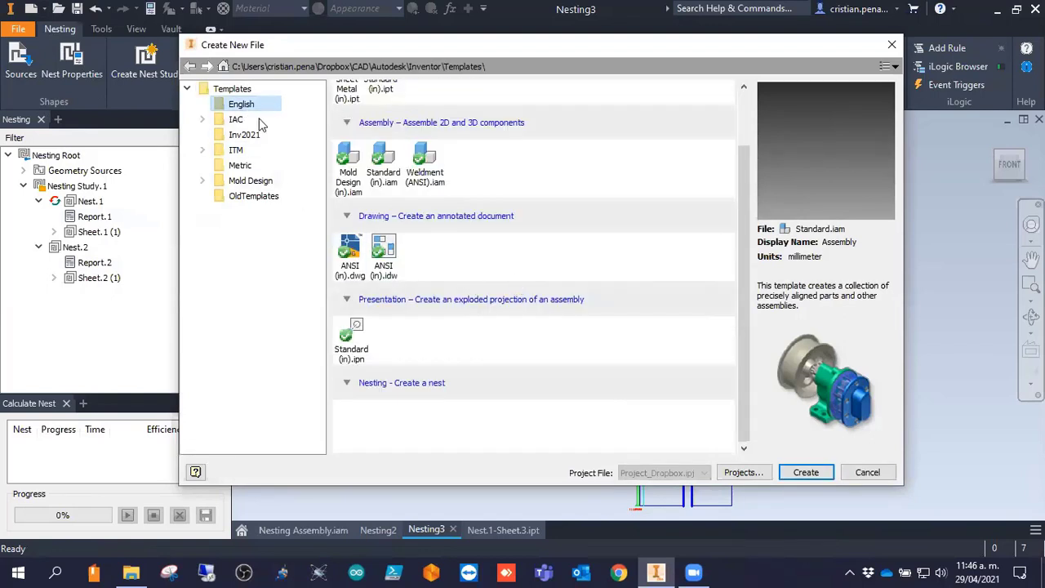
{"action": "left_click", "coordinate": [236, 90]}
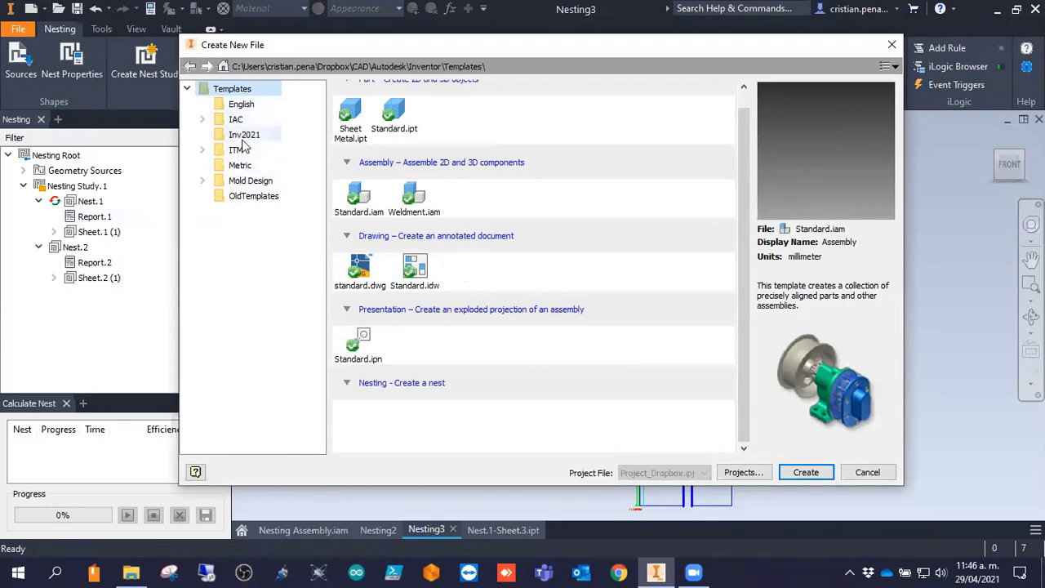
{"action": "left_click", "coordinate": [239, 166]}
{"action": "scroll", "coordinate": [439, 278], "scroll_direction": "down", "scroll_amount": 3}
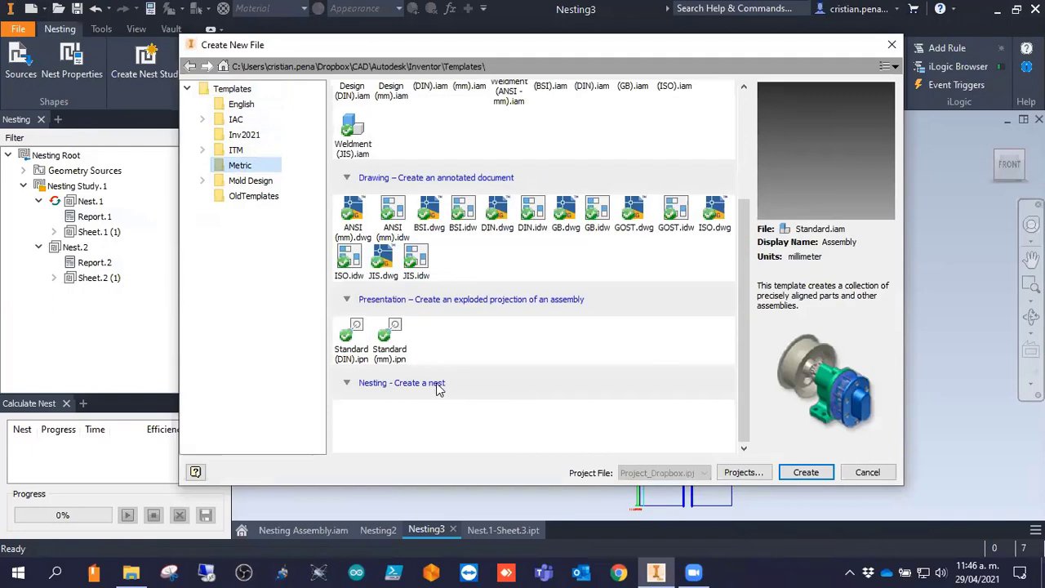
{"action": "left_click", "coordinate": [867, 472]}
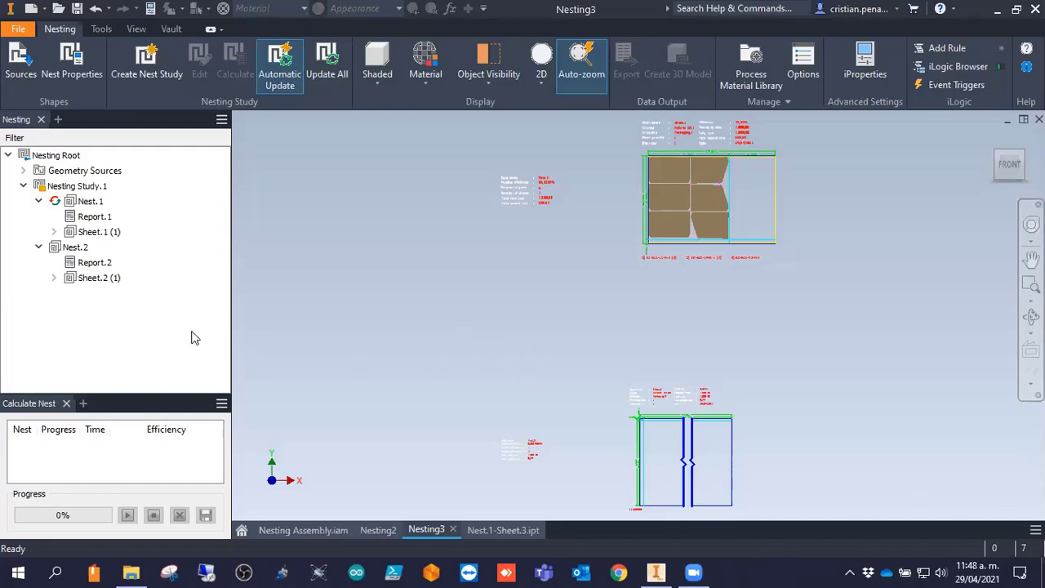
Compare the nests and the sheets of Nesting Study.1, then close the comparison.
{"action": "right_click", "coordinate": [78, 190]}
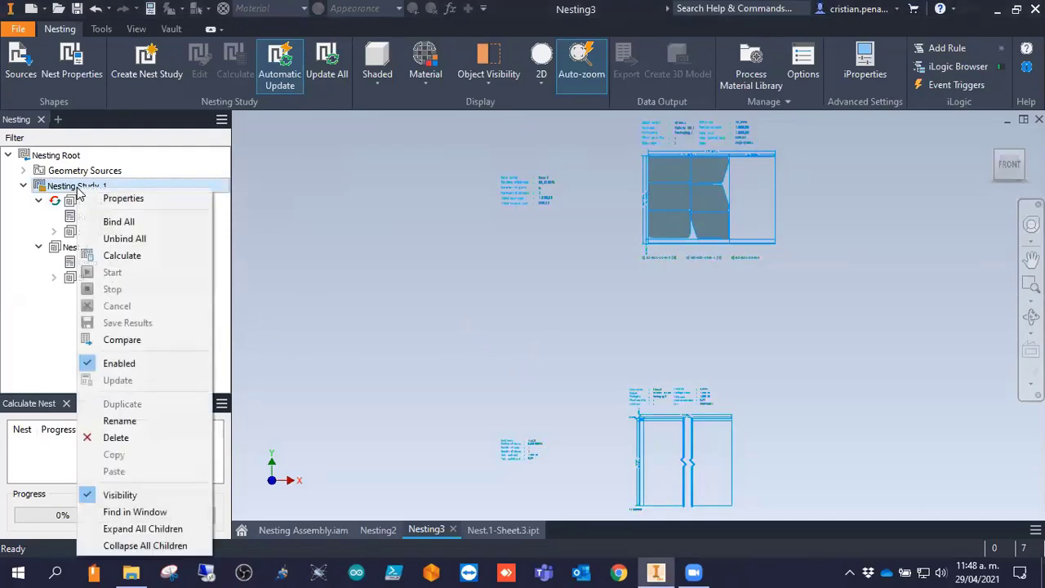
{"action": "left_click", "coordinate": [137, 347]}
{"action": "left_click", "coordinate": [277, 156]}
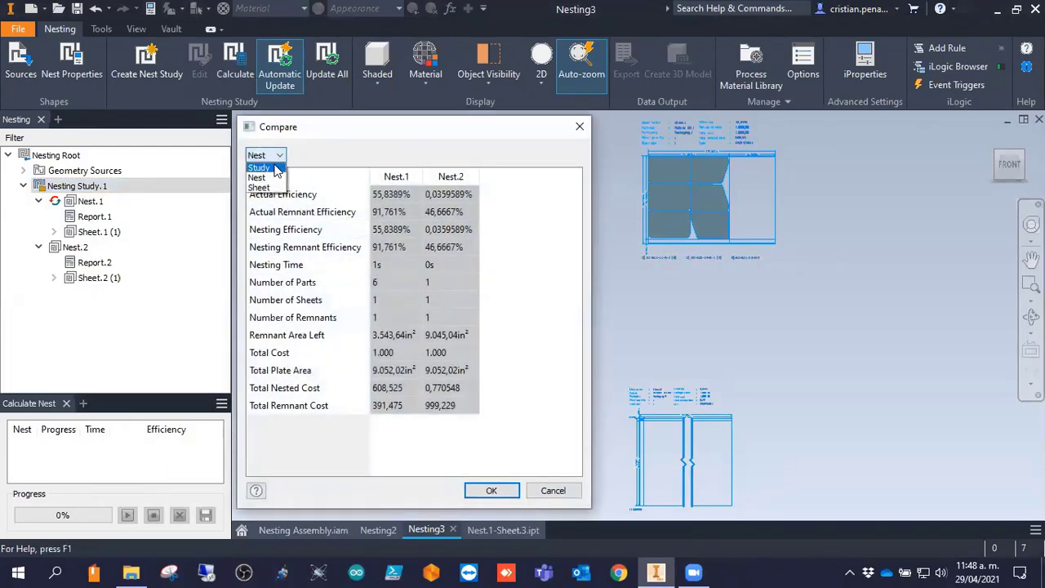
{"action": "left_click", "coordinate": [269, 187]}
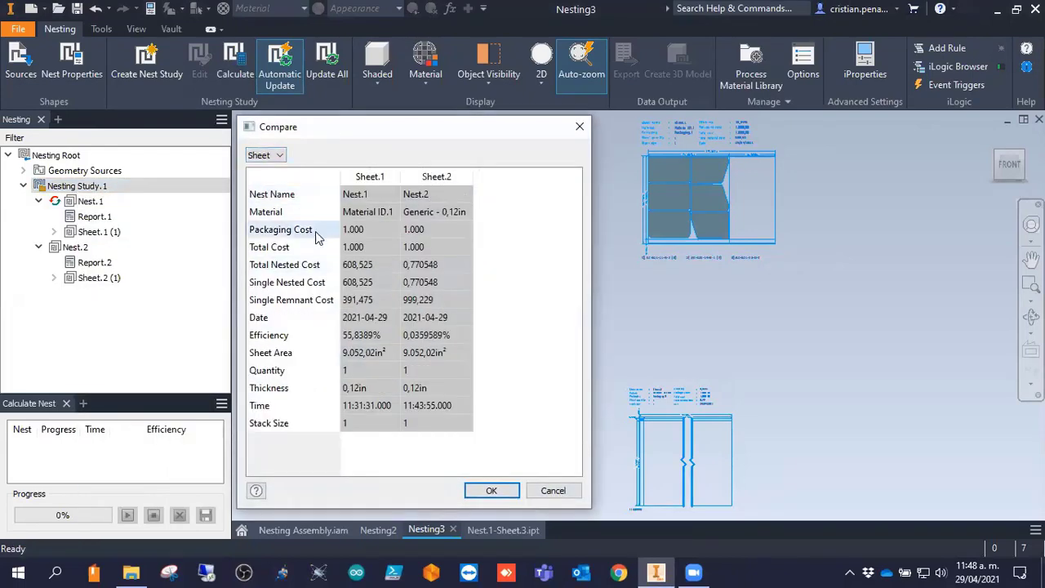
{"action": "left_click", "coordinate": [266, 155]}
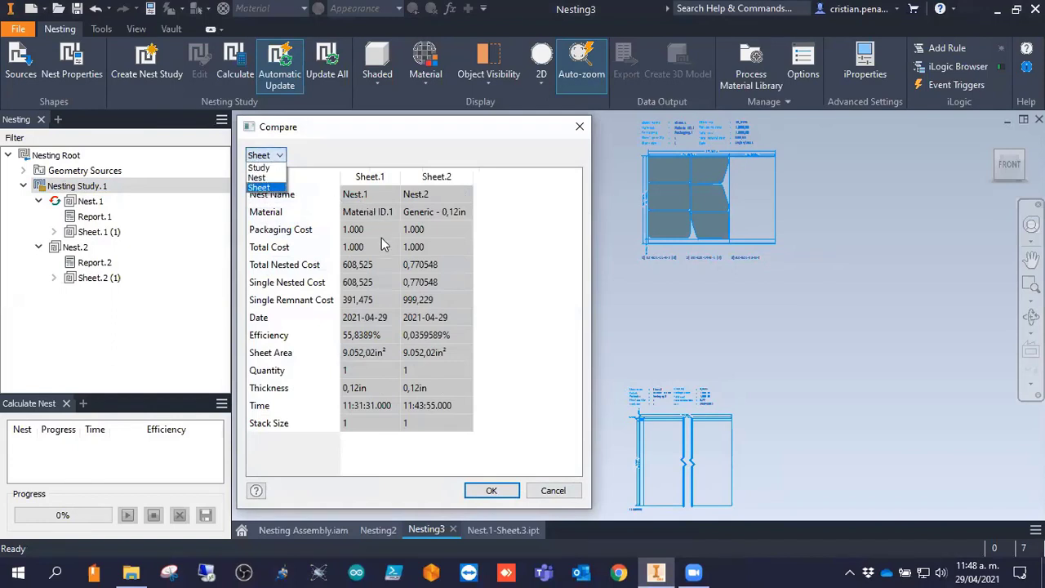
{"action": "left_click", "coordinate": [503, 152]}
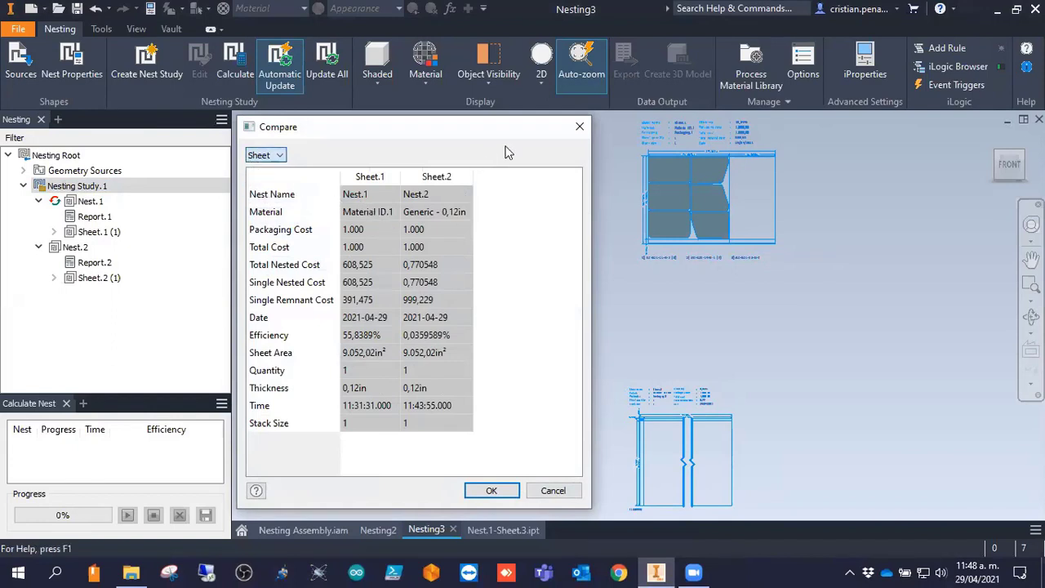
{"action": "left_click", "coordinate": [579, 126]}
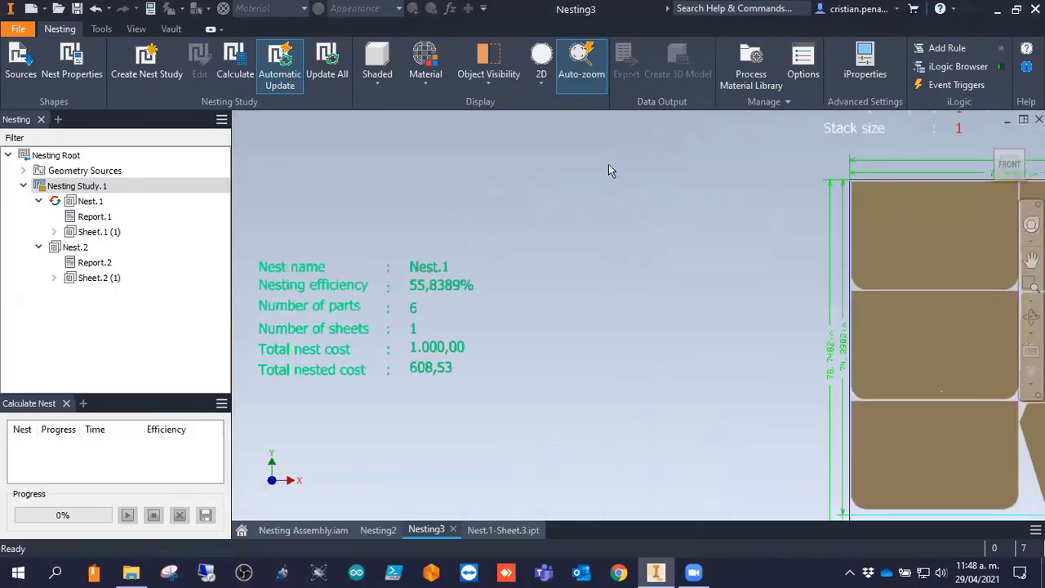
Review the packaging list, Packaging.1 trims and Material ID.1 nesting settings in the Process Material Library without changing them.
{"action": "left_click", "coordinate": [579, 197]}
{"action": "scroll", "coordinate": [589, 224], "scroll_direction": "down", "scroll_amount": 5}
{"action": "scroll", "coordinate": [588, 230], "scroll_direction": "down", "scroll_amount": 3}
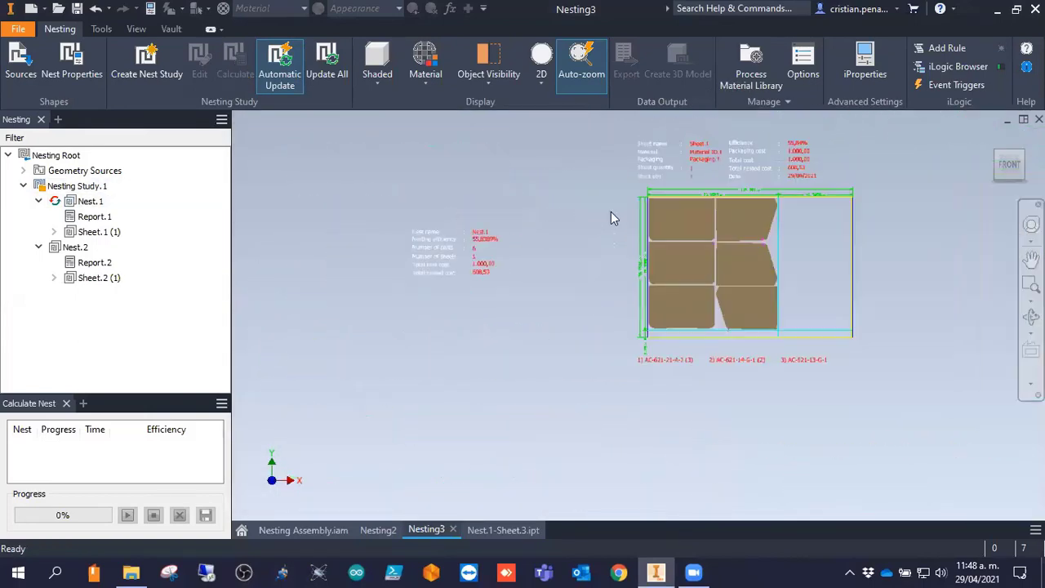
{"action": "left_click", "coordinate": [751, 73]}
{"action": "left_click", "coordinate": [594, 80]}
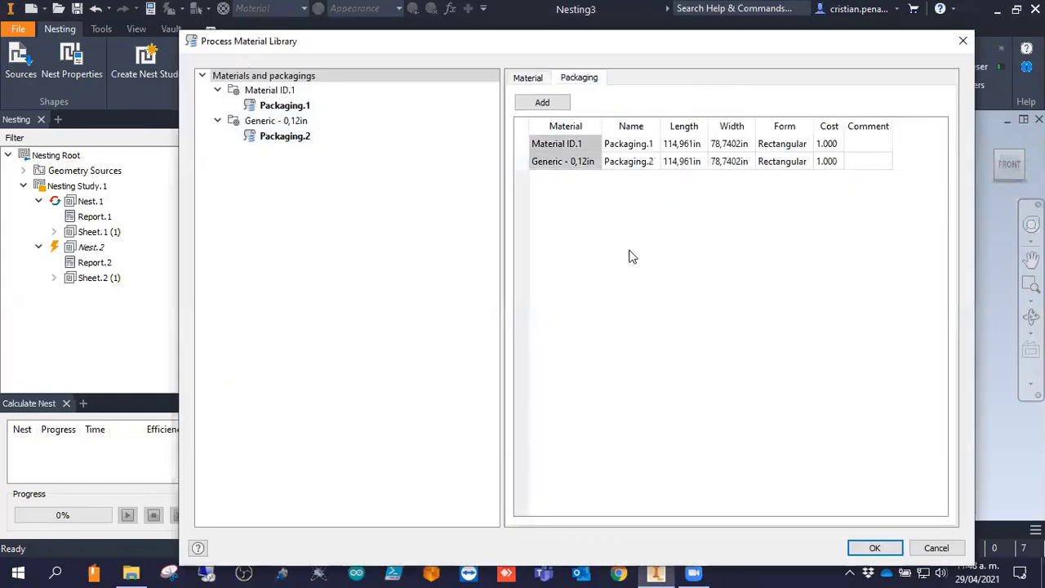
{"action": "left_click", "coordinate": [297, 108]}
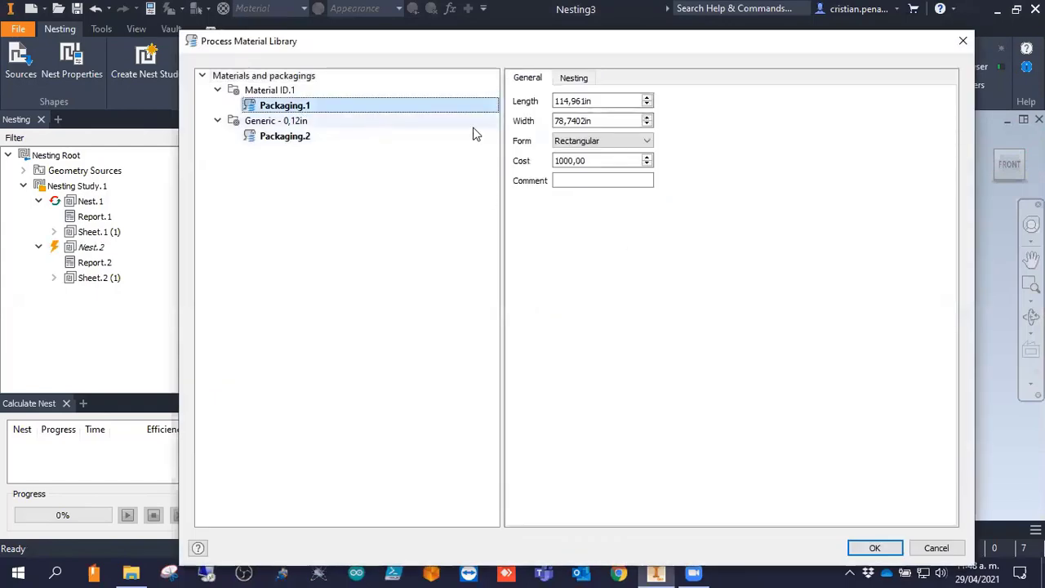
{"action": "left_click", "coordinate": [572, 80]}
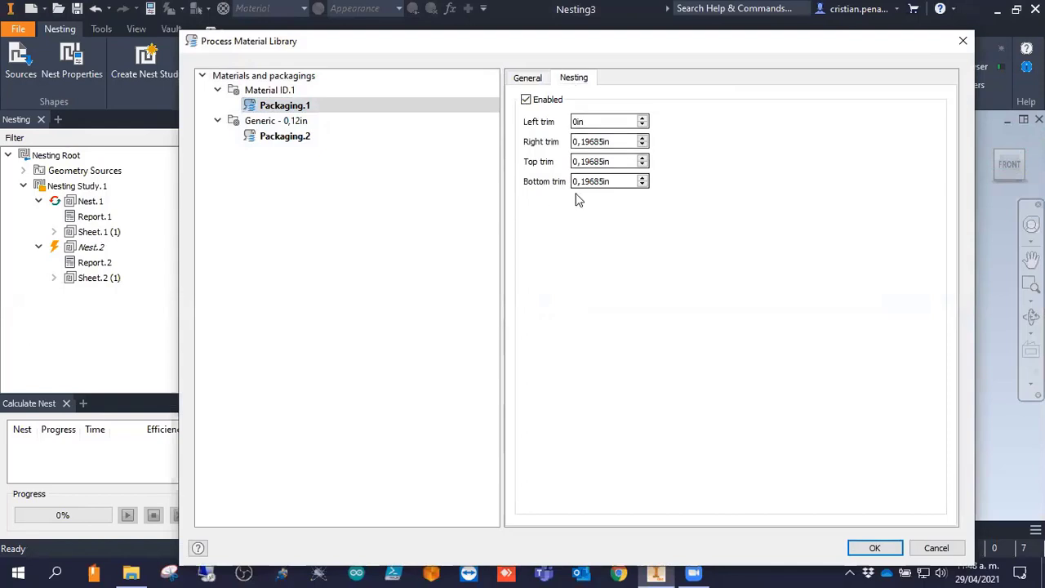
{"action": "left_click", "coordinate": [286, 92]}
{"action": "left_click", "coordinate": [597, 80]}
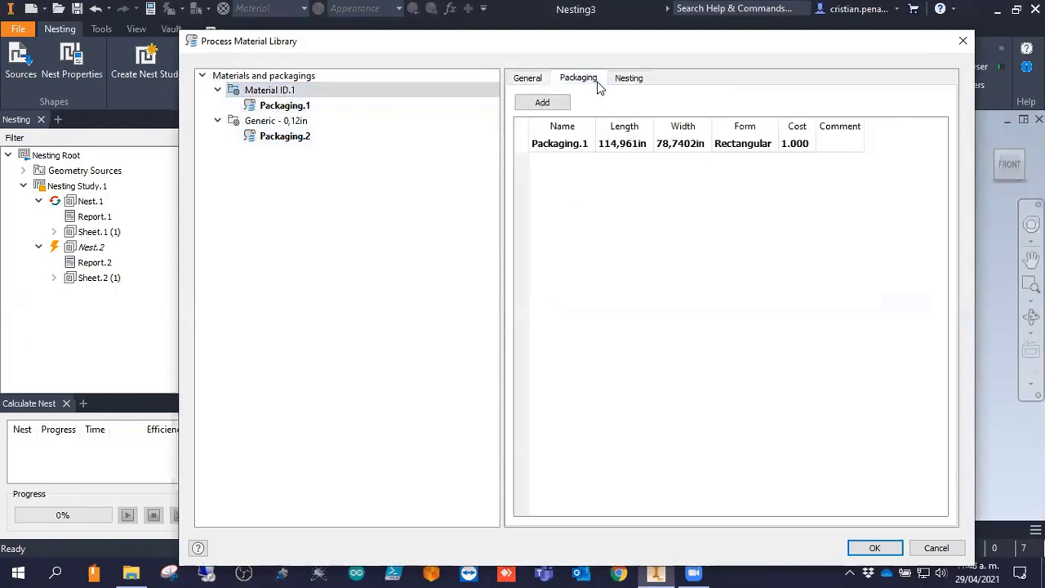
{"action": "left_click", "coordinate": [625, 80]}
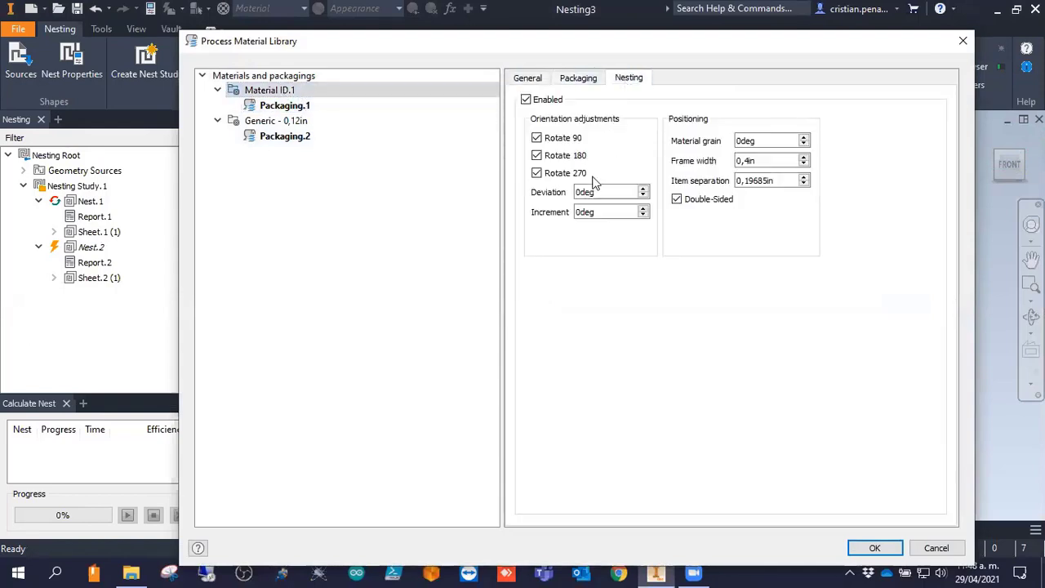
{"action": "left_click", "coordinate": [529, 79]}
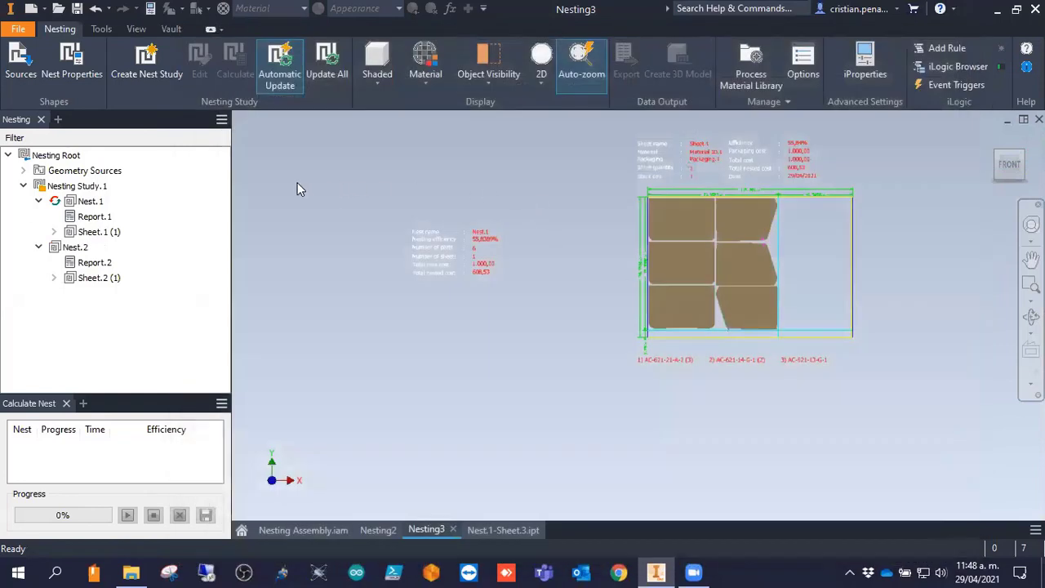
Review Nest Properties and the nesting Options for display, extraction, export, reports and prompting, including the report template directory, leaving everything unchanged.
{"action": "left_click", "coordinate": [85, 55]}
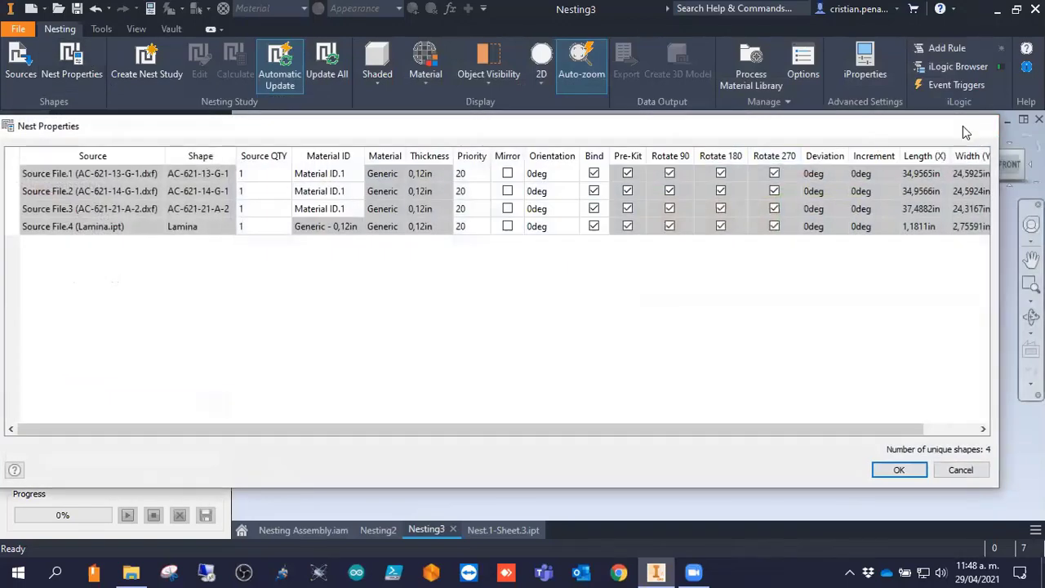
{"action": "left_click", "coordinate": [987, 126]}
{"action": "left_click", "coordinate": [797, 87]}
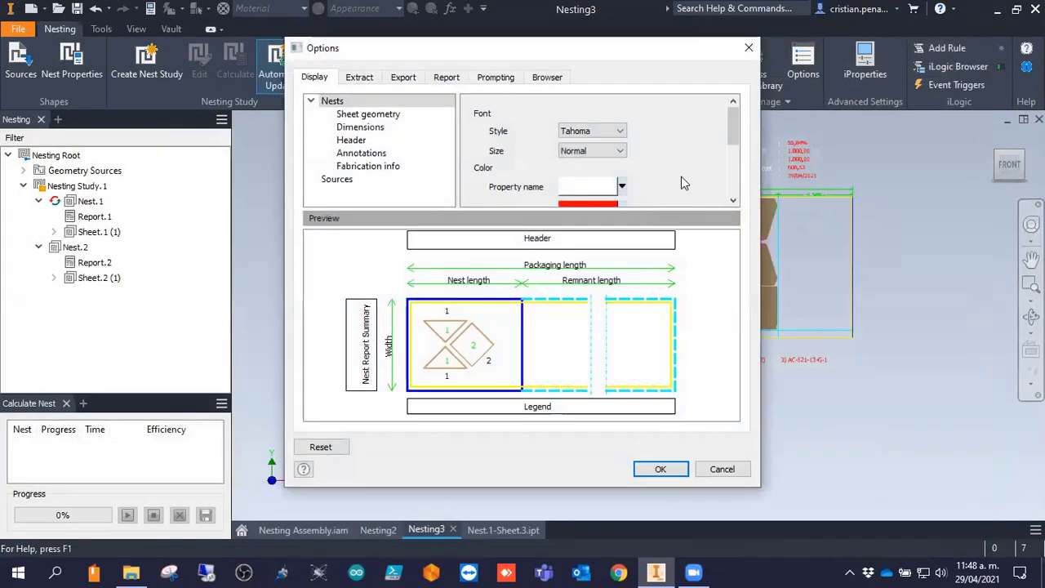
{"action": "left_click", "coordinate": [359, 77]}
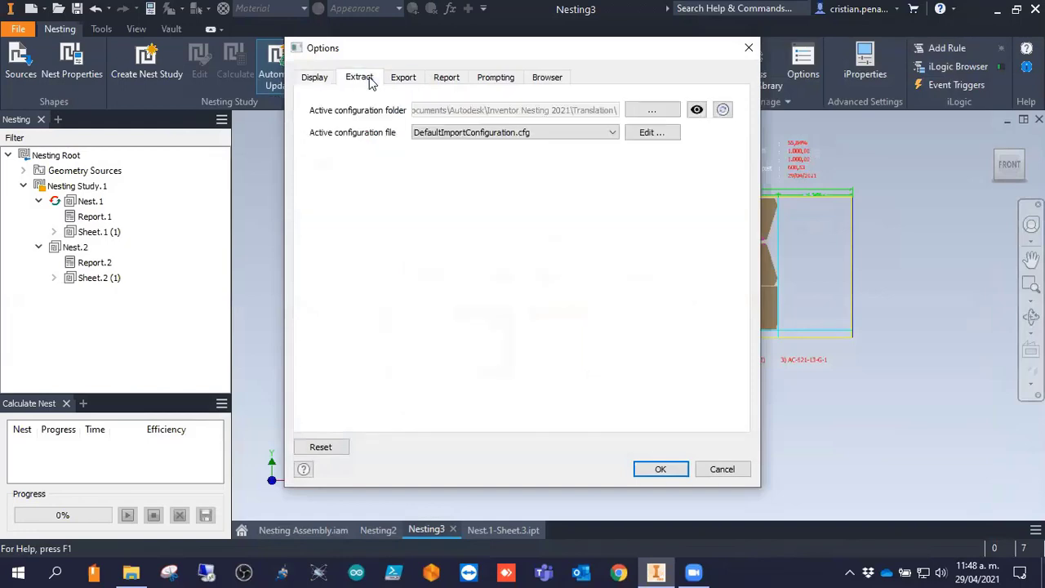
{"action": "left_click", "coordinate": [402, 77]}
{"action": "left_click", "coordinate": [452, 75]}
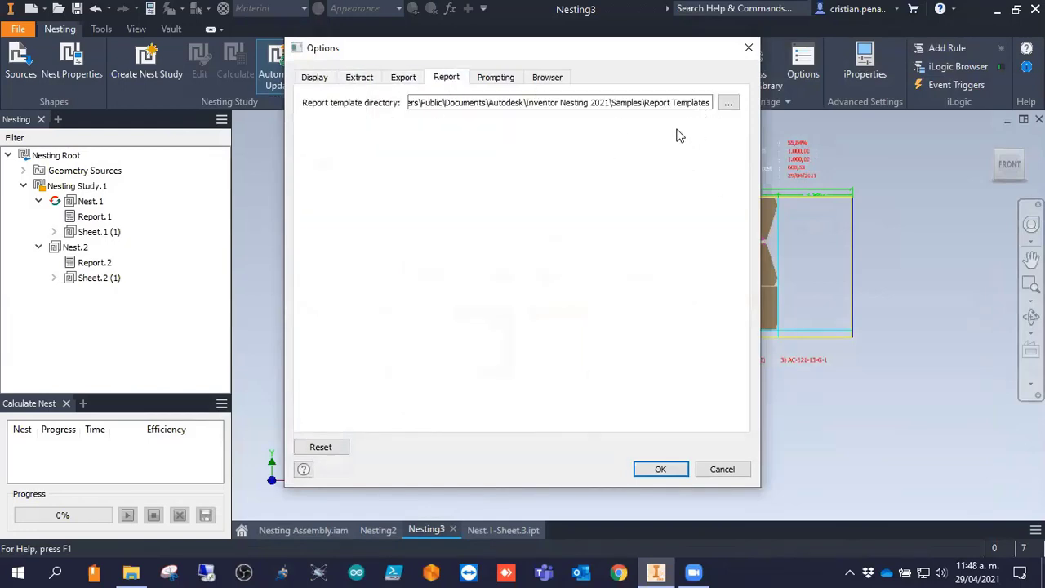
{"action": "left_click", "coordinate": [496, 77]}
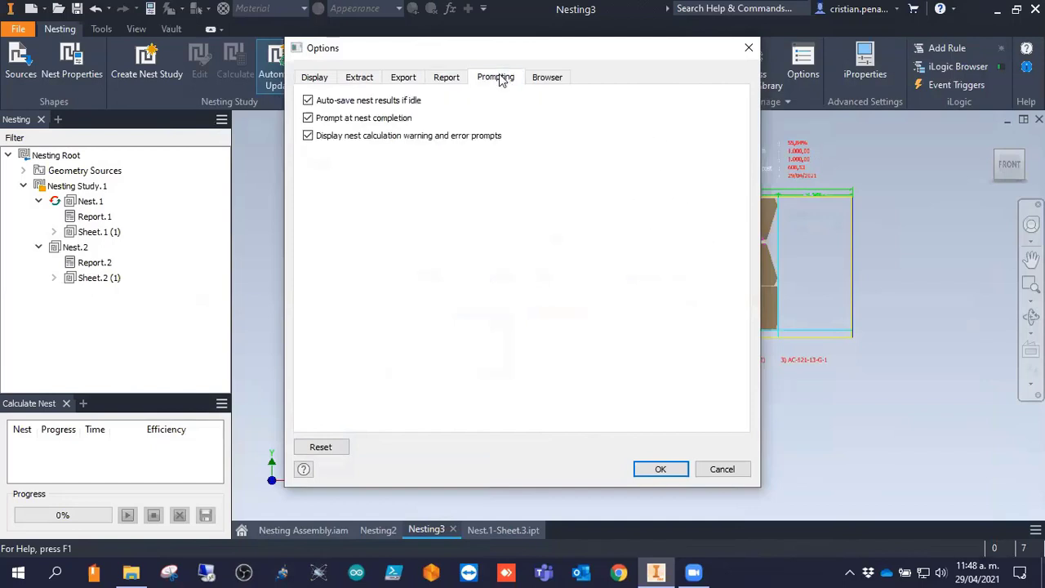
{"action": "left_click", "coordinate": [446, 78]}
{"action": "left_click", "coordinate": [727, 103]}
{"action": "left_click", "coordinate": [1019, 400]}
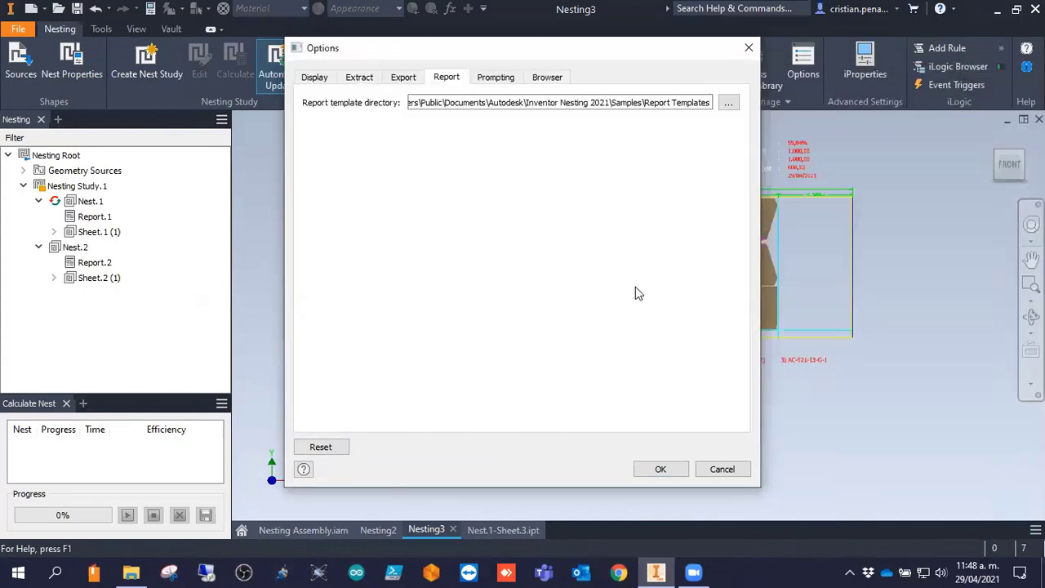
{"action": "left_click", "coordinate": [723, 467]}
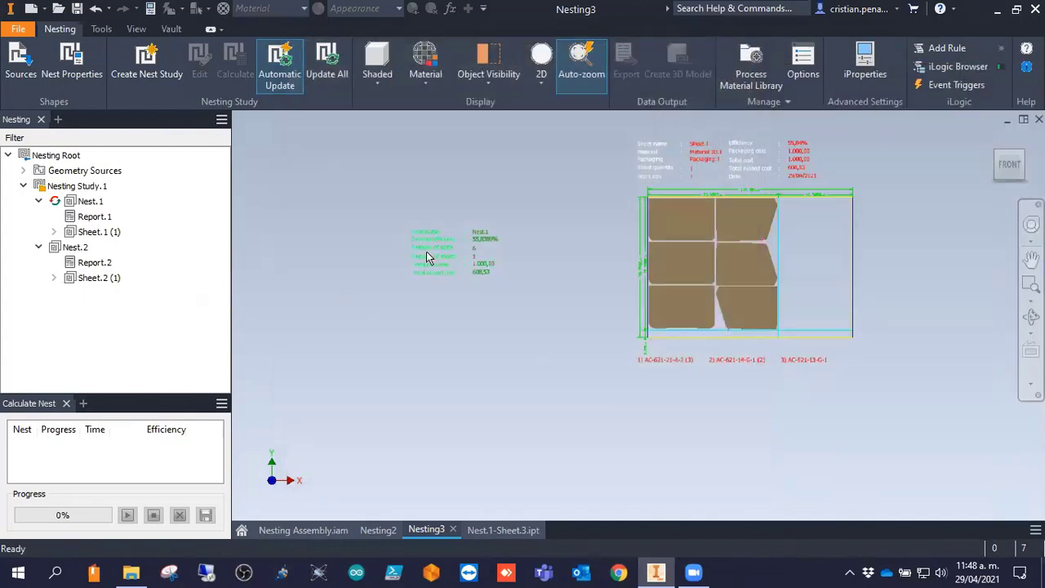
Examine the Nest.1 report summary in the drawing and check the additional management commands.
{"action": "scroll", "coordinate": [427, 260], "scroll_direction": "down", "scroll_amount": 8}
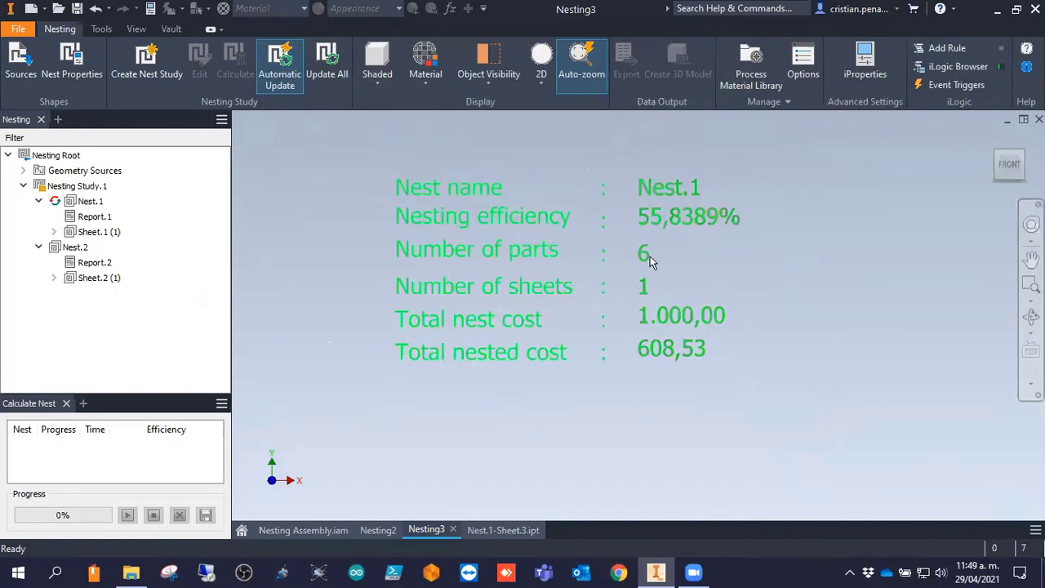
{"action": "middle_click_drag", "start_coordinate": [627, 261], "coordinate": [588, 257]}
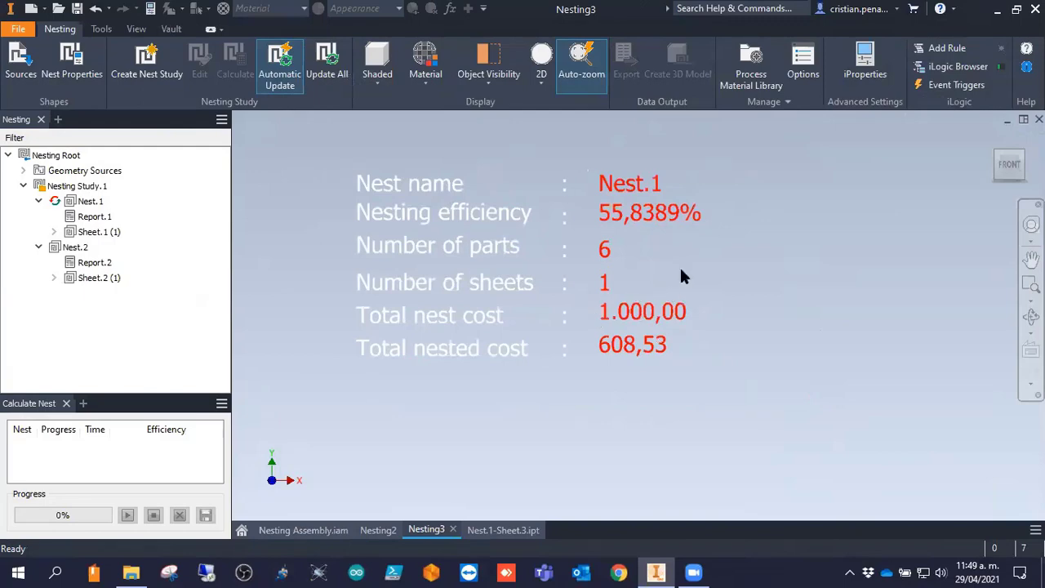
{"action": "scroll", "coordinate": [726, 225], "scroll_direction": "up", "scroll_amount": 8}
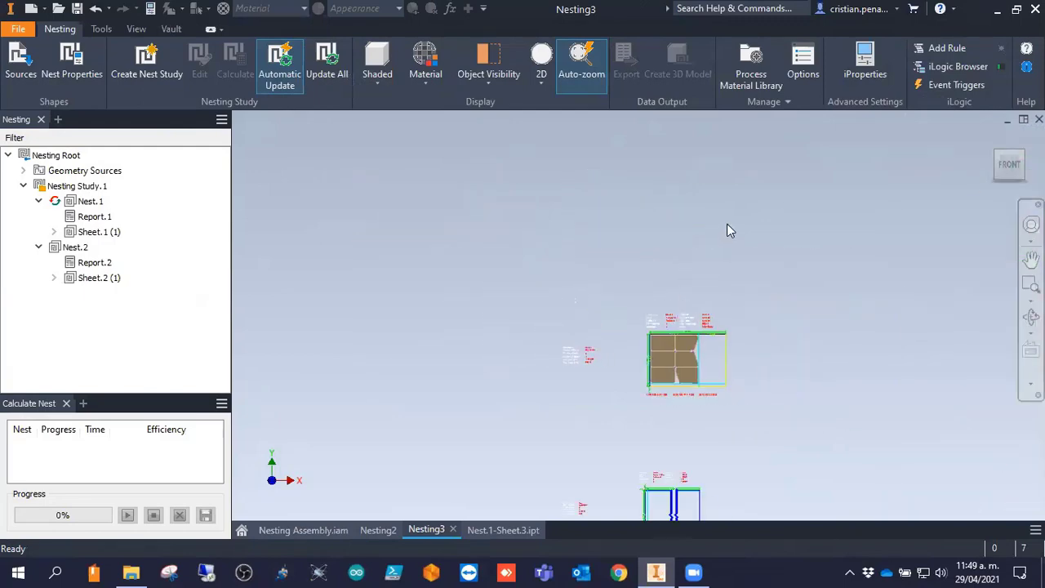
{"action": "left_click", "coordinate": [763, 102]}
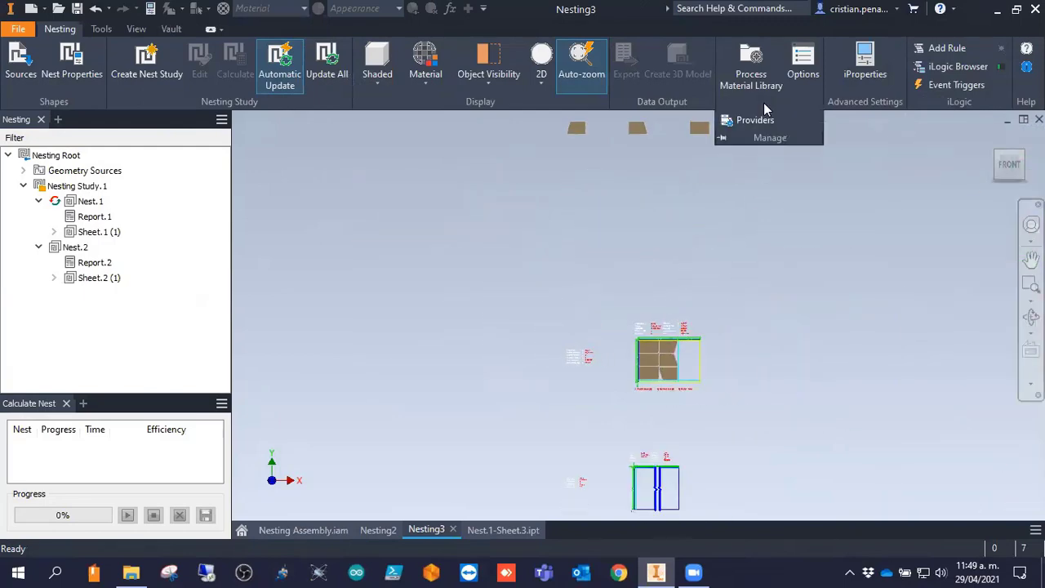
{"action": "left_click", "coordinate": [1030, 259]}
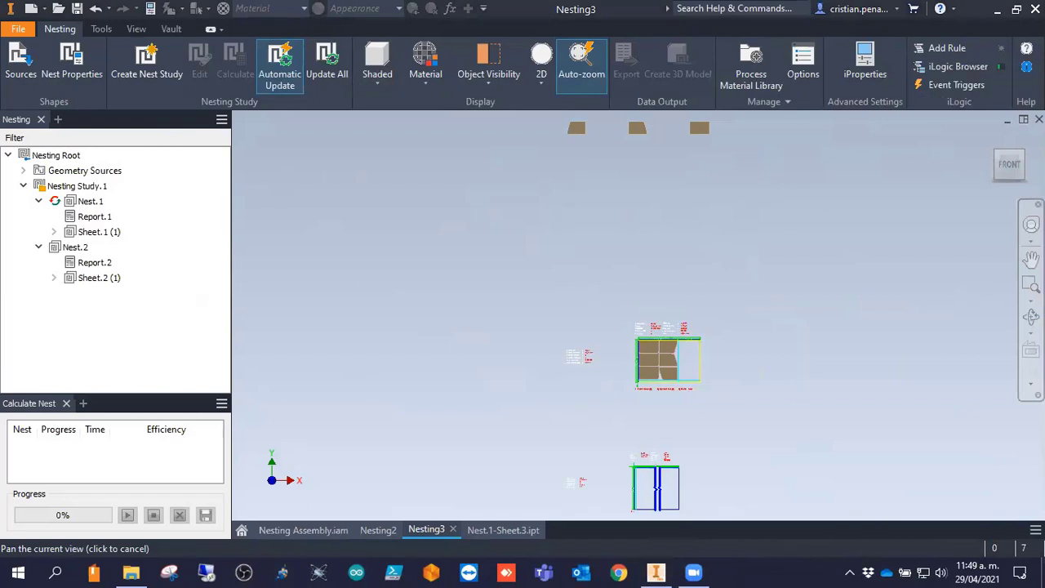
Inspect the contents of Sheet.2 in Nest.2 and its available actions, then clear the sheet selection.
{"action": "left_click", "coordinate": [53, 277]}
{"action": "left_click", "coordinate": [88, 278]}
{"action": "right_click", "coordinate": [87, 281]}
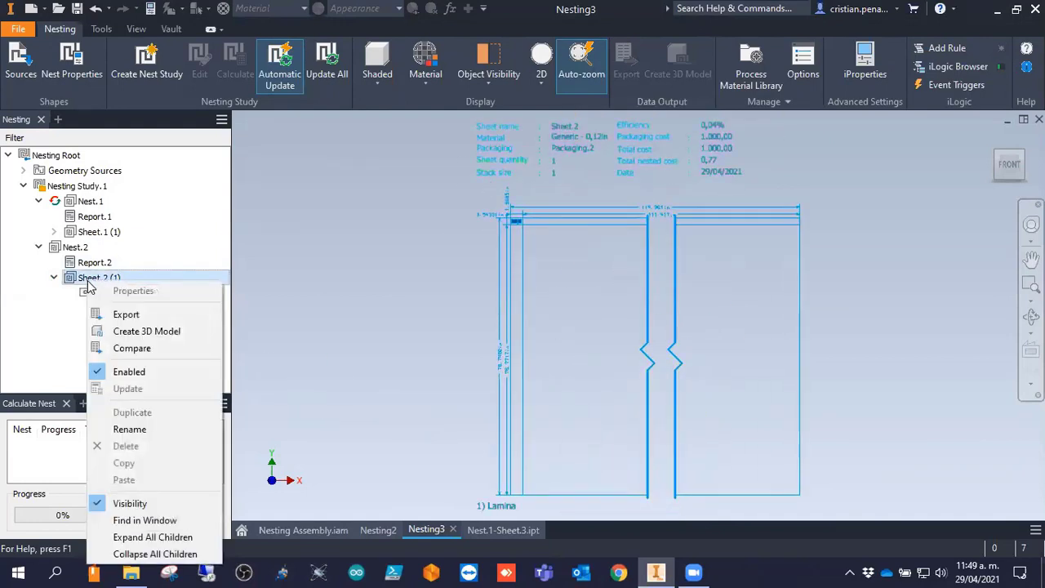
{"action": "left_click", "coordinate": [332, 263]}
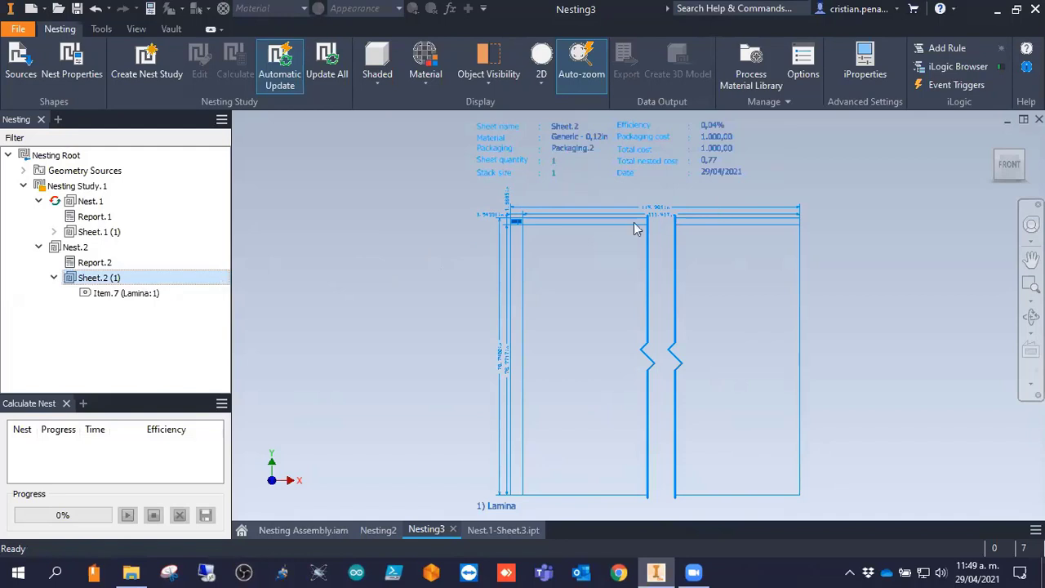
{"action": "left_click", "coordinate": [1007, 169]}
{"action": "key", "text": "Escape"}
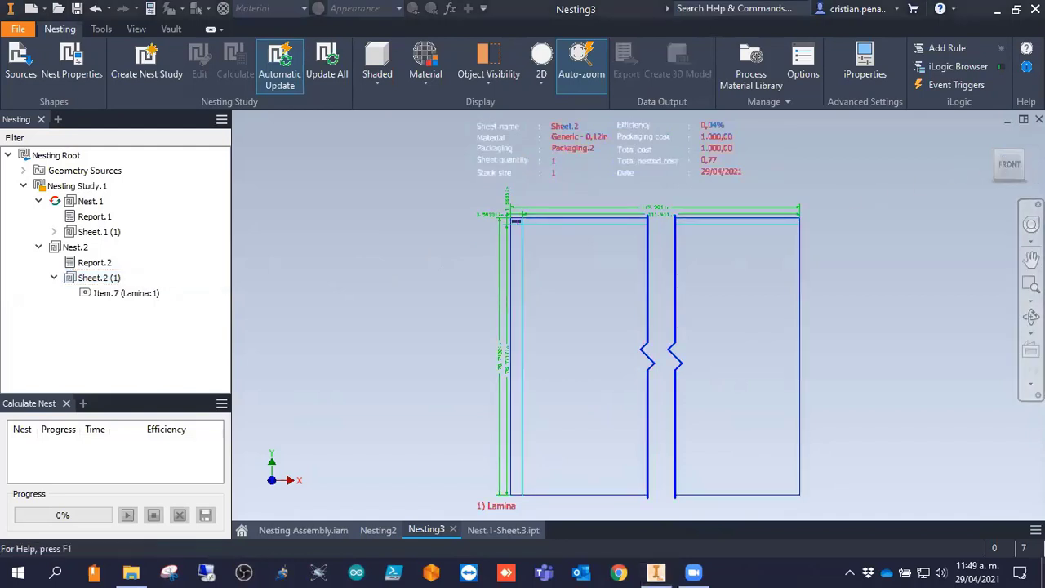
{"action": "left_click", "coordinate": [1010, 169]}
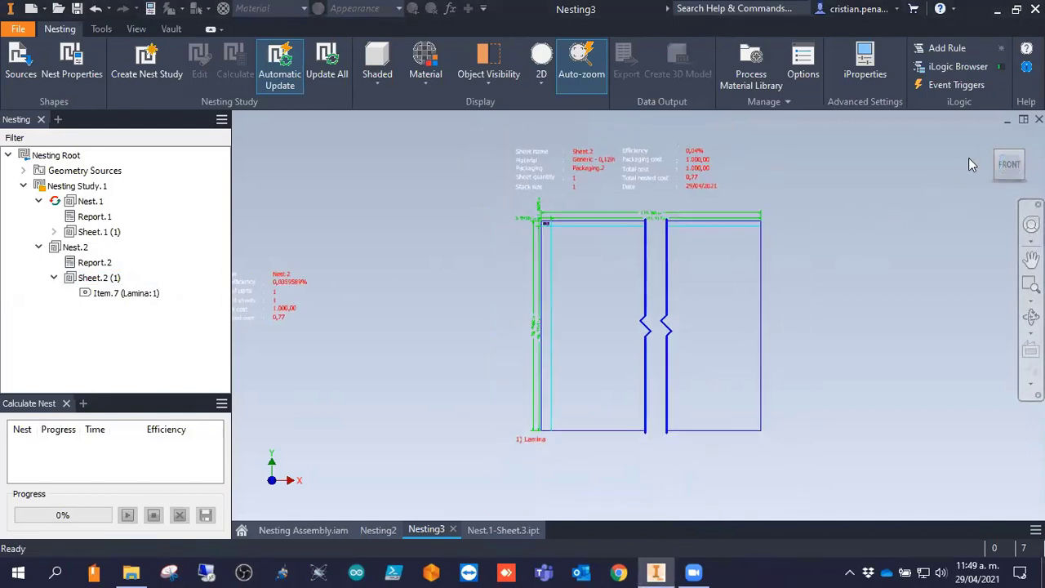
{"action": "left_click", "coordinate": [988, 136]}
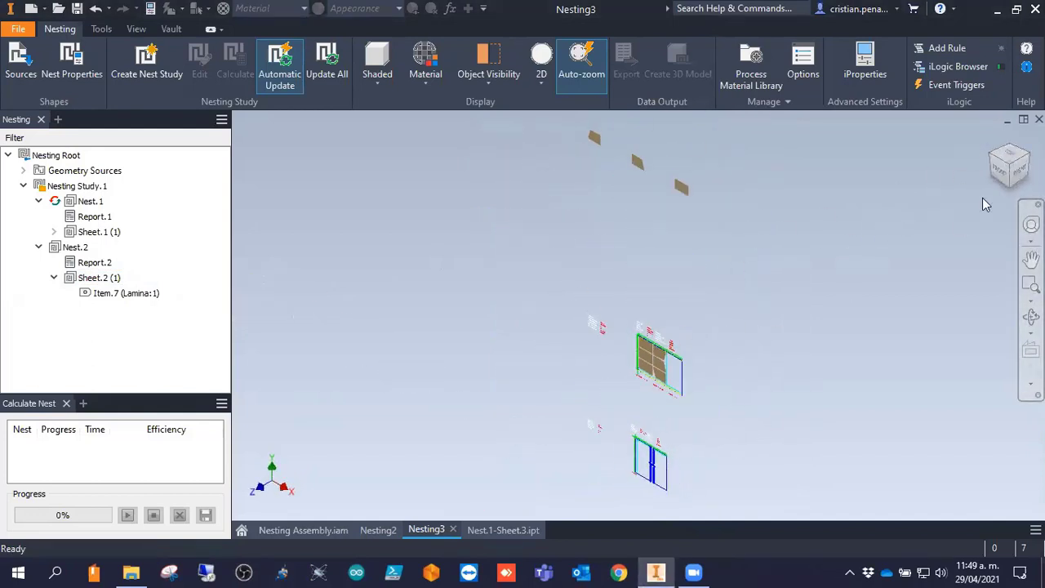
{"action": "middle_click_drag", "start_coordinate": [770, 216], "coordinate": [760, 349]}
{"action": "scroll", "coordinate": [763, 324], "scroll_direction": "down", "scroll_amount": 3}
{"action": "scroll", "coordinate": [735, 324], "scroll_direction": "down", "scroll_amount": 3}
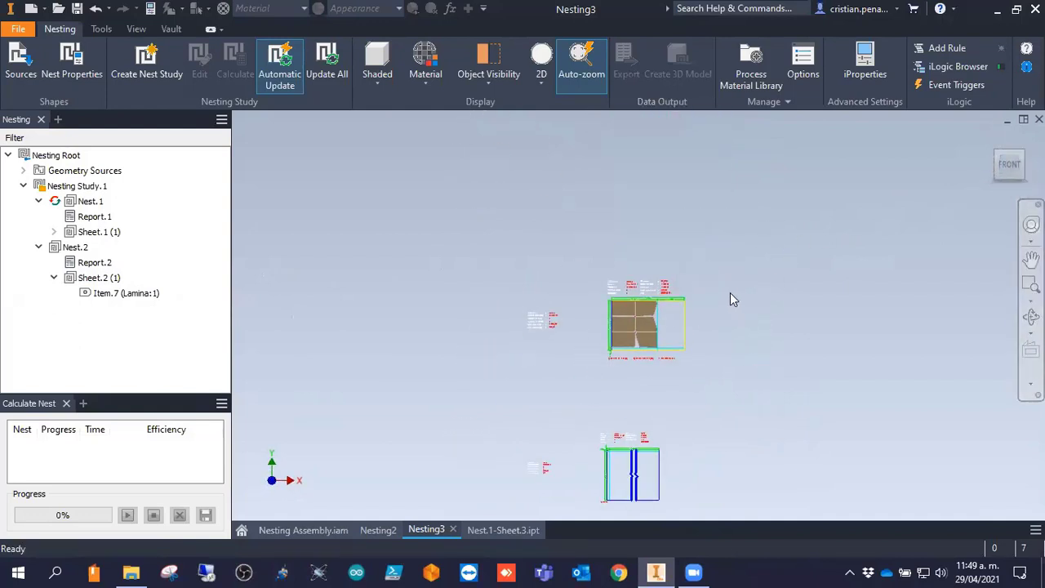
{"action": "scroll", "coordinate": [705, 228], "scroll_direction": "up", "scroll_amount": 2}
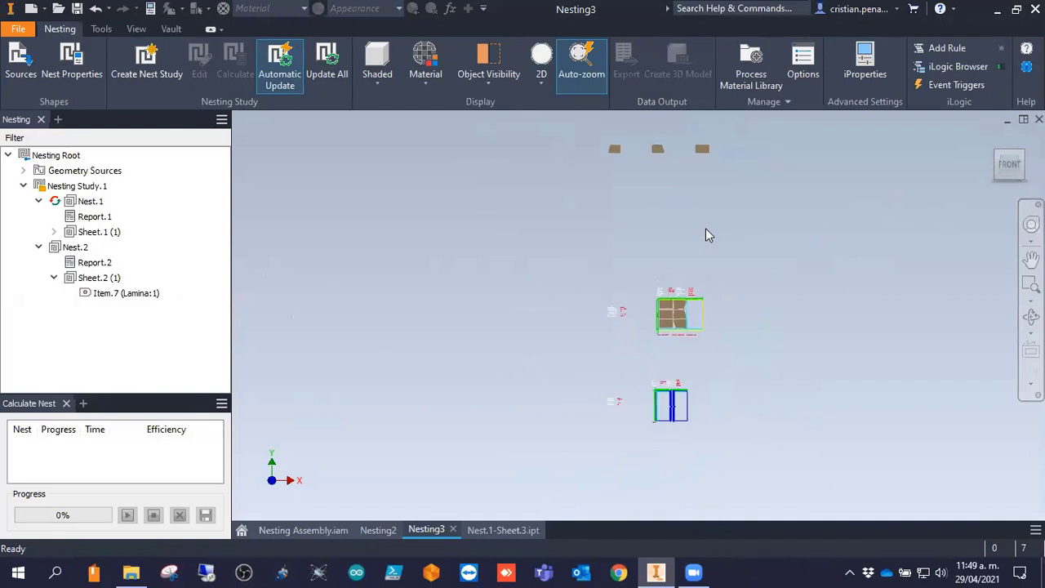